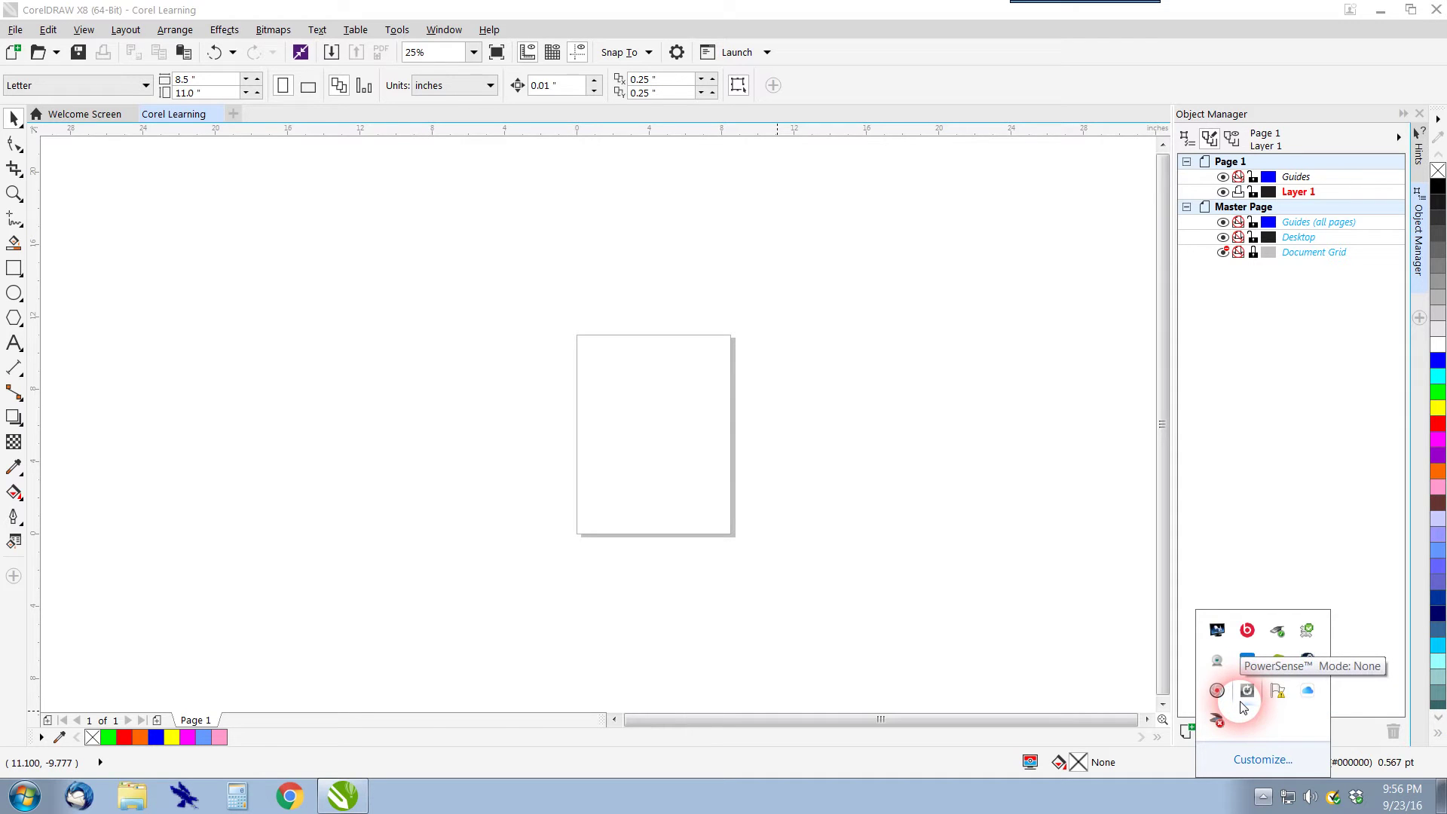
Create a new blank Letter document named 'Corel Learning 2'.
left_click(988, 612)
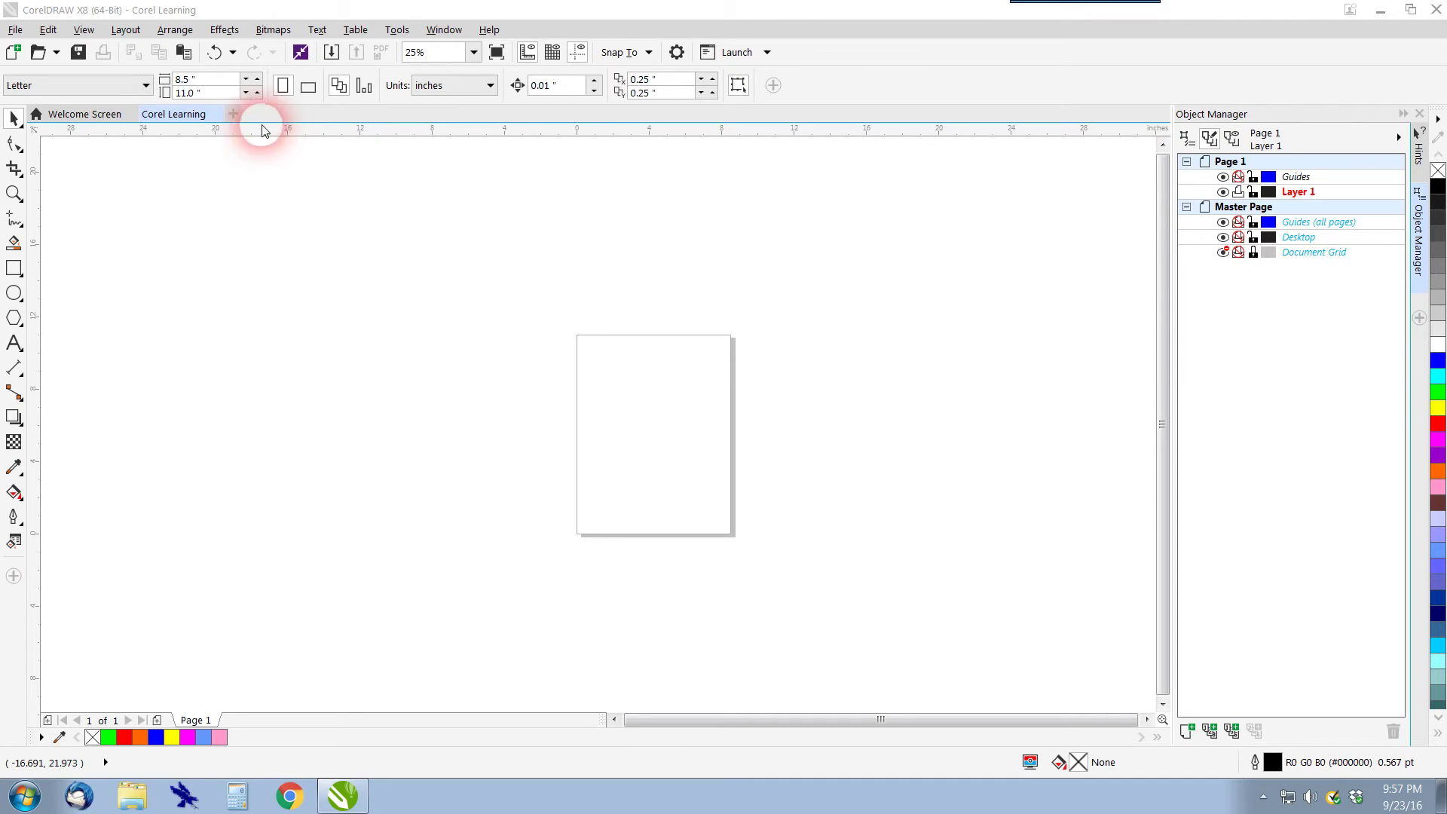
left_click(233, 114)
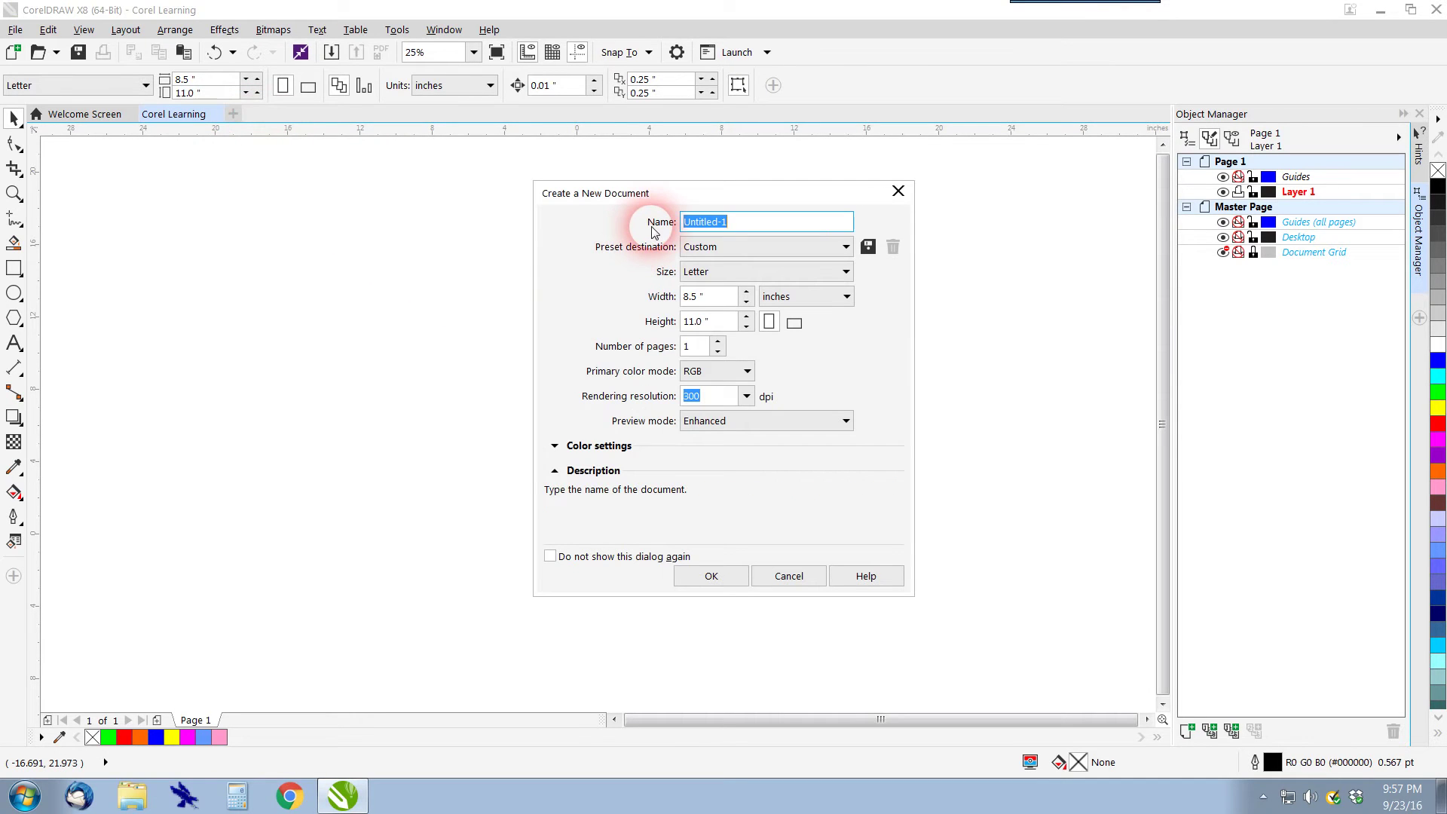
type("Corel Learning 2")
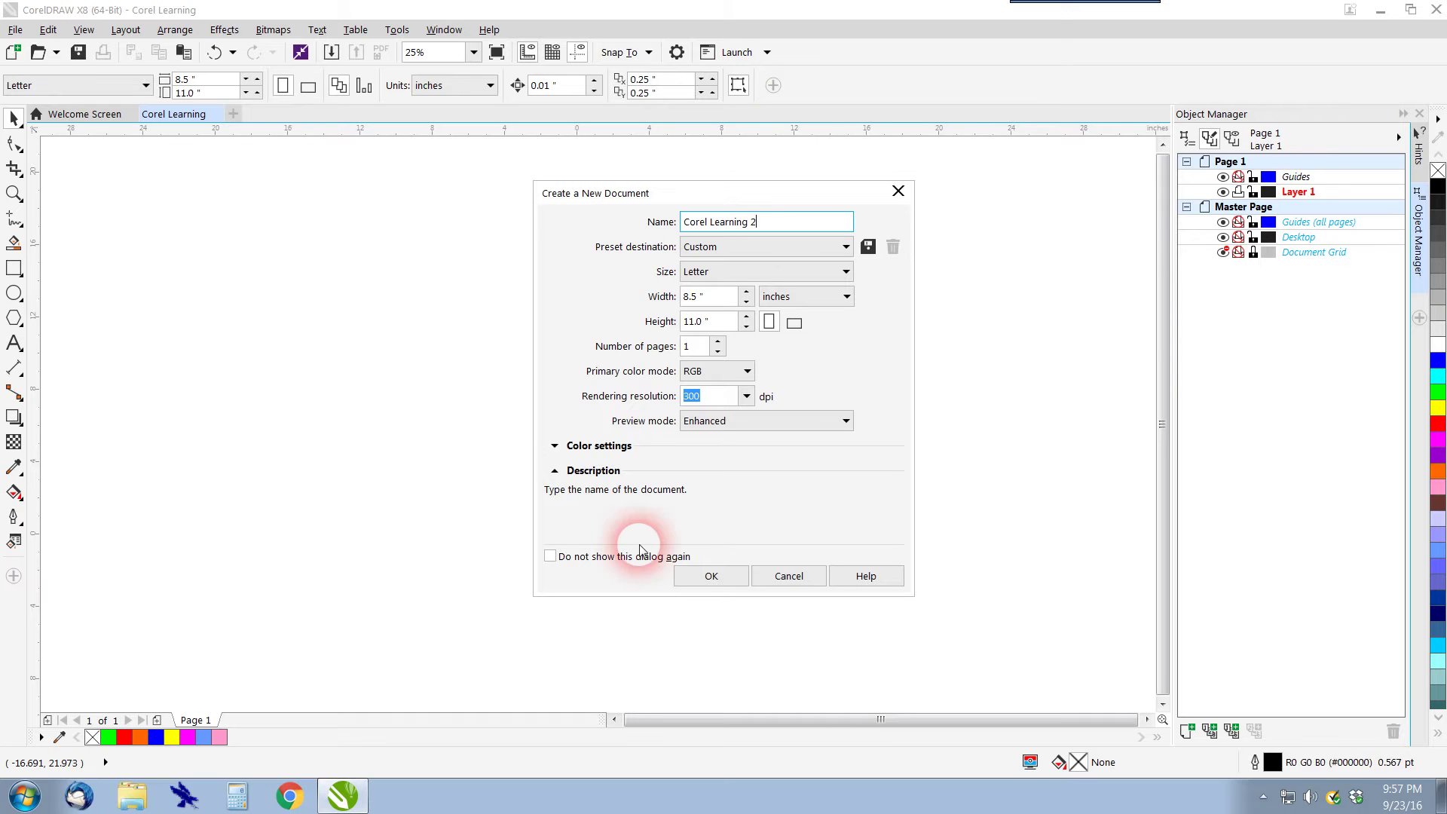
left_click(714, 575)
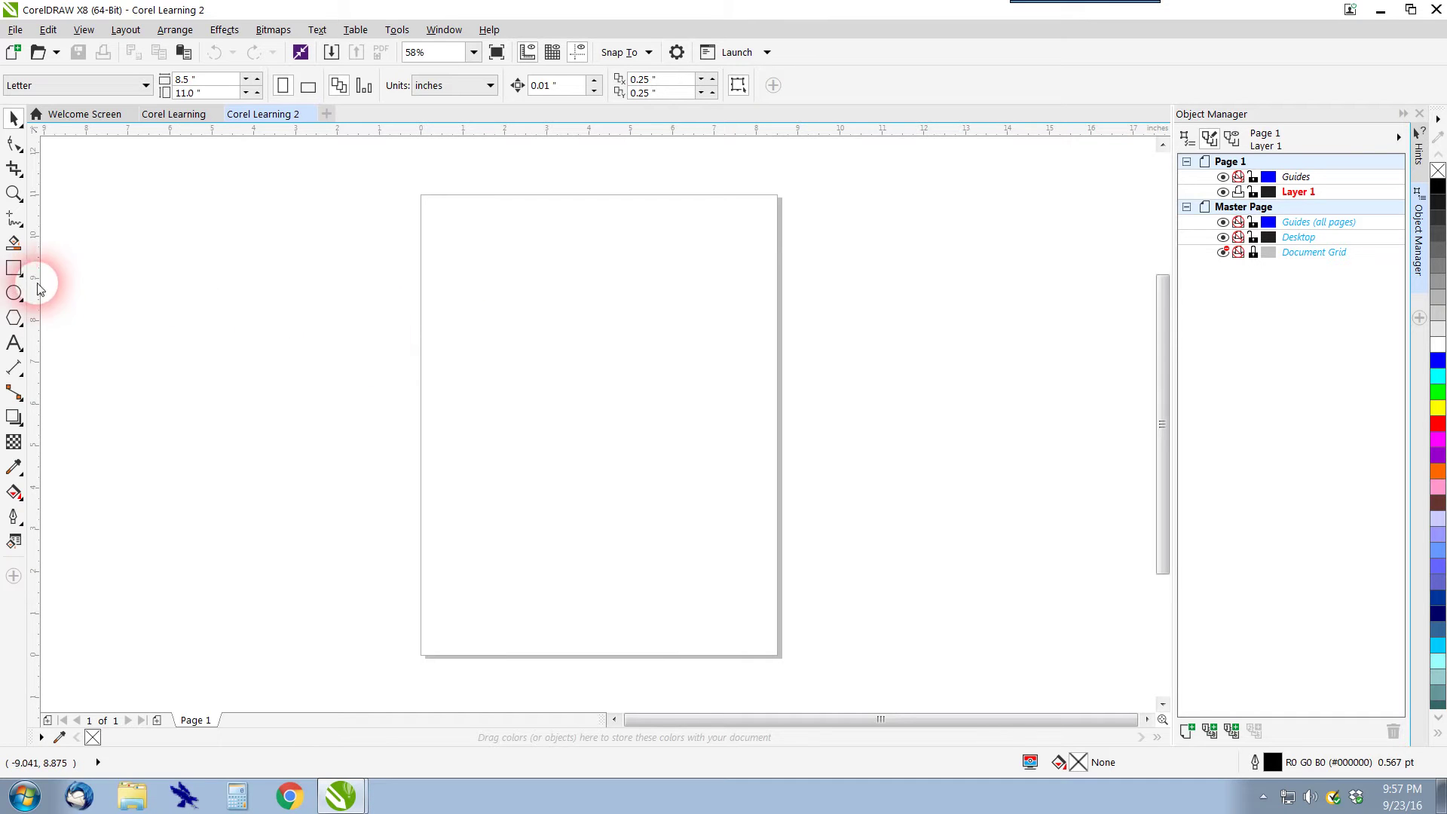
Draw an ellipse in the upper page, a rectangle below it and a smaller rectangle to the right.
left_click(14, 292)
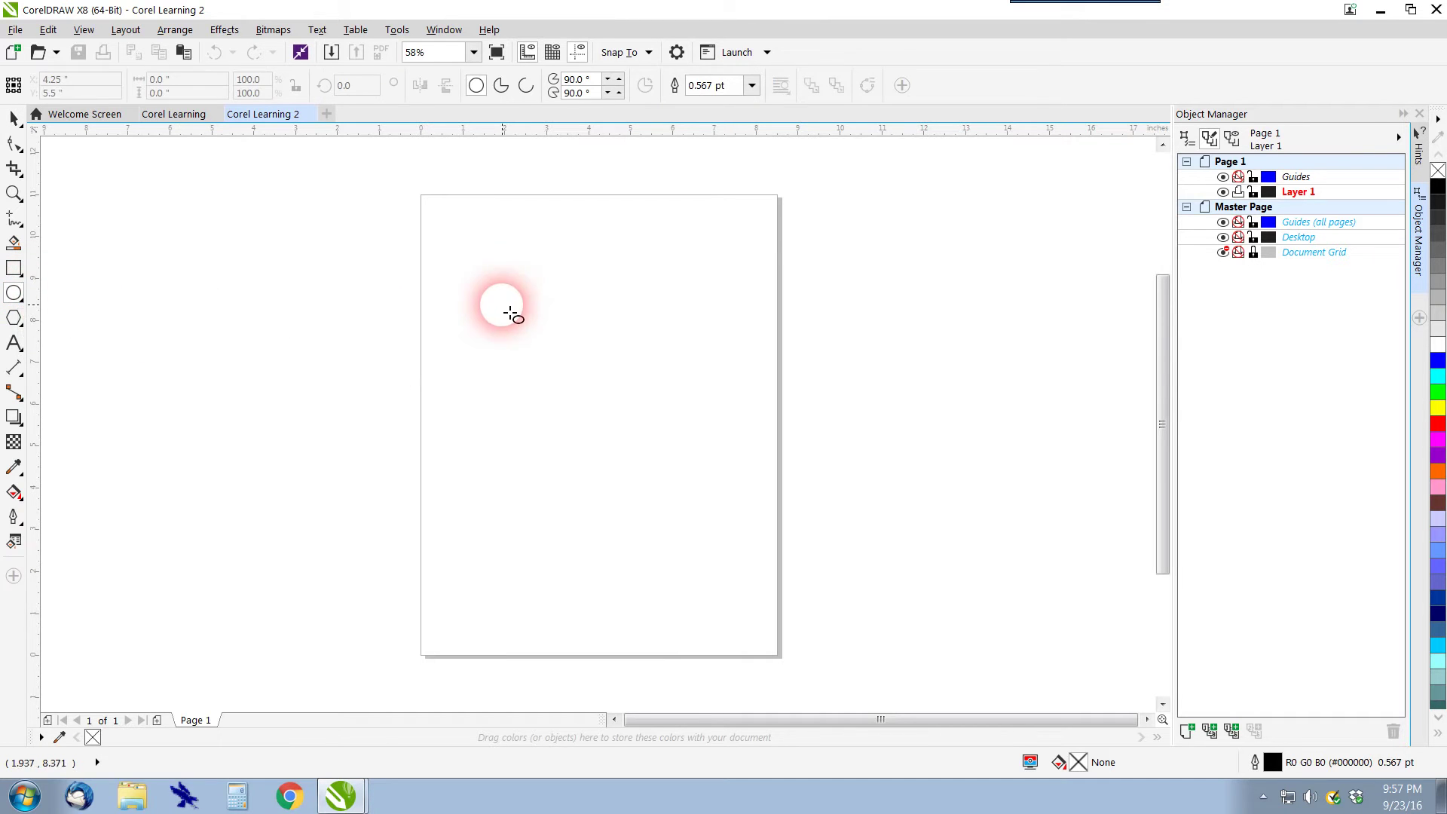
left_click_drag(510, 313, 654, 407)
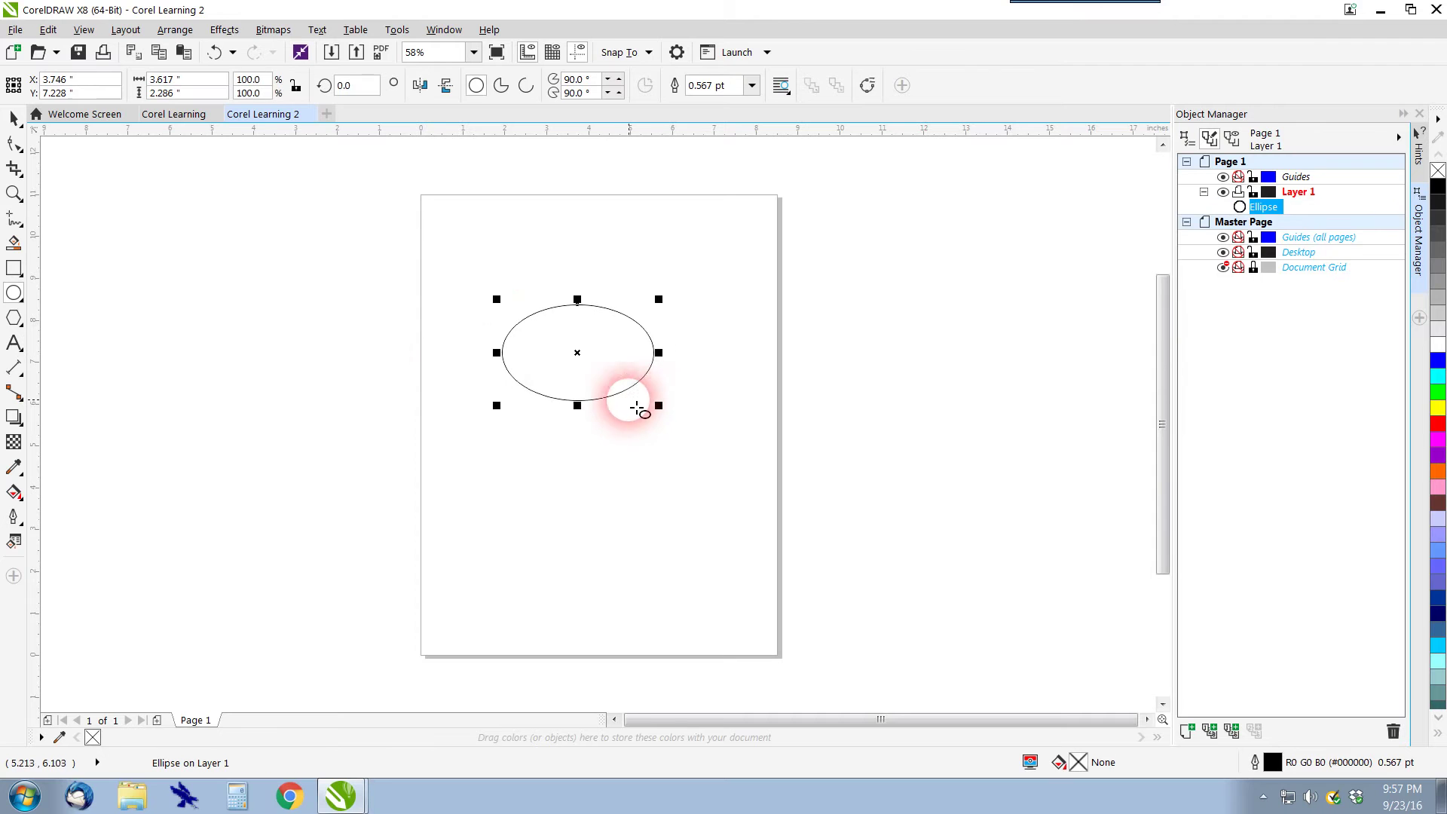
left_click(13, 268)
left_click(493, 461)
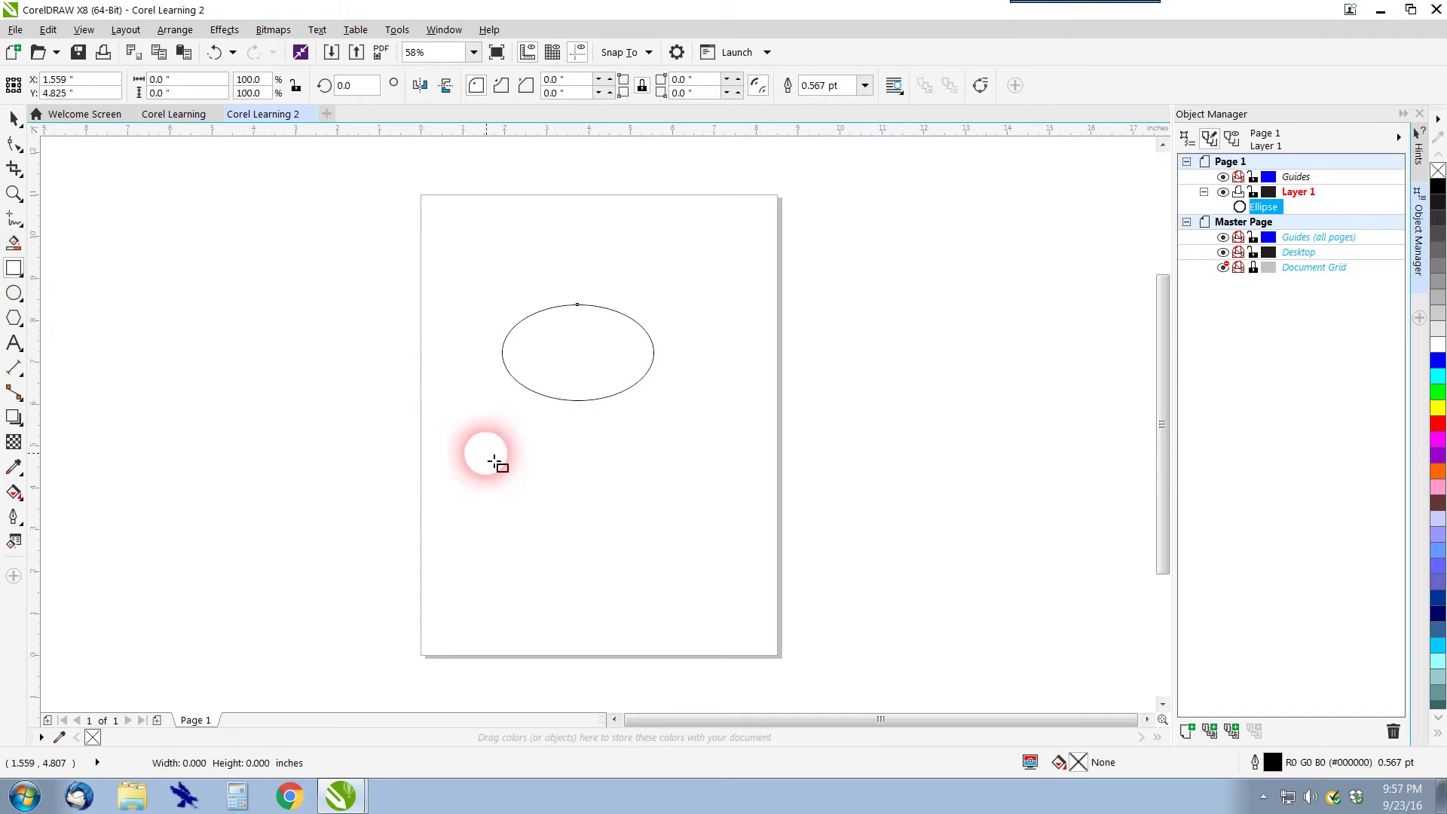
left_click_drag(488, 454, 595, 513)
left_click_drag(670, 425, 734, 463)
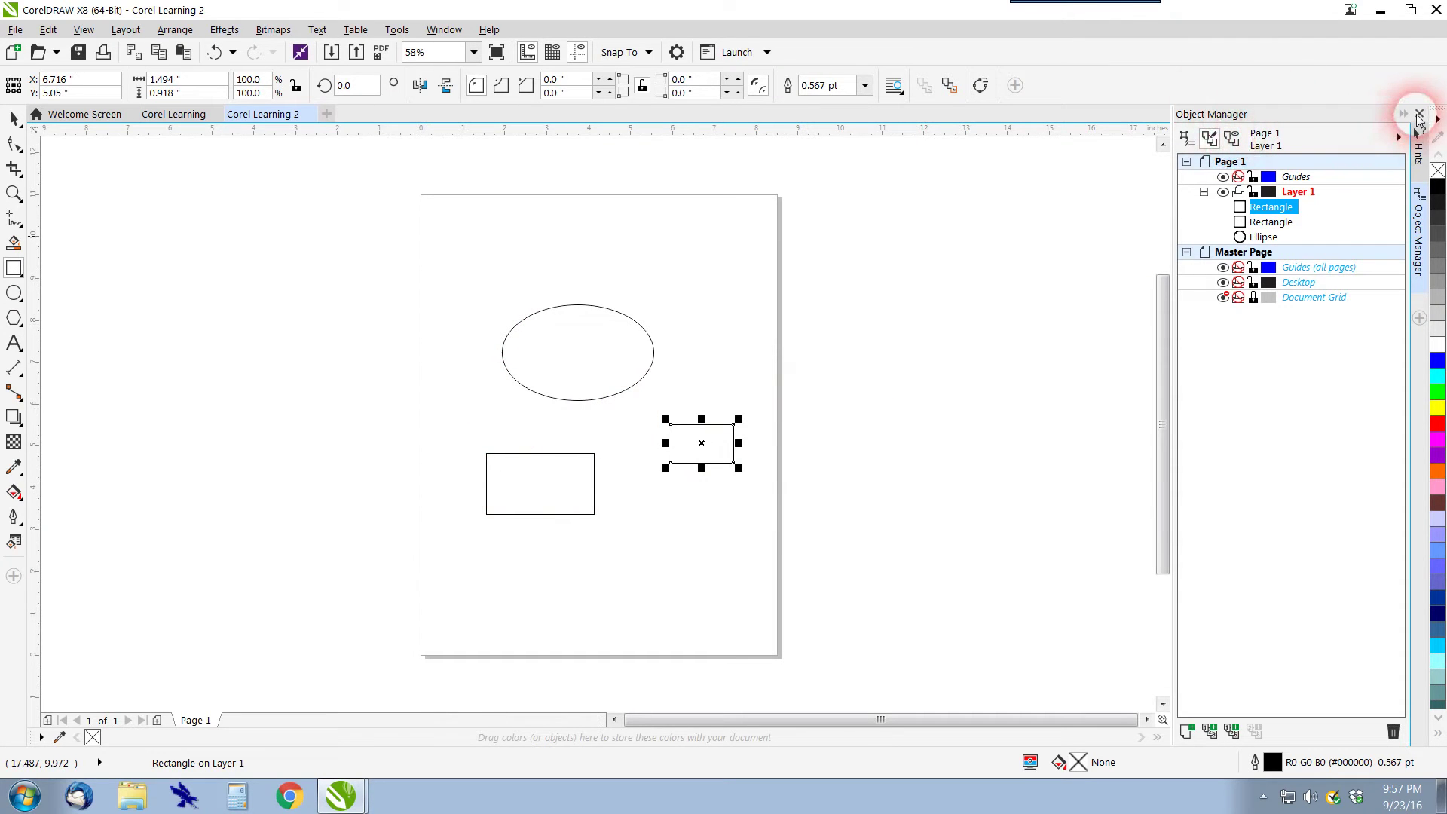
Close the Object Manager docker and draw a small ellipse left of the page.
left_click(1418, 117)
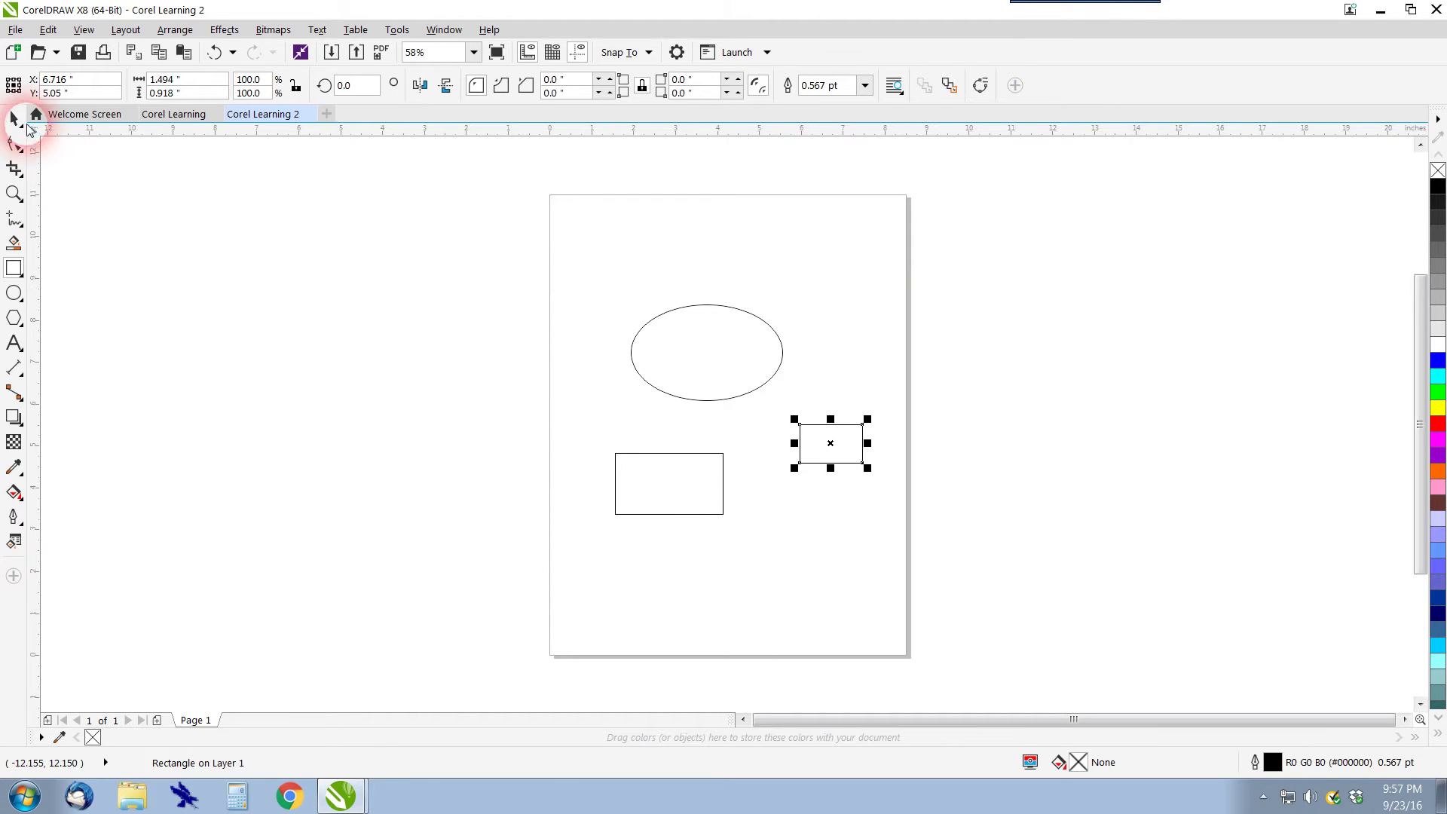
left_click(15, 119)
left_click(332, 369)
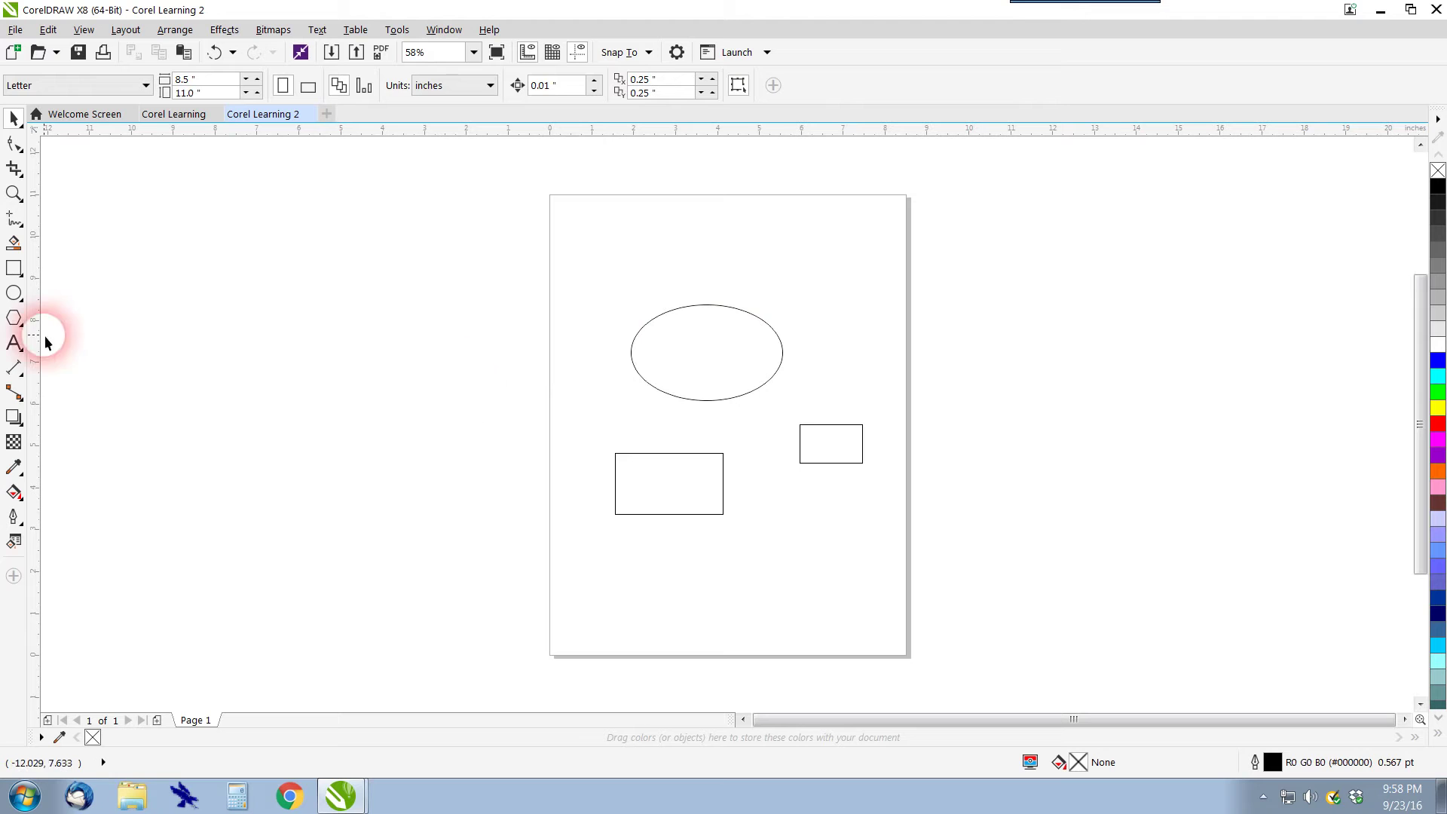
left_click(14, 293)
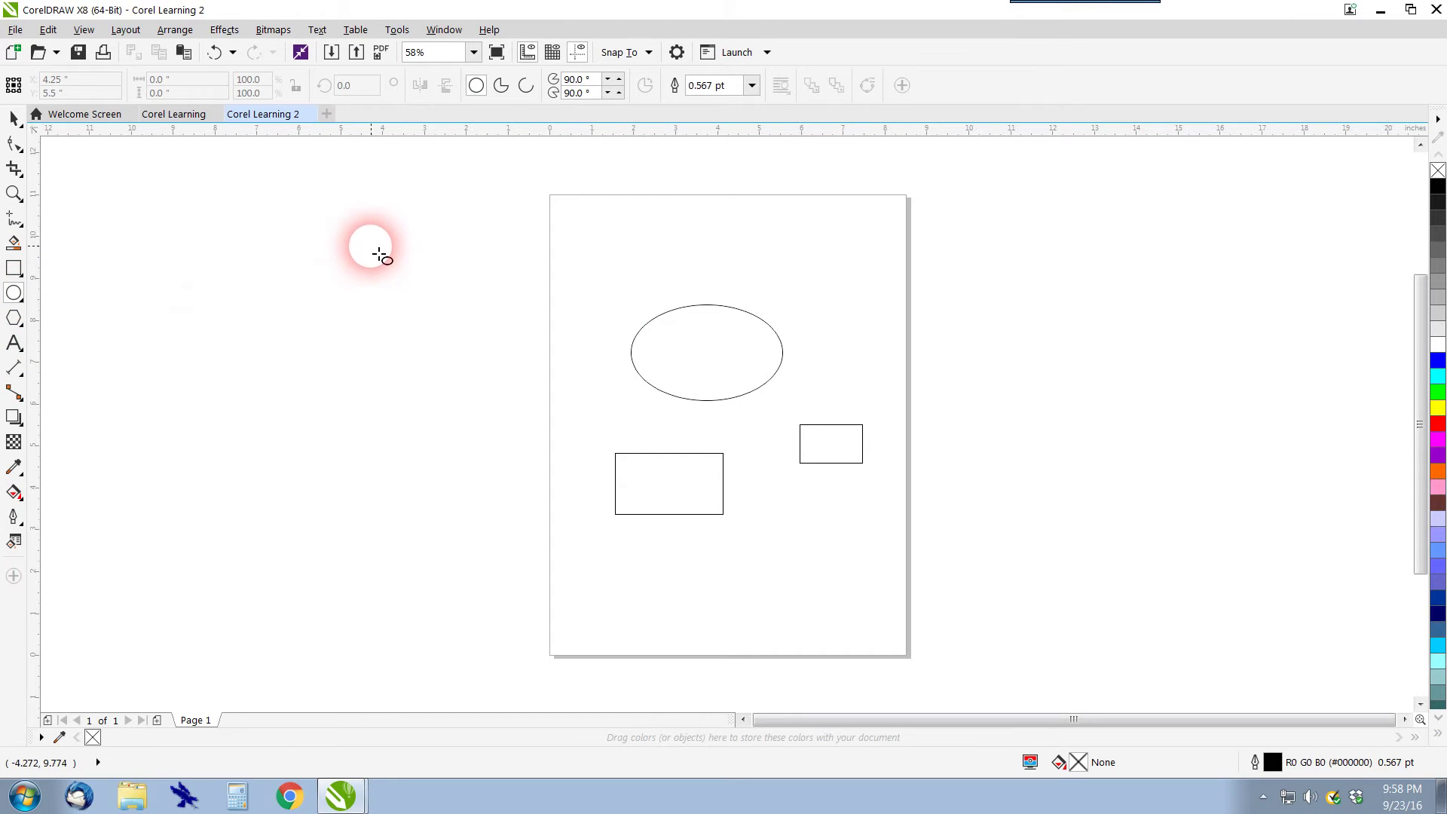
left_click_drag(458, 282, 565, 372)
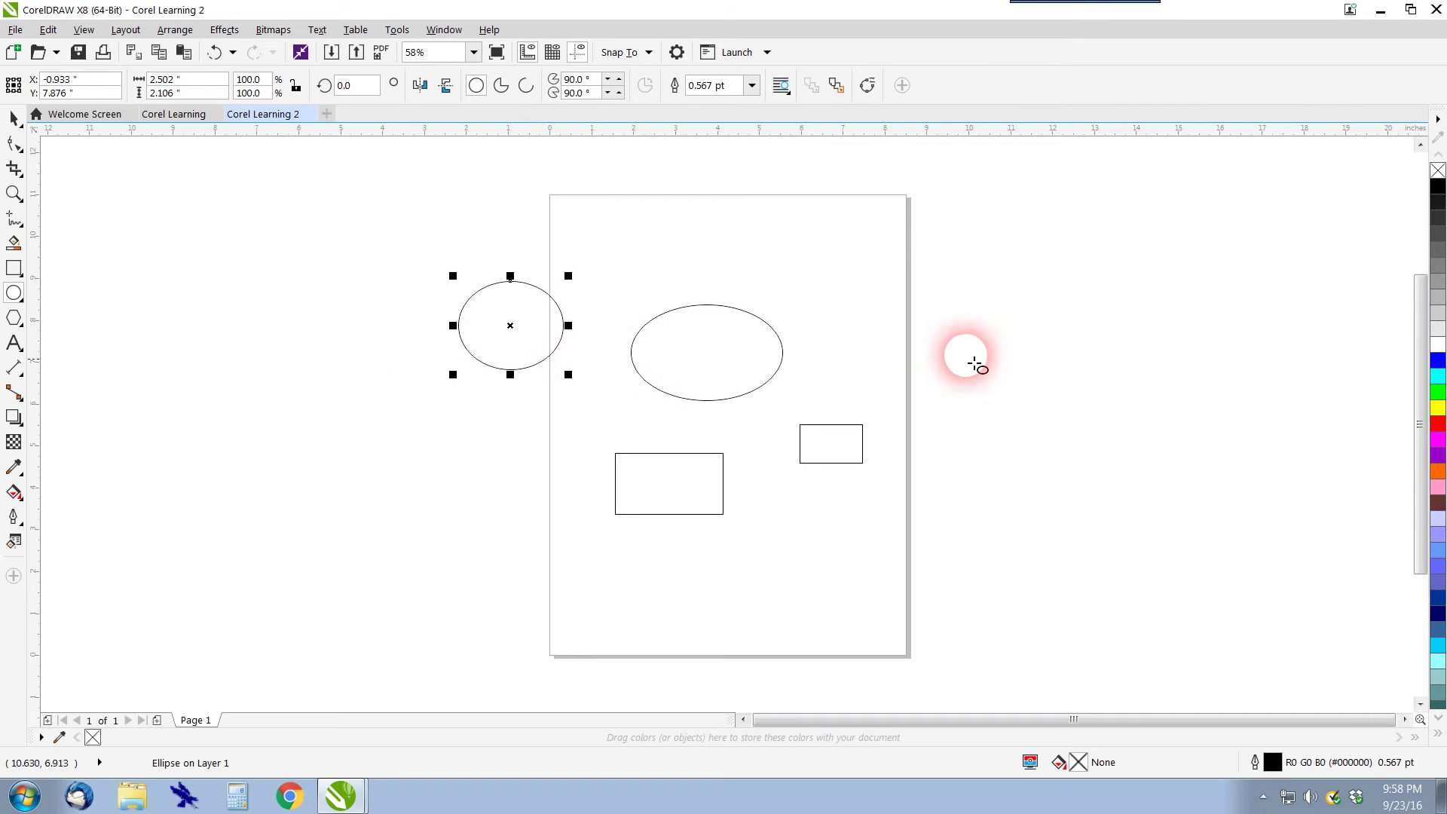
Move the small ellipse onto the page's upper right and fill it red.
left_click(13, 118)
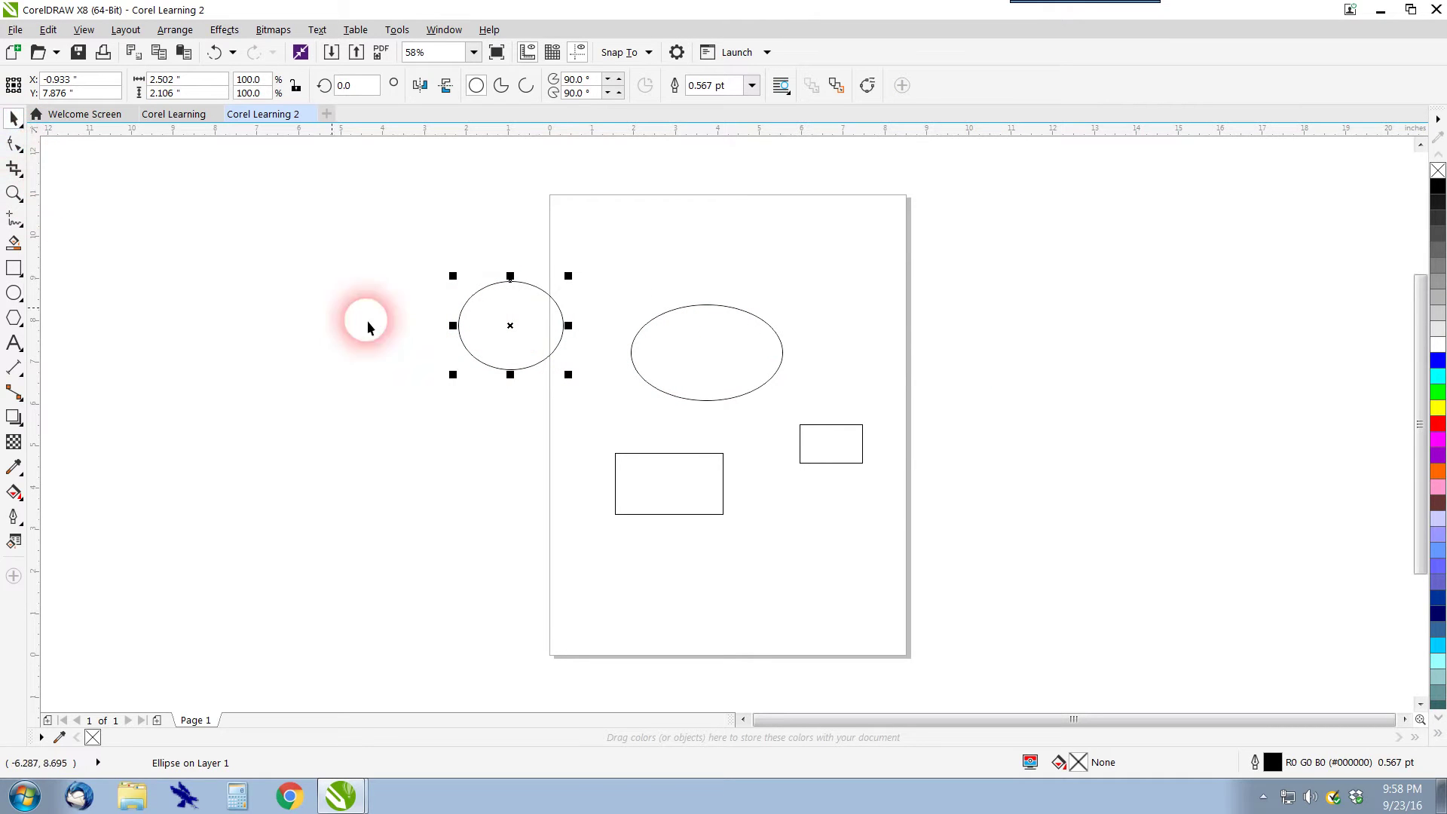
left_click_drag(510, 325, 783, 259)
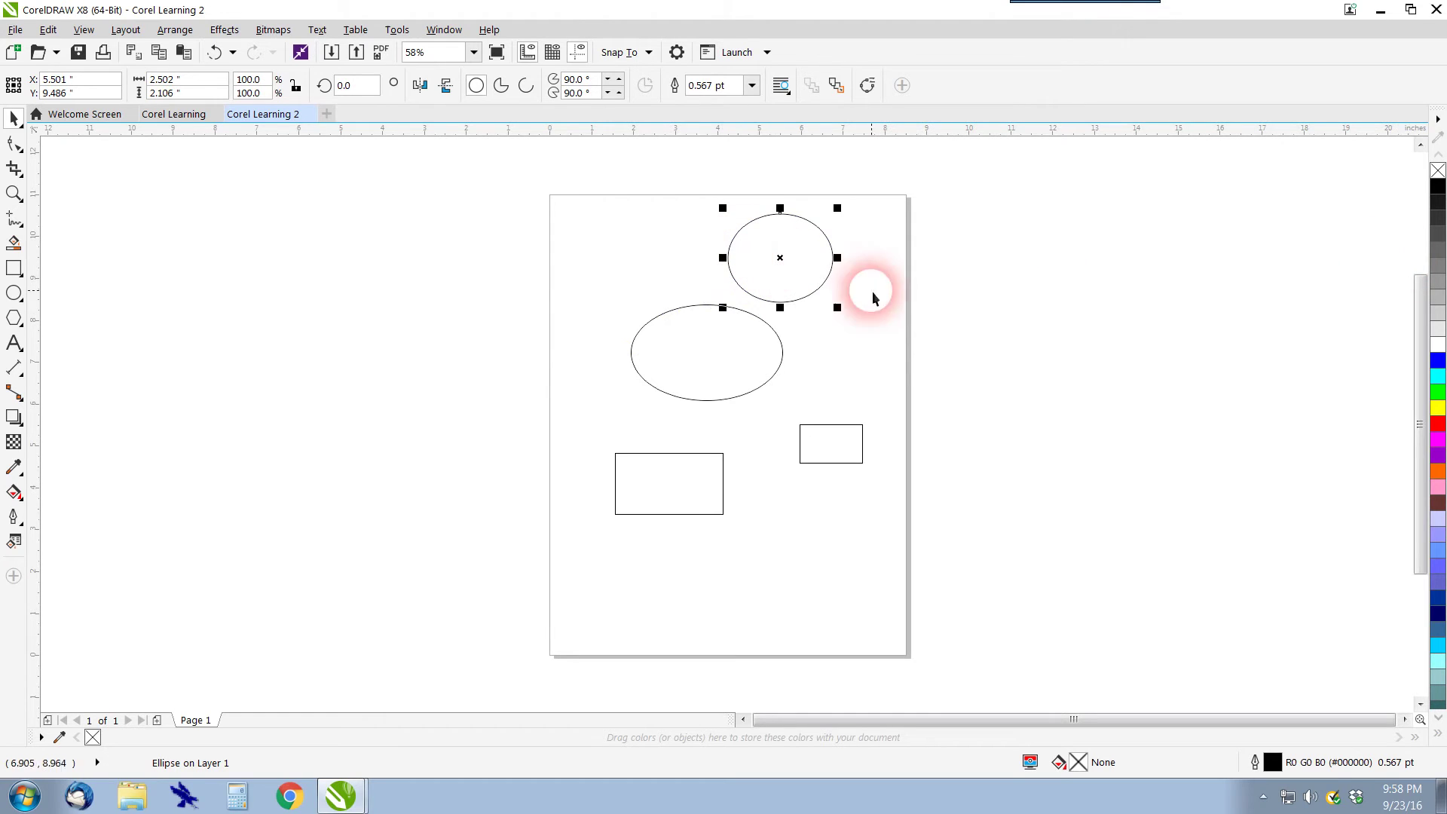
left_click(1439, 424)
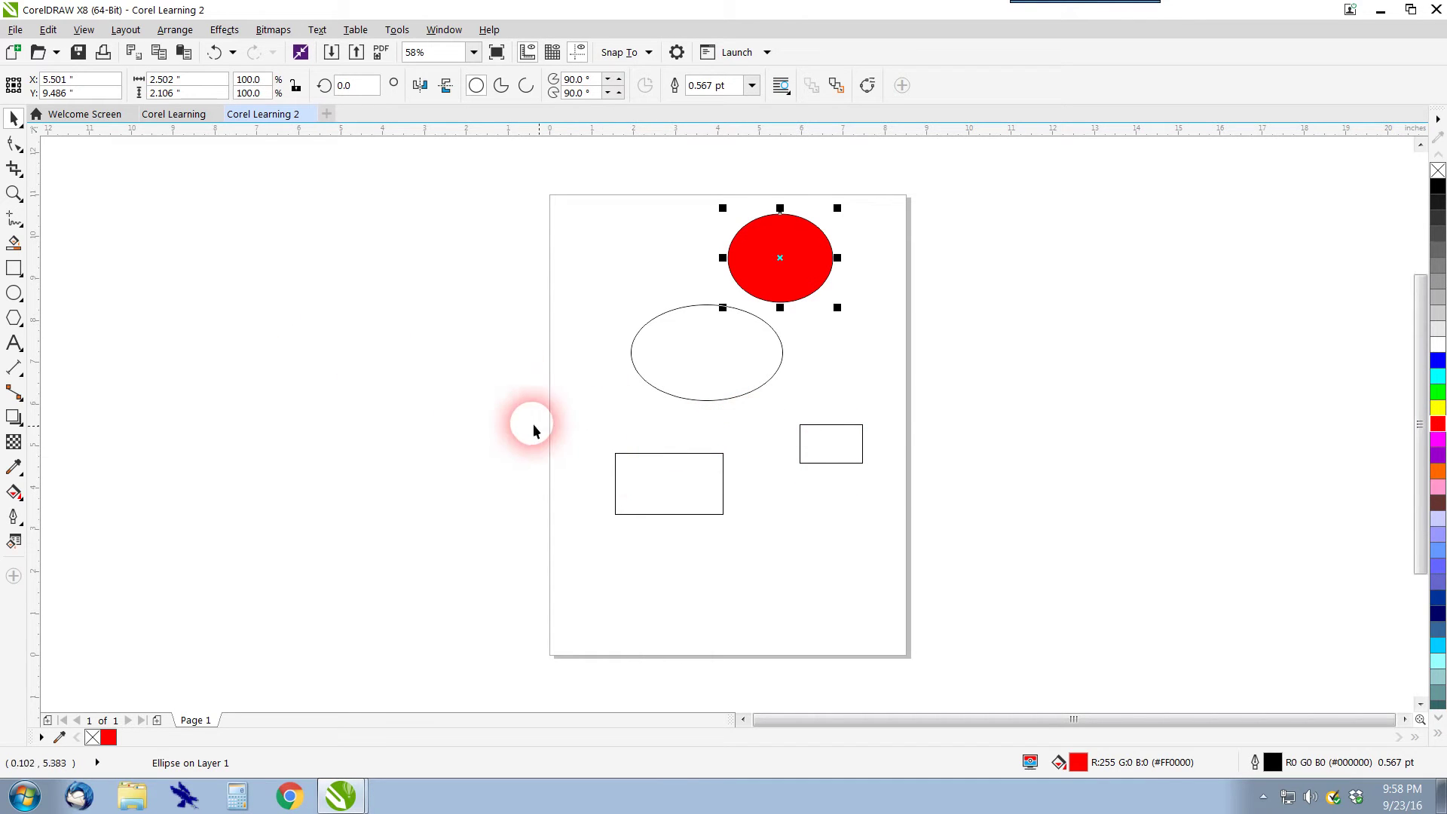
Fill both rectangles green and the large ellipse magenta.
left_click_drag(484, 391, 926, 542)
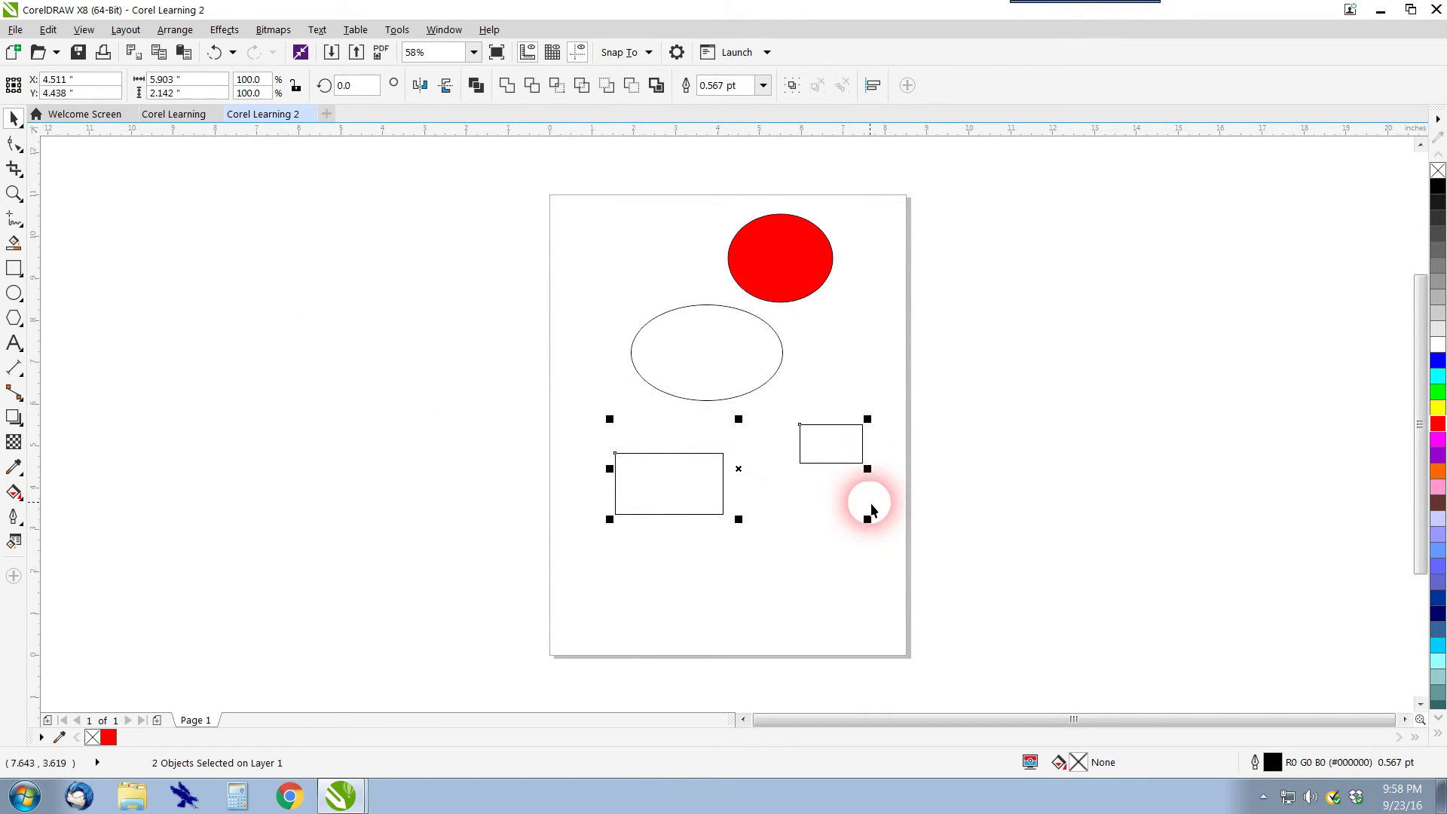
left_click(1437, 392)
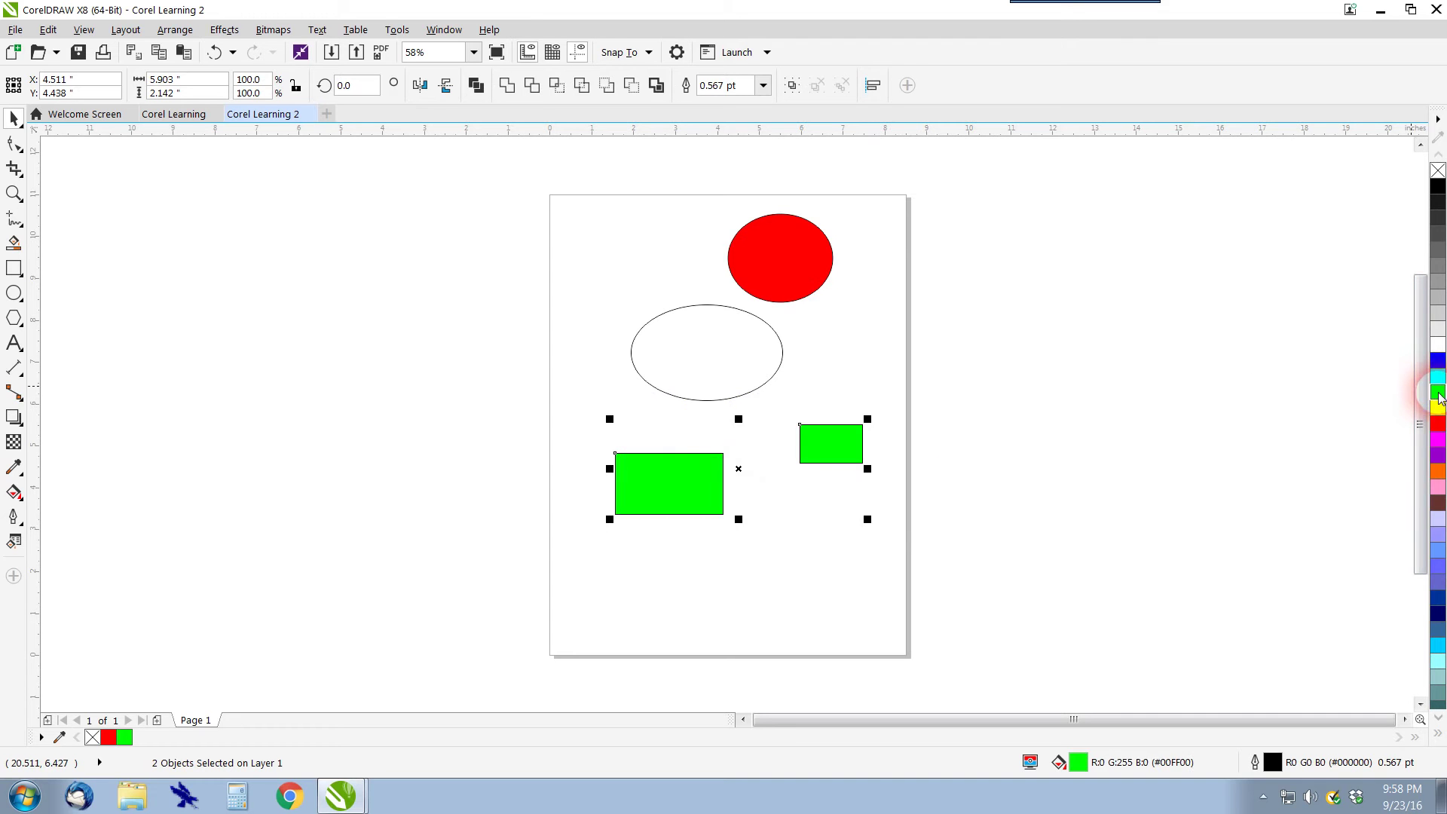
left_click(691, 307)
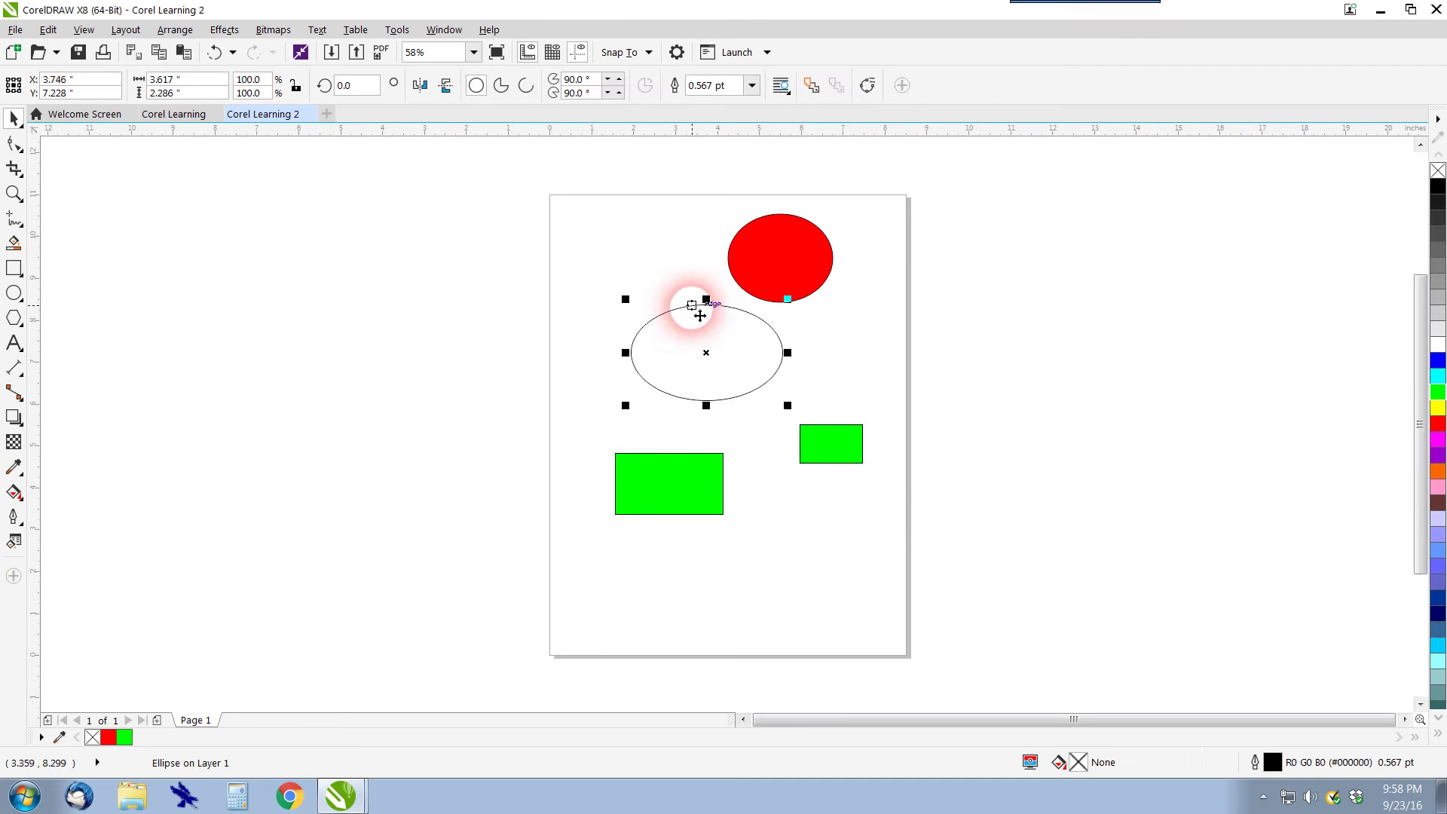
left_click(1438, 439)
left_click(862, 416)
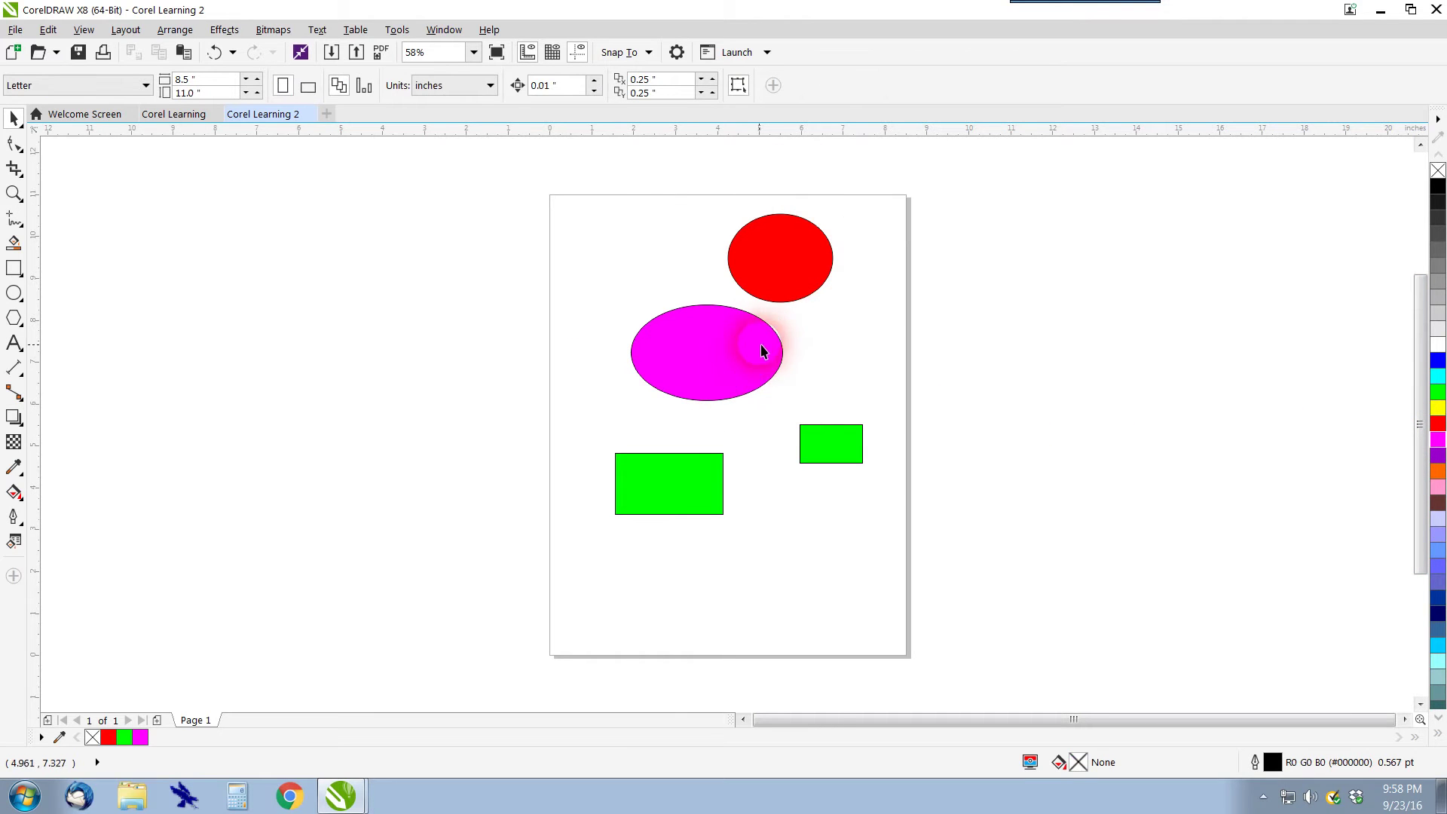
Give the magenta ellipse a green outline.
scroll(763, 349, "up", 1)
scroll(788, 345, "up", 1)
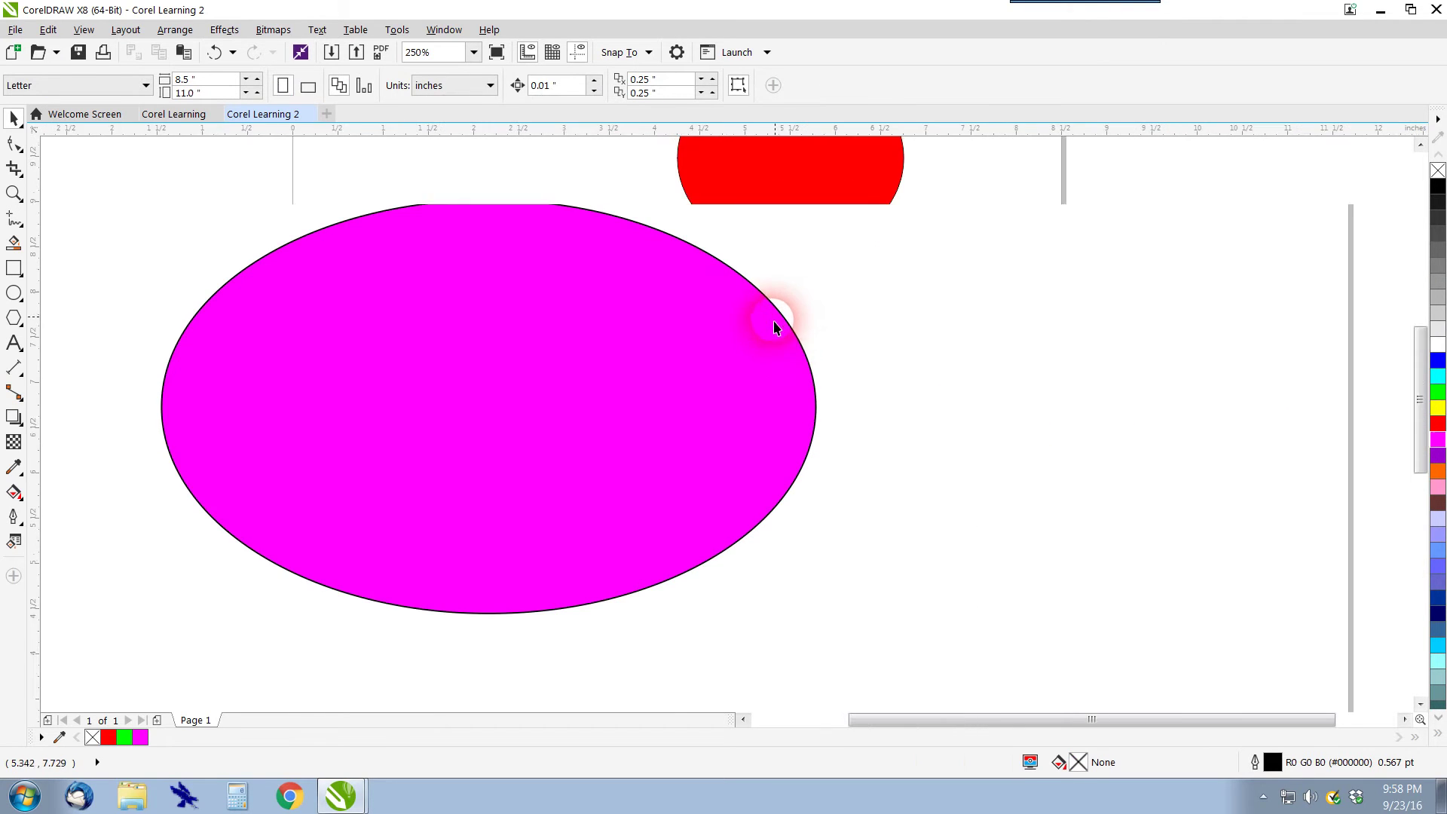
scroll(774, 326, "down", 1)
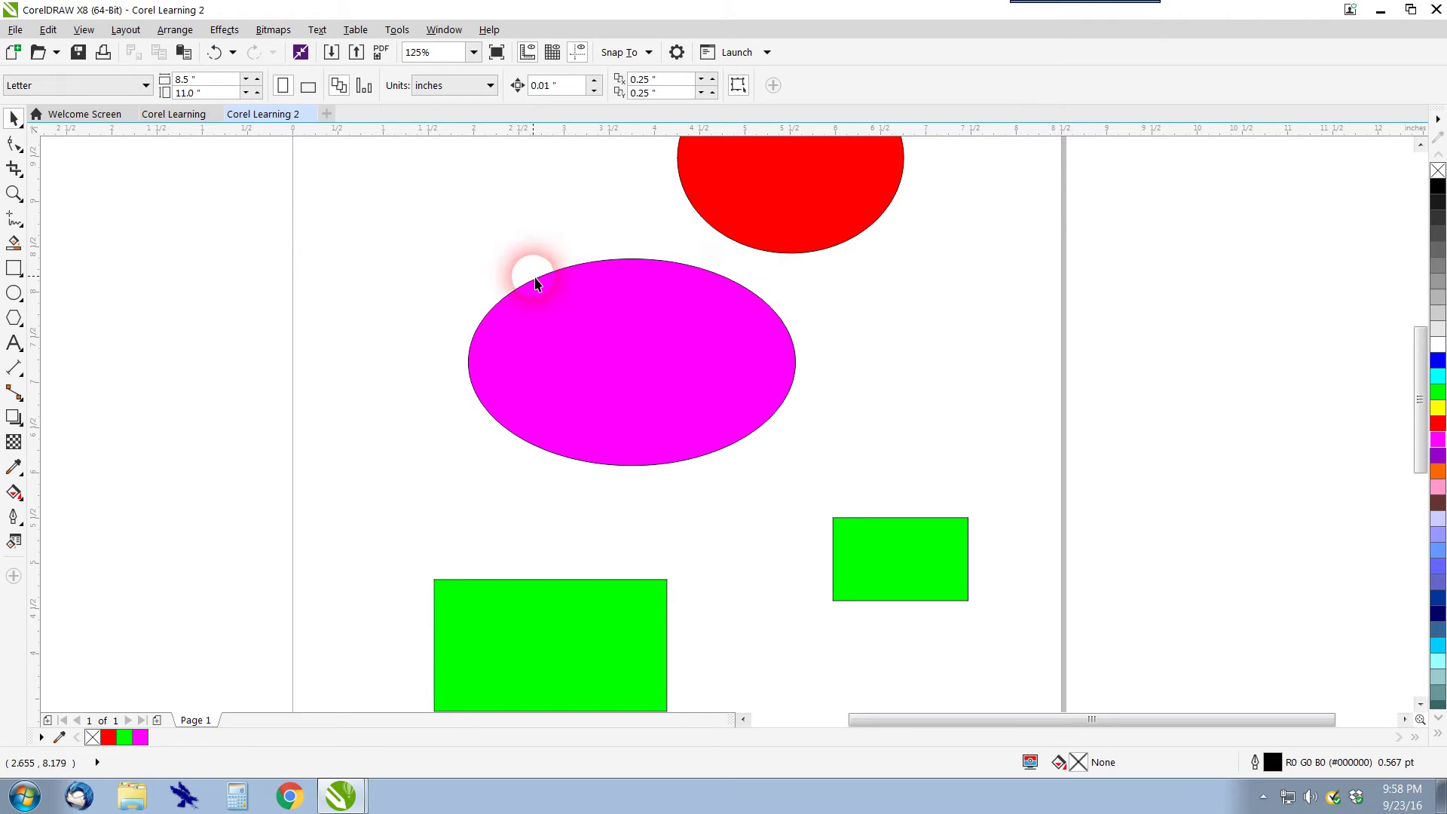
left_click(631, 360)
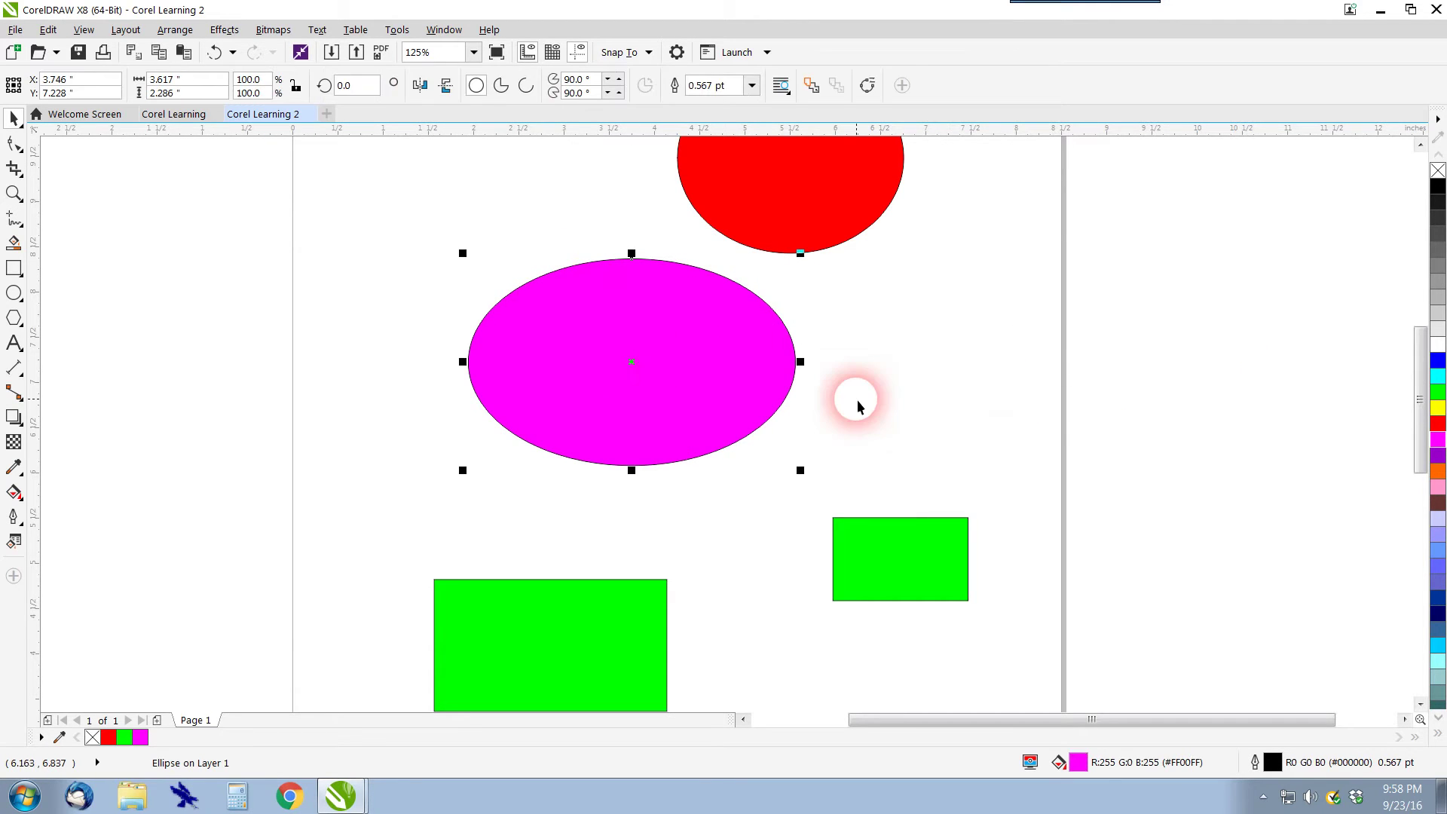
right_click(1438, 394)
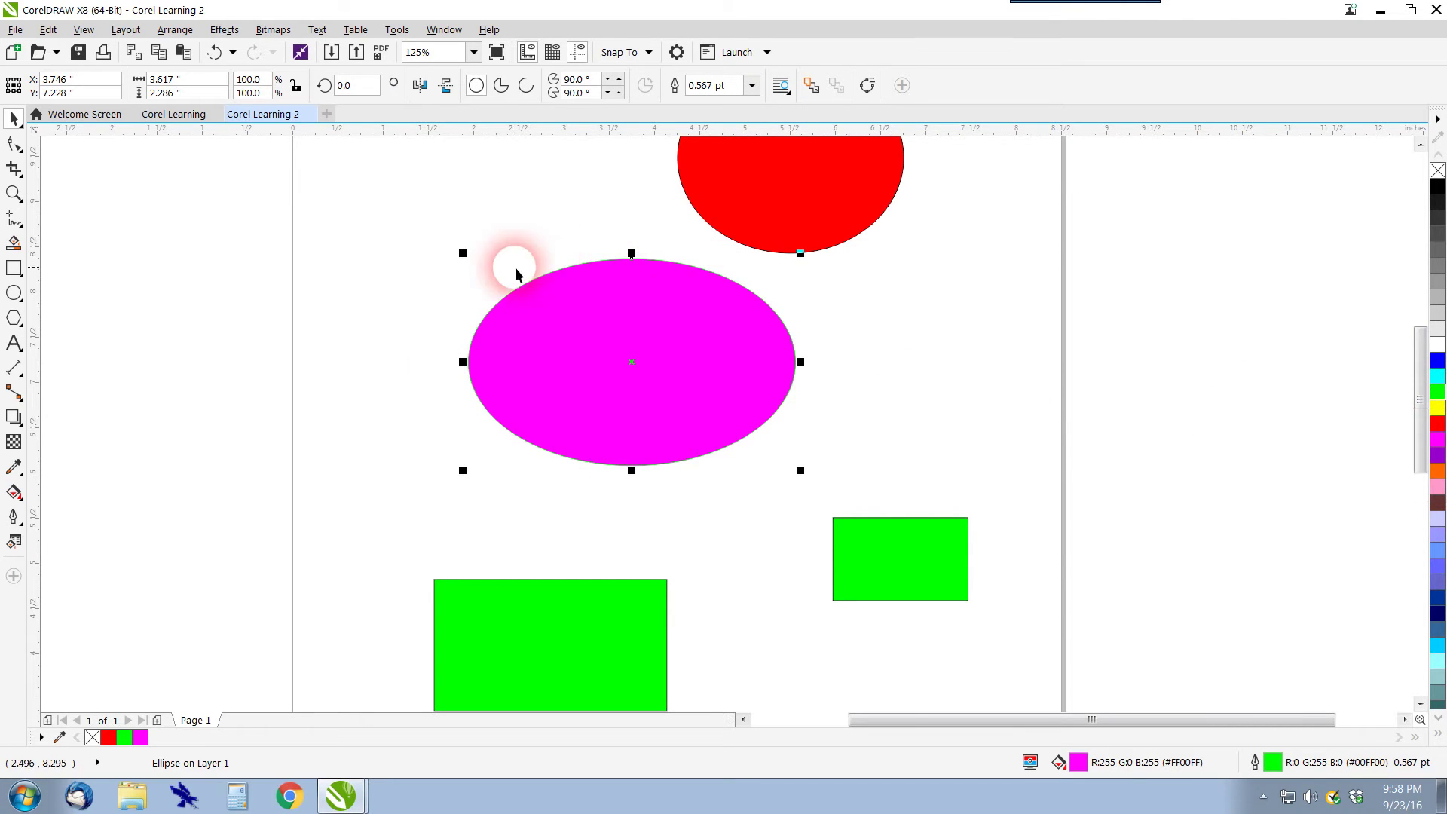
left_click(486, 372)
Thicken the ellipse's outline to 8.0 pt in the Outline Pen dialog.
scroll(486, 371, "up", 2)
scroll(488, 371, "down", 3)
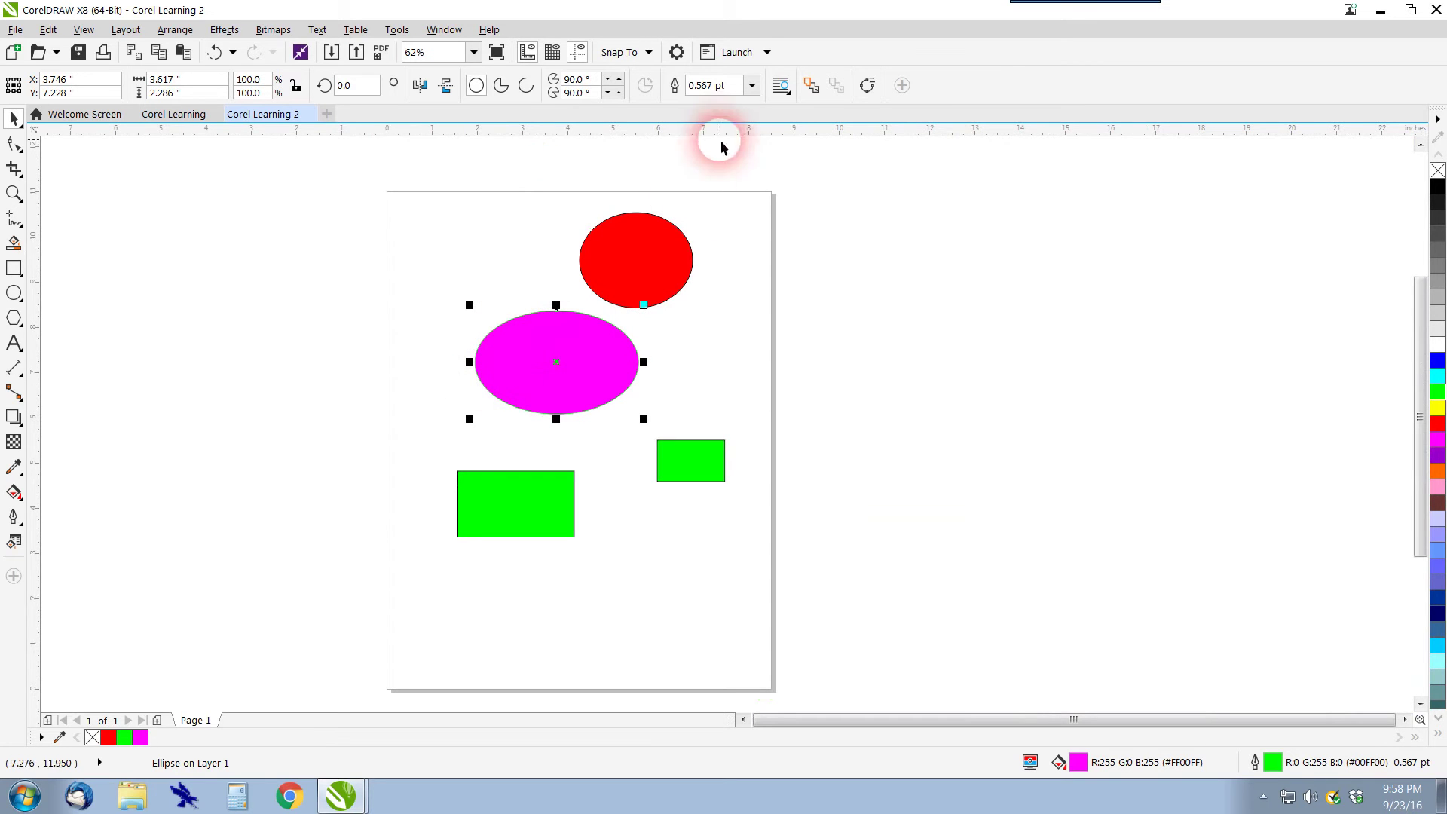
left_click(751, 85)
left_click(715, 213)
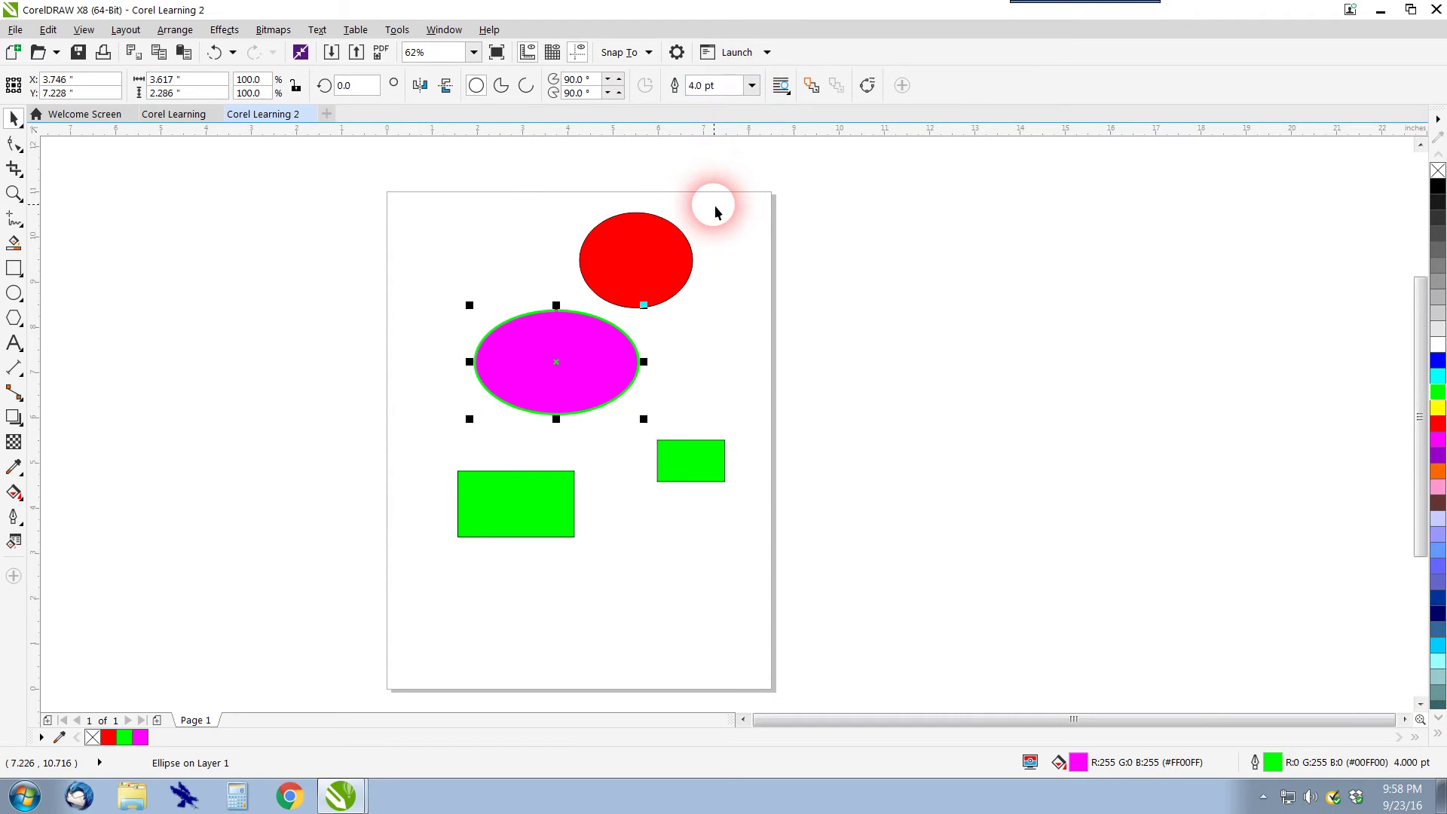
double_click(1272, 762)
left_click(621, 288)
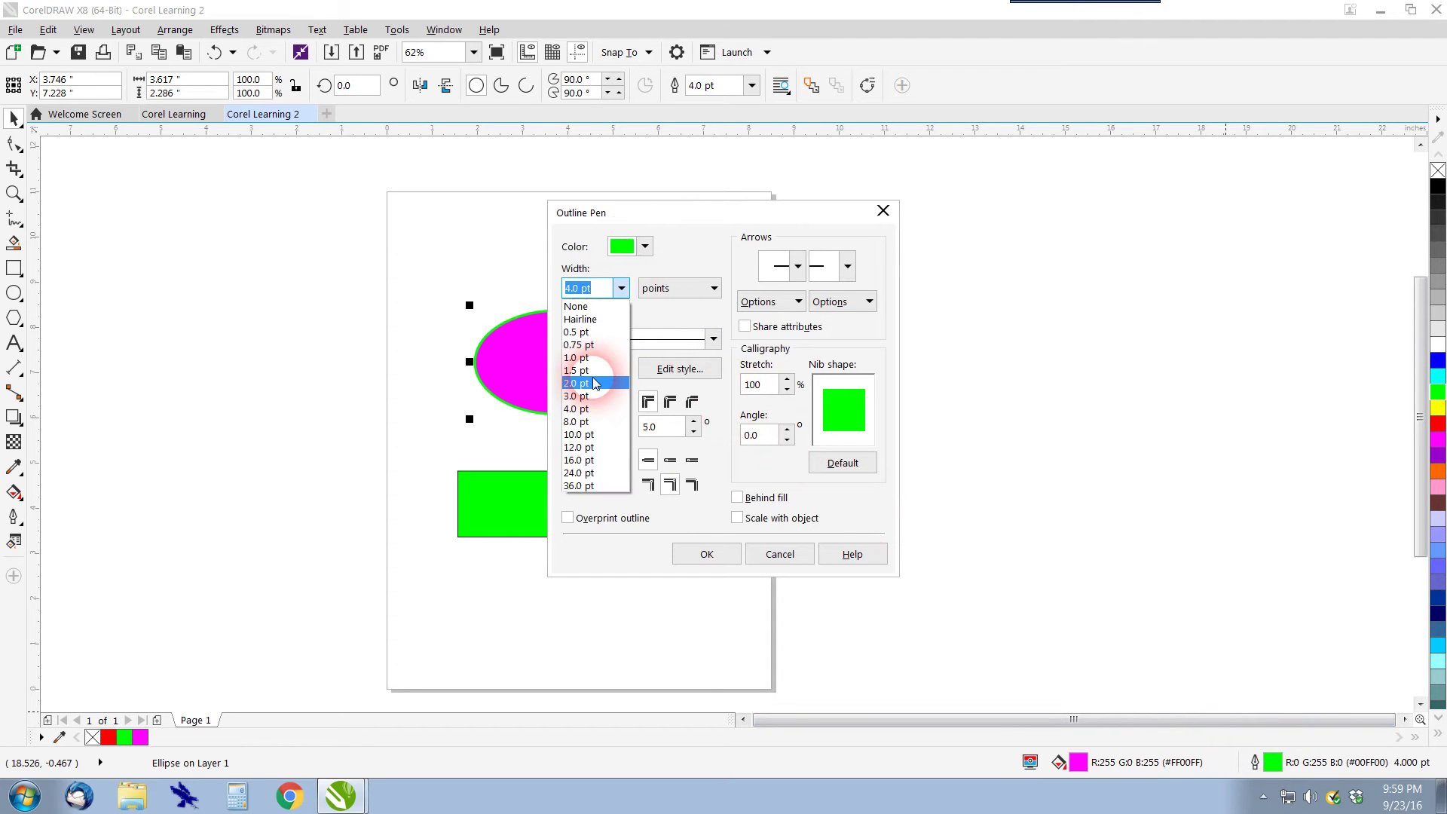
left_click(591, 422)
left_click(708, 554)
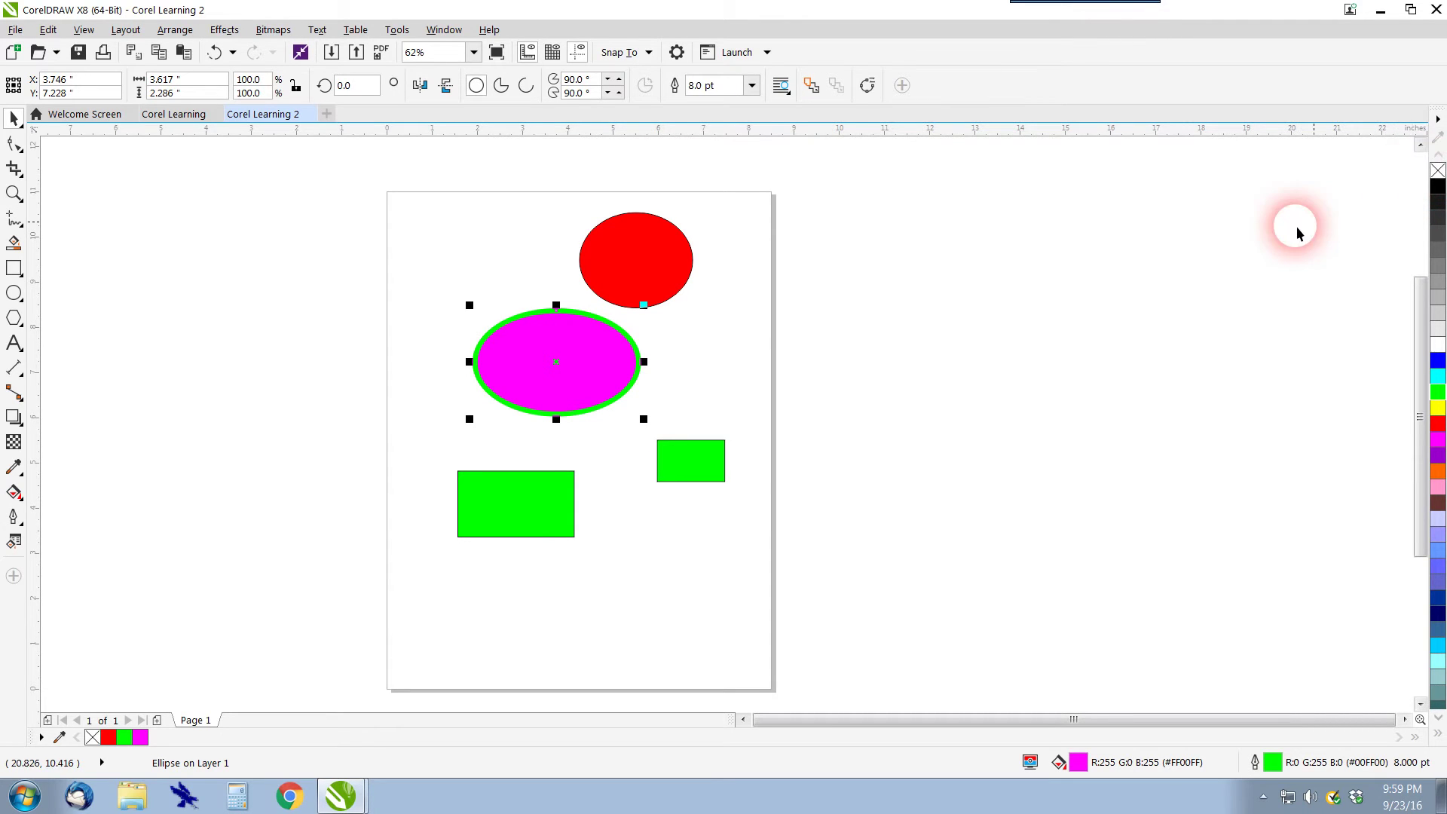
Remove the ellipse's magenta fill and the small green rectangle's outline.
left_click(1437, 170)
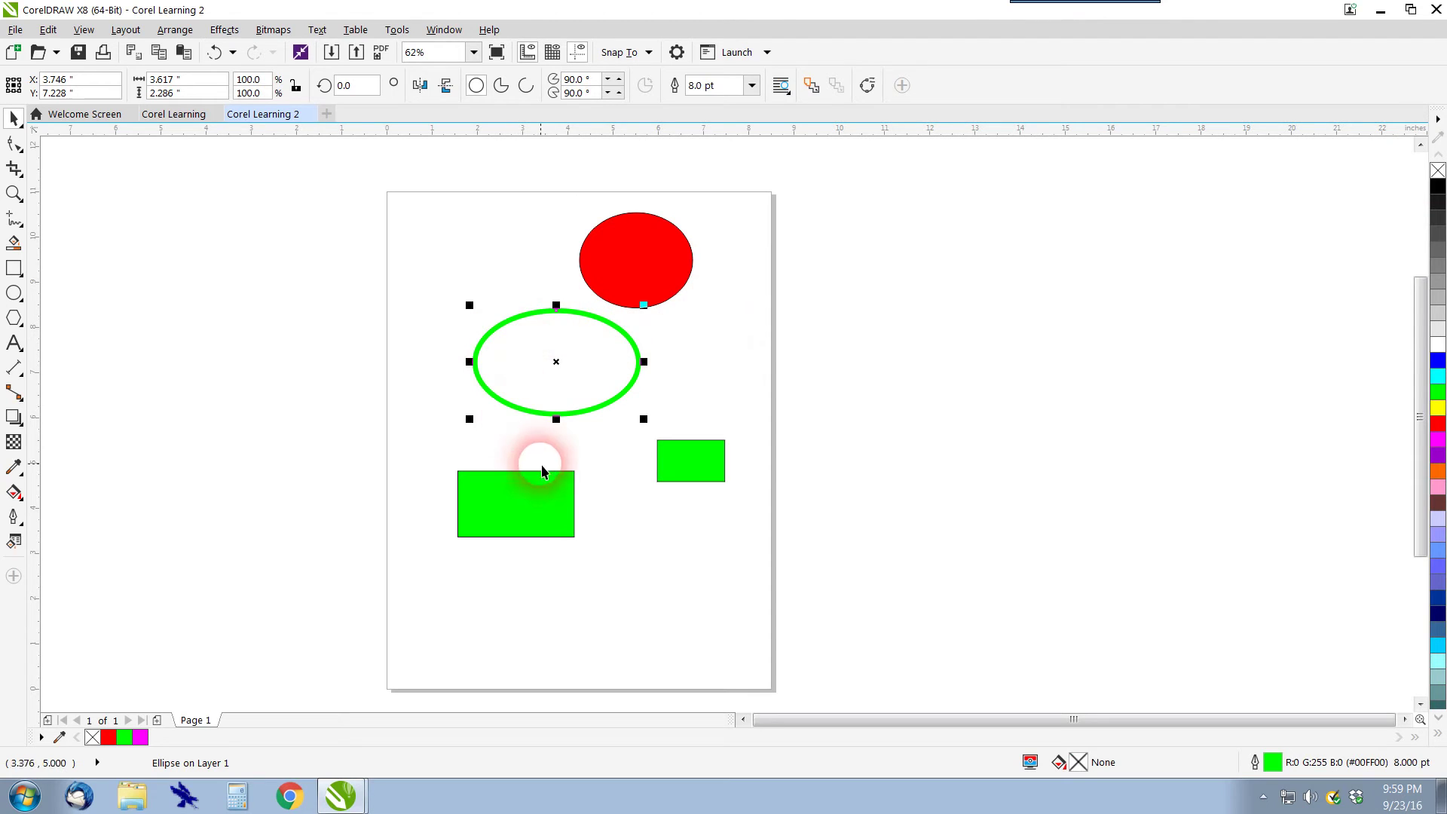
left_click(674, 465)
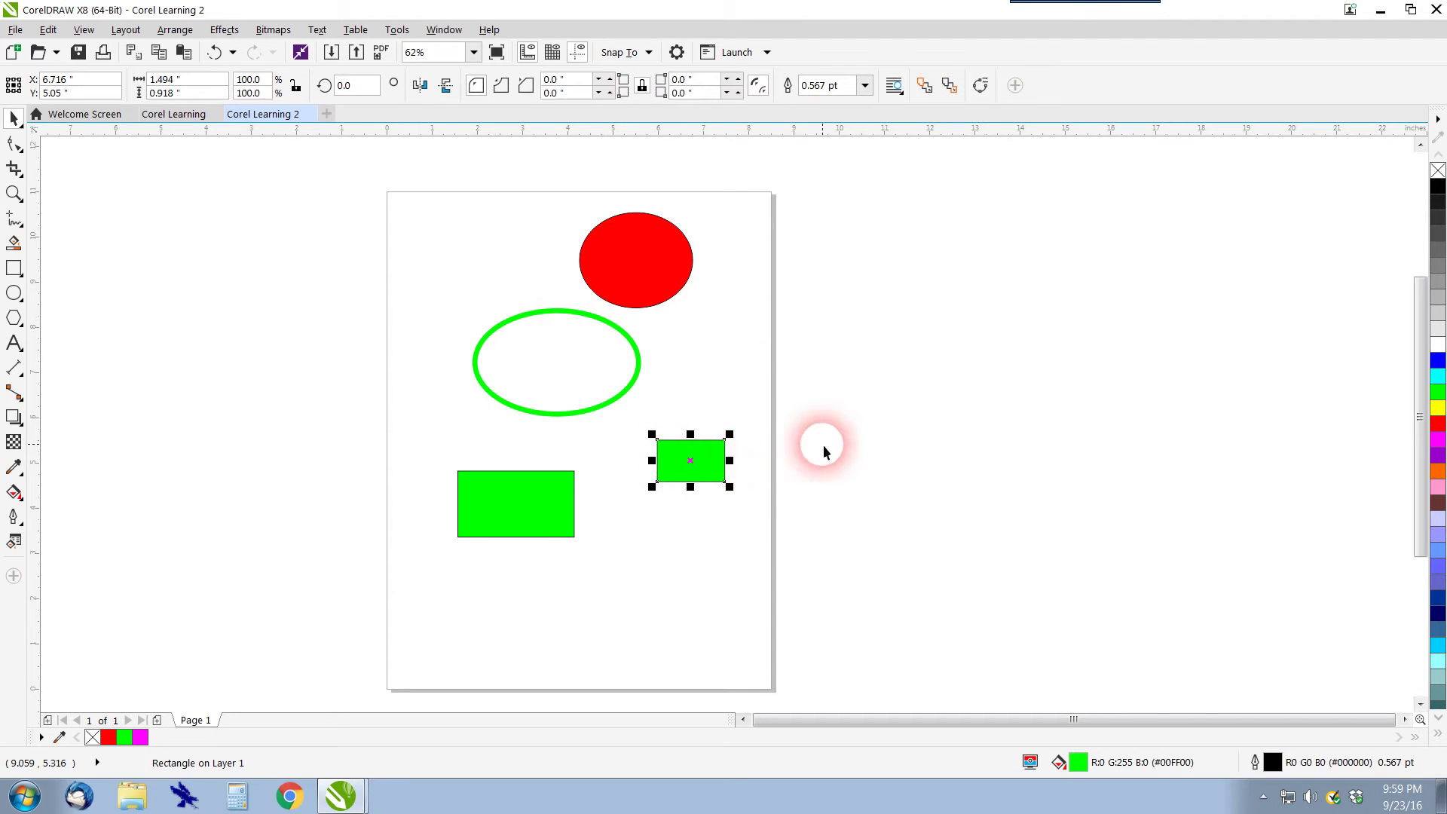
right_click(1437, 171)
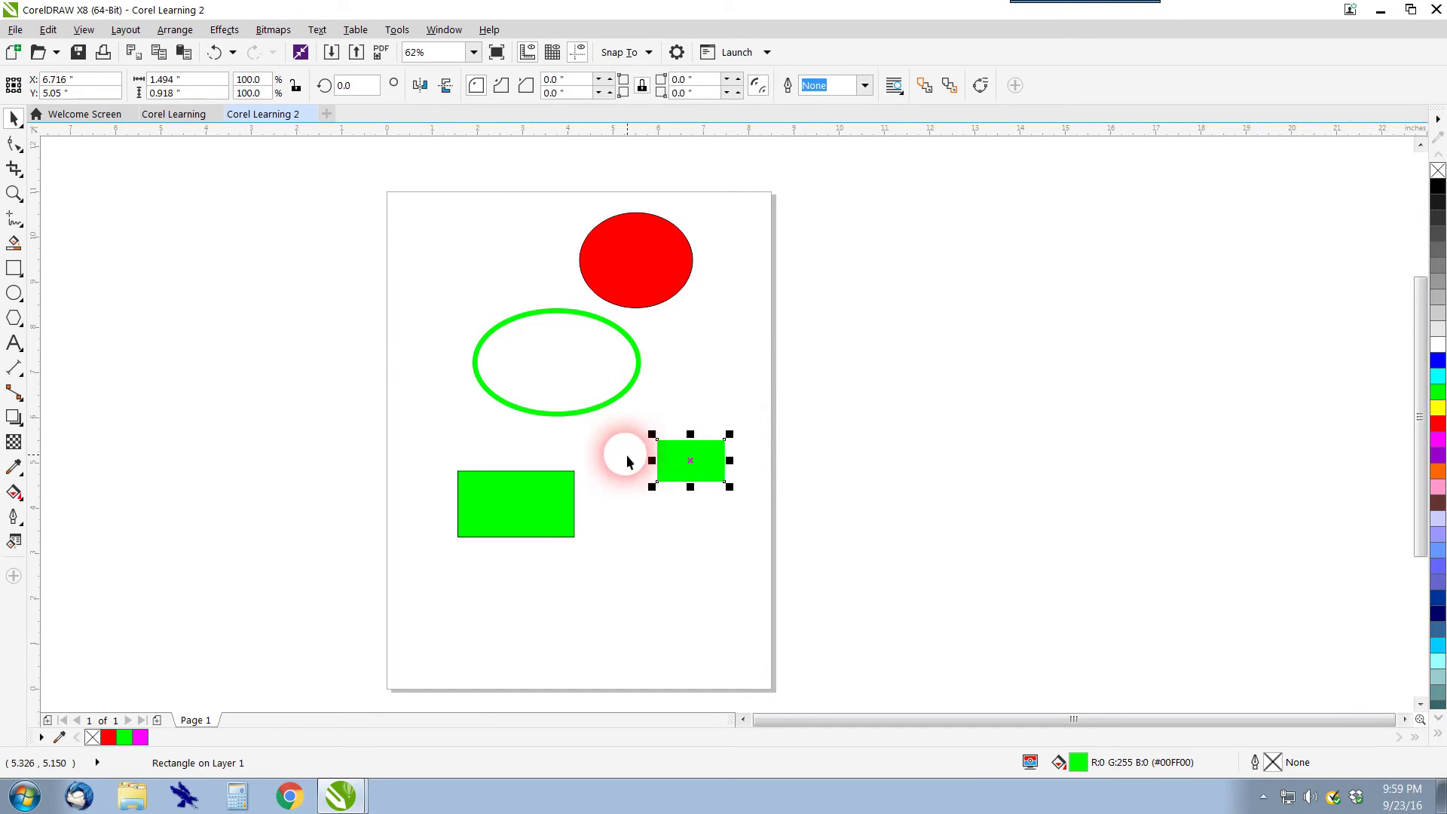
Try 3, 4 and then 10 pt outline widths on the red ellipse.
left_click(655, 282)
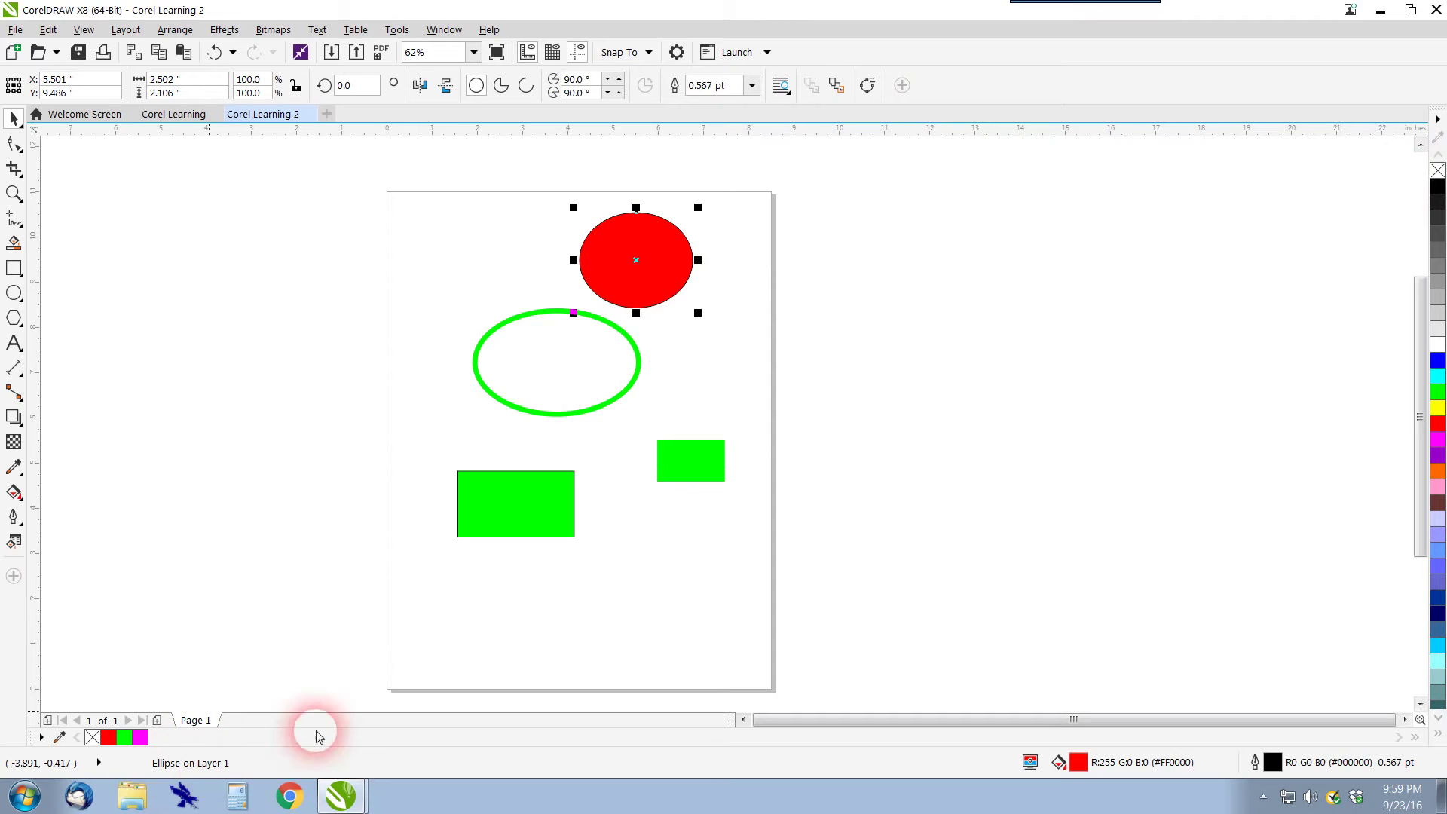
left_click(751, 86)
left_click(727, 193)
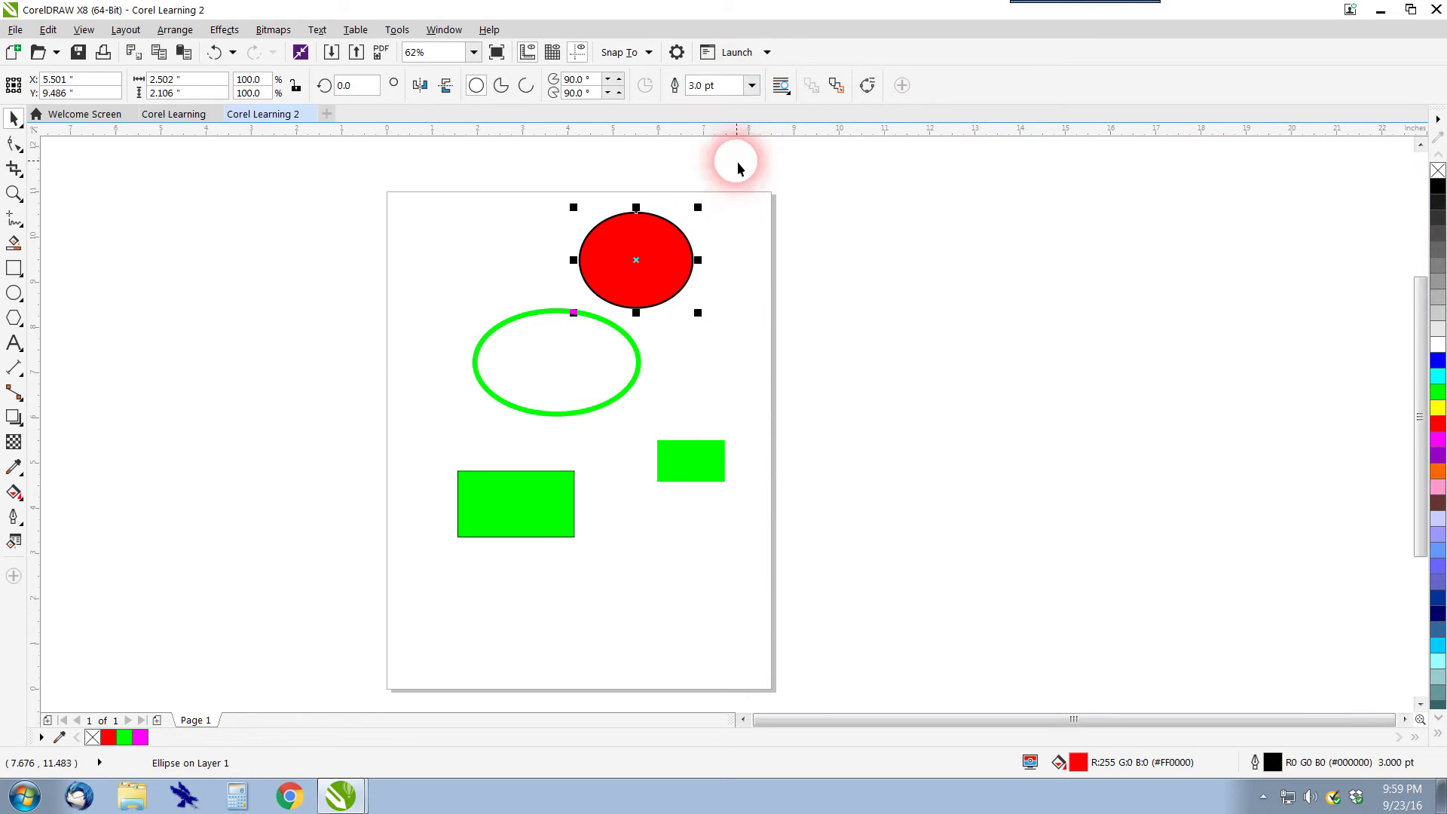
left_click(751, 85)
left_click(714, 210)
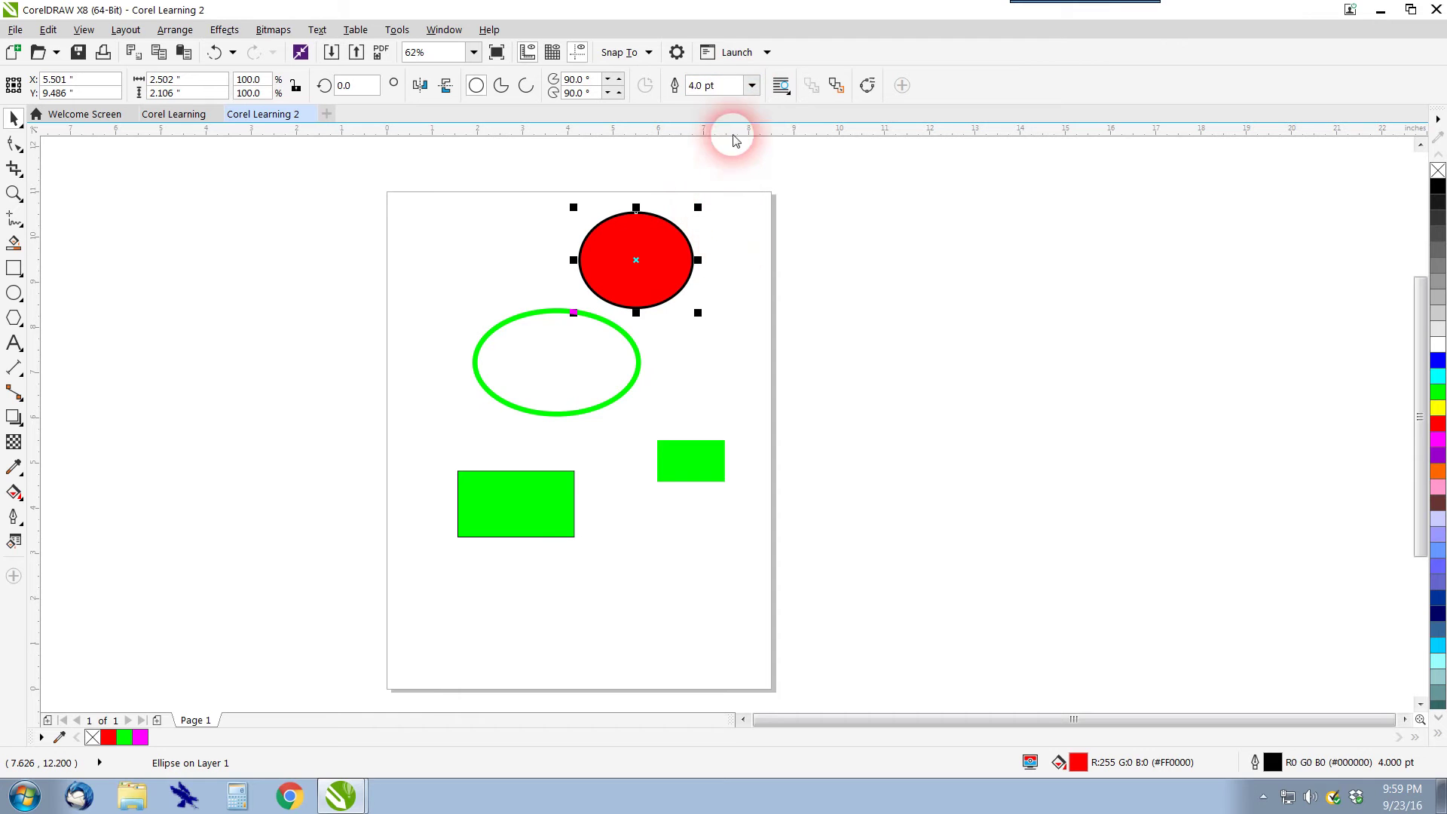
left_click(752, 85)
left_click(717, 234)
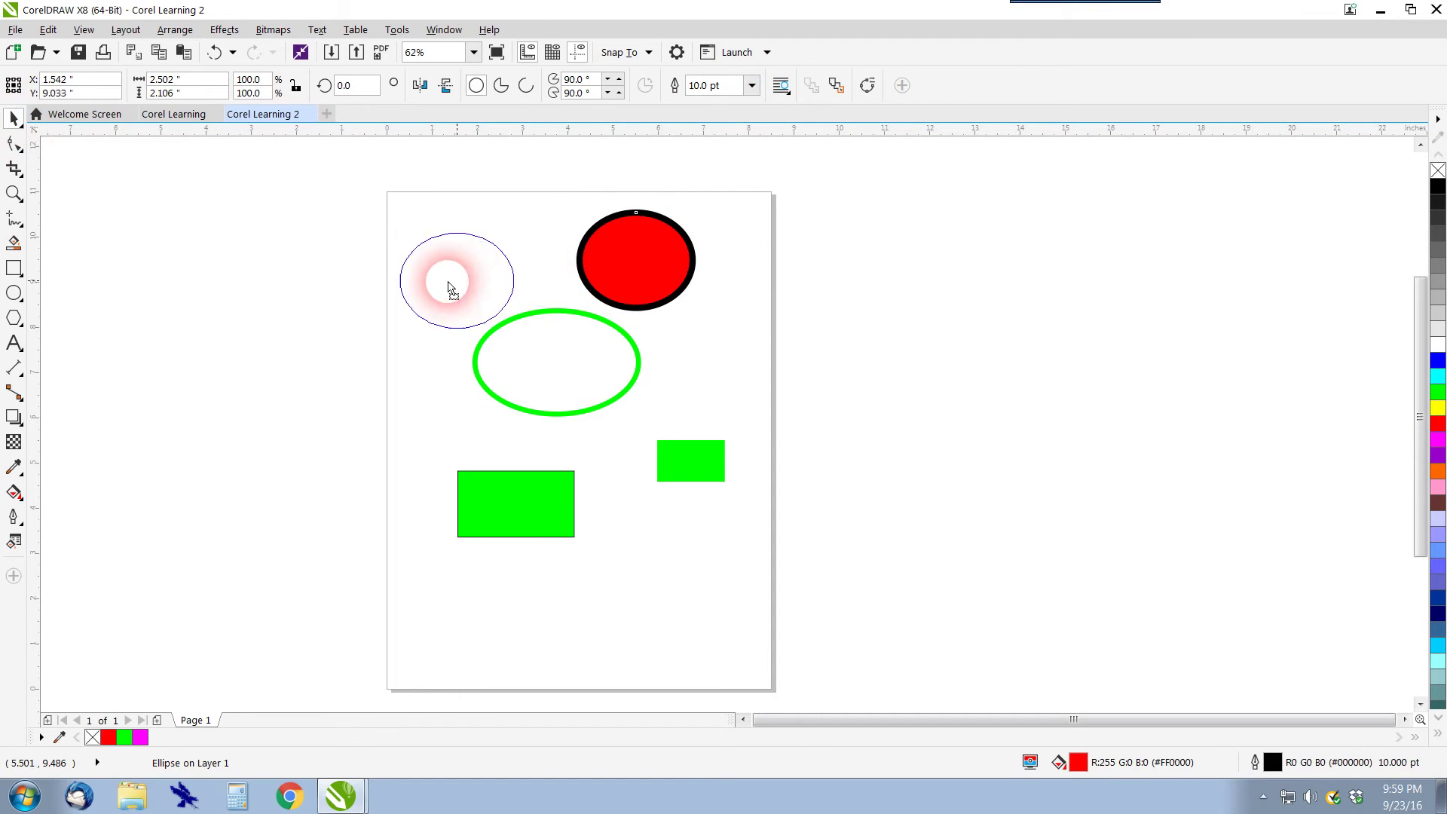
Move the red ellipse off the page to the left and set its outline to 16 pt.
left_click_drag(648, 270, 292, 333)
left_click(180, 85)
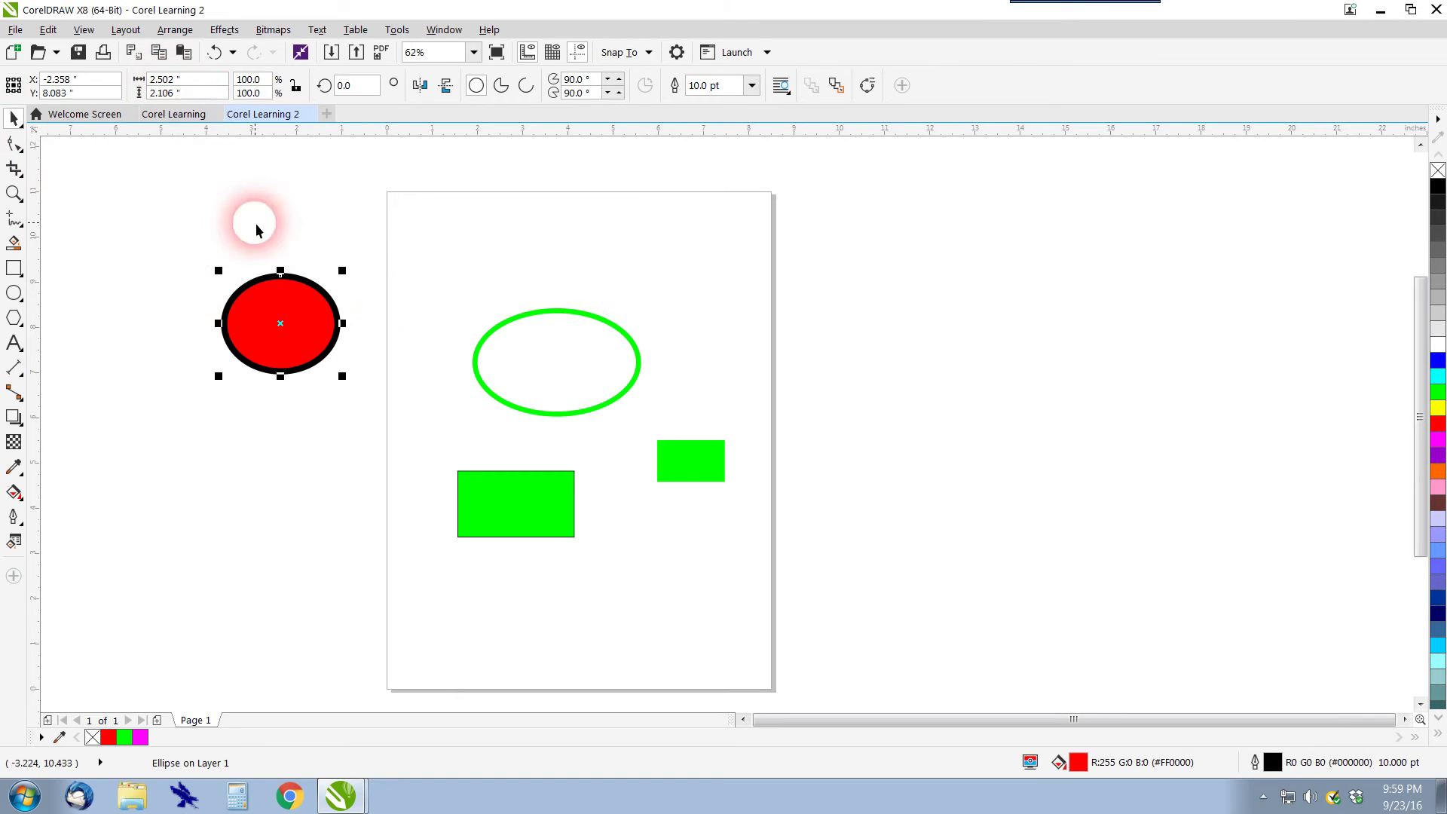
left_click(751, 85)
left_click(753, 265)
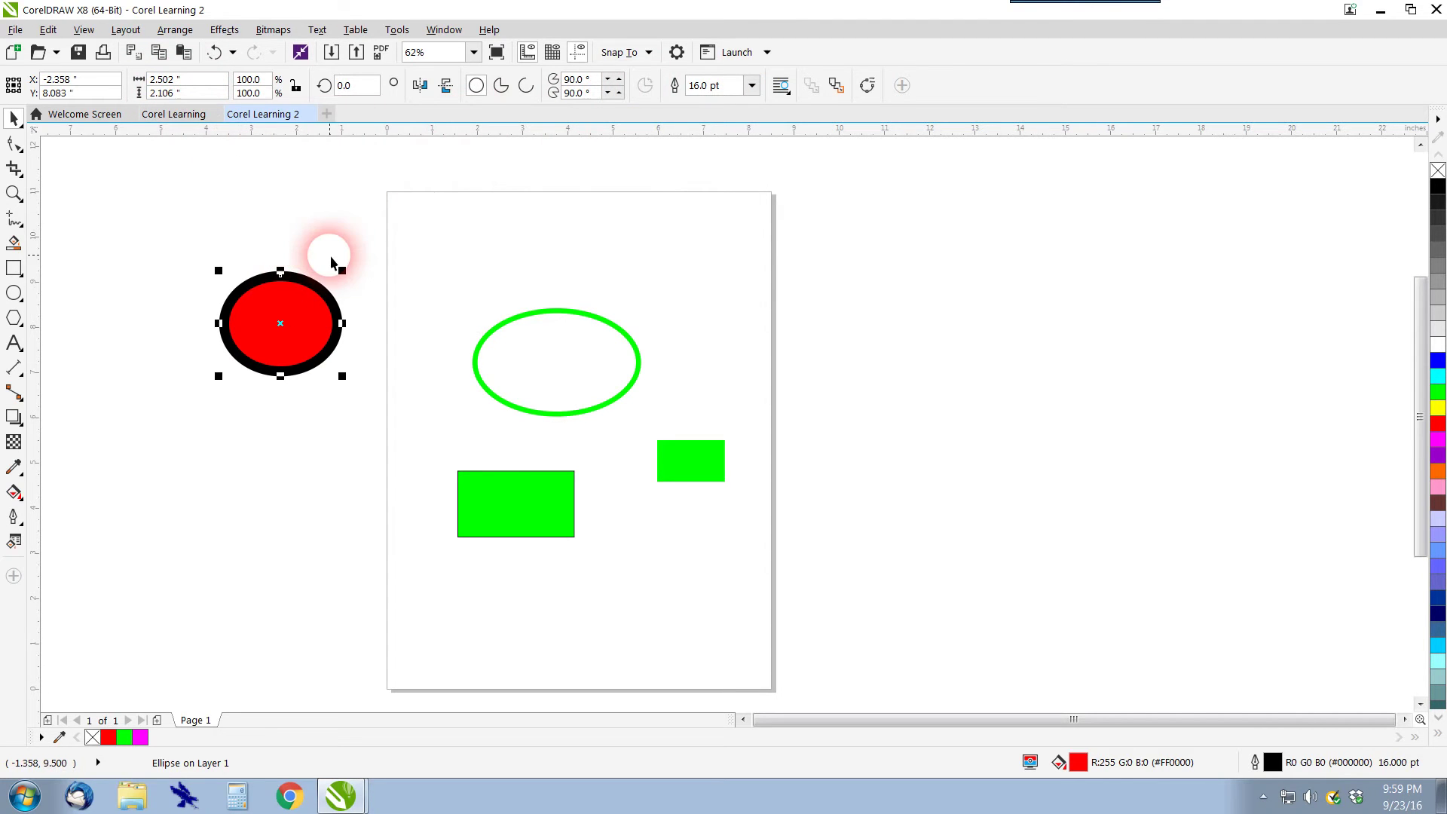
left_click_drag(330, 251, 312, 291)
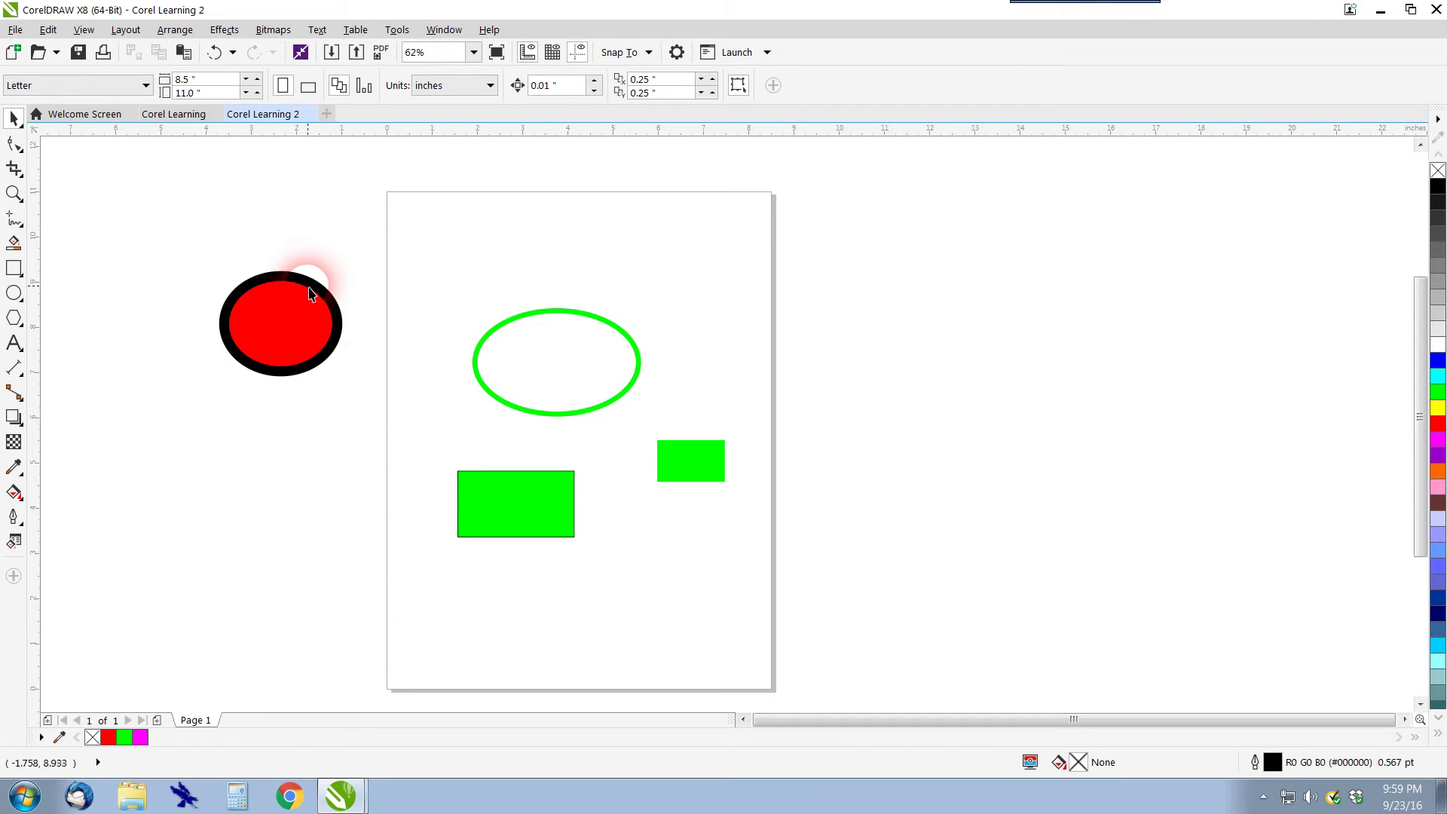
left_click(311, 320)
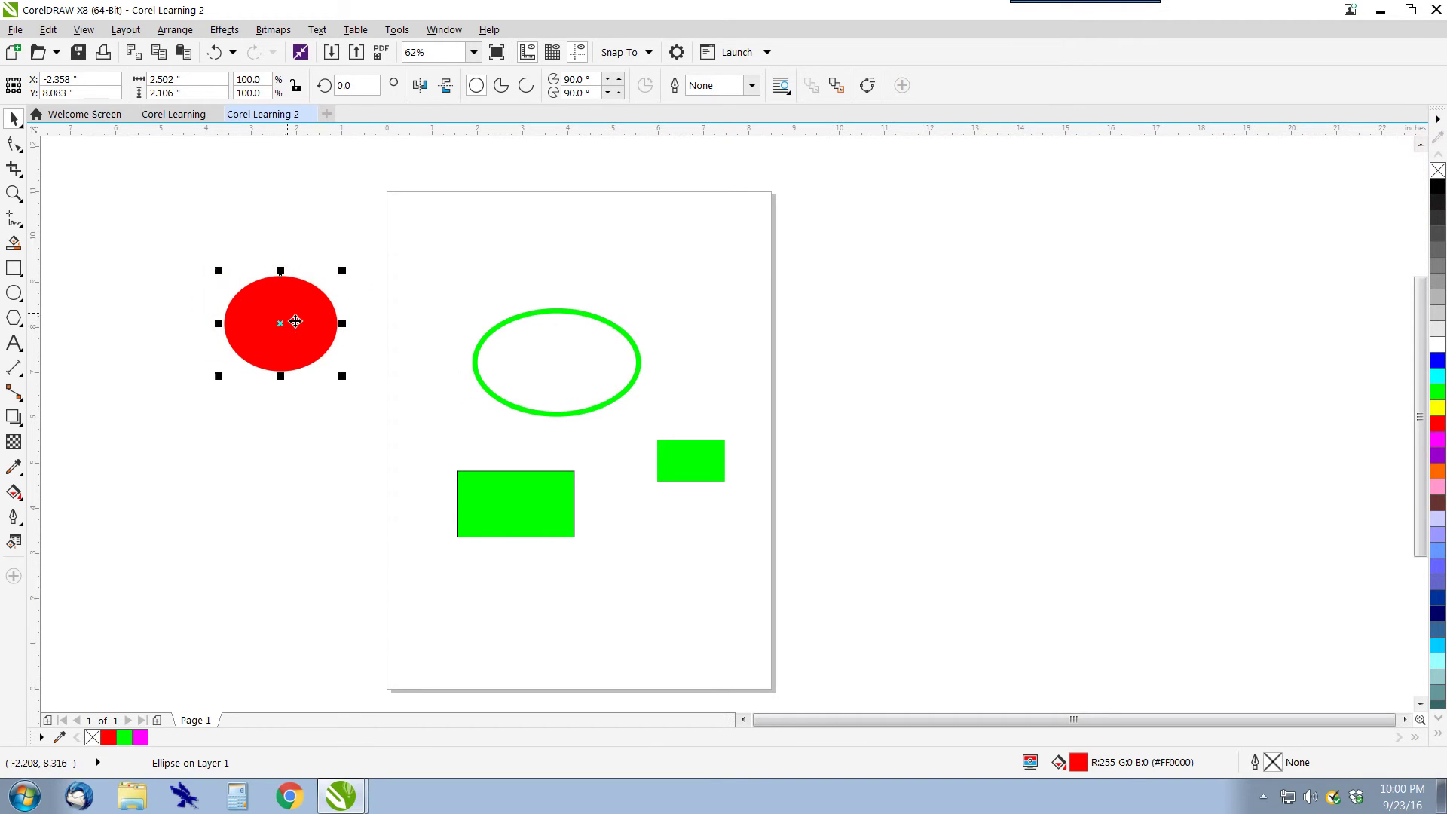
Move the red ellipse back onto the page's right and the green-outlined ellipse to the upper left.
left_click_drag(295, 321, 701, 251)
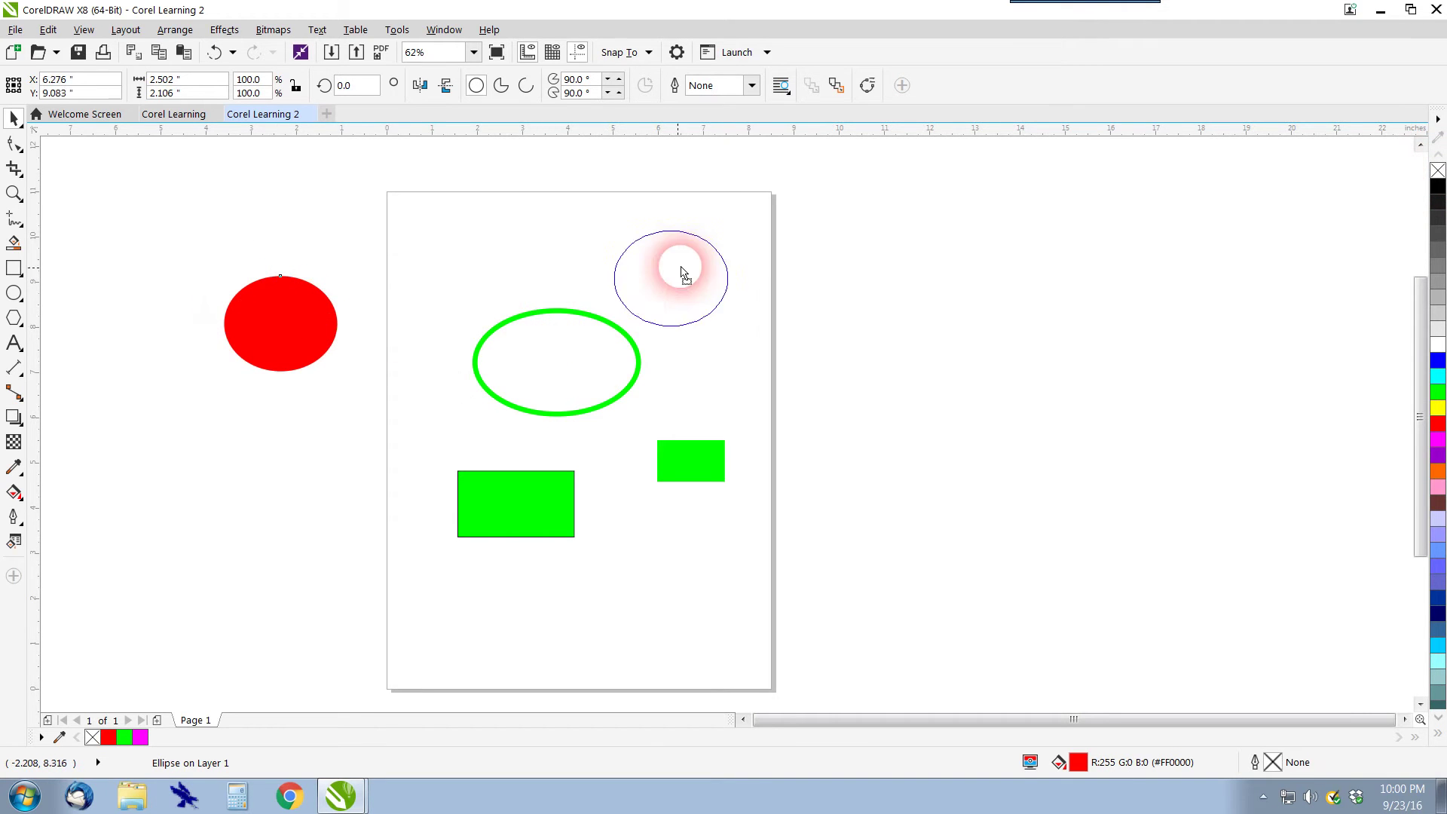
left_click(535, 312)
left_click_drag(541, 321, 477, 235)
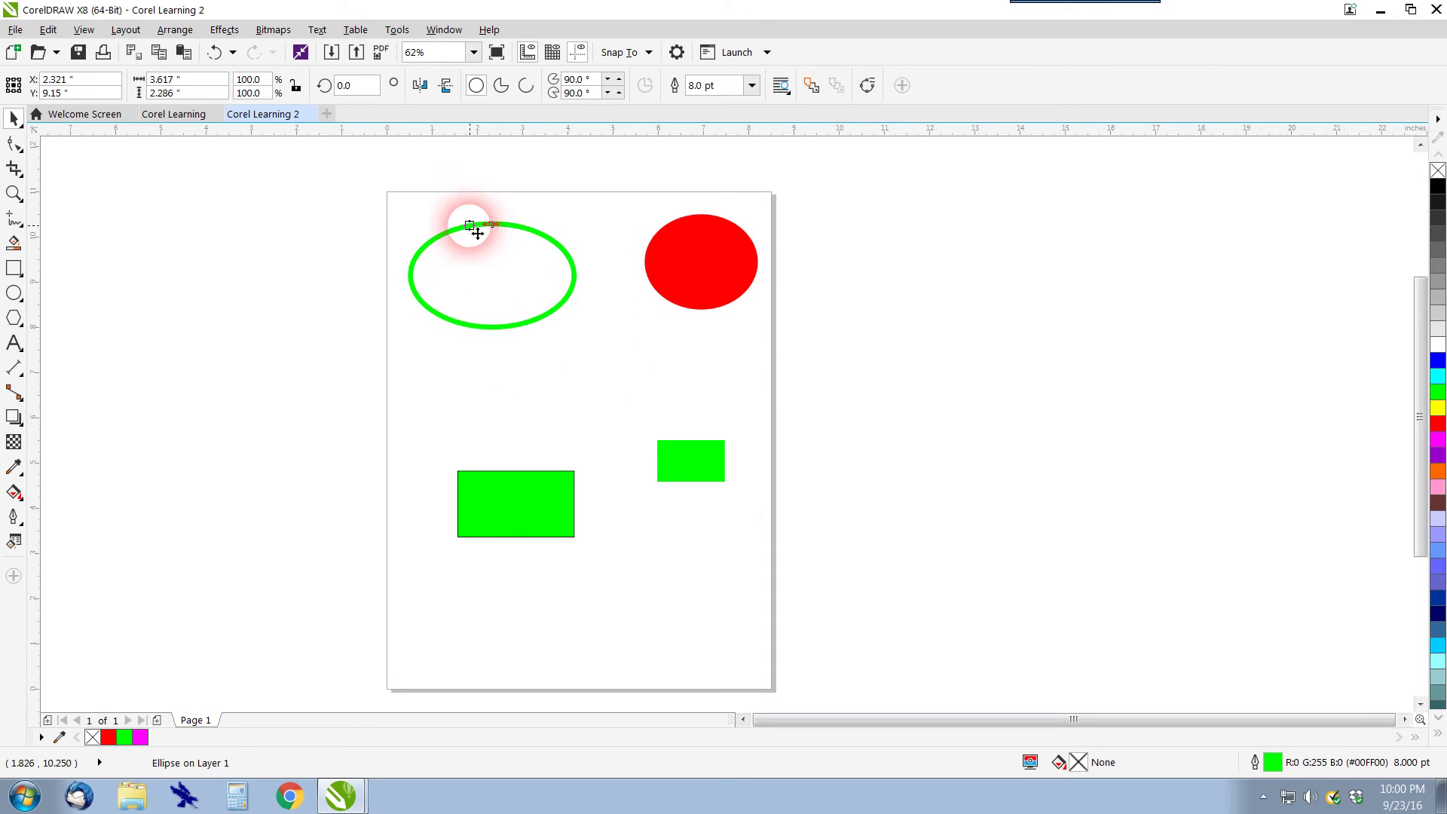
left_click(513, 508)
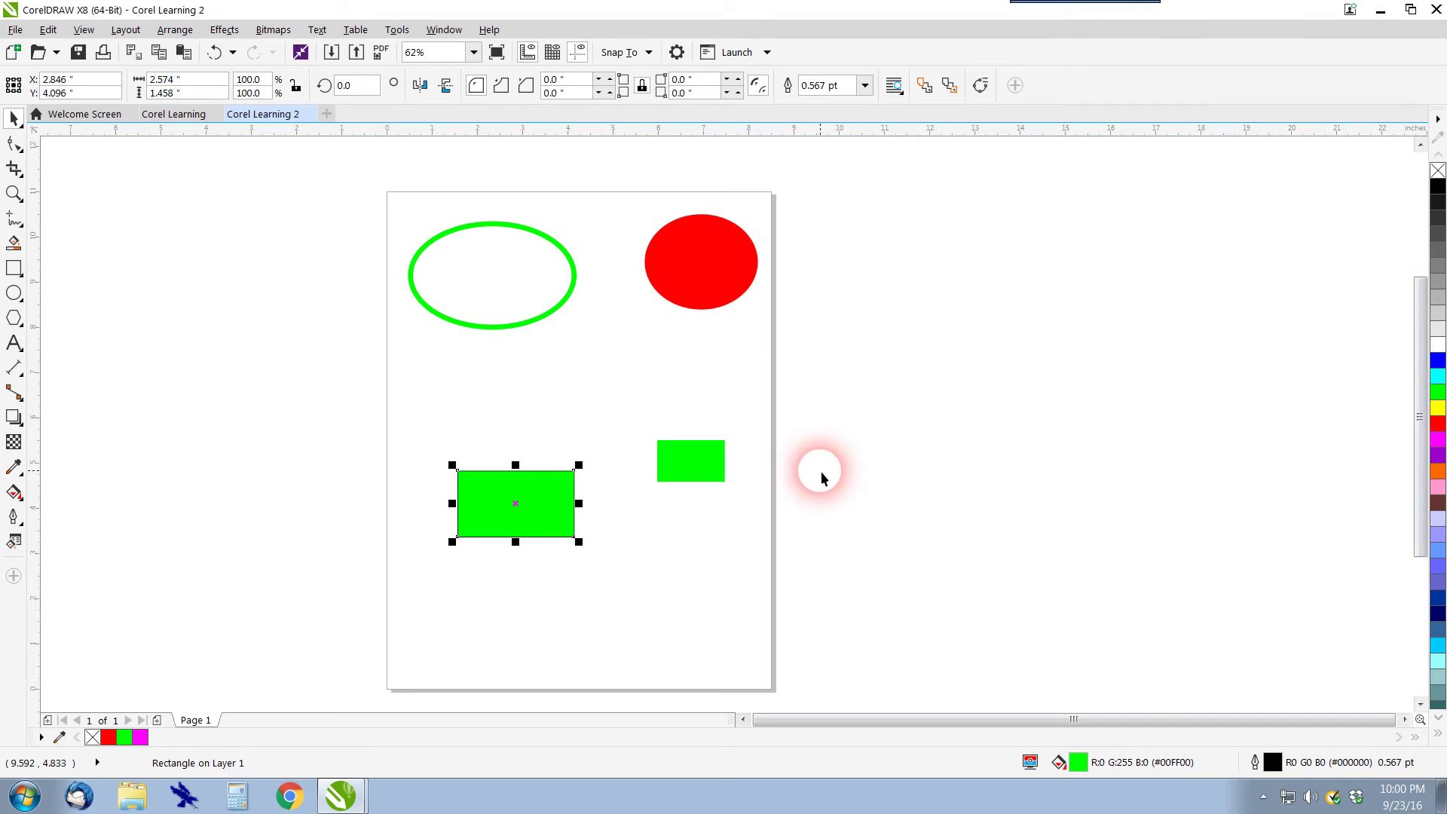
left_click_drag(699, 293, 671, 348)
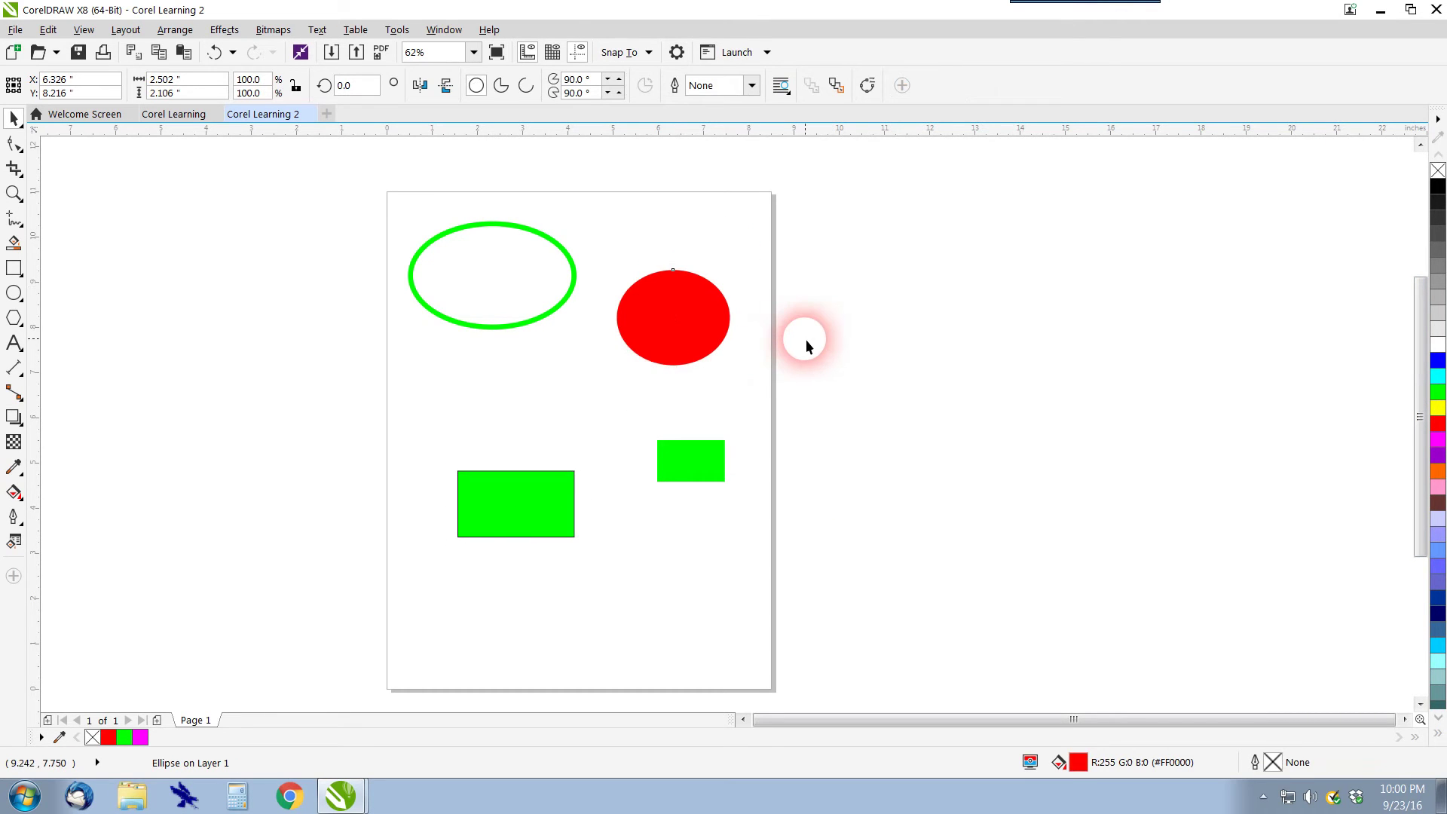
left_click(806, 341)
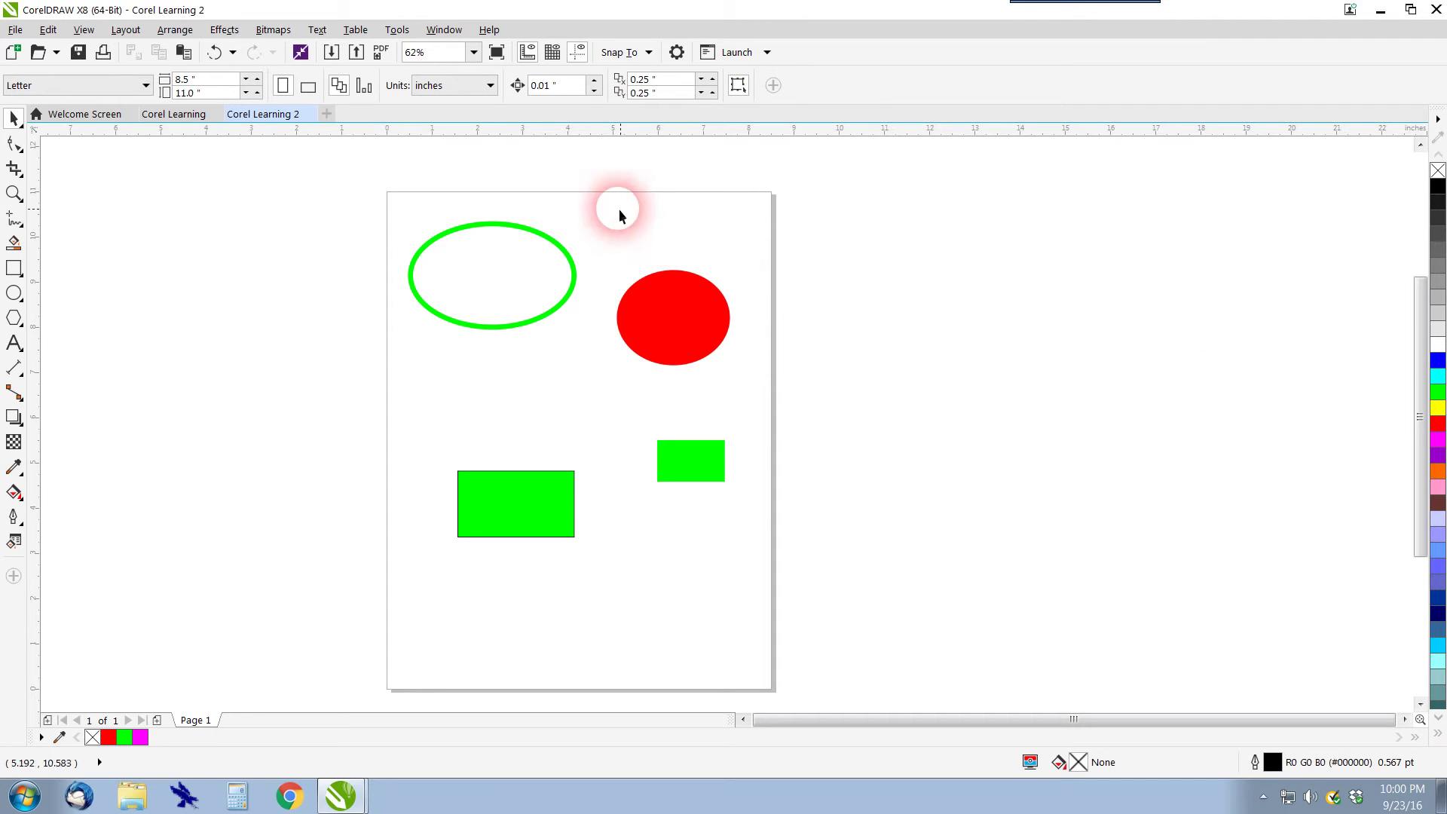
left_click(443, 29)
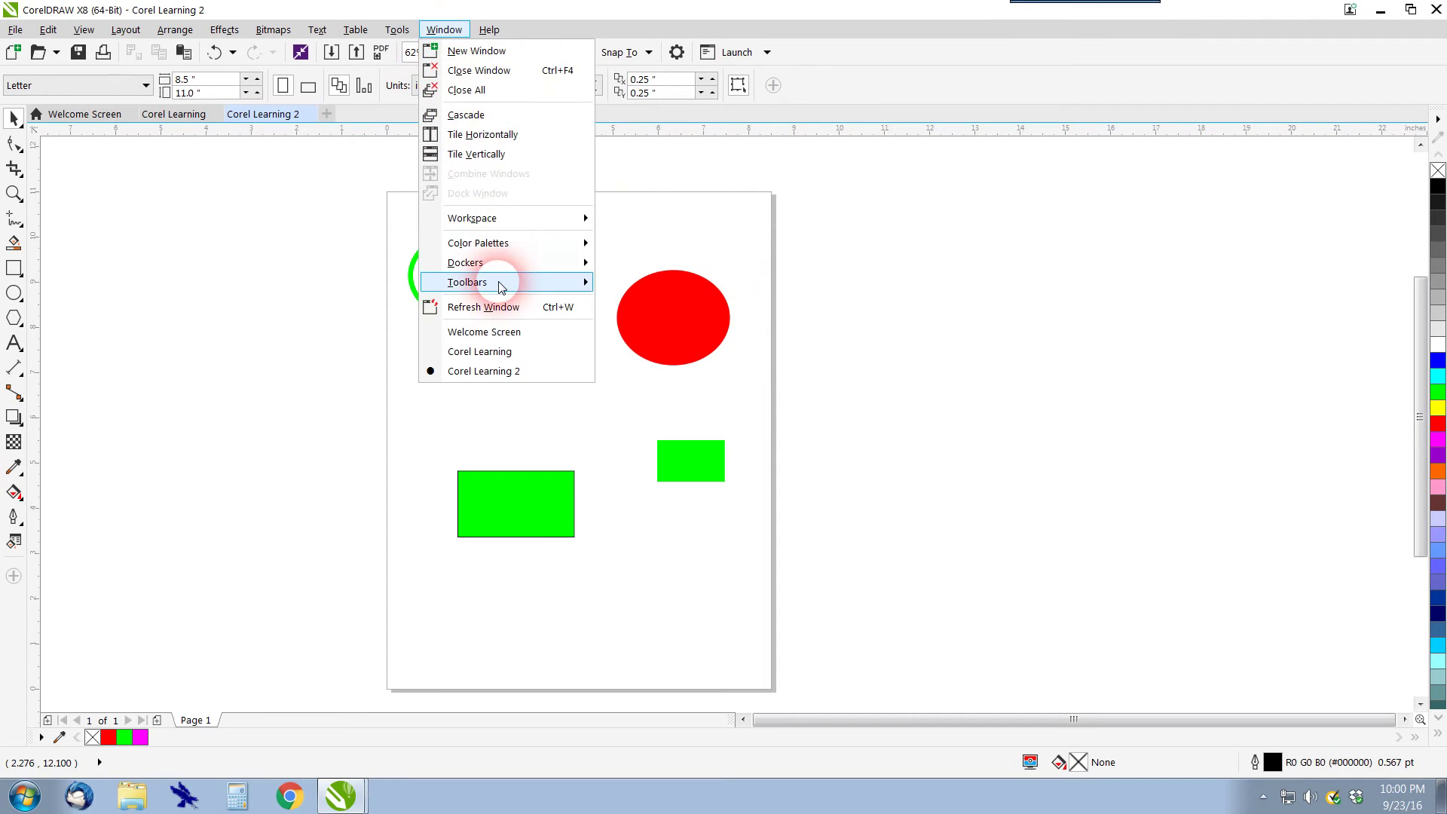
mouse_move(503, 262)
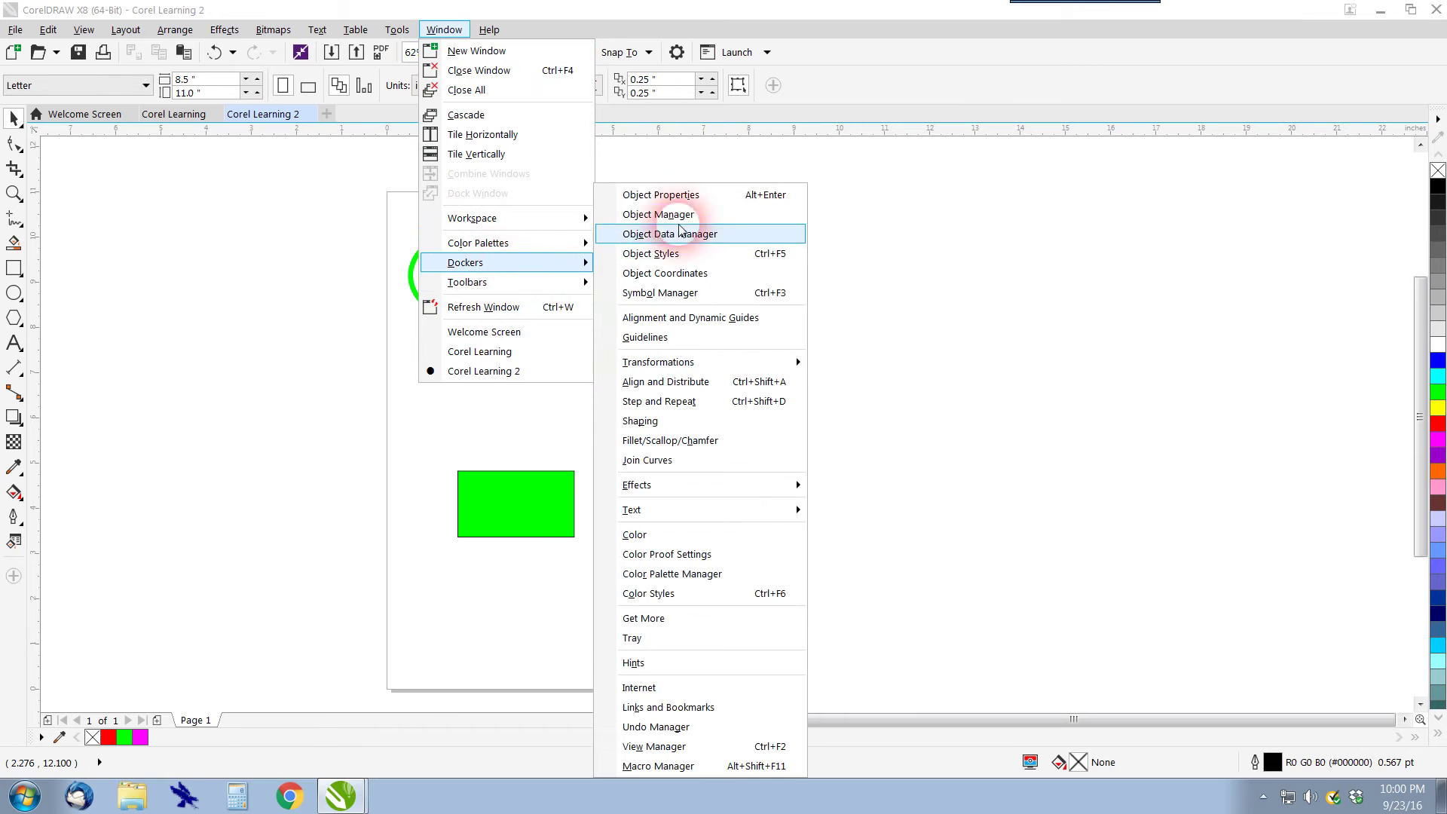
Show the Object Manager and expand Layer 1 to list its two ellipses and two rectangles.
left_click(658, 214)
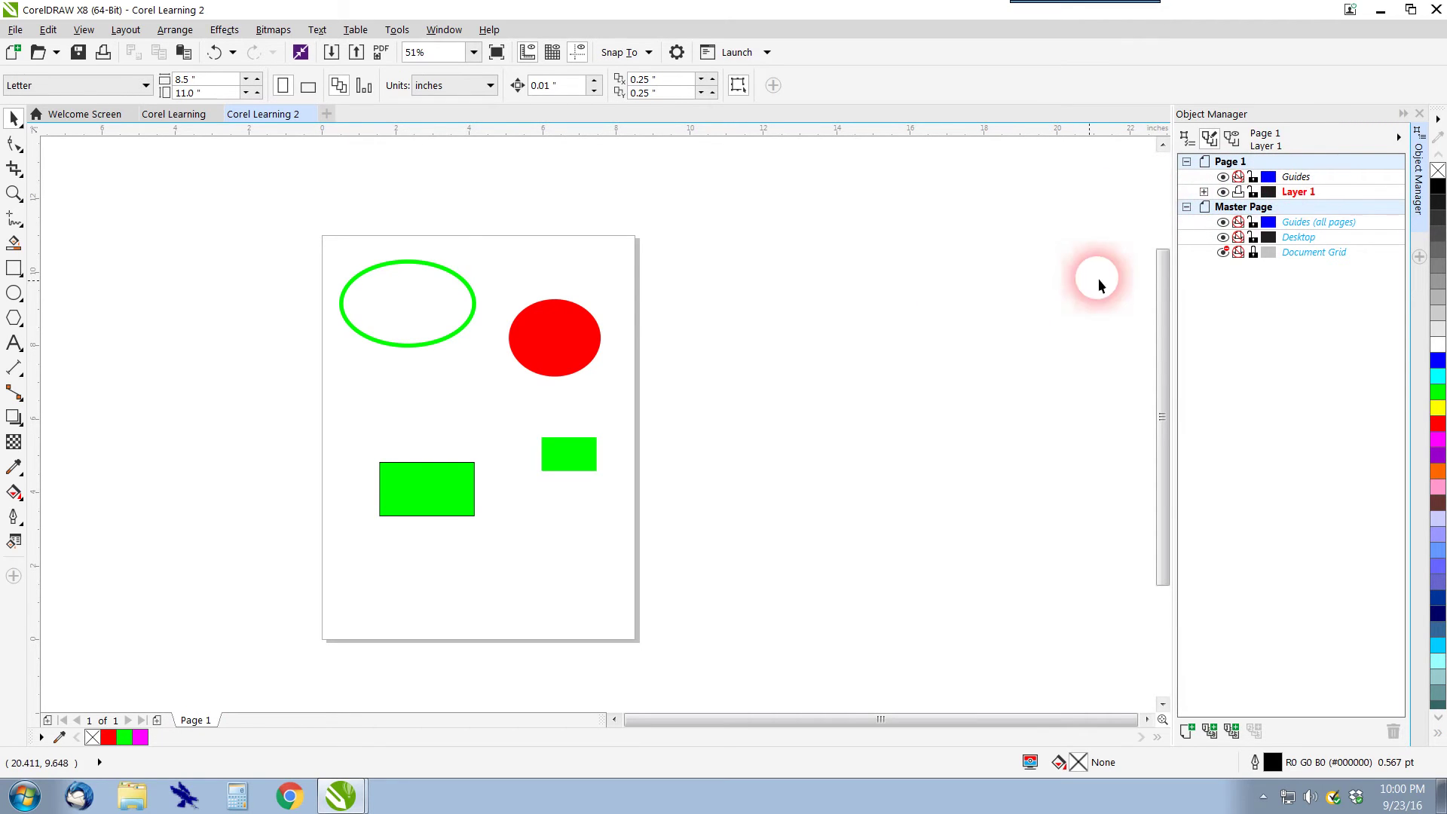
left_click(1203, 191)
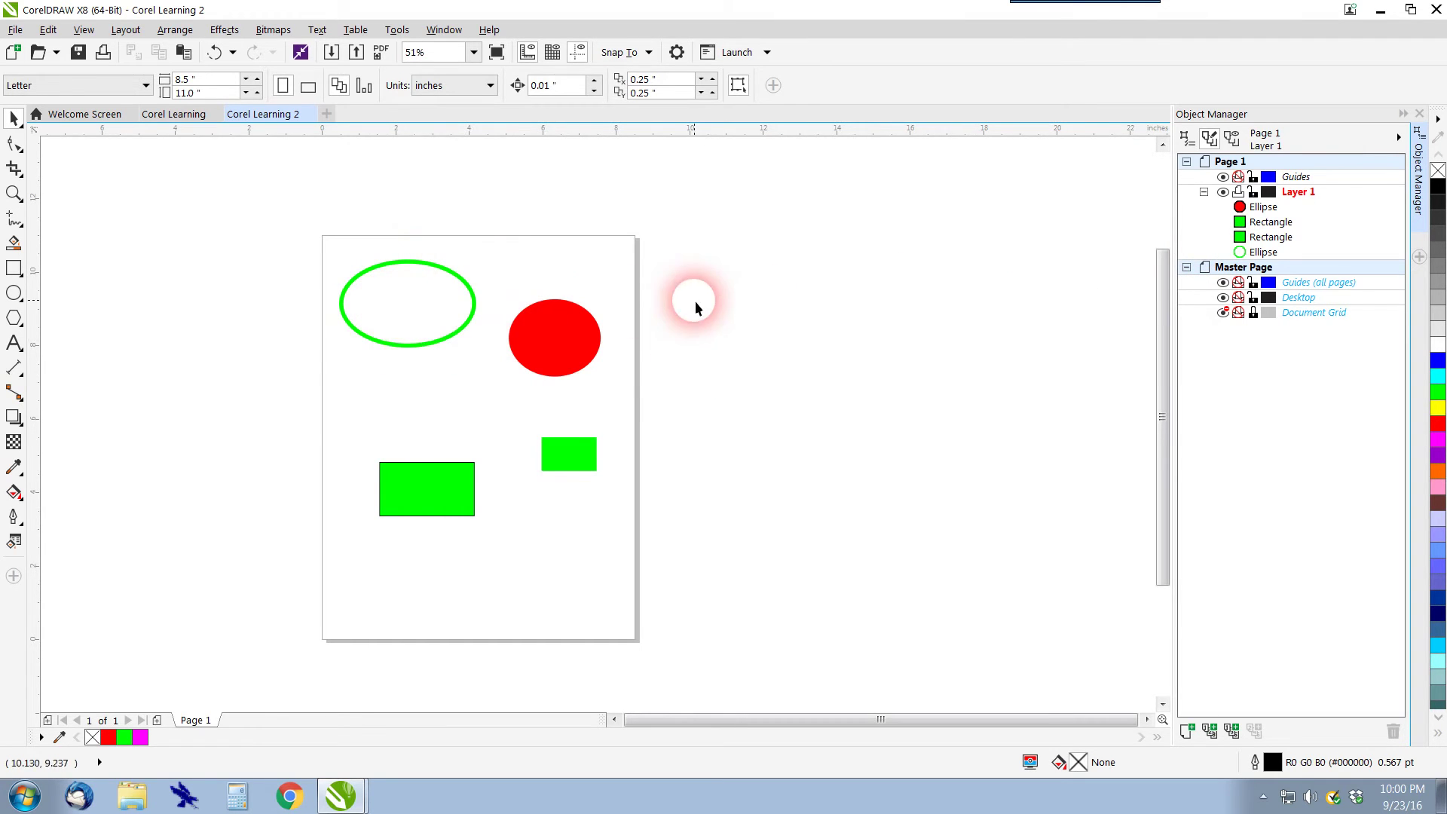
Shrink the red ellipse to about 62 percent and shrink the green-outlined ellipse.
left_click(1257, 253)
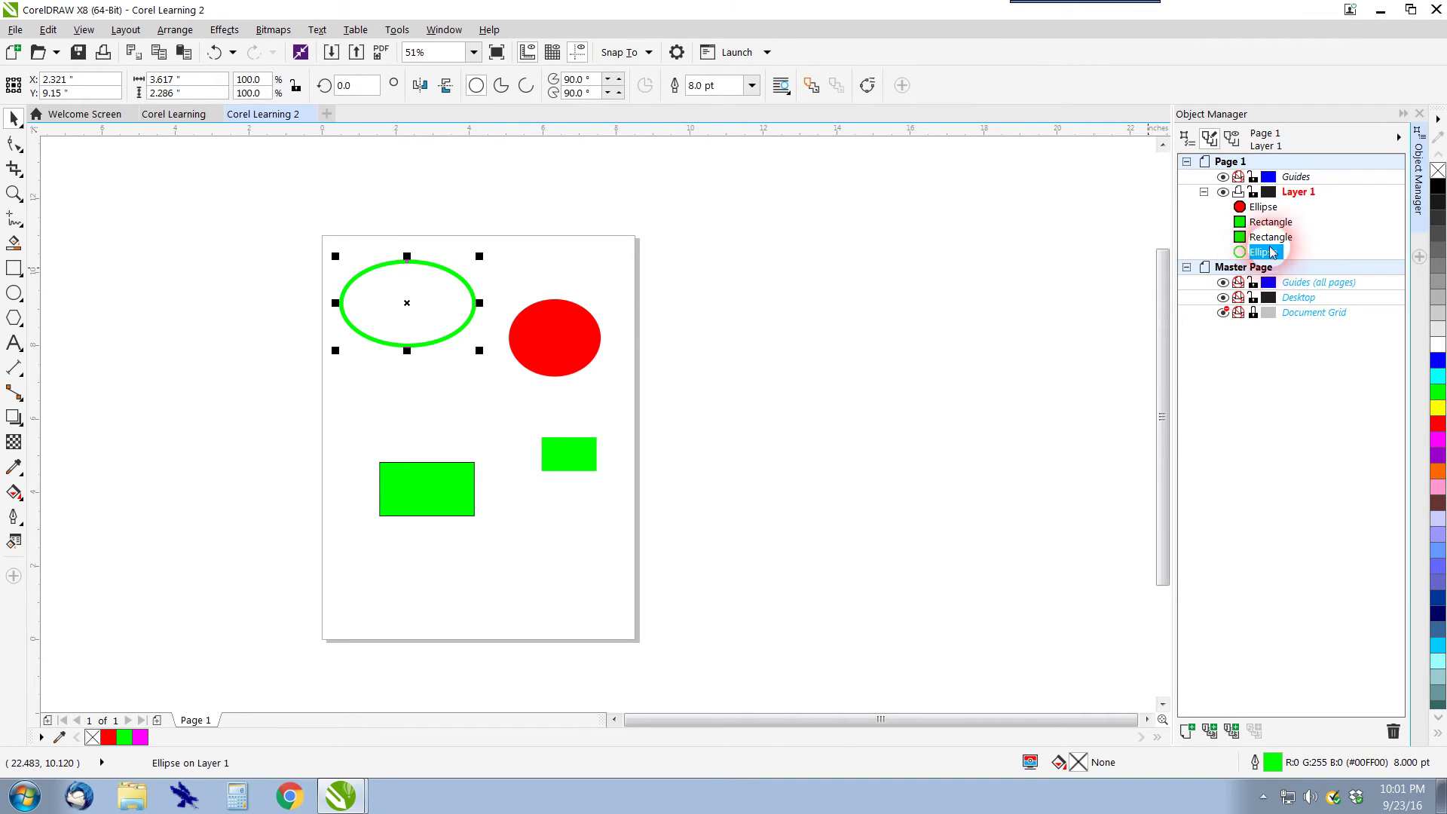
left_click(1260, 207)
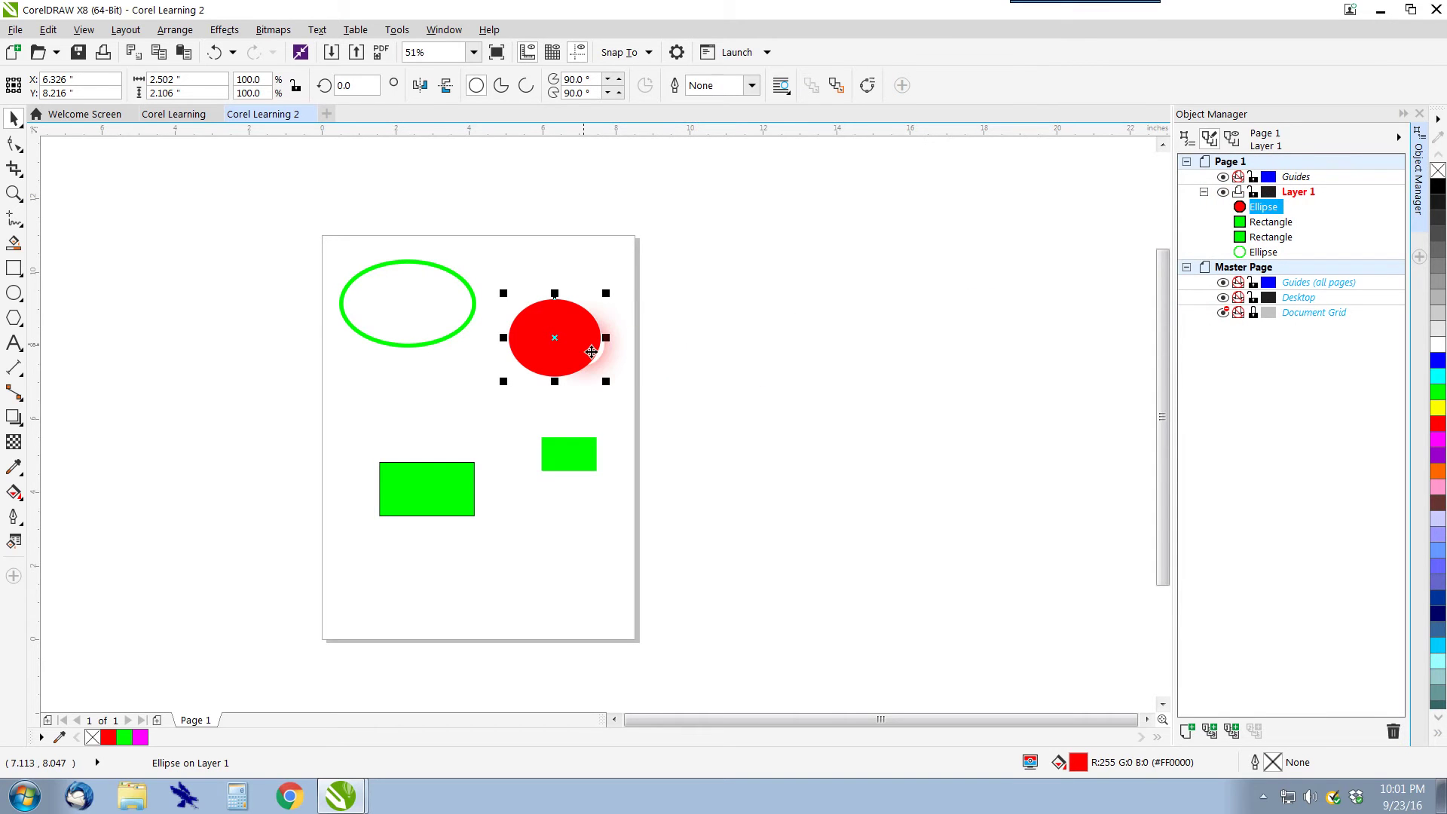
left_click_drag(606, 292, 571, 323)
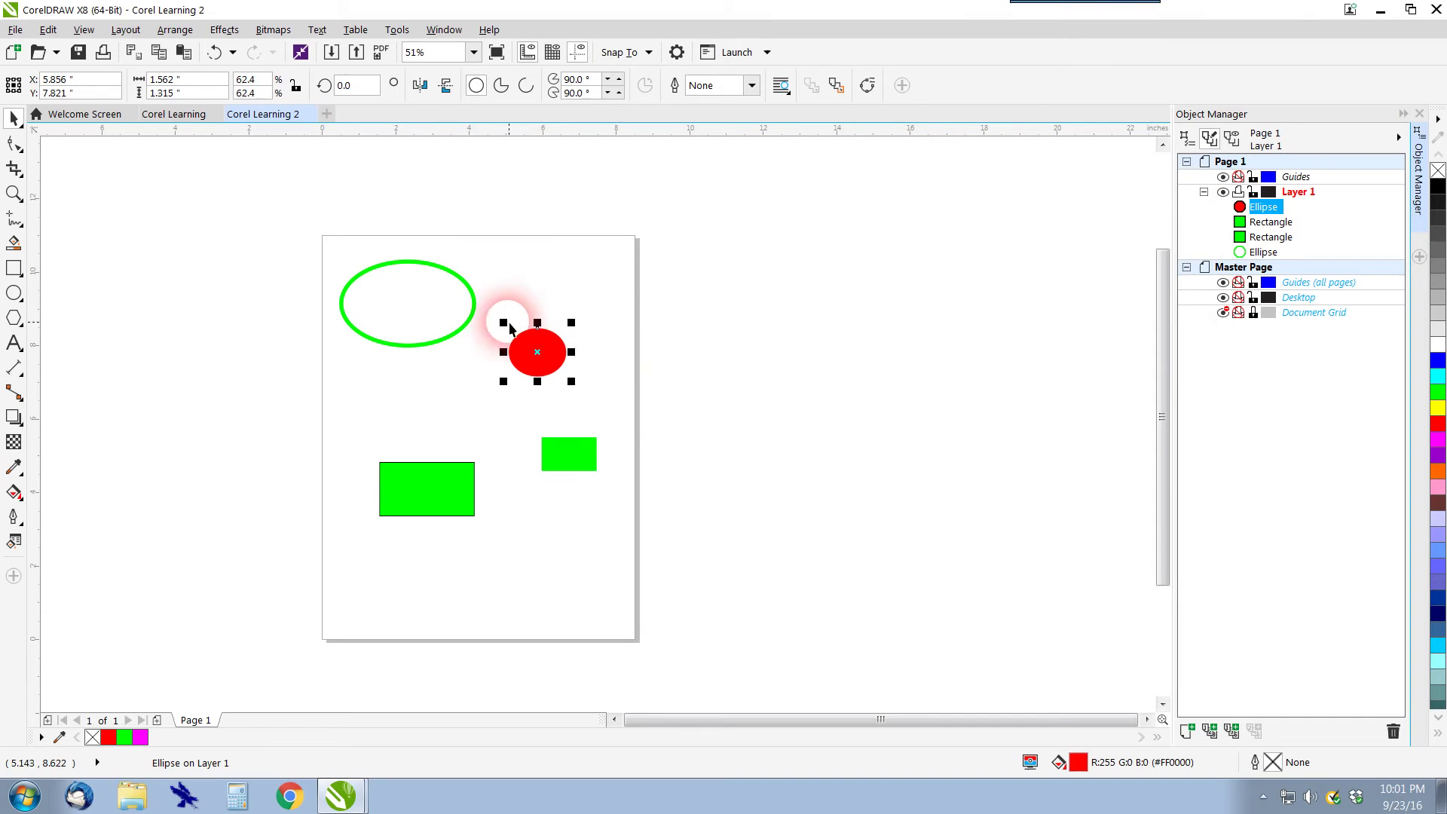
left_click(476, 303)
left_click_drag(494, 264, 437, 292)
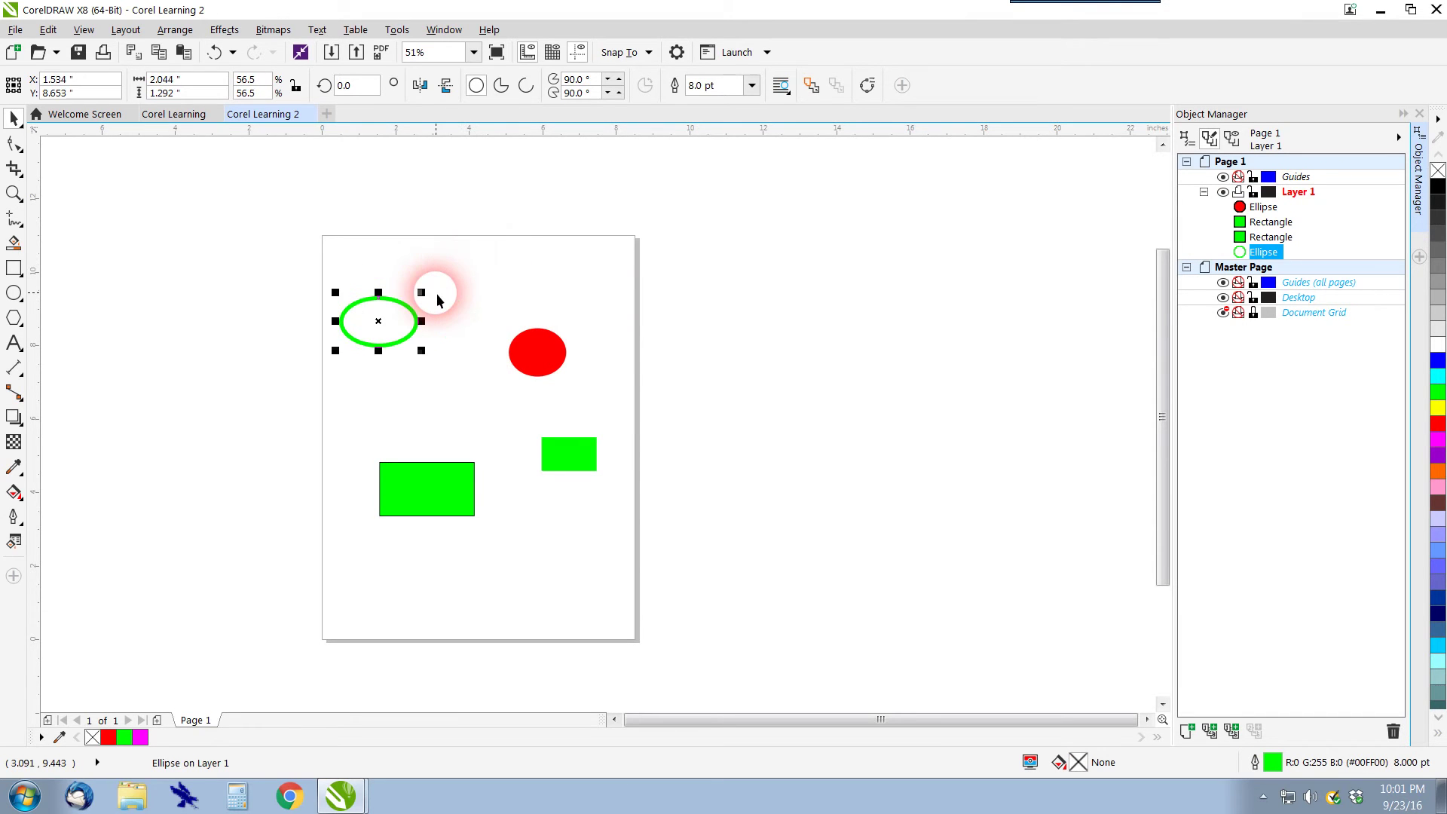
Stack the red ellipse, small rectangle and outlined ellipse on the lower-left green rectangle's centre.
left_click(428, 493)
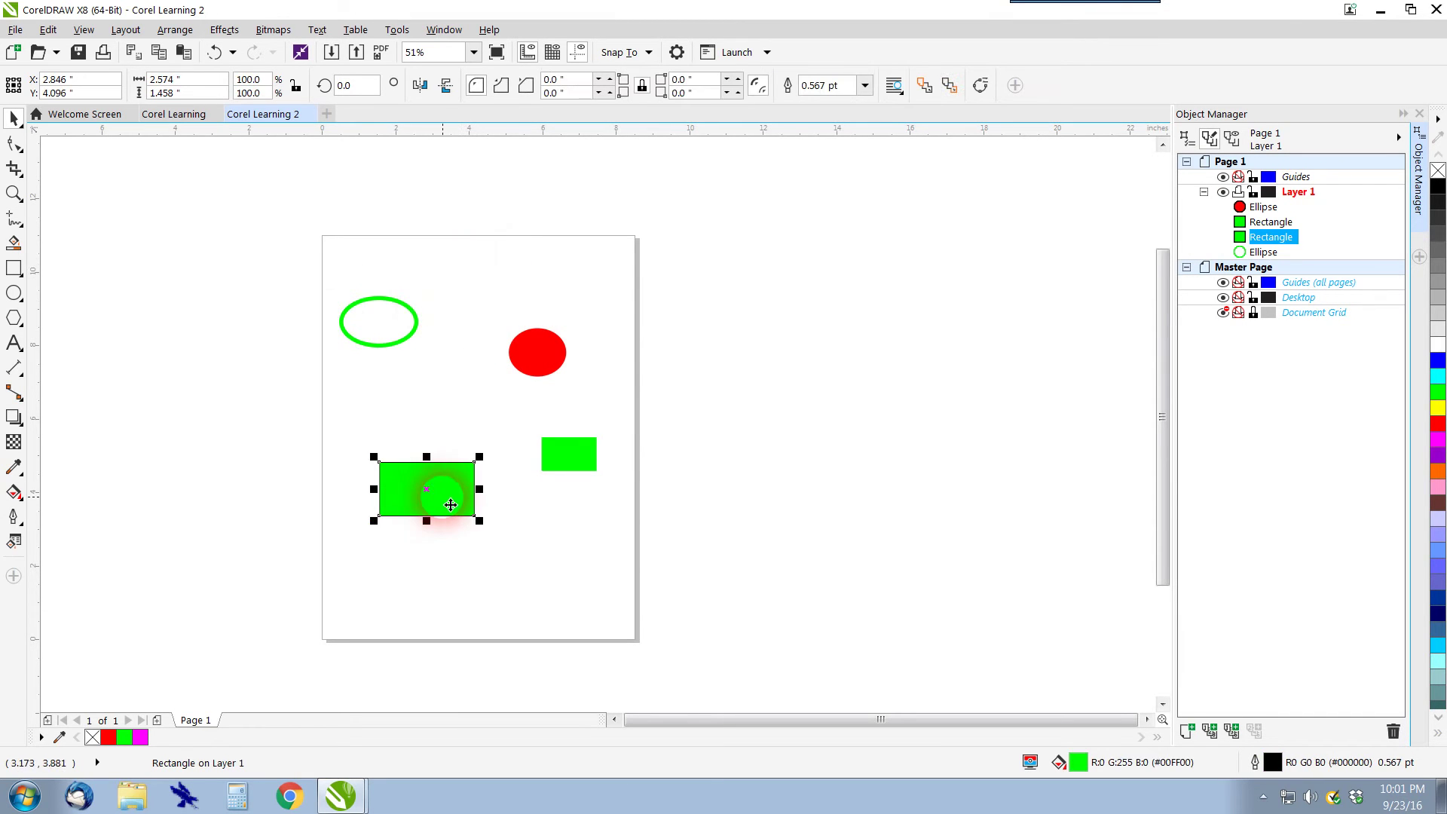
left_click_drag(541, 353, 432, 491)
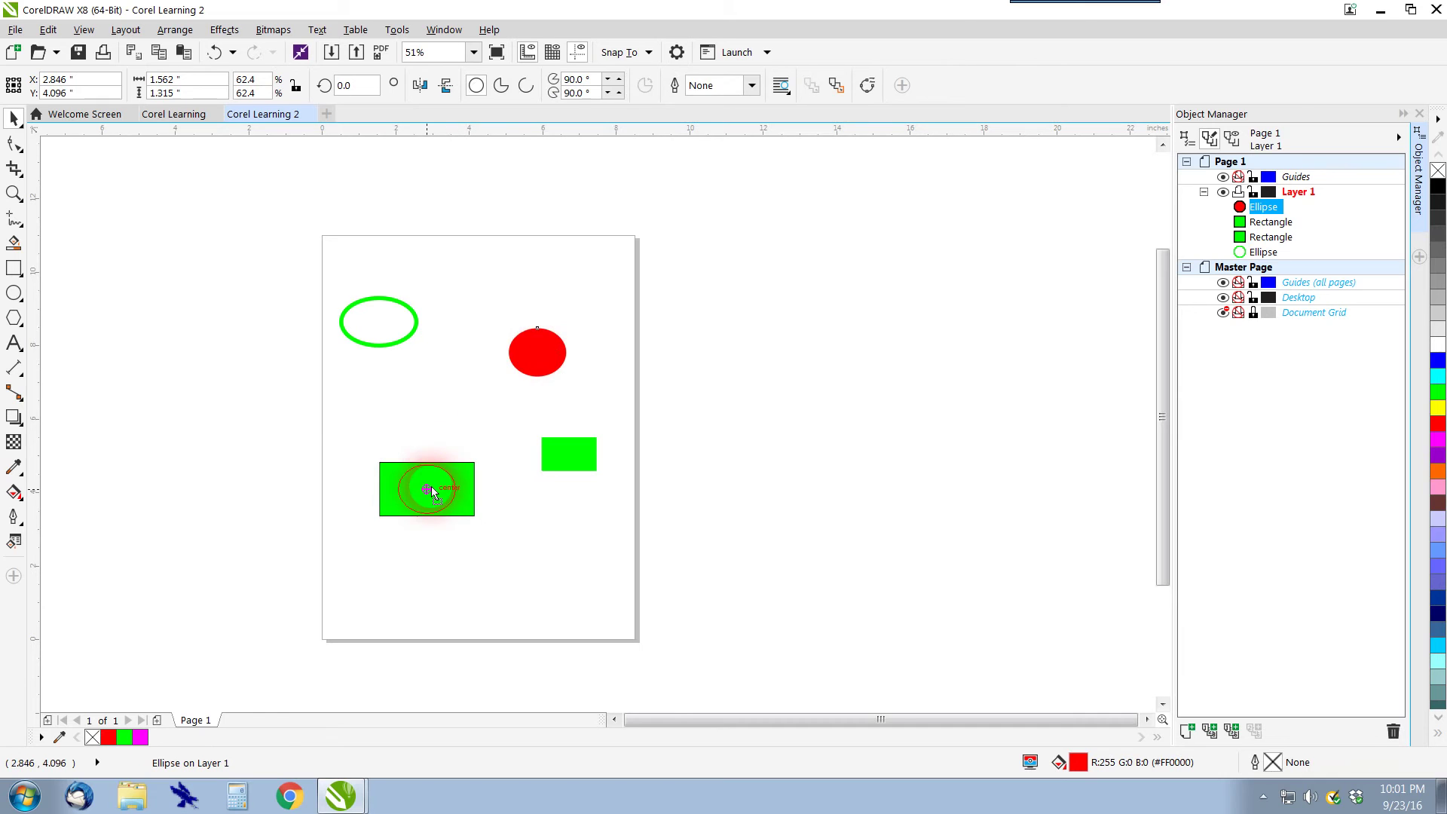
left_click_drag(564, 455, 428, 489)
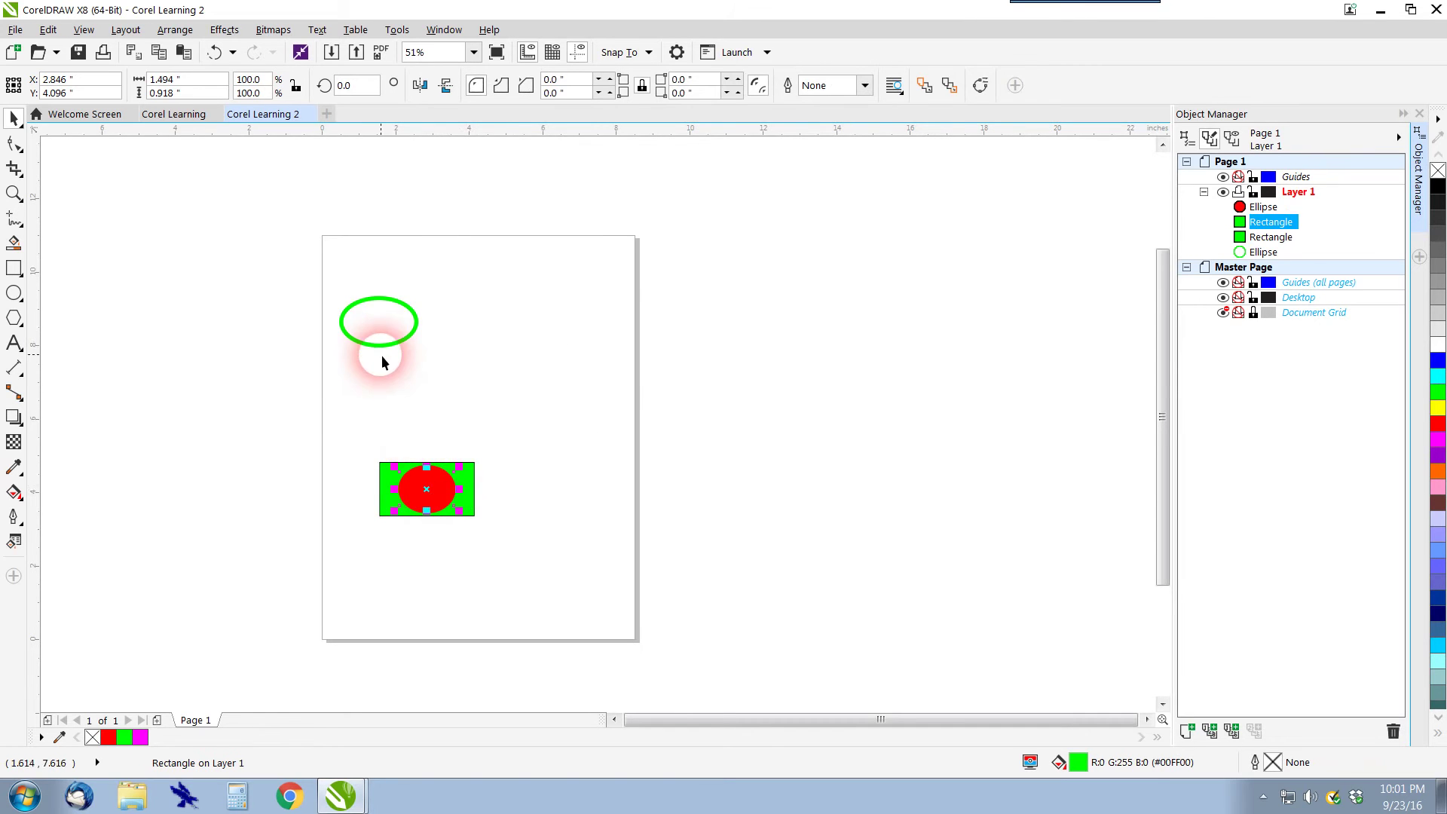
left_click_drag(381, 355, 429, 523)
left_click(645, 528)
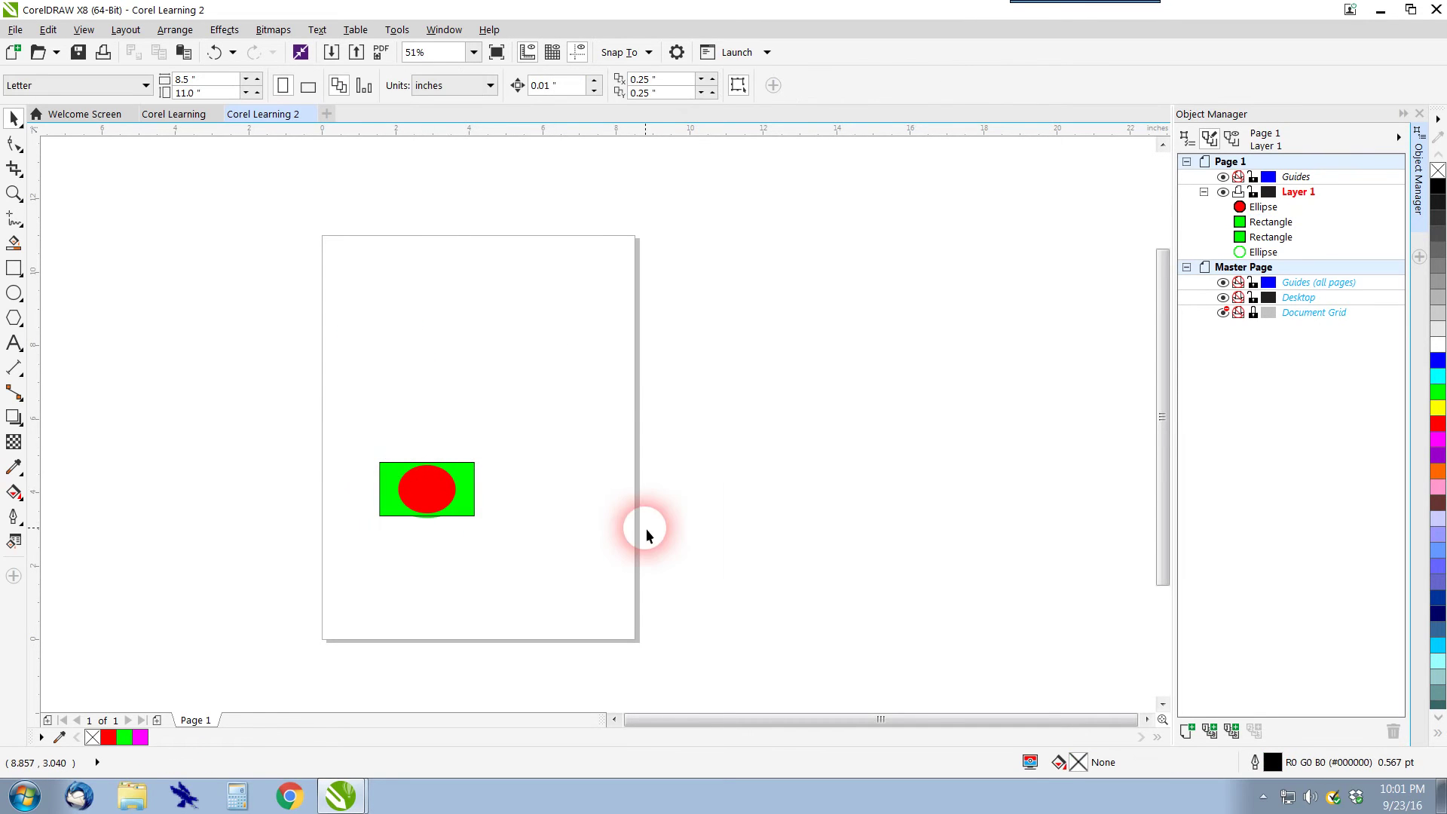
left_click_drag(365, 443, 478, 541)
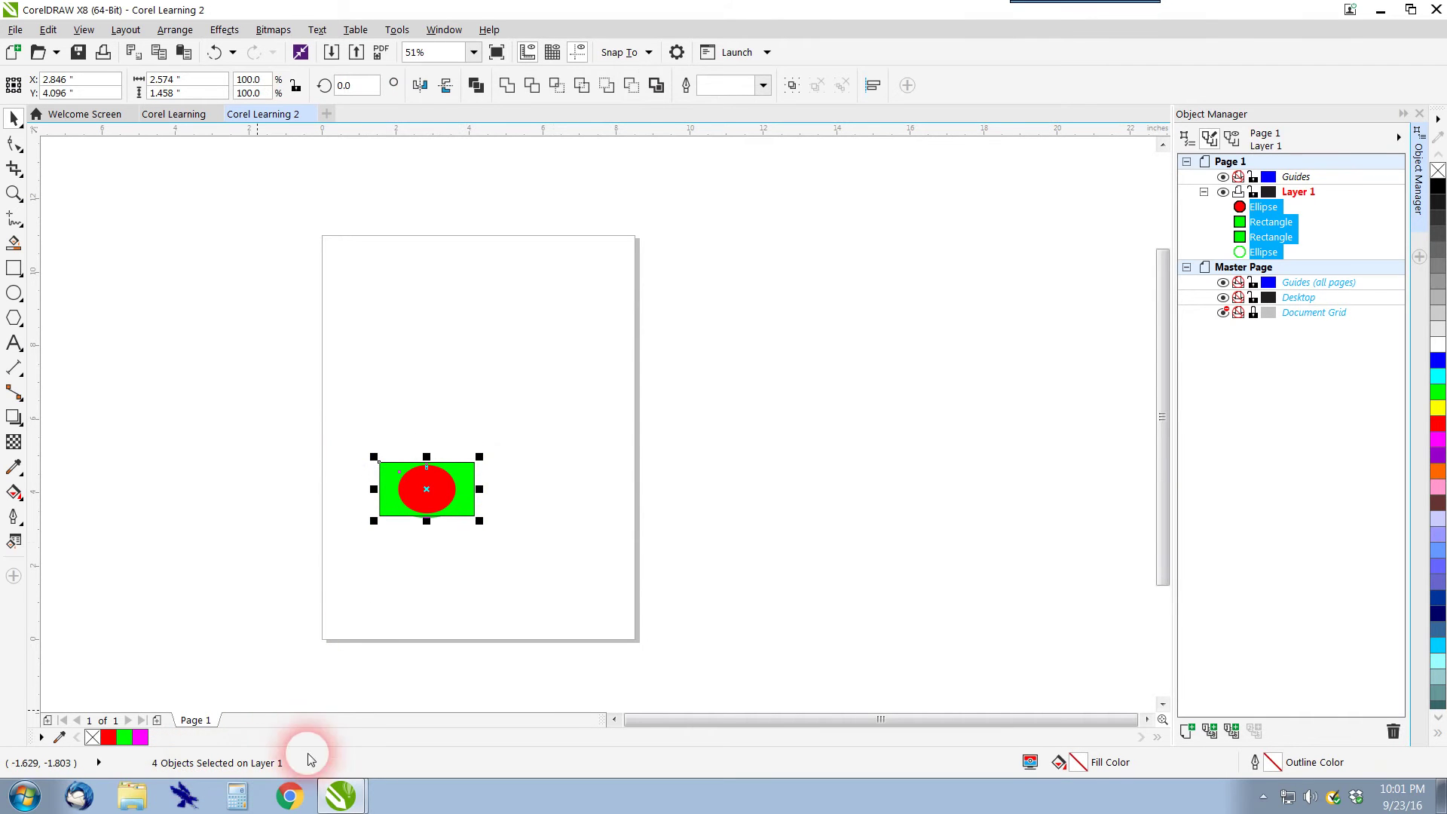
left_click(422, 452)
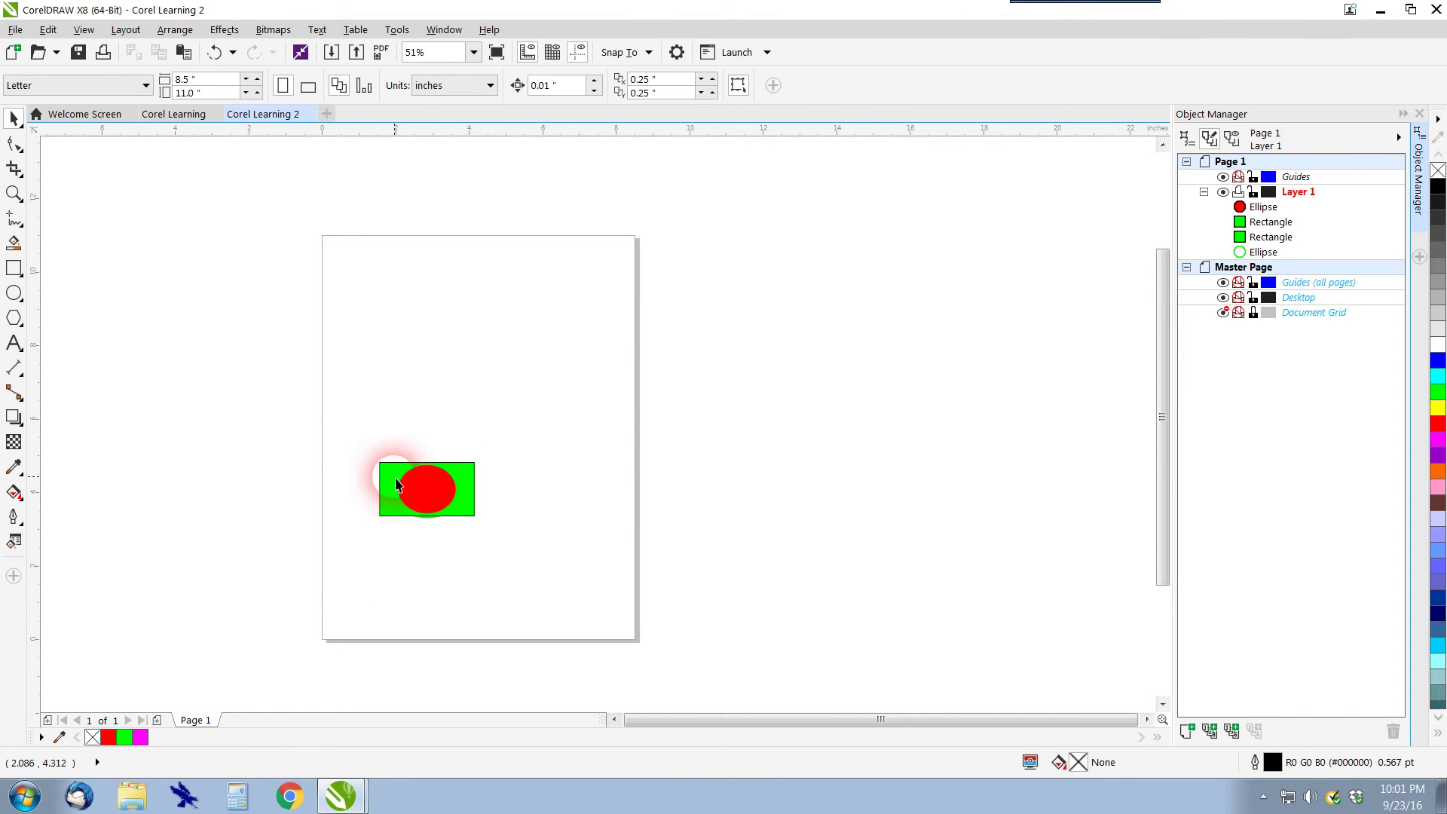
Select the hidden outline ellipse via the Object Manager and pull it up from behind the rectangle.
left_click(393, 473)
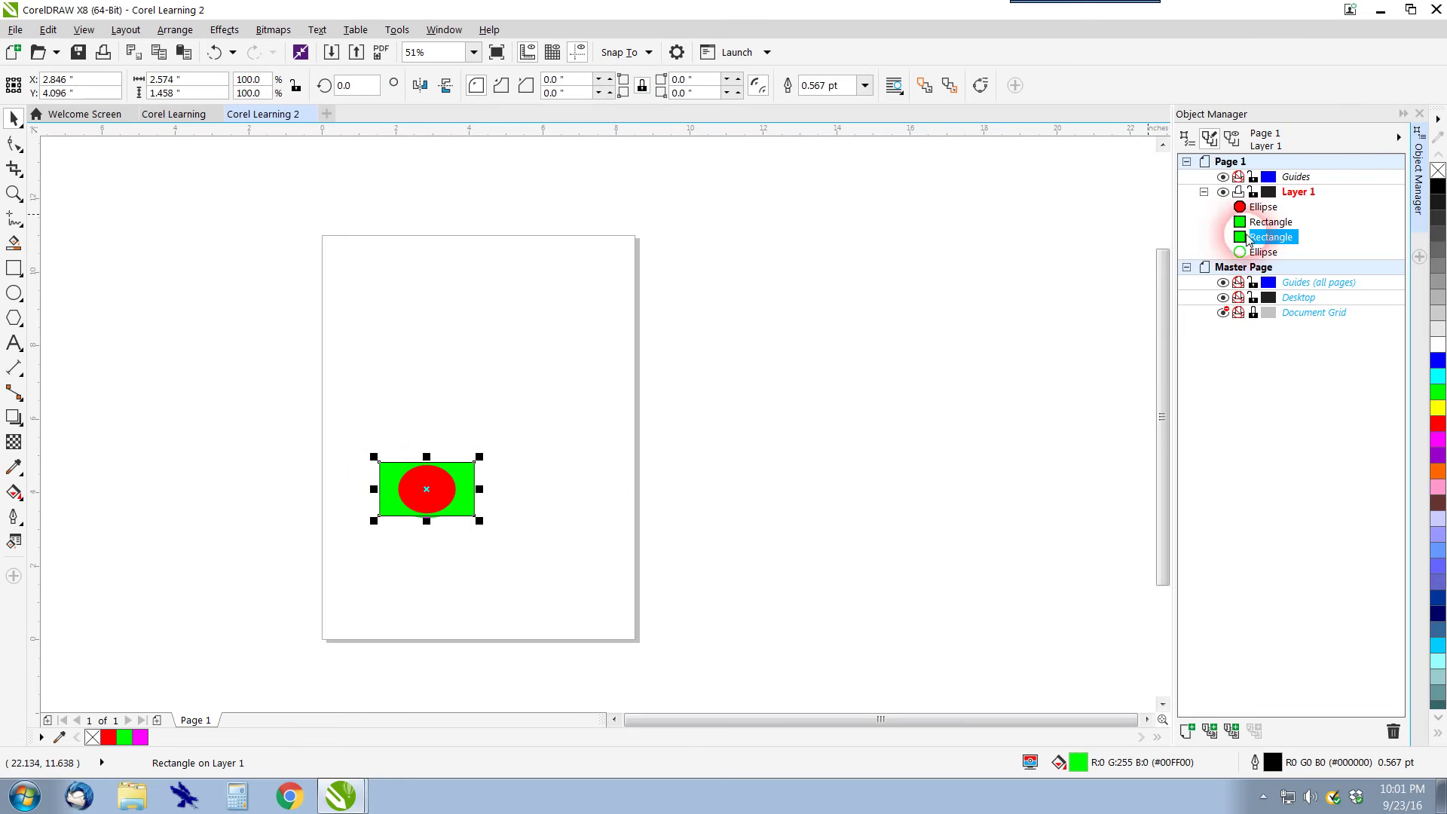
left_click(426, 475)
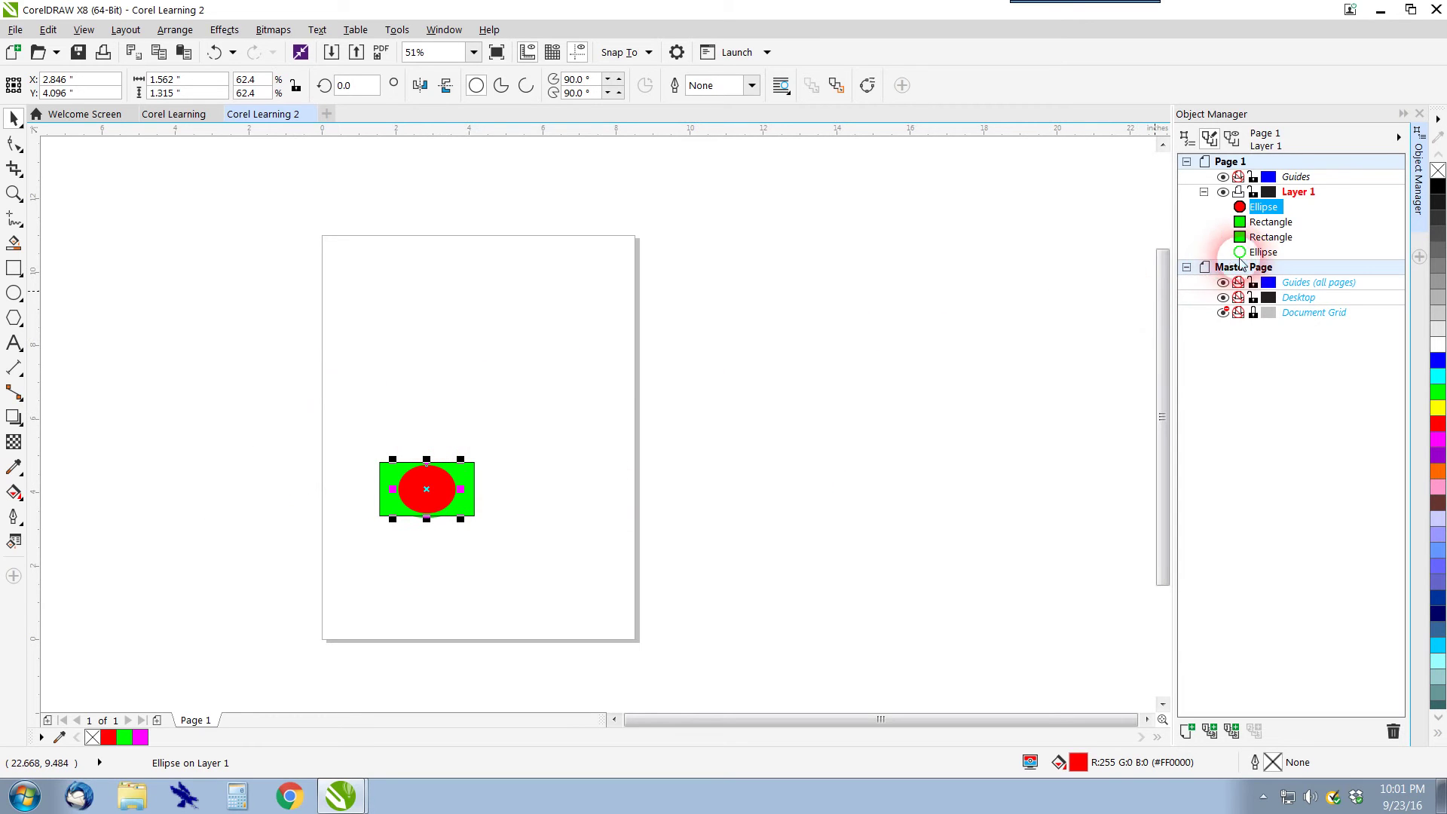
left_click(1263, 252)
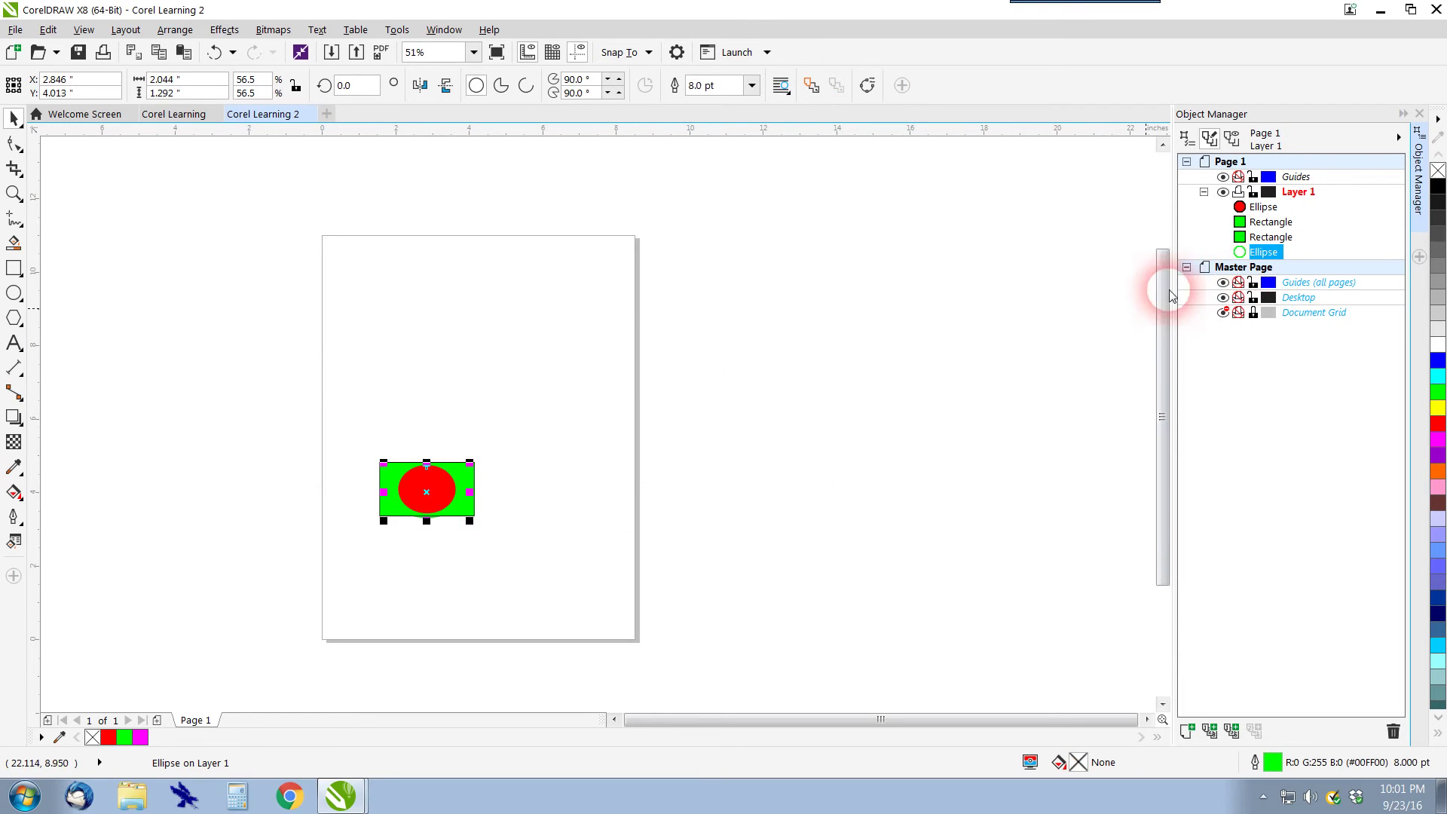
left_click_drag(438, 504, 452, 422)
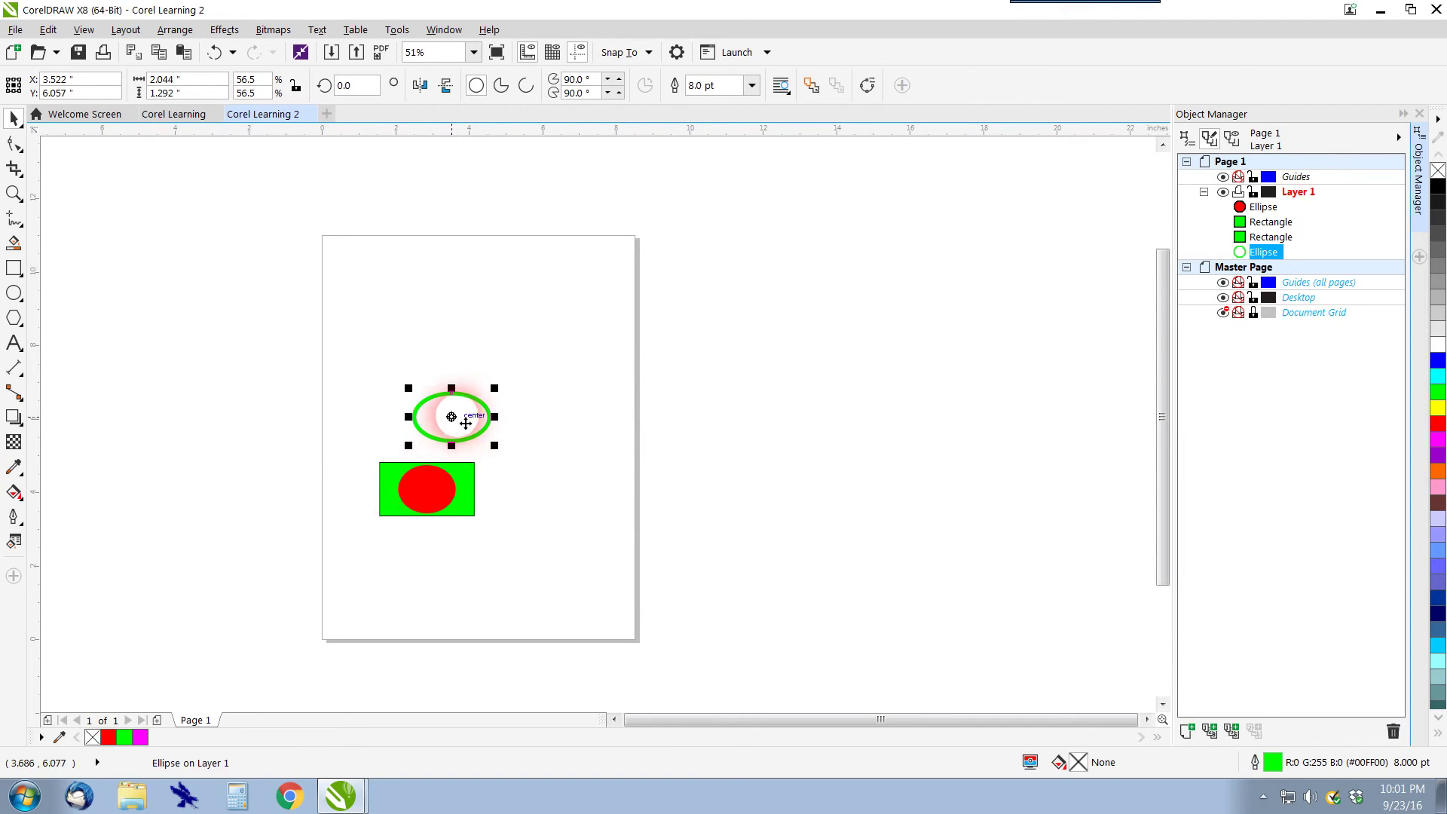
Center the green ellipse on the red ellipse, then cycle through the stacked objects to the bottom ellipse.
left_click_drag(452, 419, 428, 488)
scroll(430, 490, "up", 3)
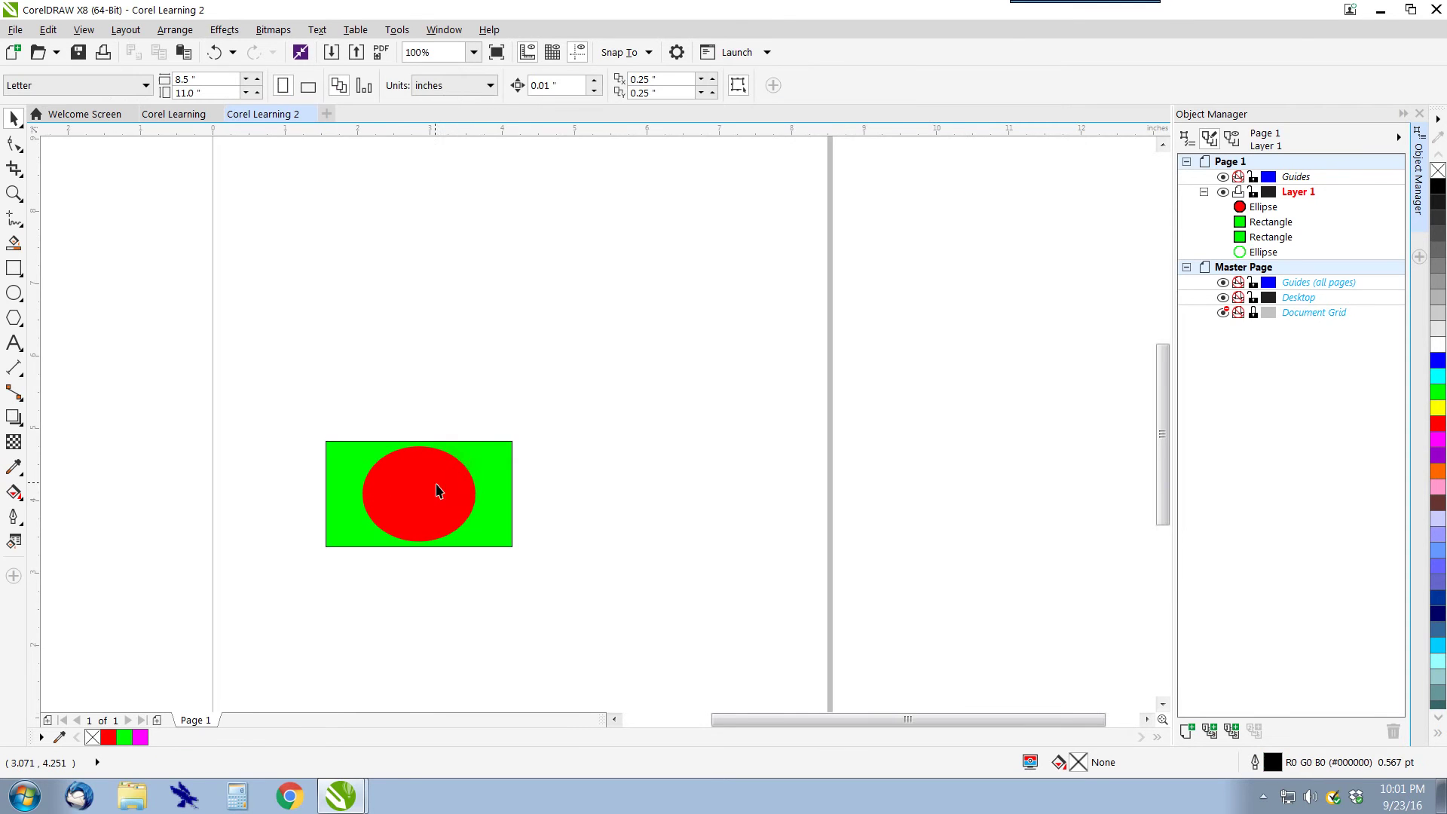
scroll(481, 491, "up", 3)
left_click(486, 520)
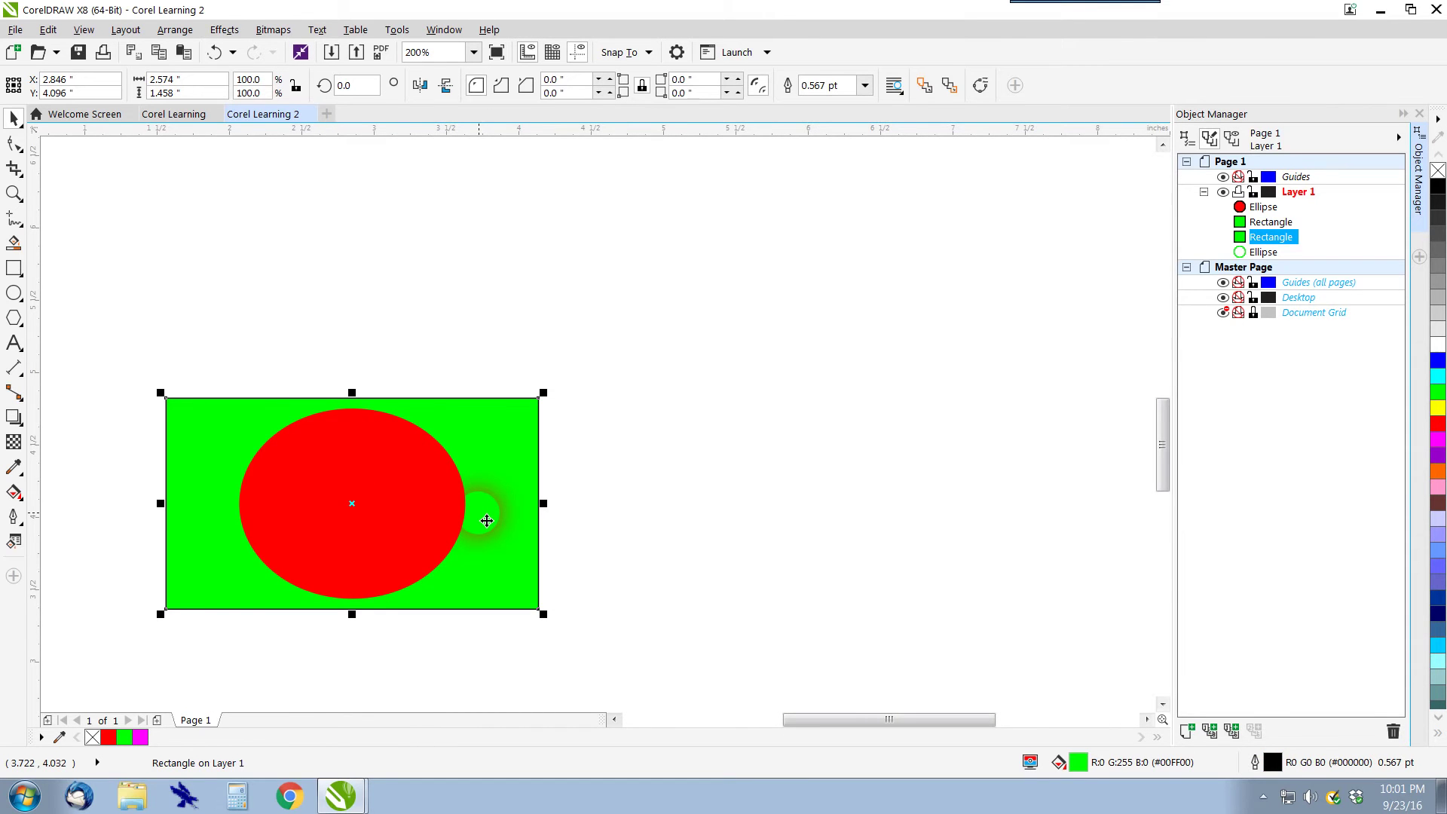
left_click(486, 519, "alt")
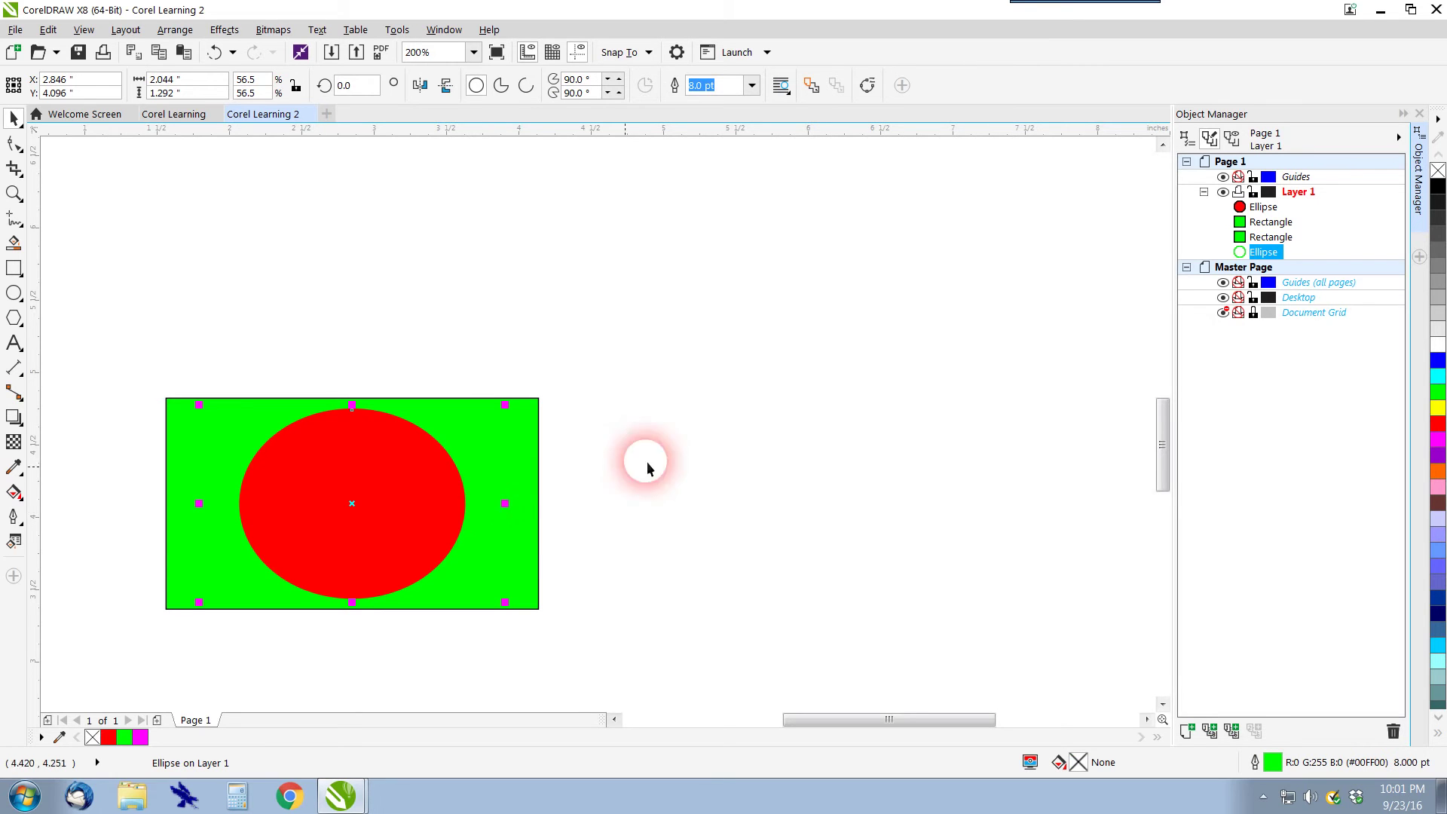
left_click(497, 525)
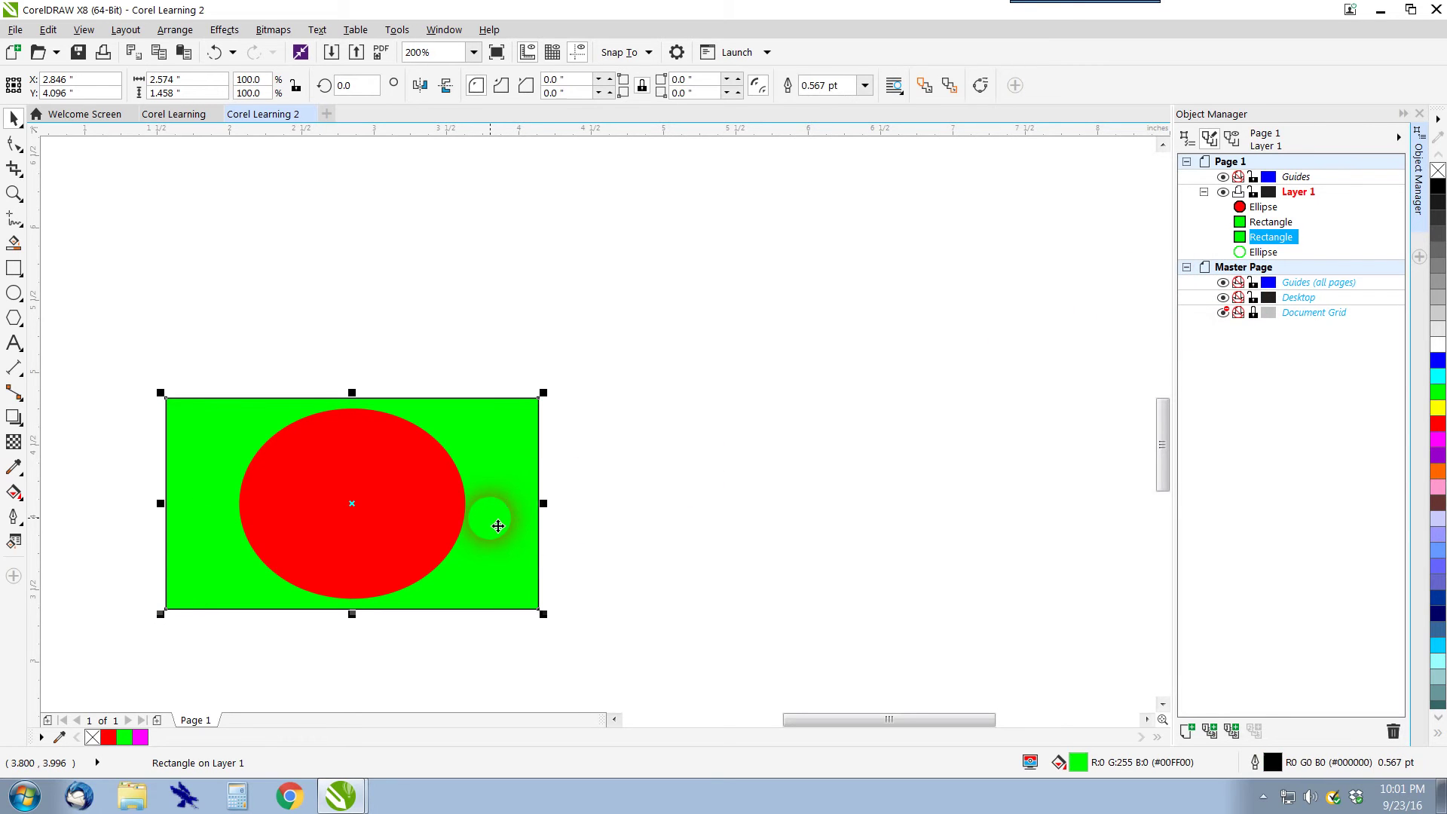
left_click(496, 526, "alt")
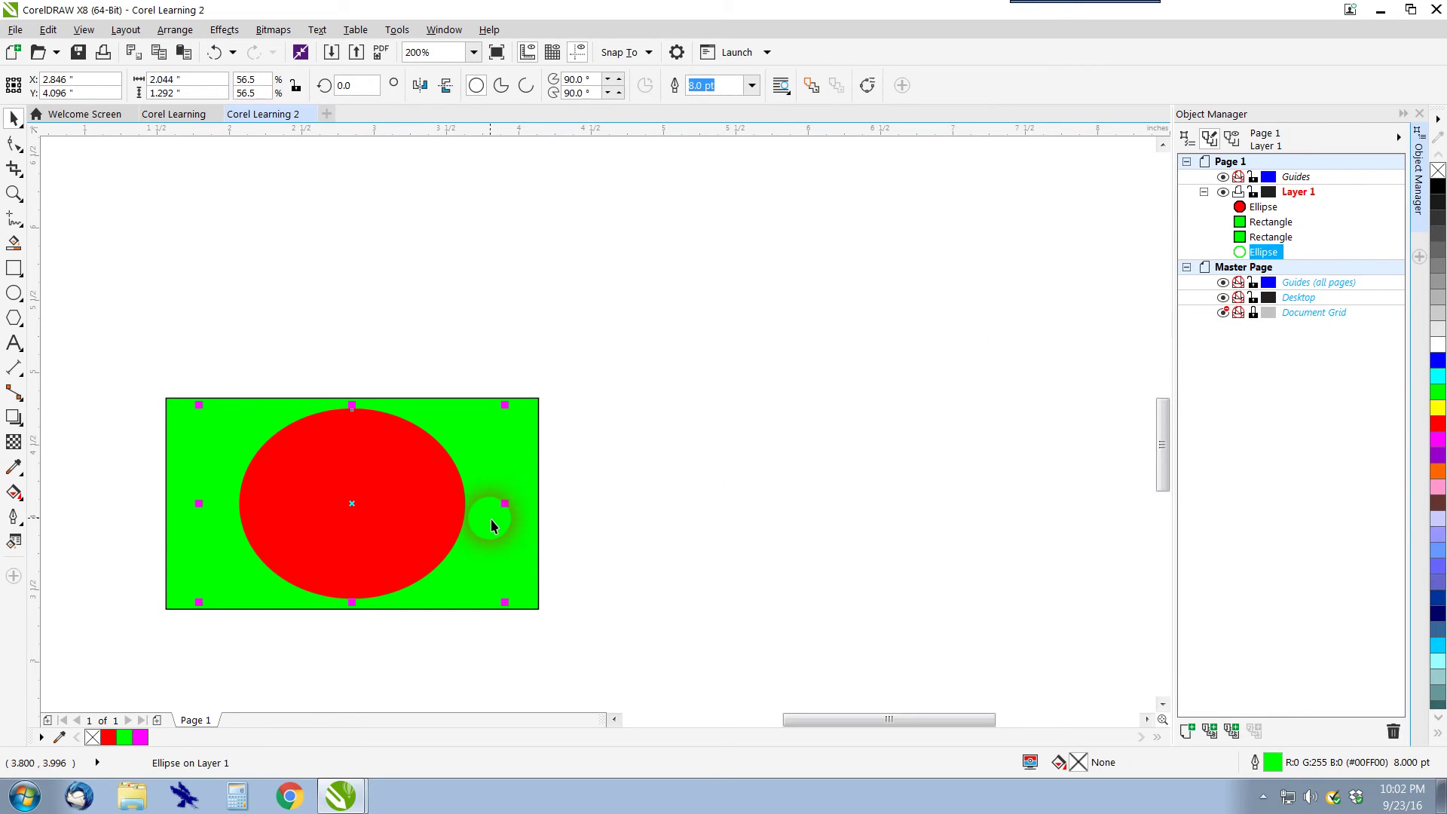
left_click(491, 526)
left_click(374, 493)
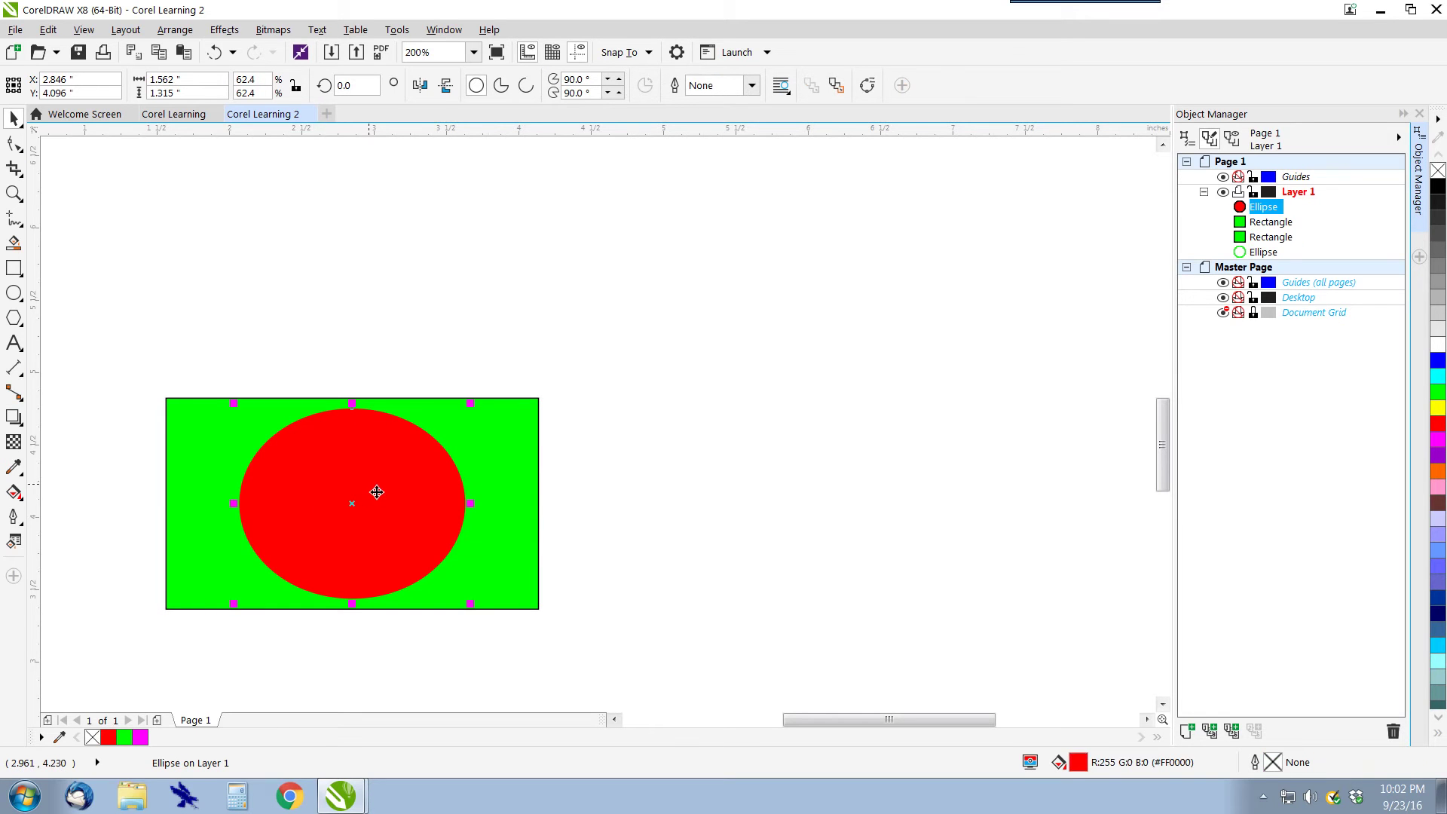
left_click(372, 495, "alt")
left_click(370, 494, "alt")
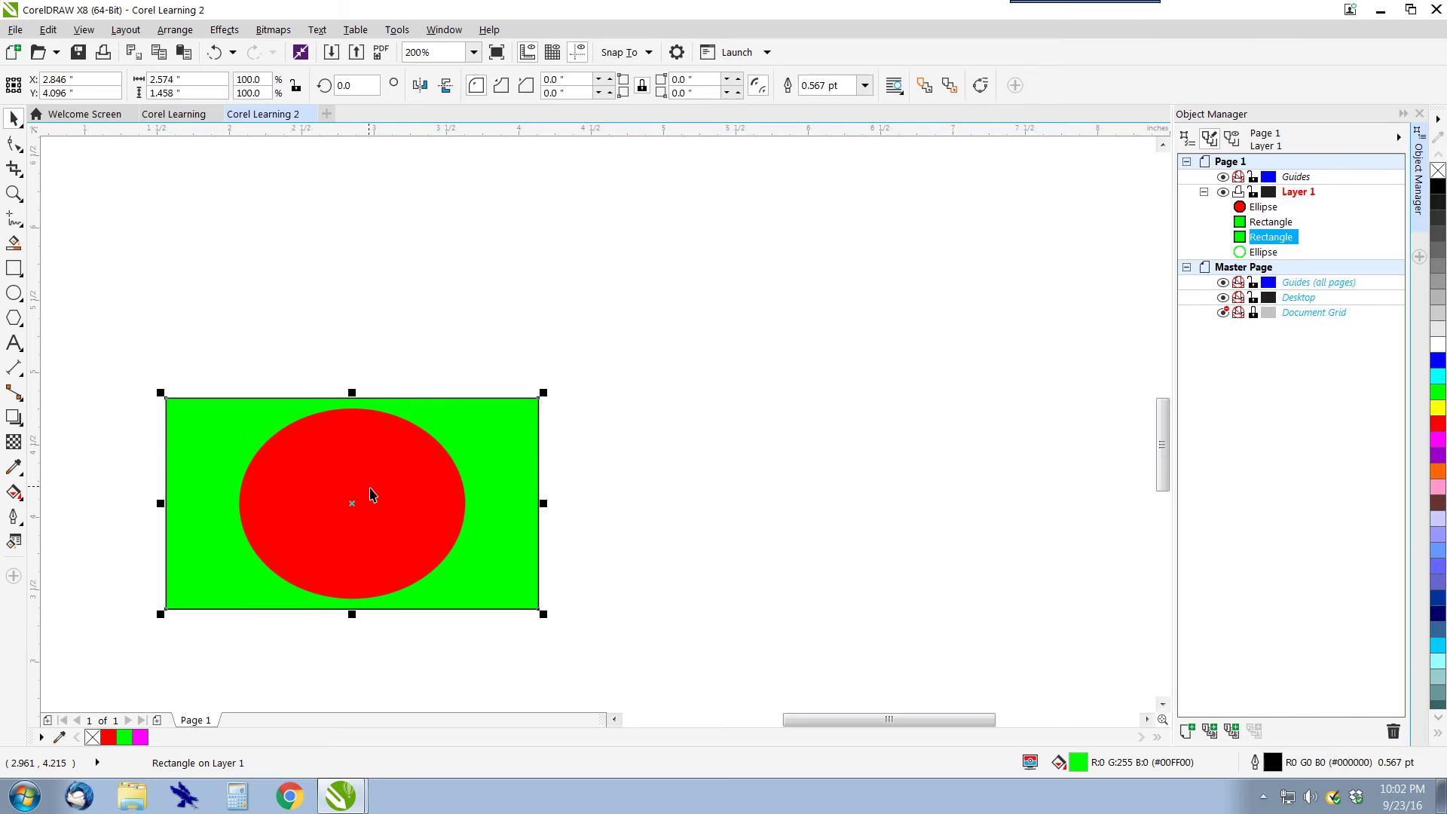
left_click(370, 494, "alt")
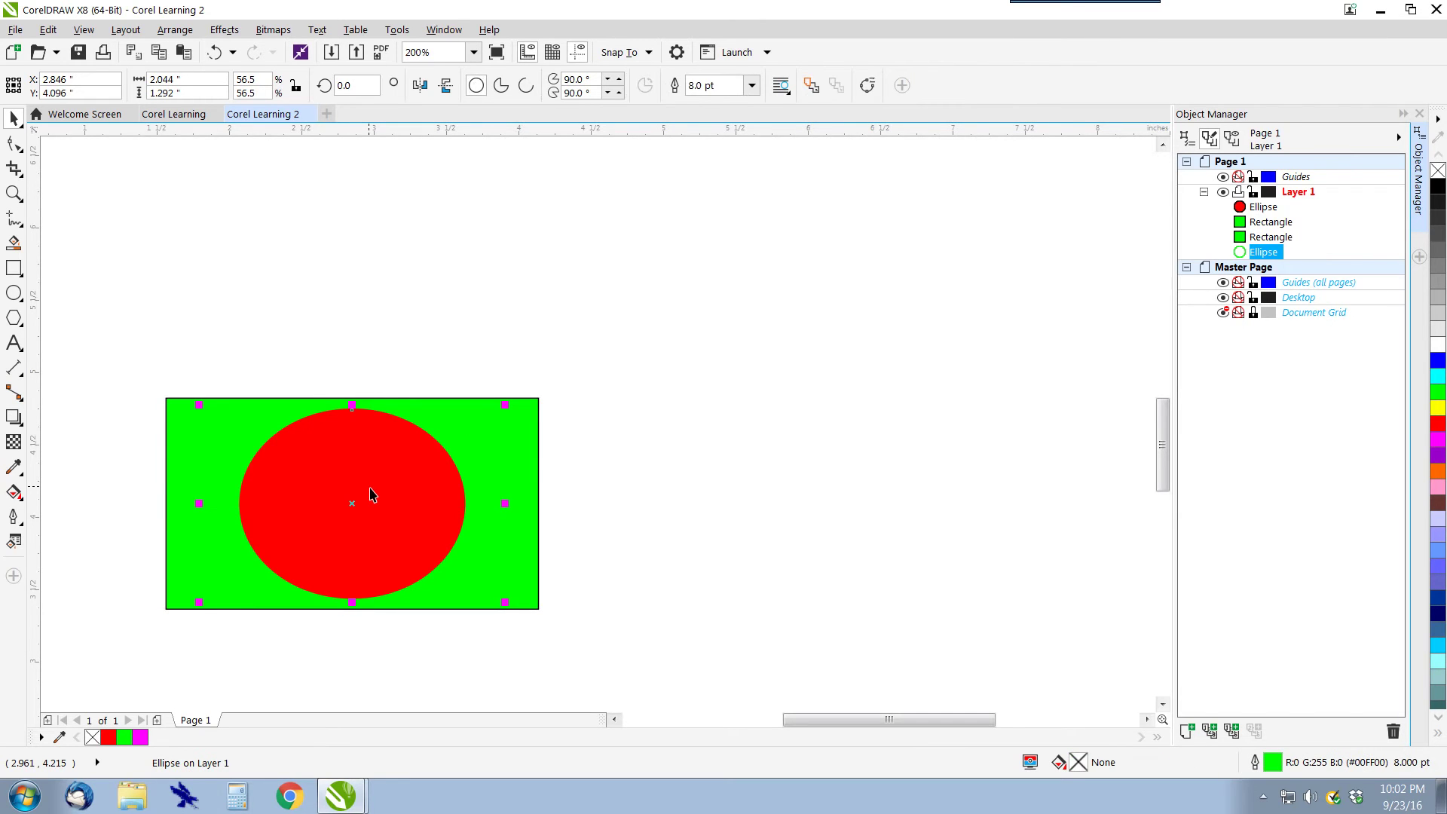
left_click(373, 495, "alt")
left_click(373, 495, "alt")
left_click(372, 495, "alt")
Move the hidden outline ellipse to the upper right of the green rectangle and zoom out.
left_click_drag(353, 505, 494, 285)
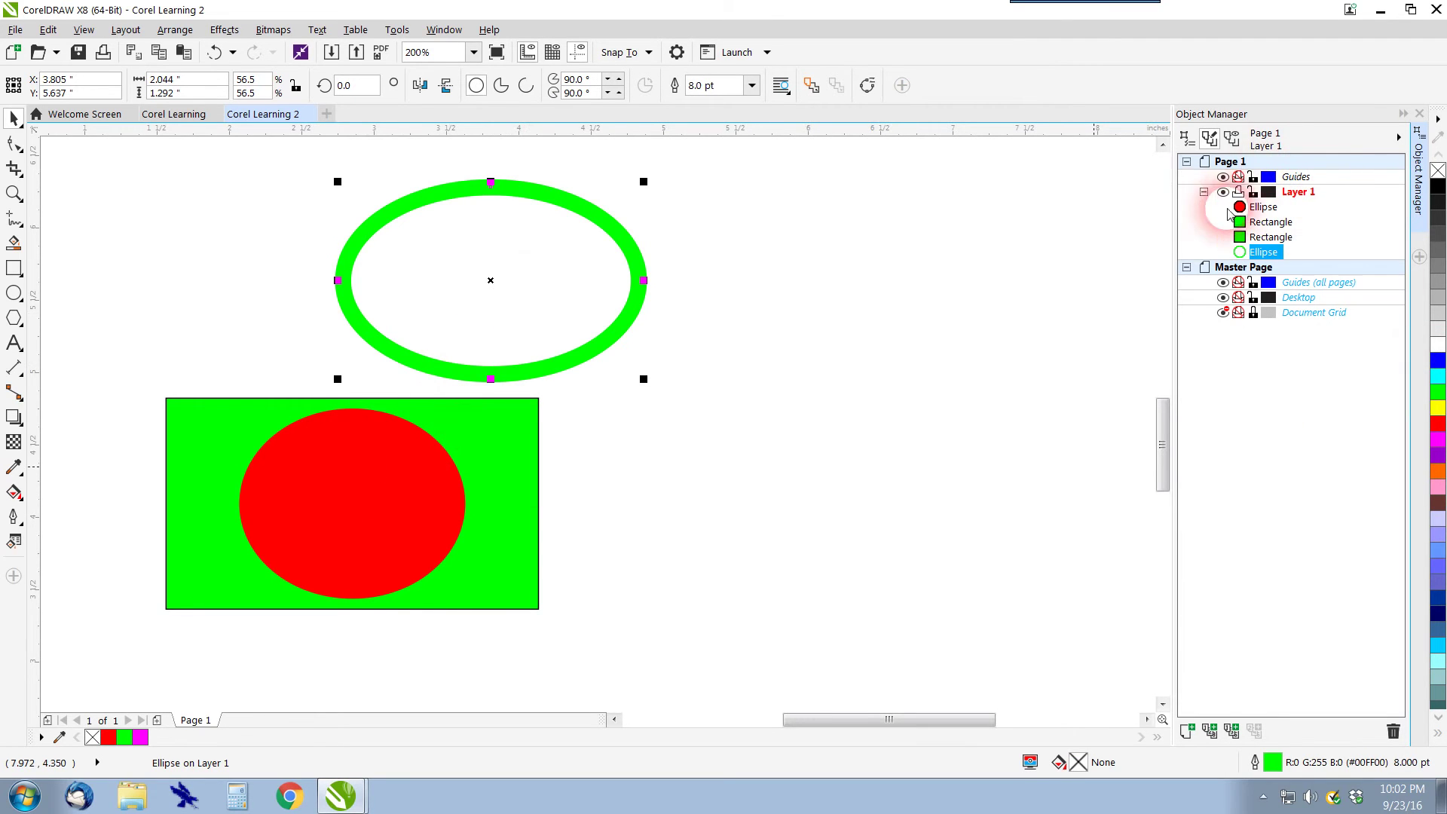
mouse_move(489, 283)
left_mouse_down()
mouse_move(370, 466)
mouse_move(329, 502)
left_mouse_up()
left_click(991, 468)
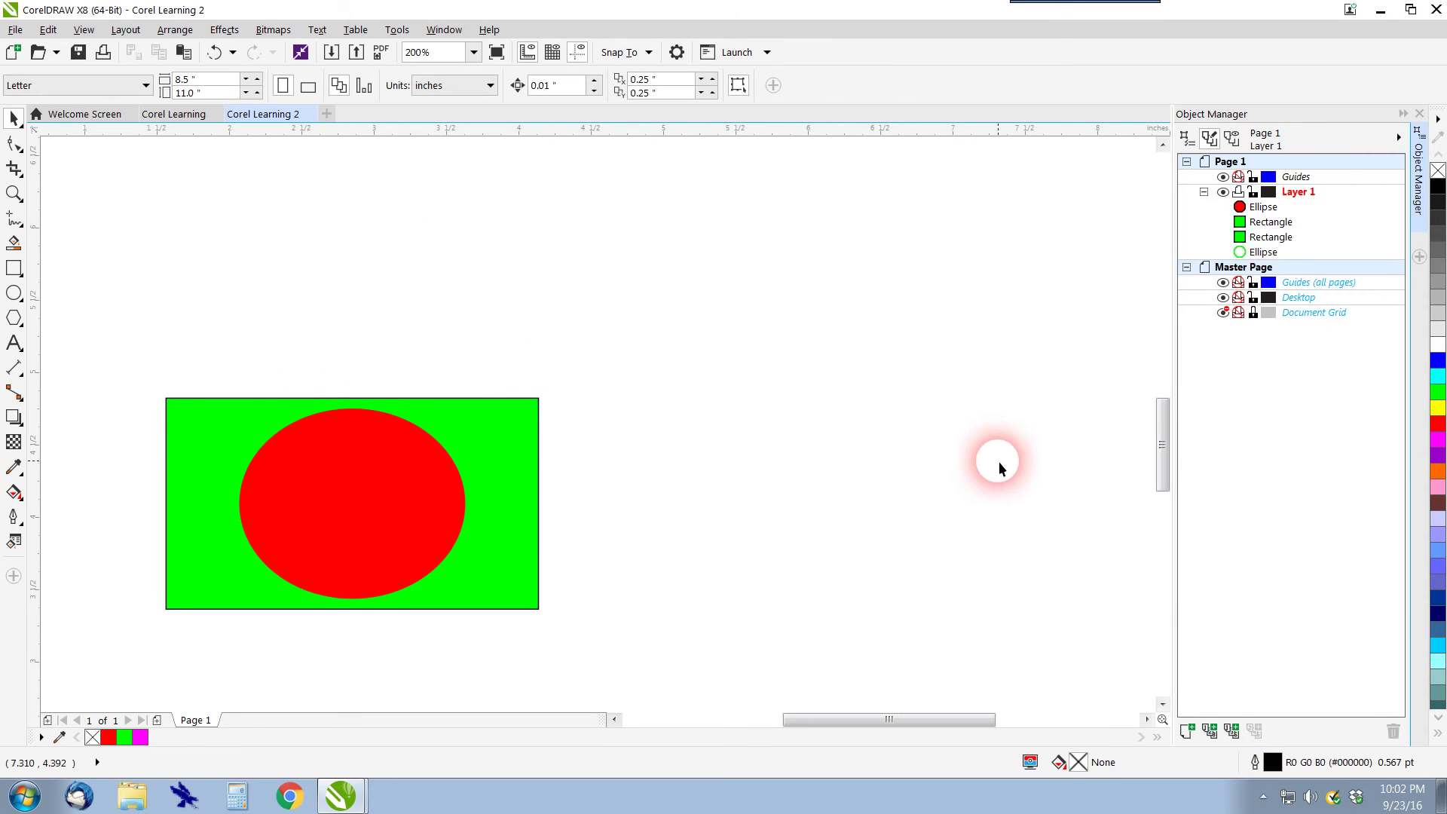
left_click(1273, 253)
left_click(1274, 253)
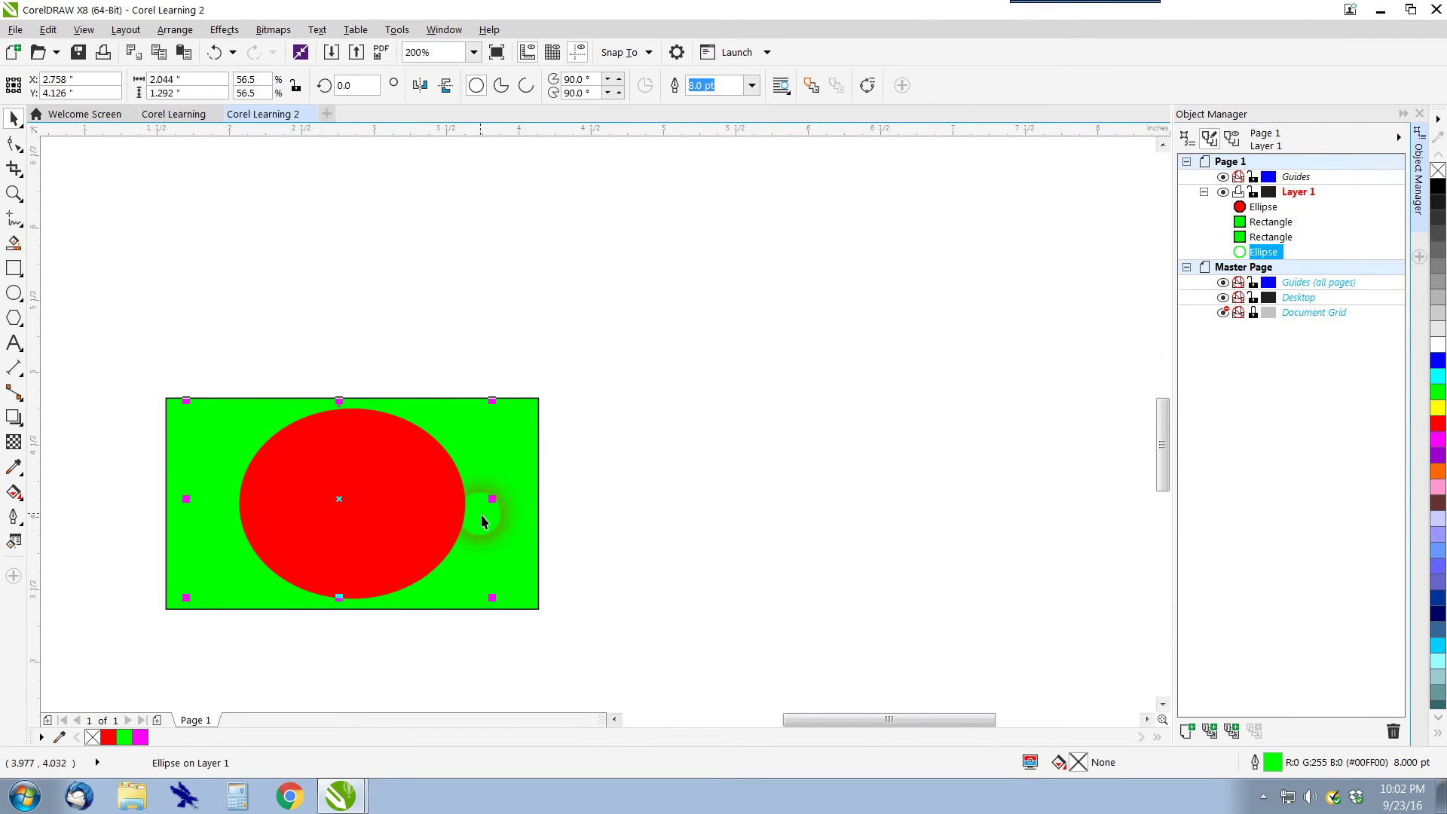
left_click_drag(344, 505, 809, 282)
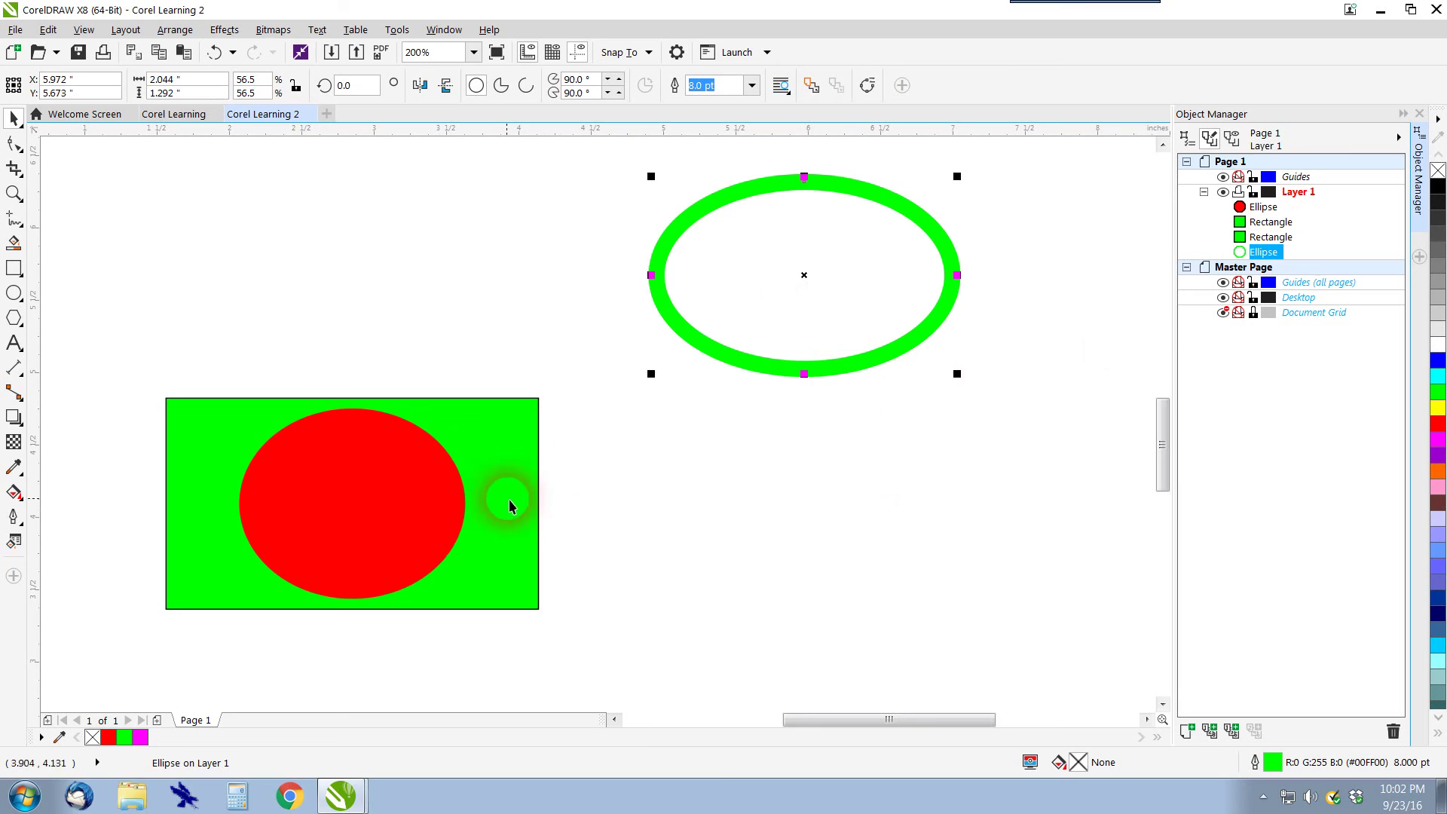
scroll(728, 480, "down", 2)
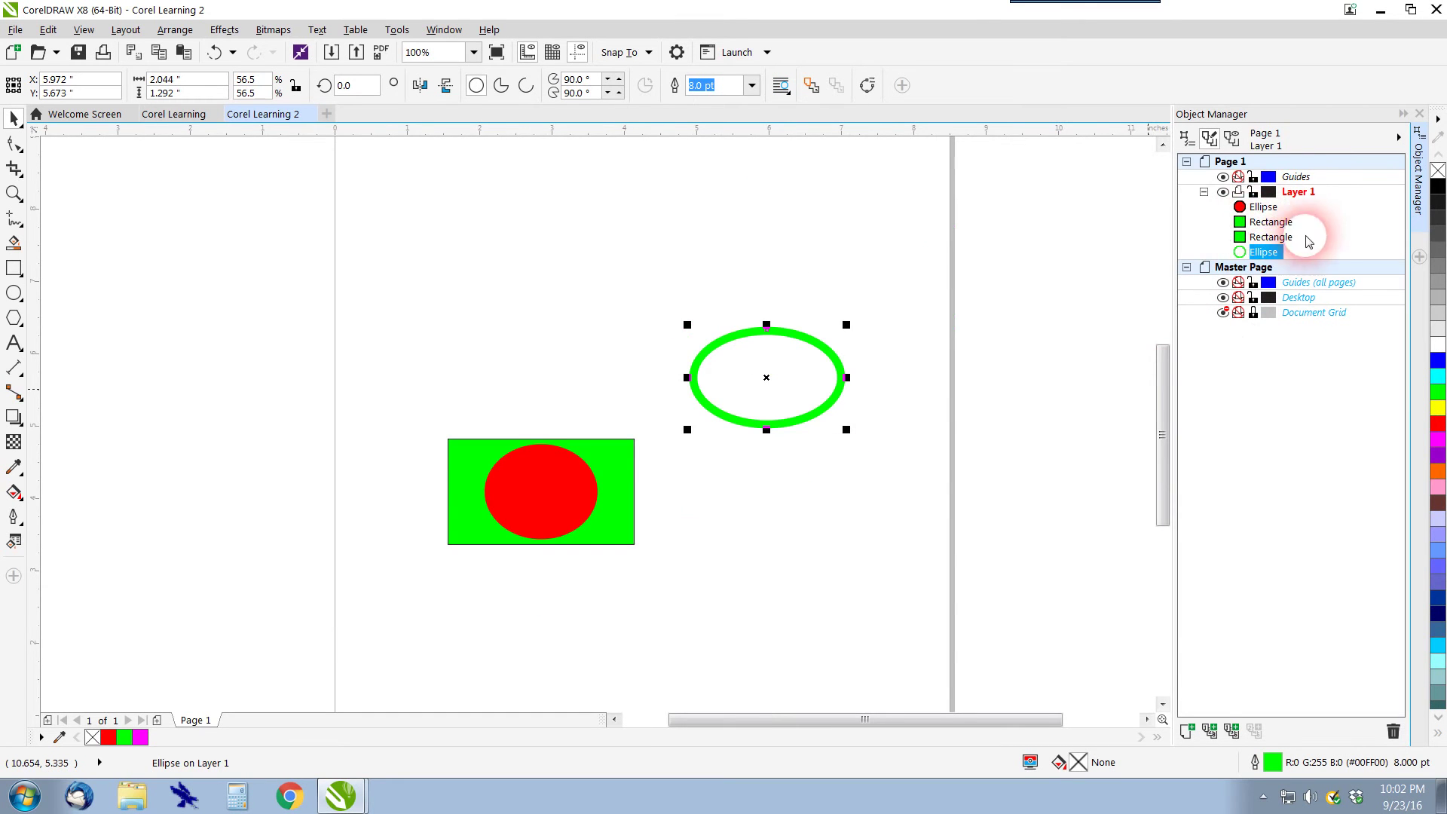
scroll(993, 480, "down", 2)
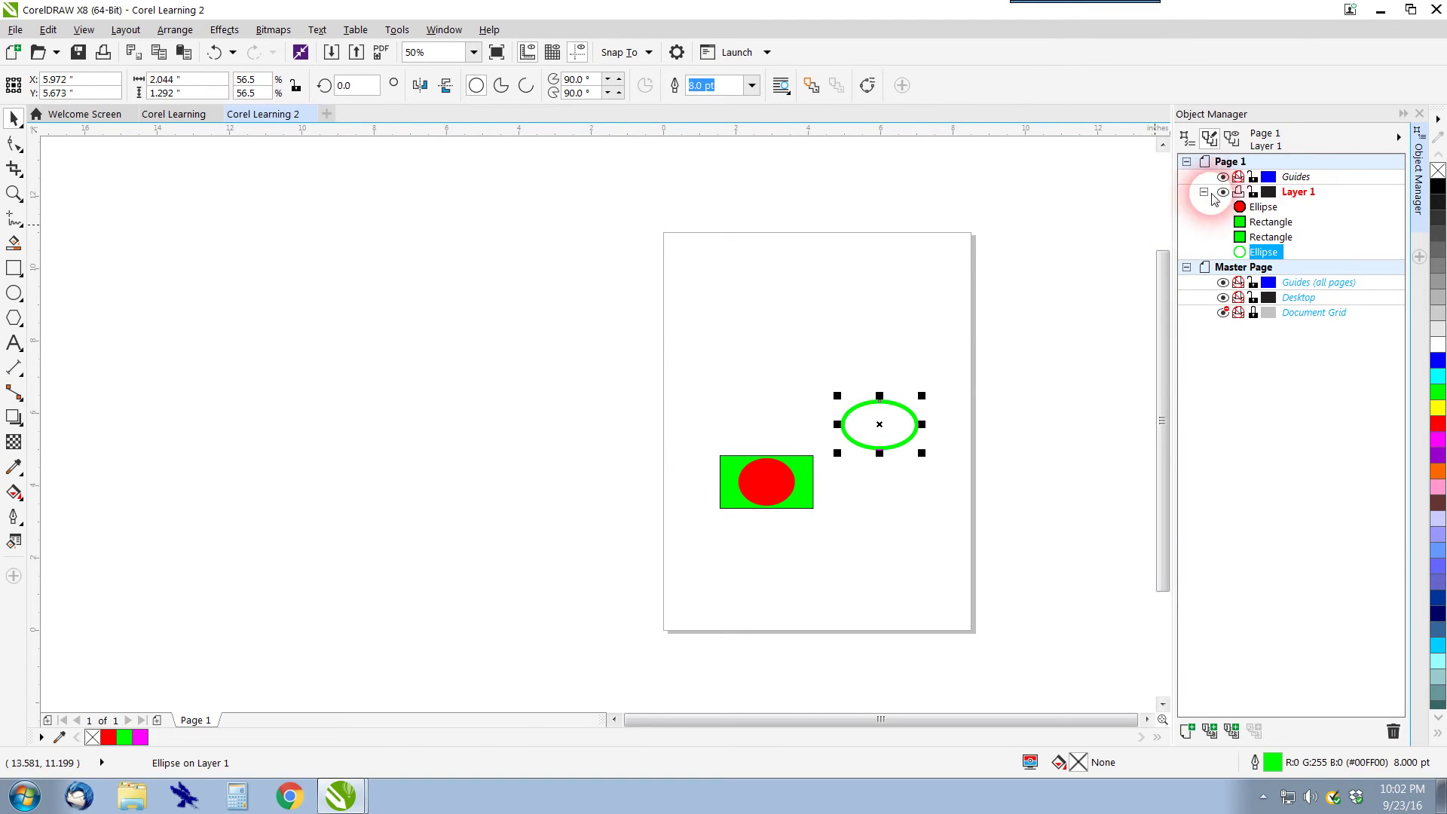
Add Page 2, display it, and expand its layers in the Object Manager.
left_click(157, 720)
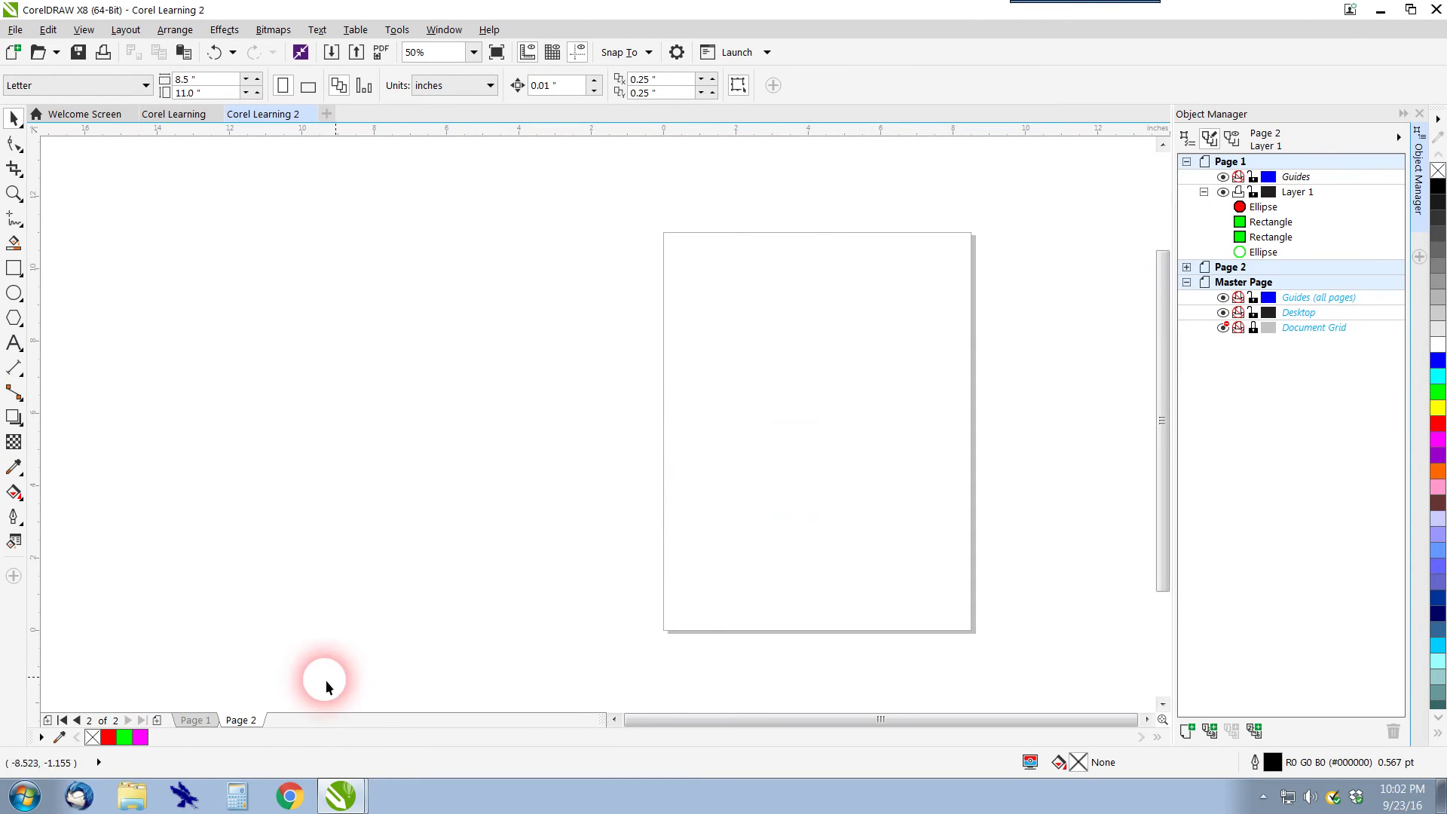
left_click(195, 720)
left_click(242, 720)
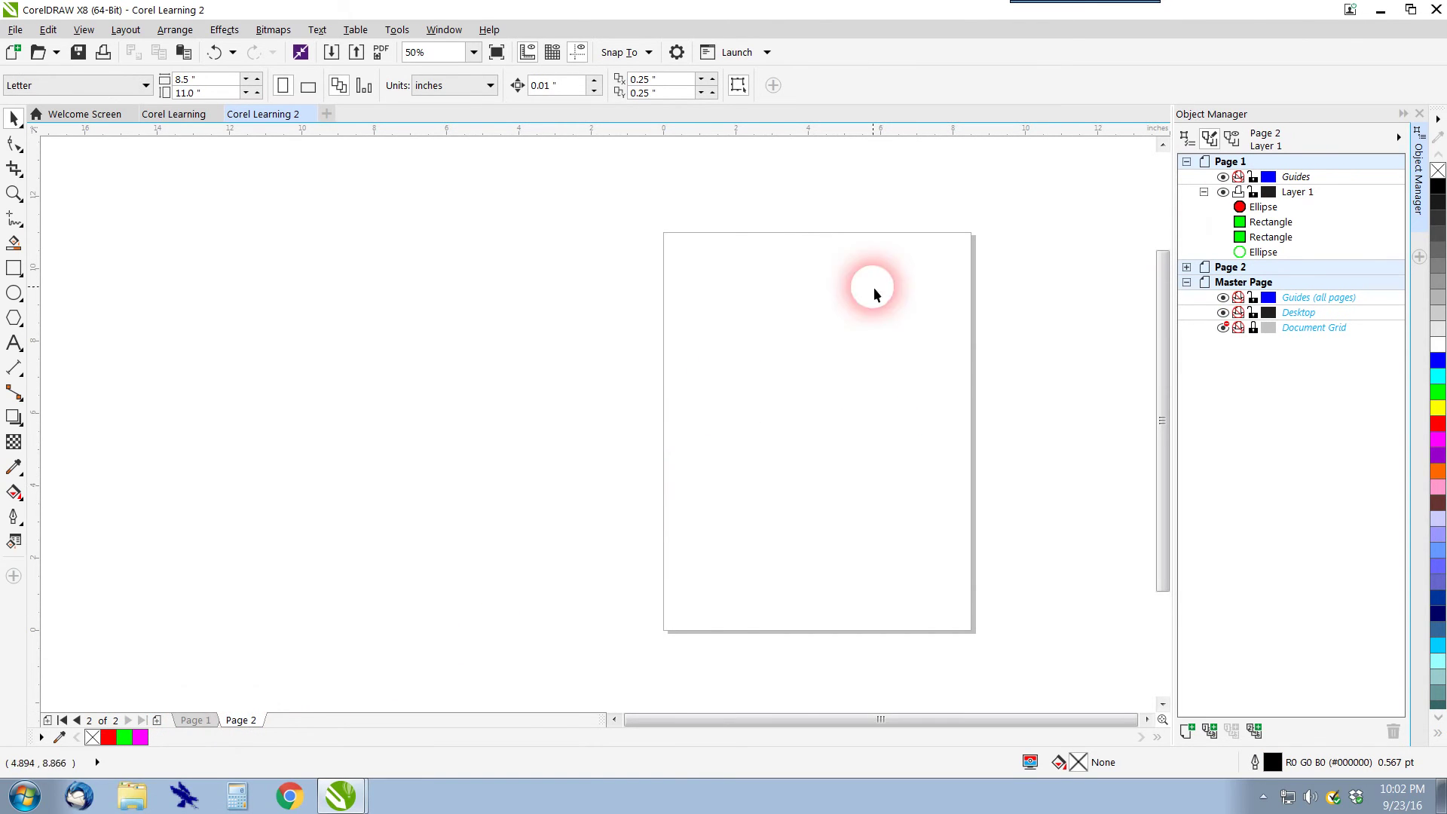
left_click(1186, 268)
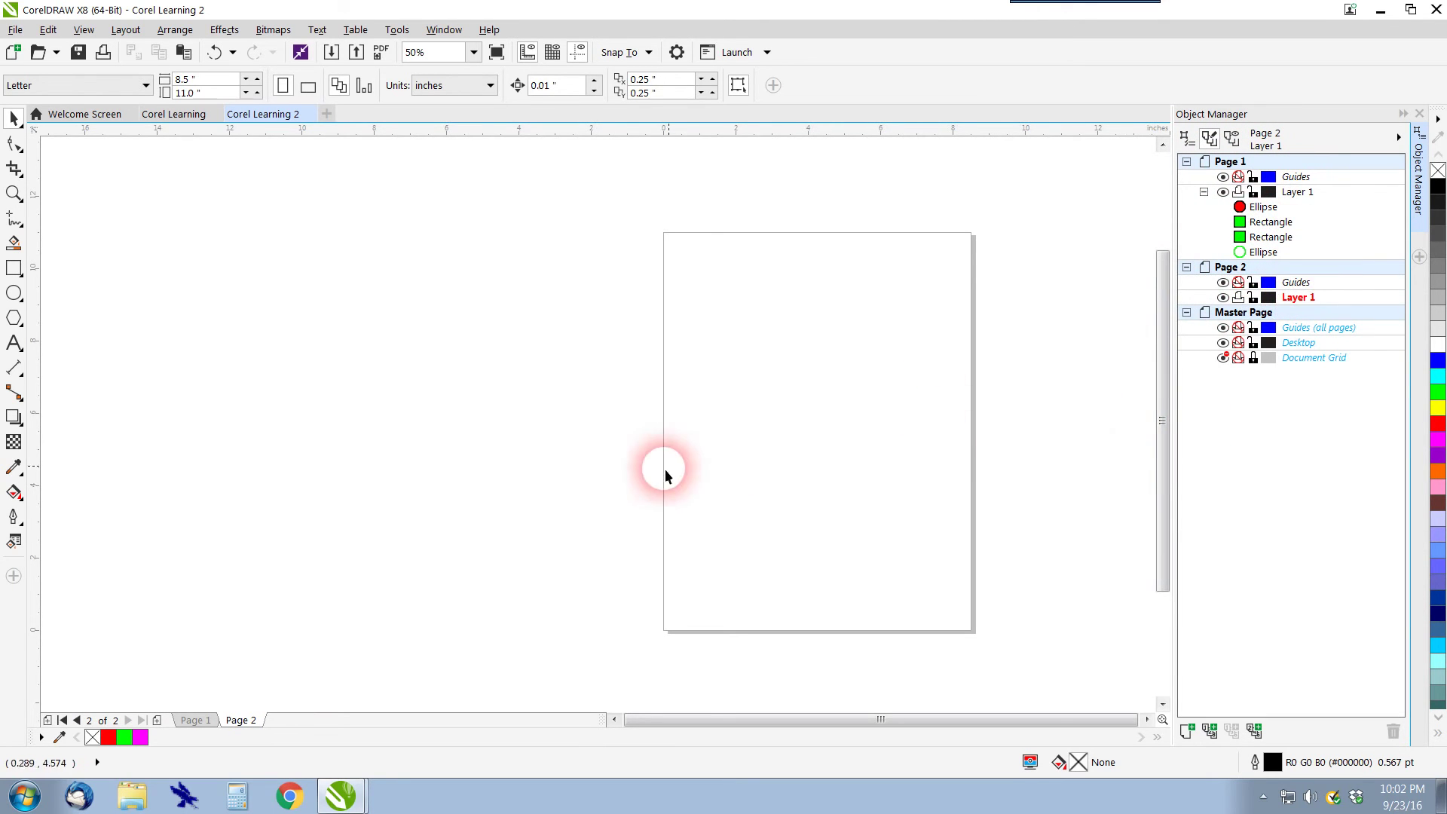
Draw four overlapping rectangles on page 2 with the Rectangle tool.
left_click(14, 268)
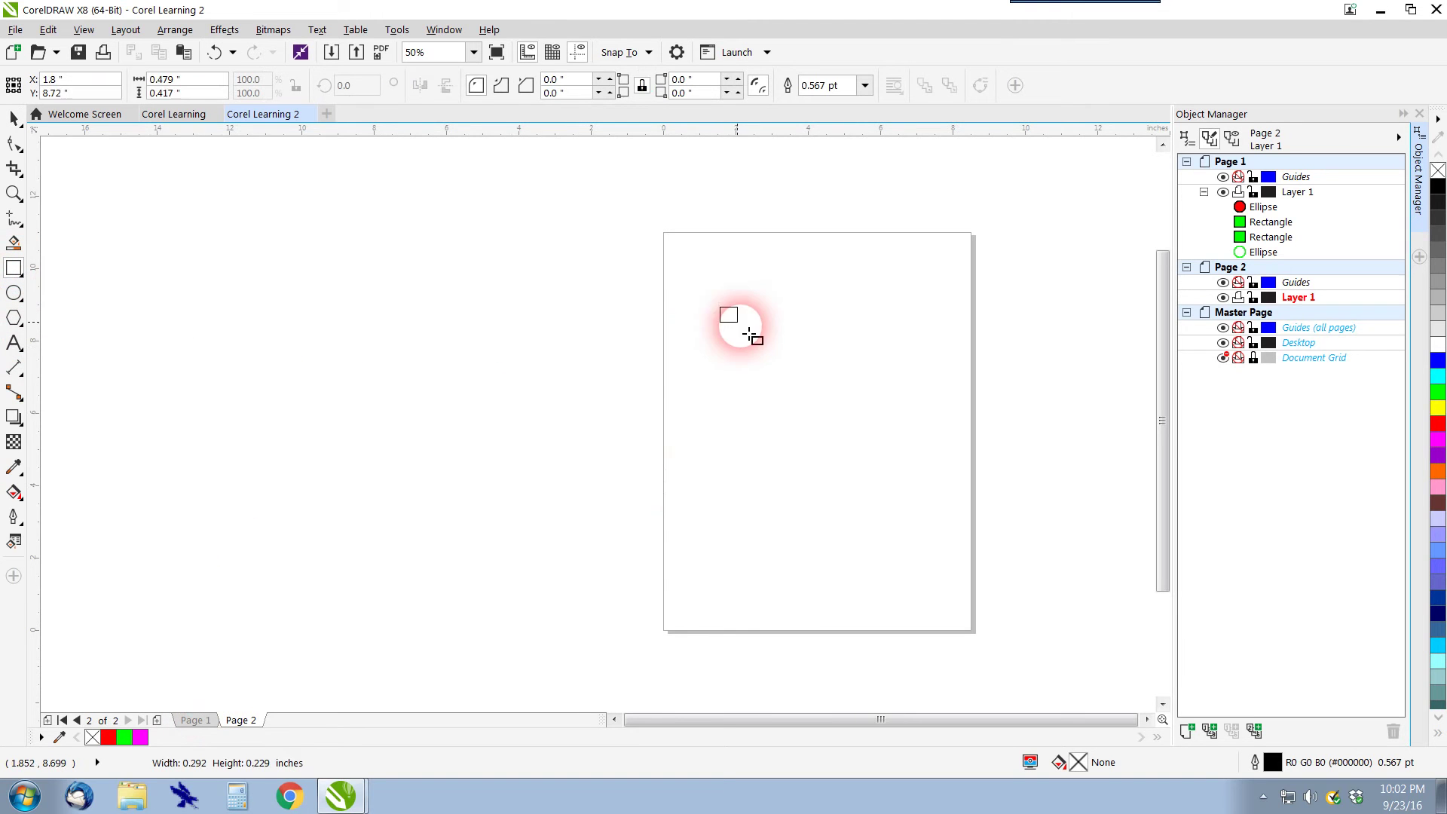
left_click_drag(720, 307, 782, 368)
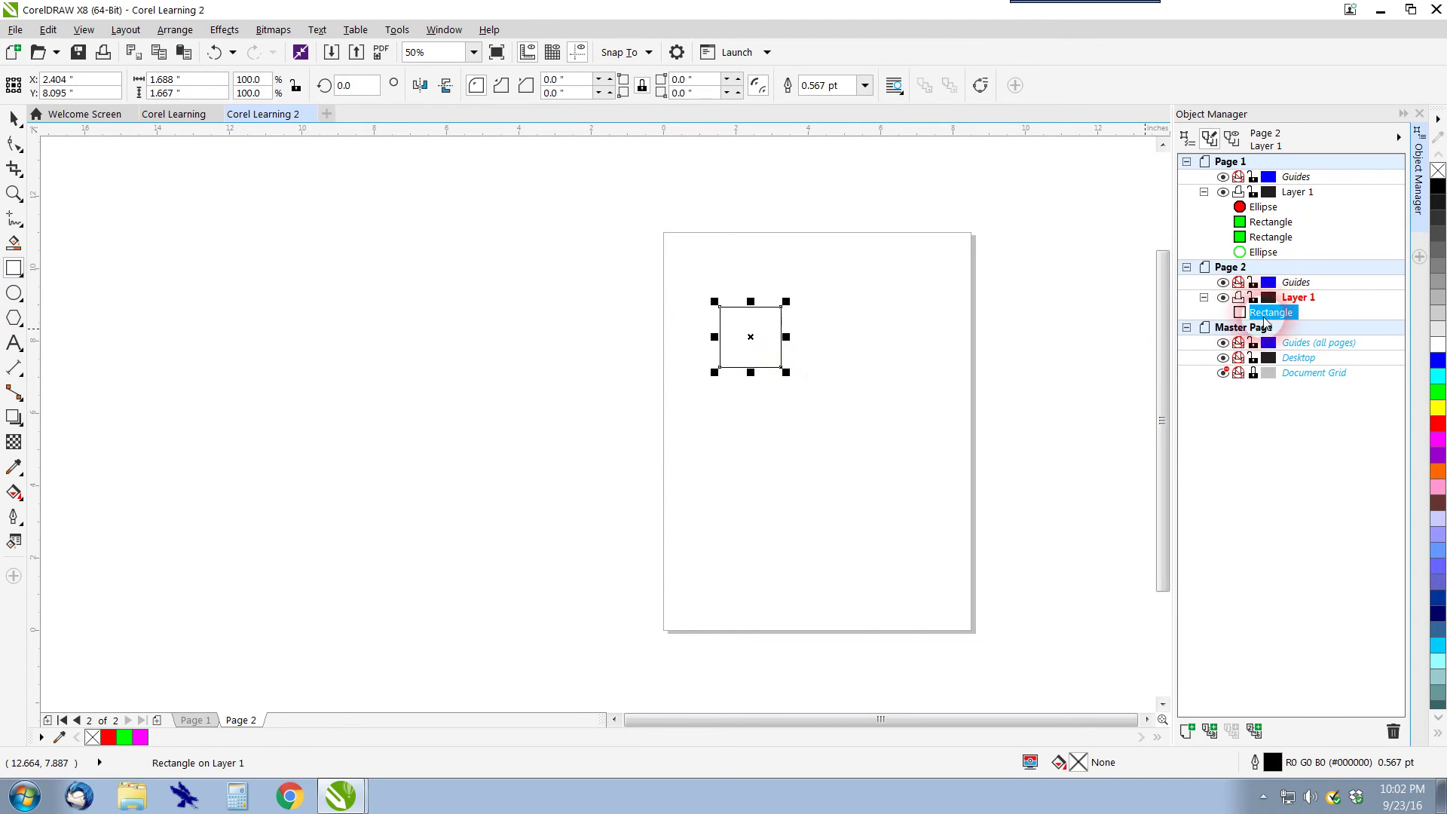
mouse_move(834, 420)
left_mouse_down()
mouse_move(772, 349)
mouse_move(804, 385)
left_mouse_up()
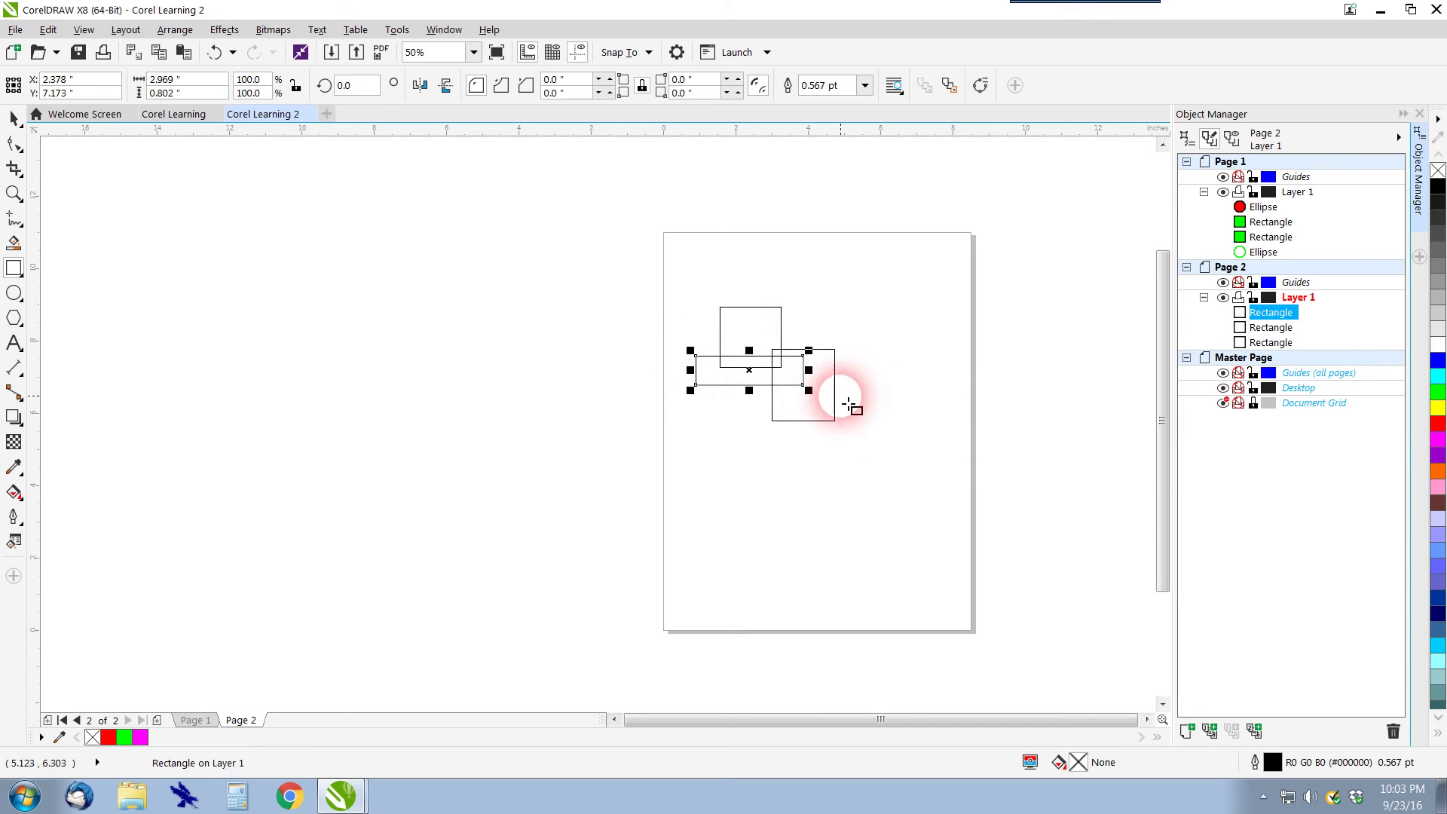
left_click_drag(752, 288, 792, 370)
left_click(16, 119)
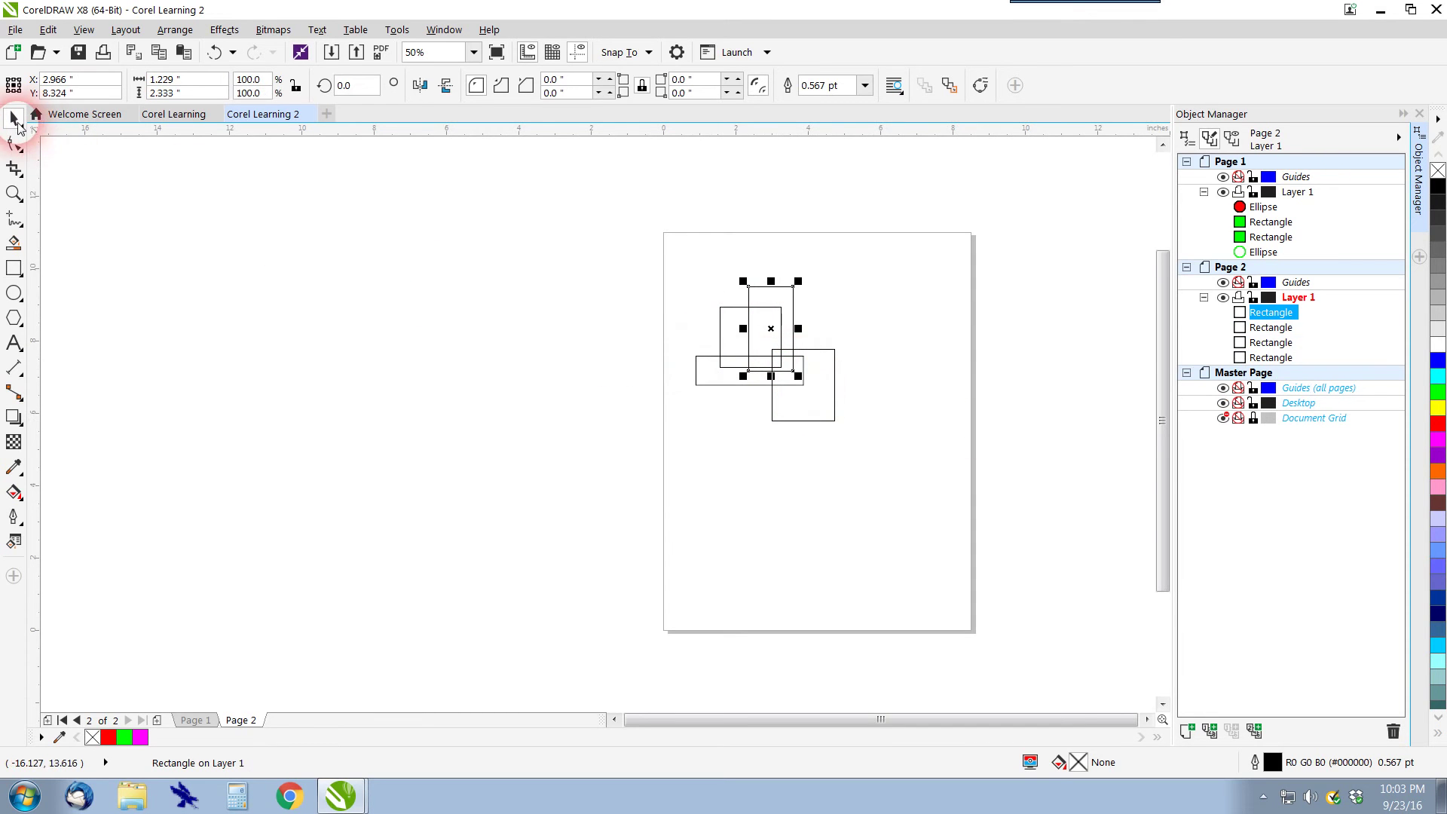
Fill the rectangles blue, cyan, yellow and purple.
left_click(1436, 360)
left_click(728, 316)
left_click(1437, 376)
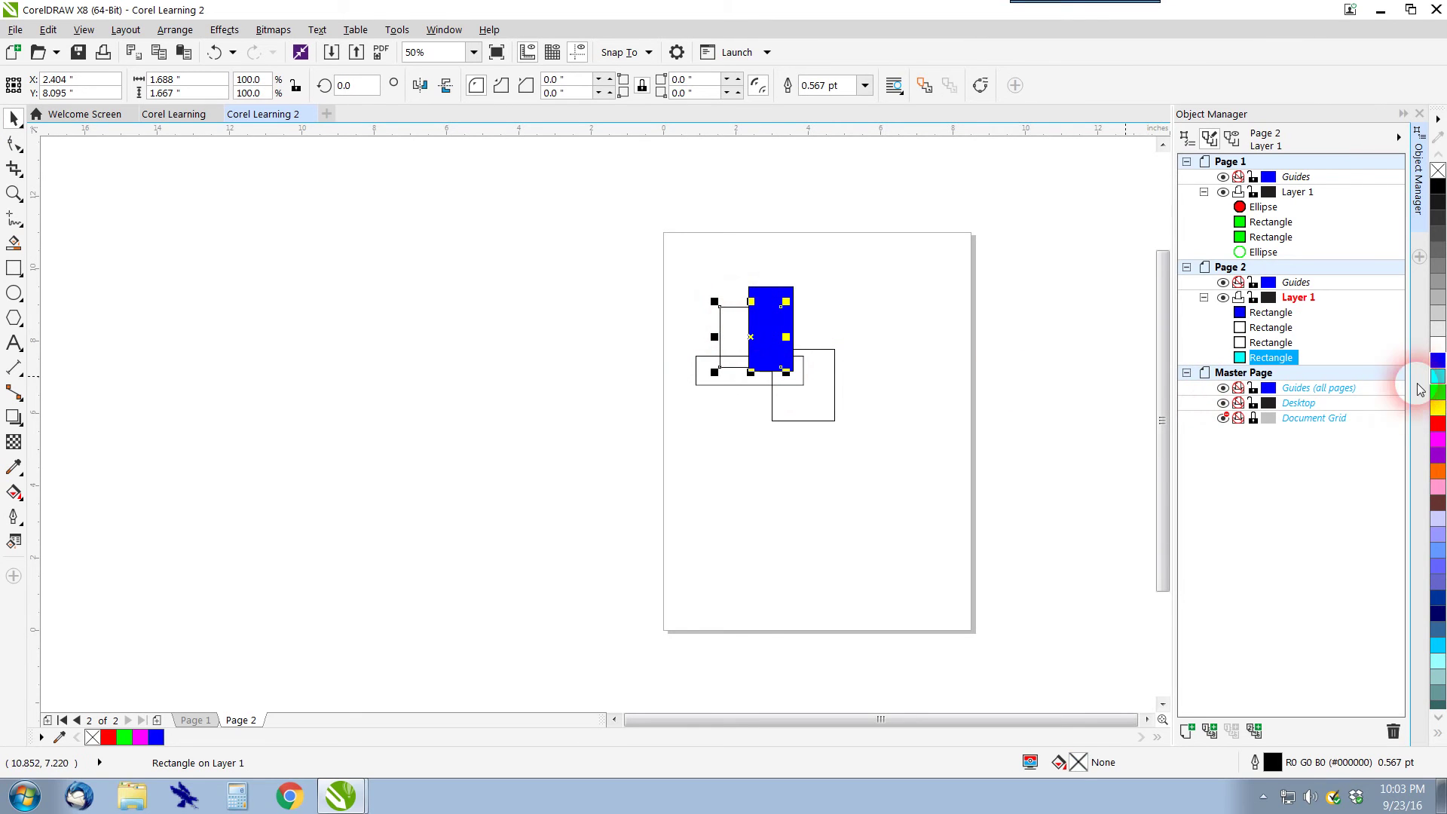
left_click(725, 392)
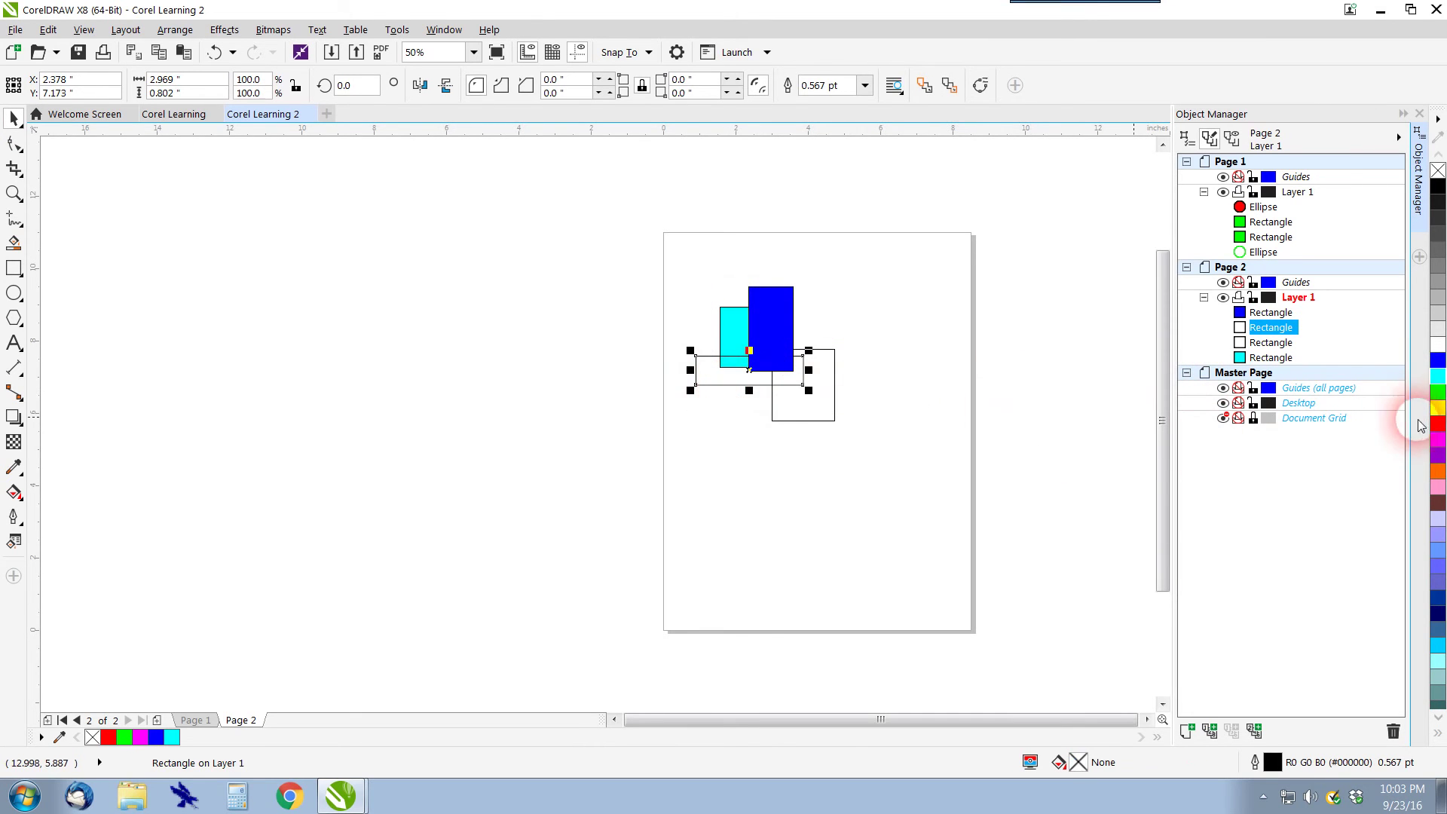
left_click(1437, 408)
left_click(801, 419)
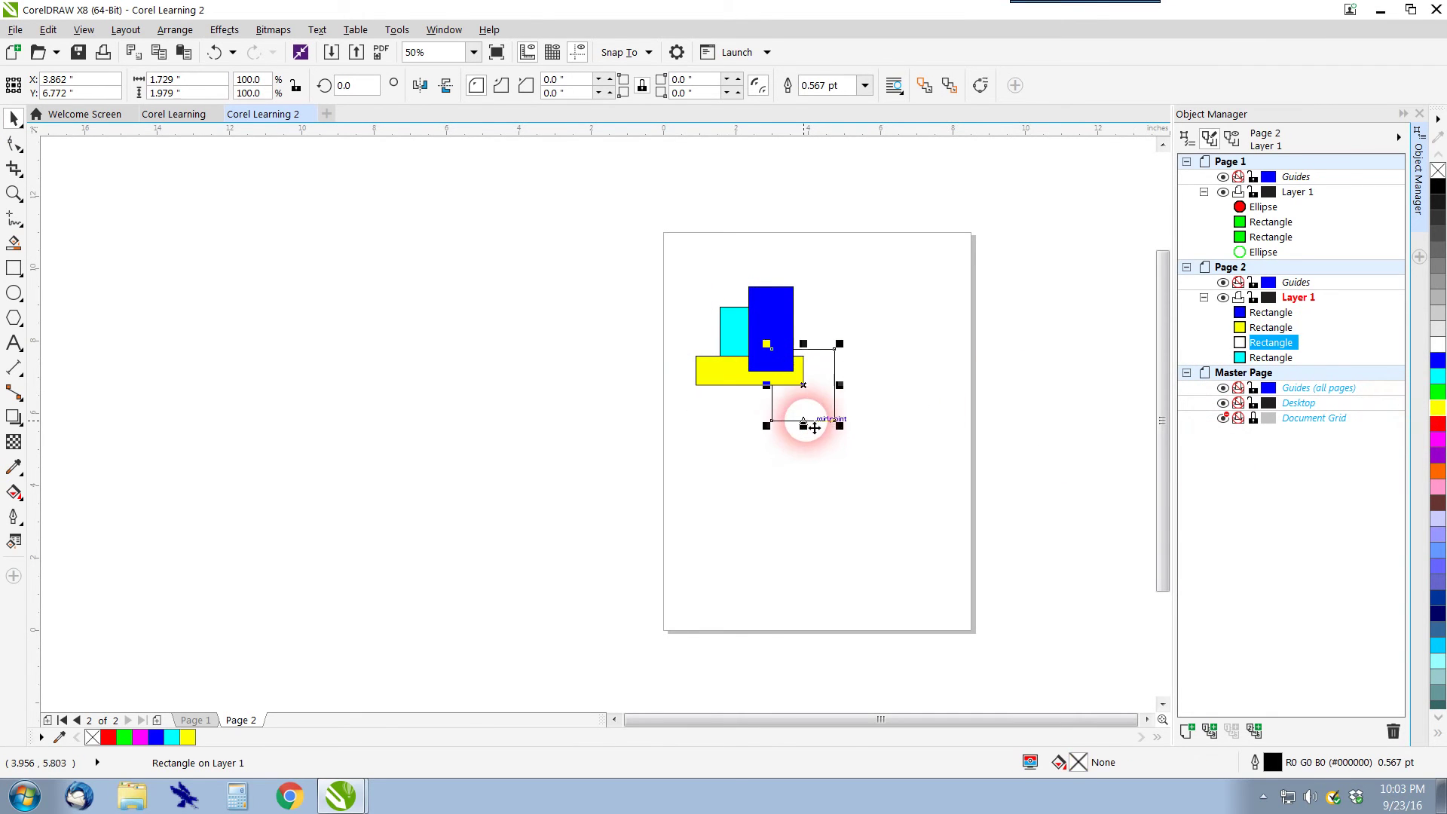
left_click(1437, 455)
left_click(537, 433)
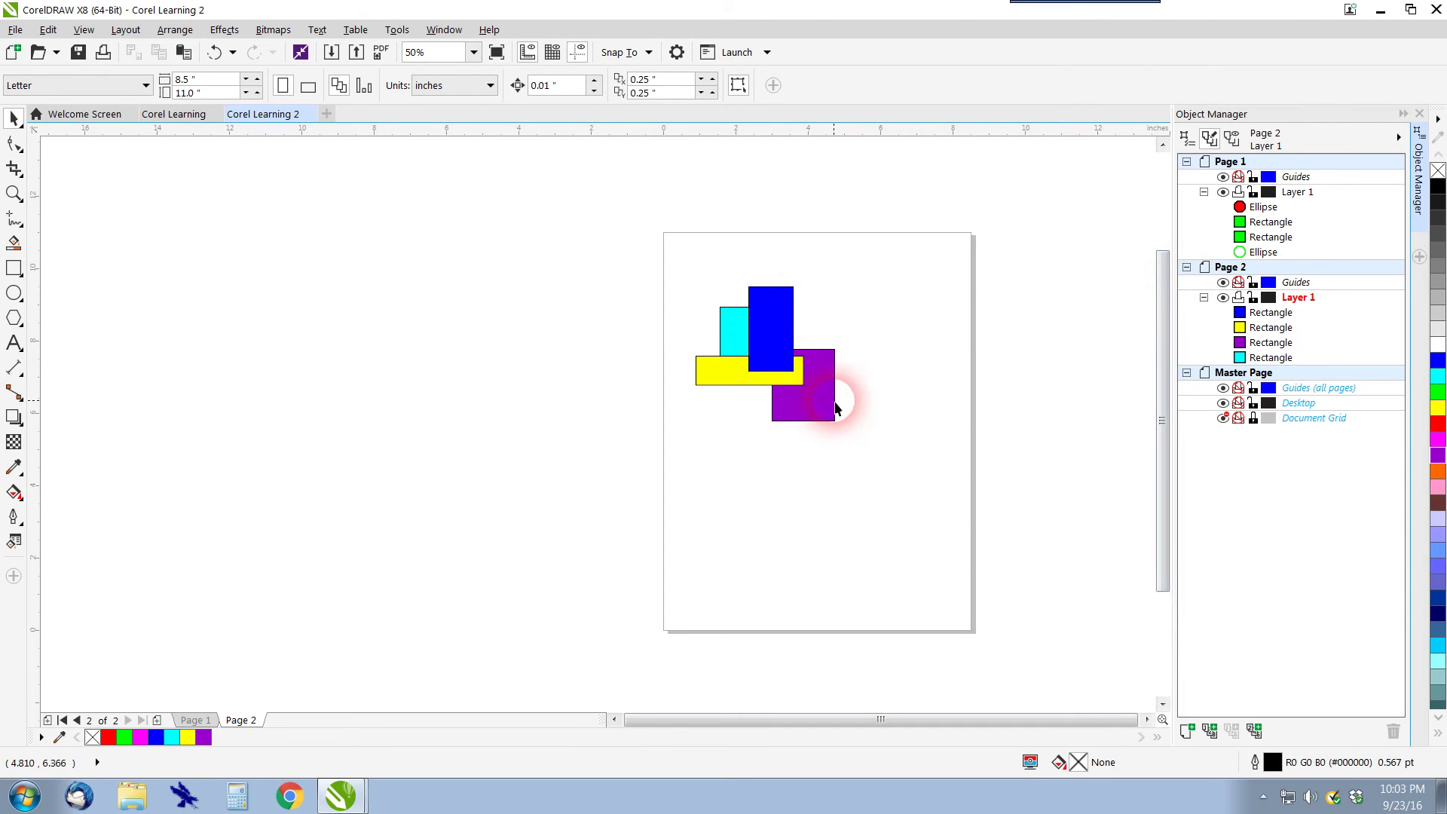
Select the purple and blue rectangles, then switch to Page 1 by selecting its green ellipse.
left_click(810, 422)
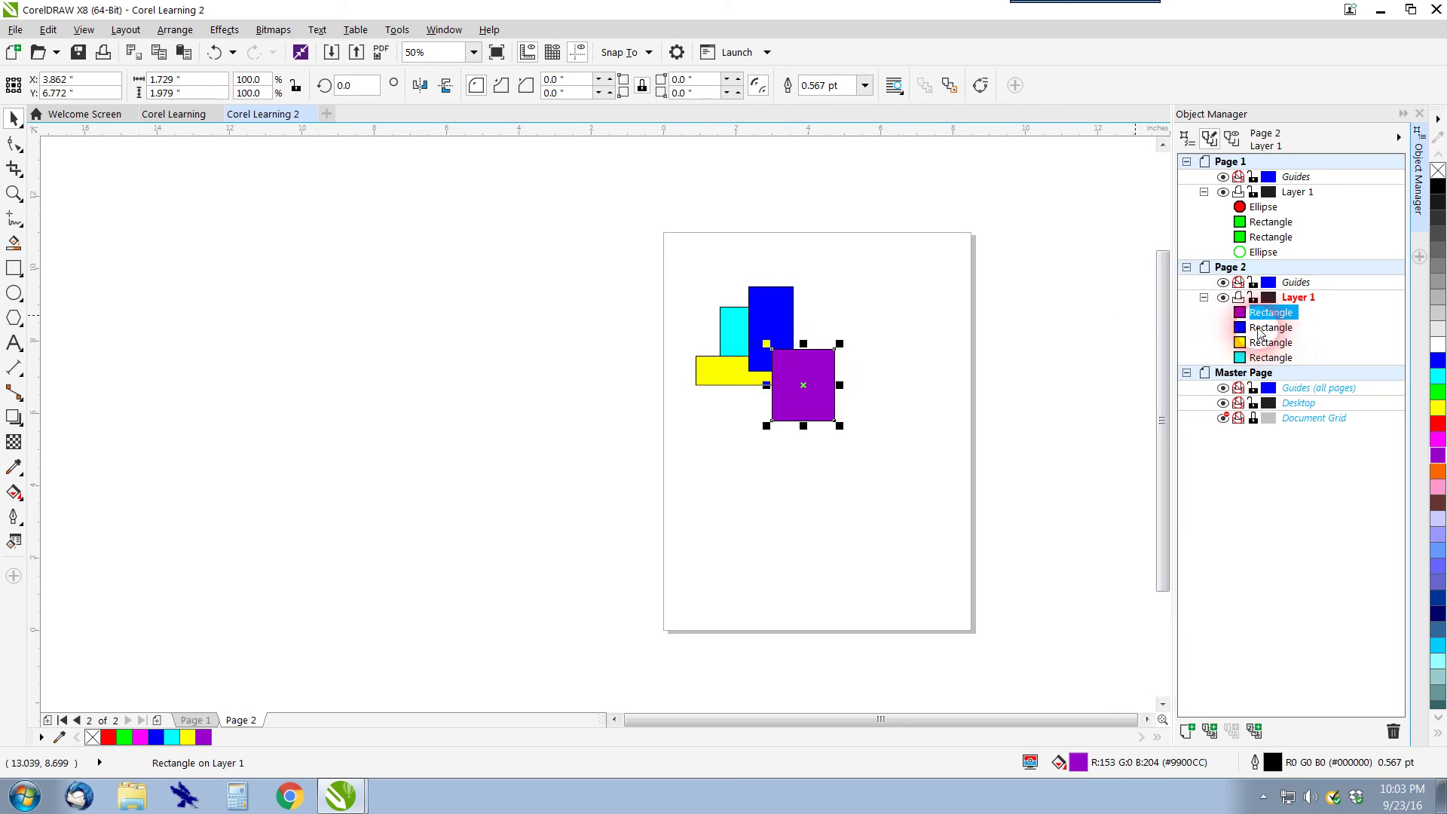
left_click(1259, 332)
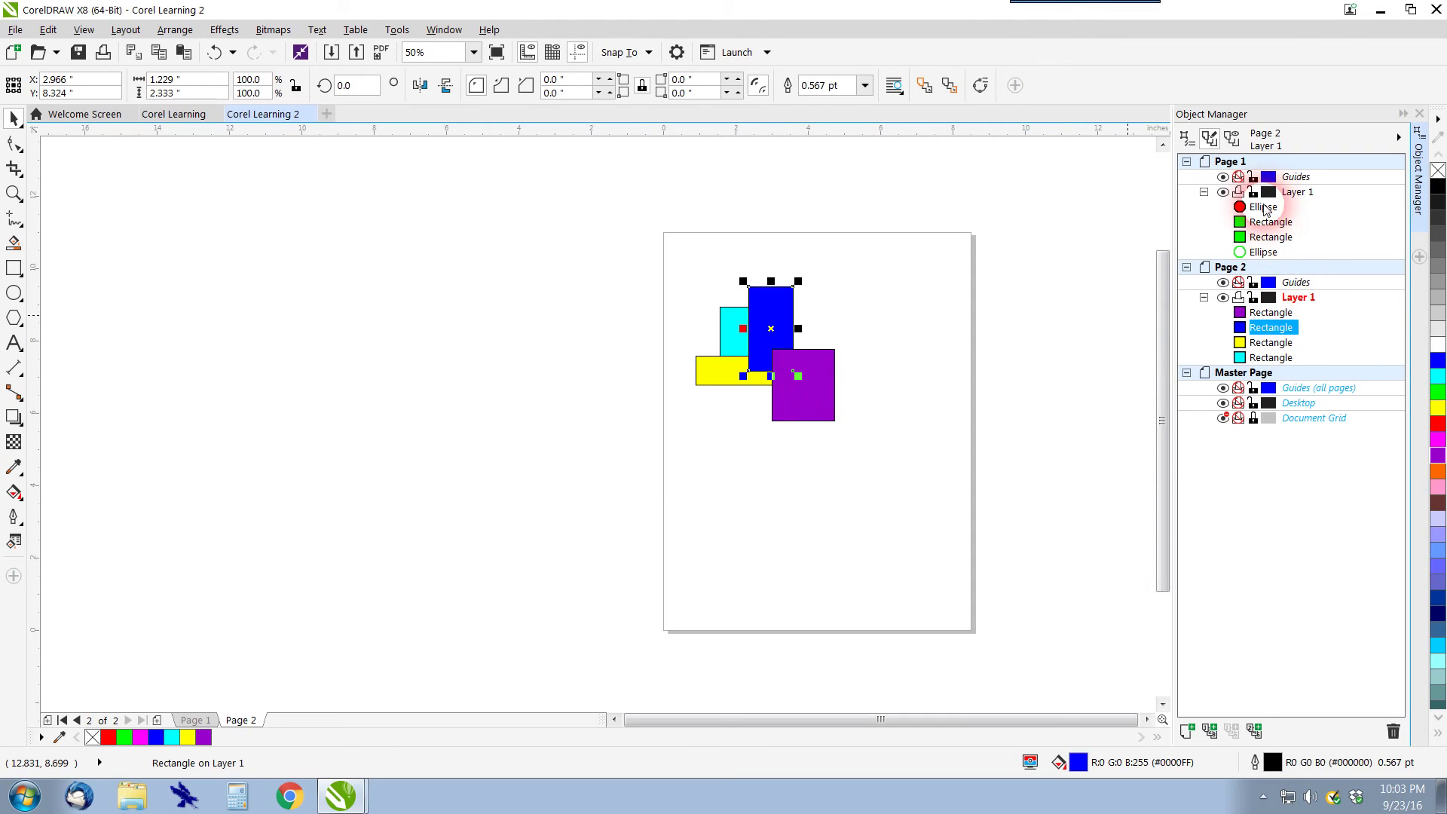
left_click(1271, 221)
left_click(1270, 236)
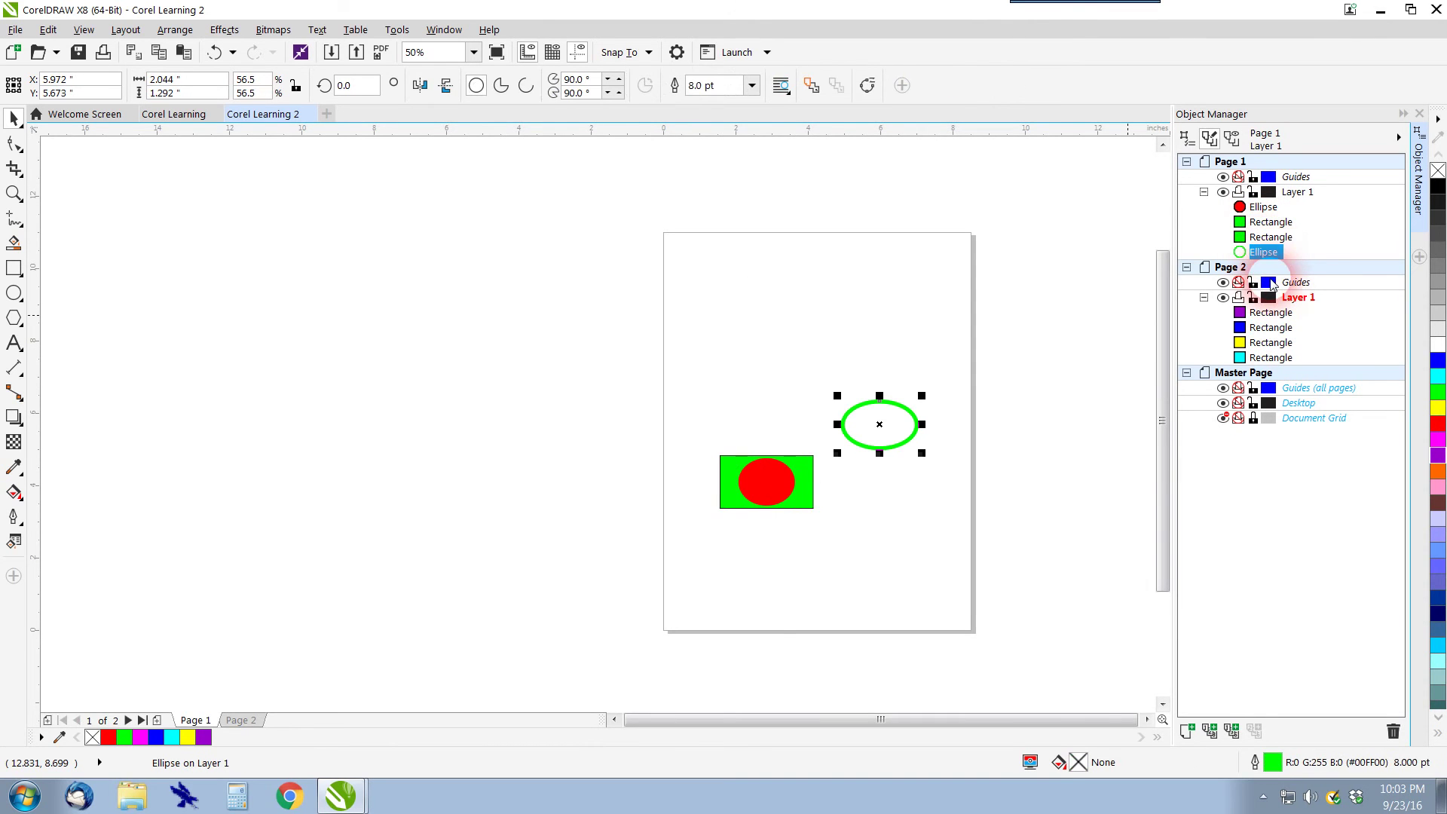
Collapse Page 1's objects in Object Manager and make Page 2's Layer 1 active, showing its rectangles.
left_click(1203, 296)
left_click(1203, 193)
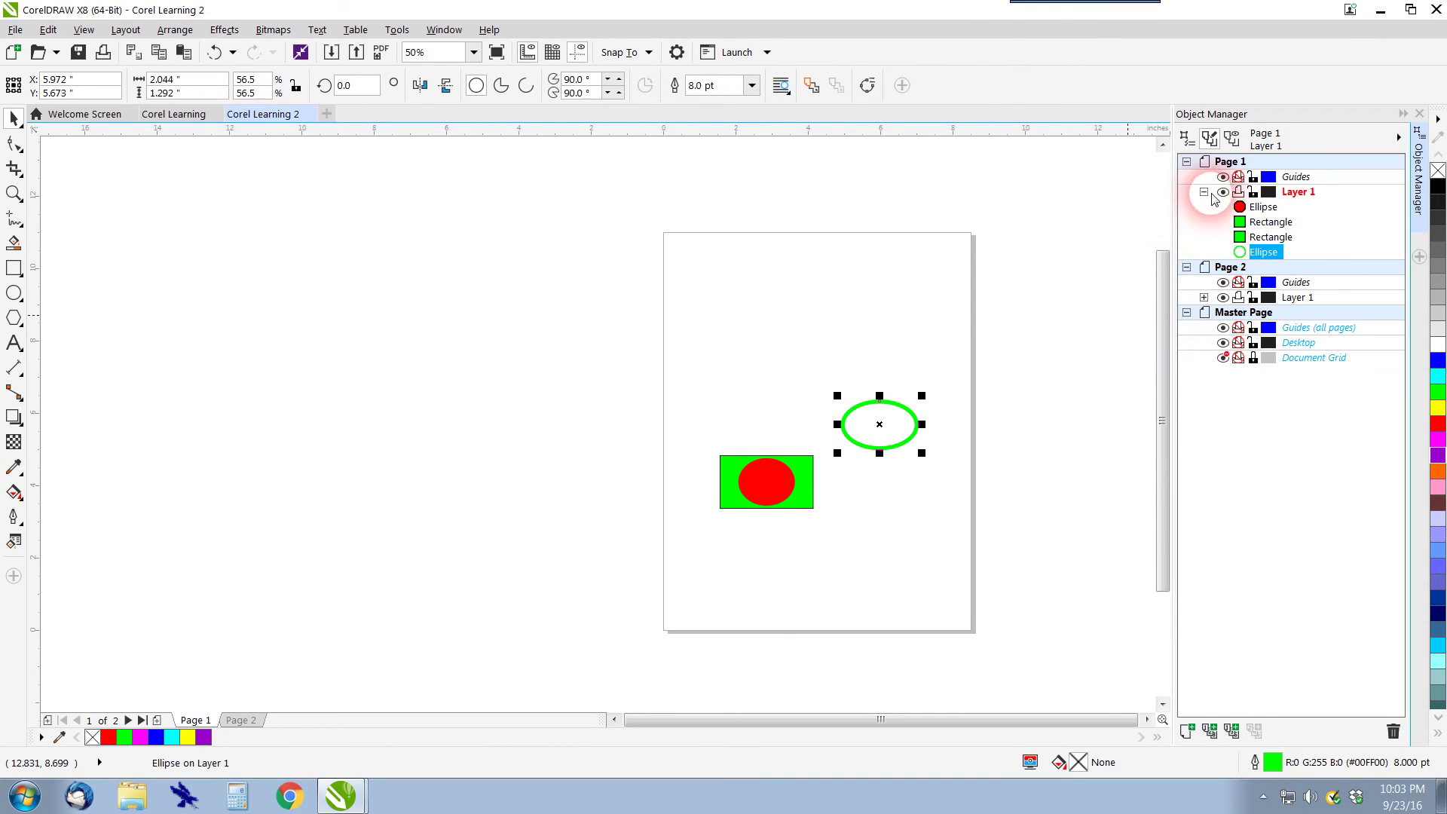
left_click(1204, 192)
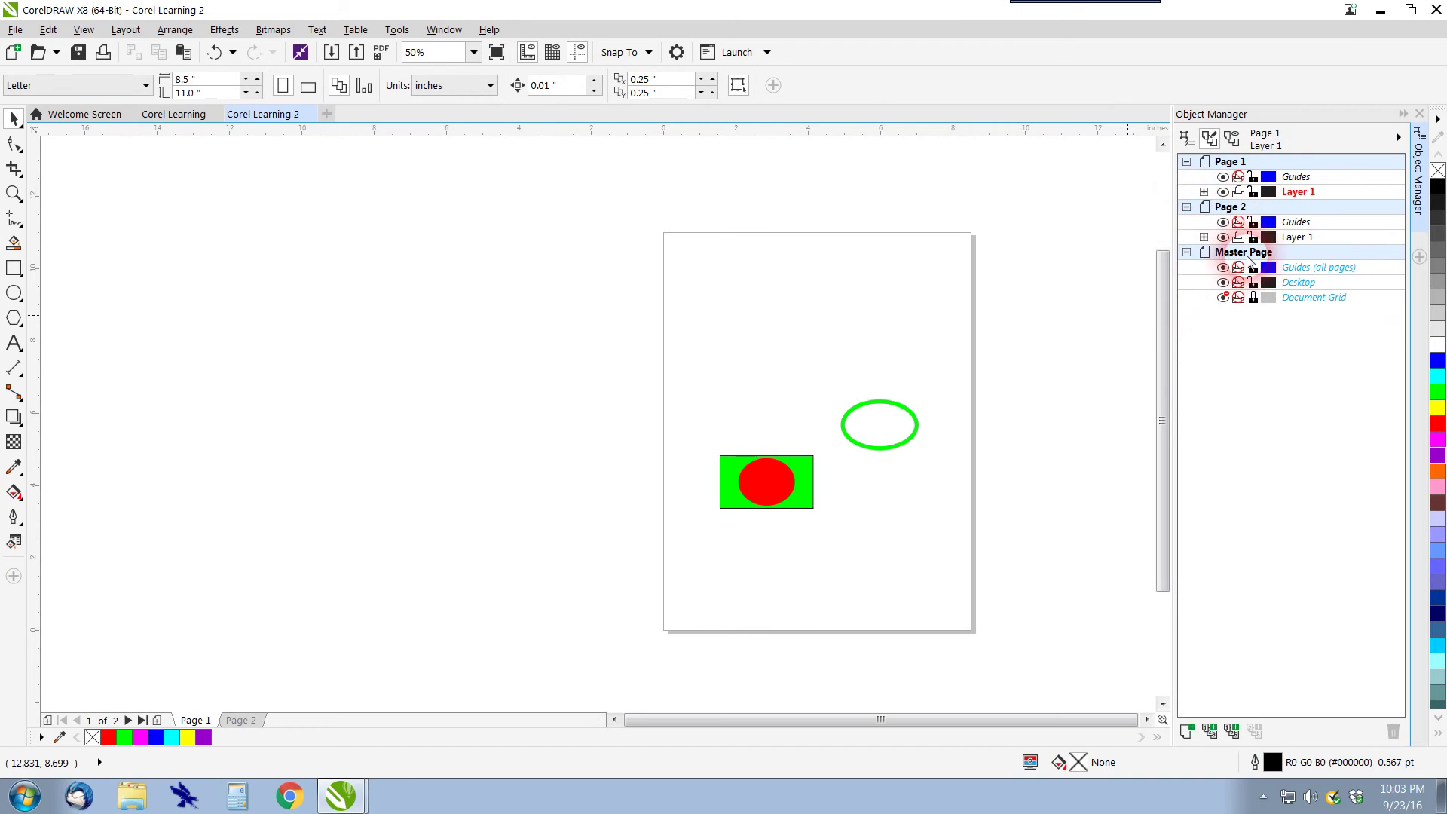
left_click(1204, 237)
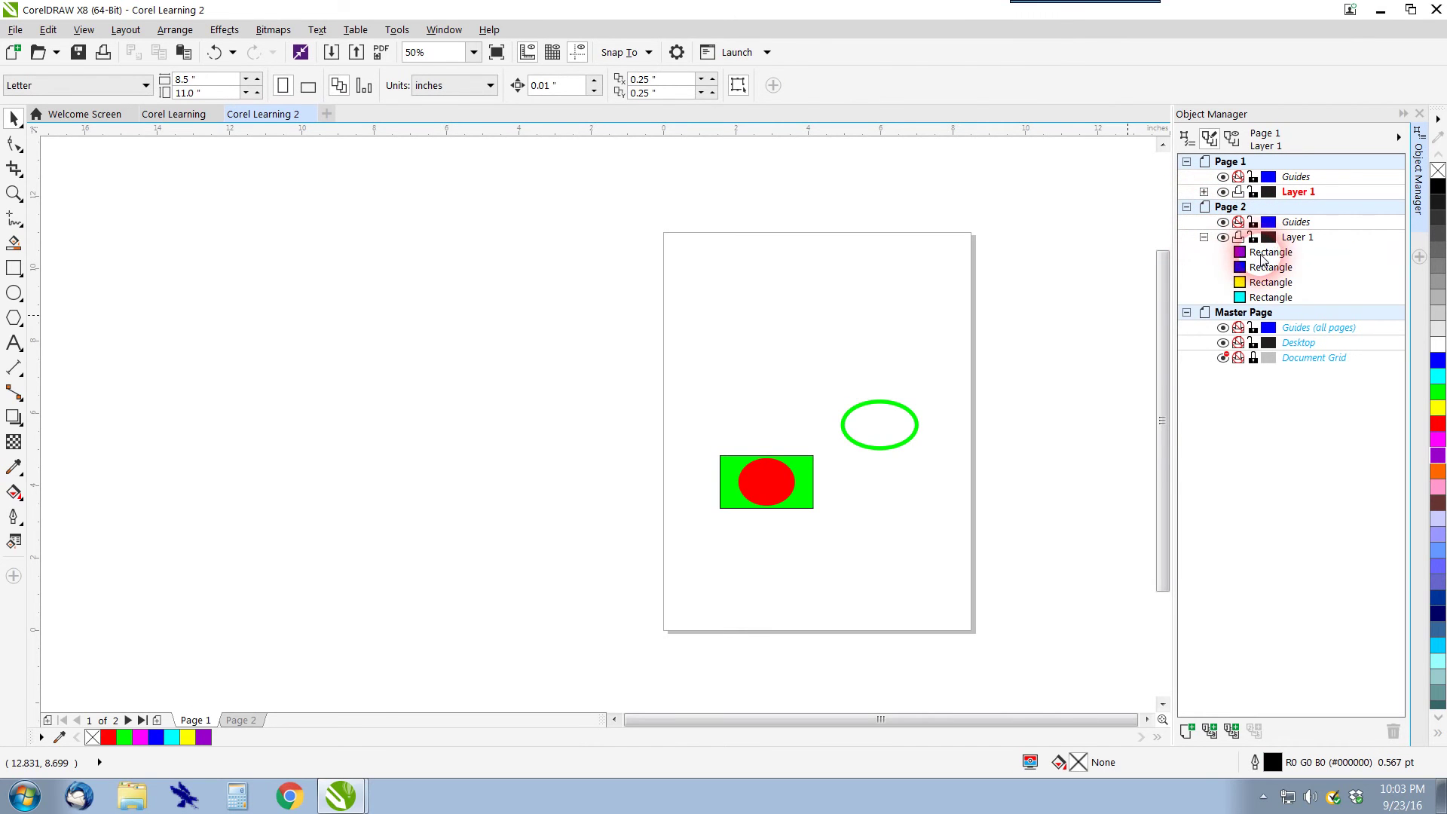
left_click(1262, 255)
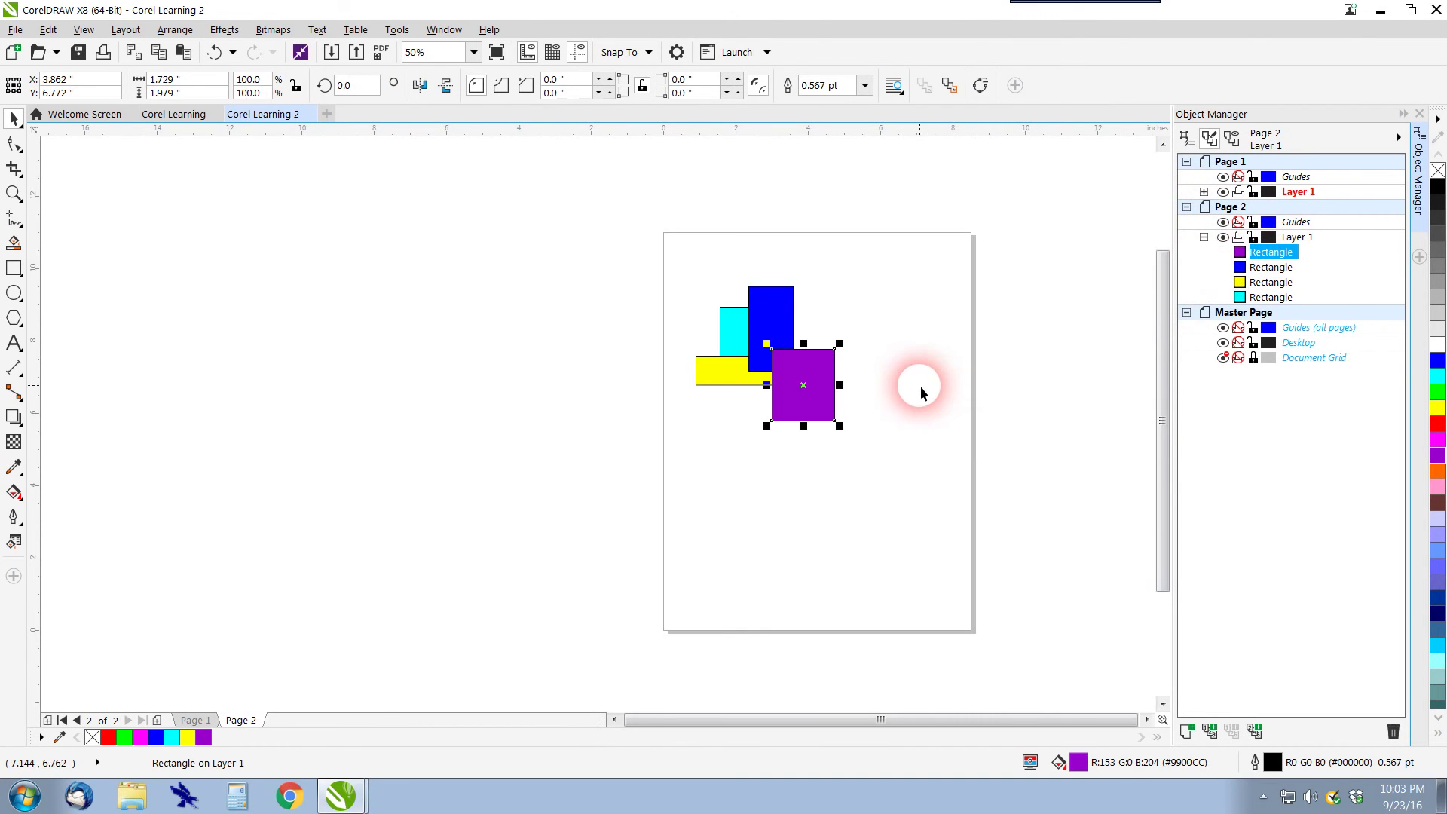
left_click(580, 354)
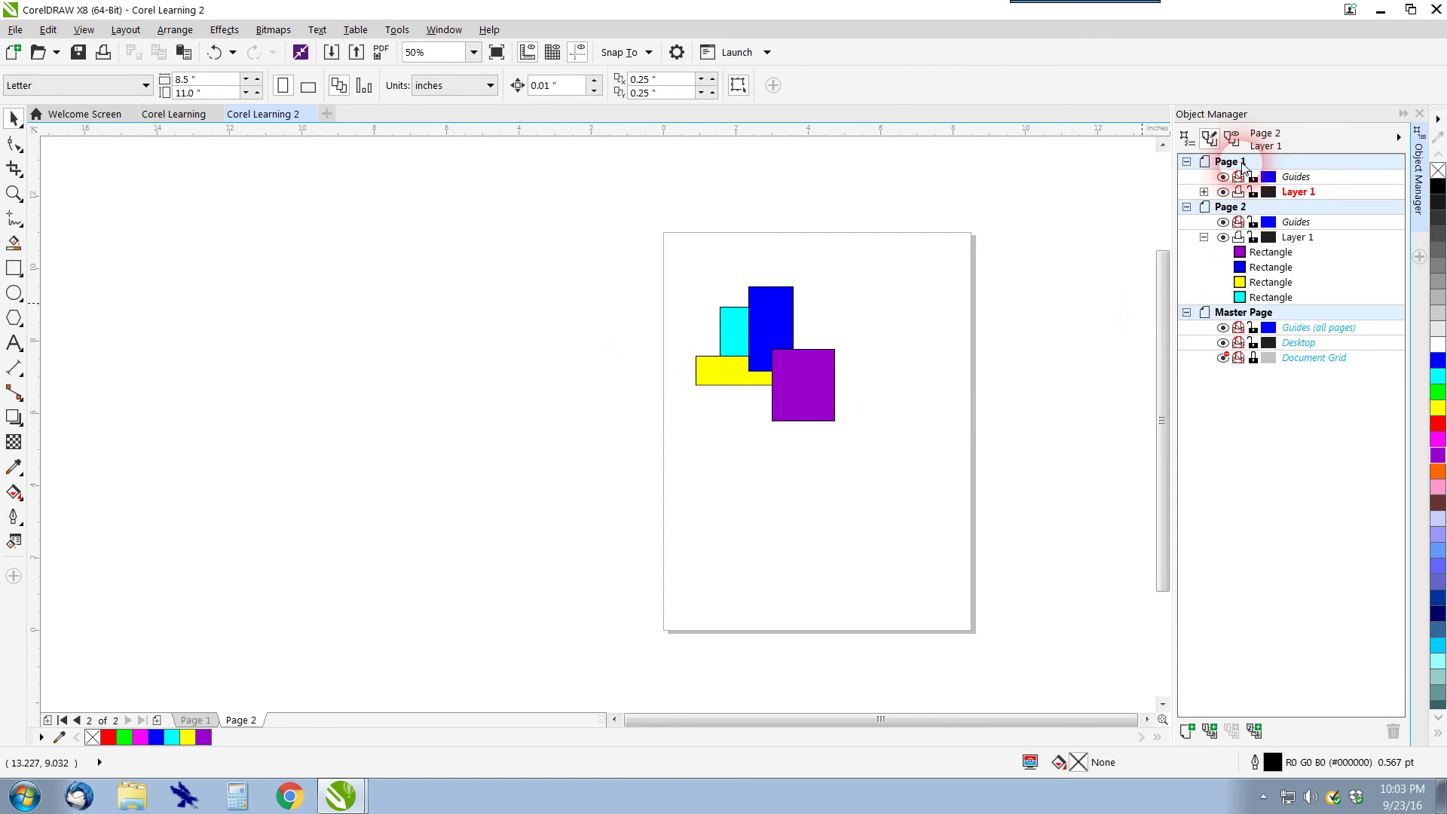
left_click(1206, 207)
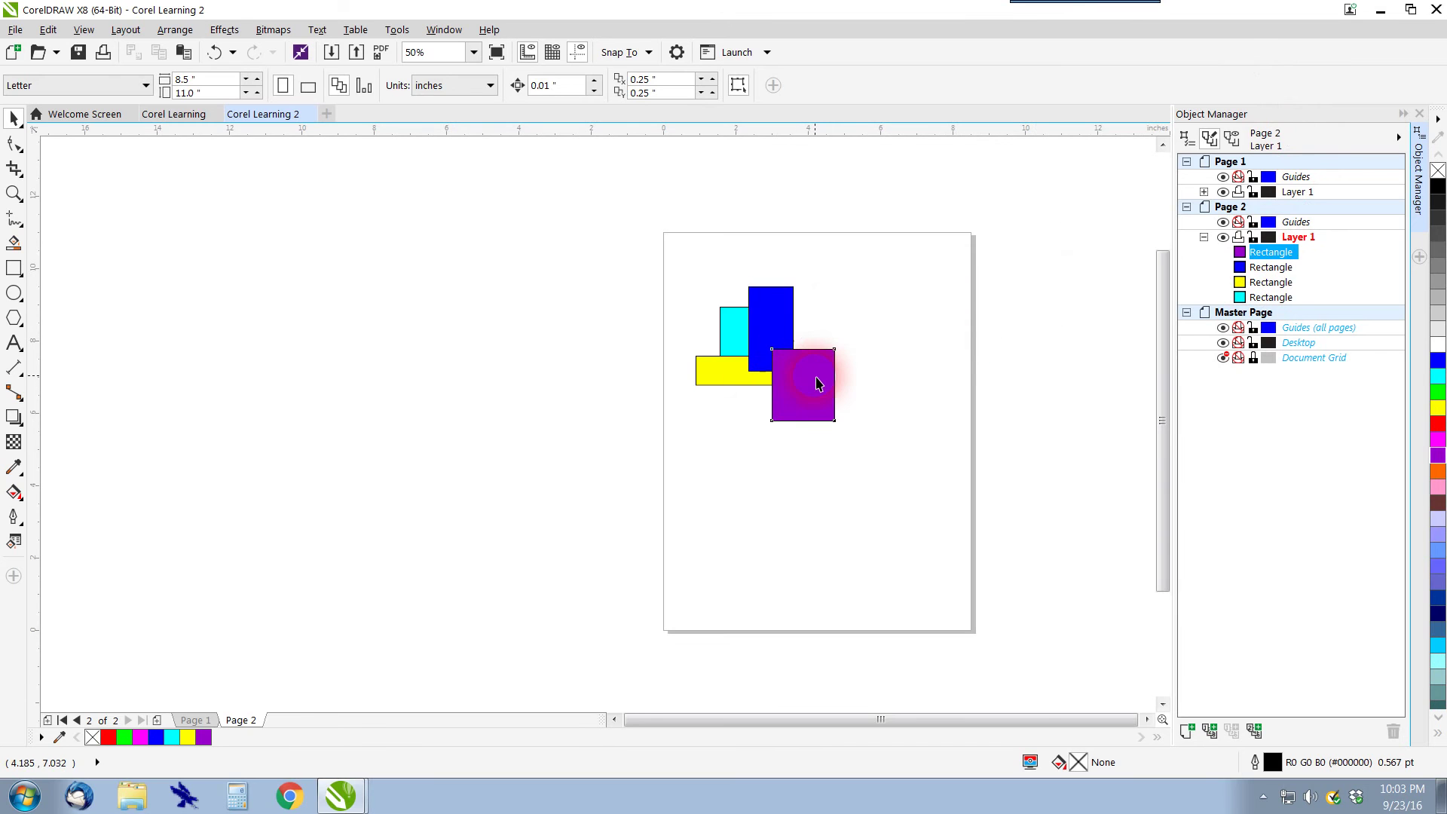
Move the purple rectangle to the page's upper left and scale it up over the others.
left_click_drag(817, 384, 893, 486)
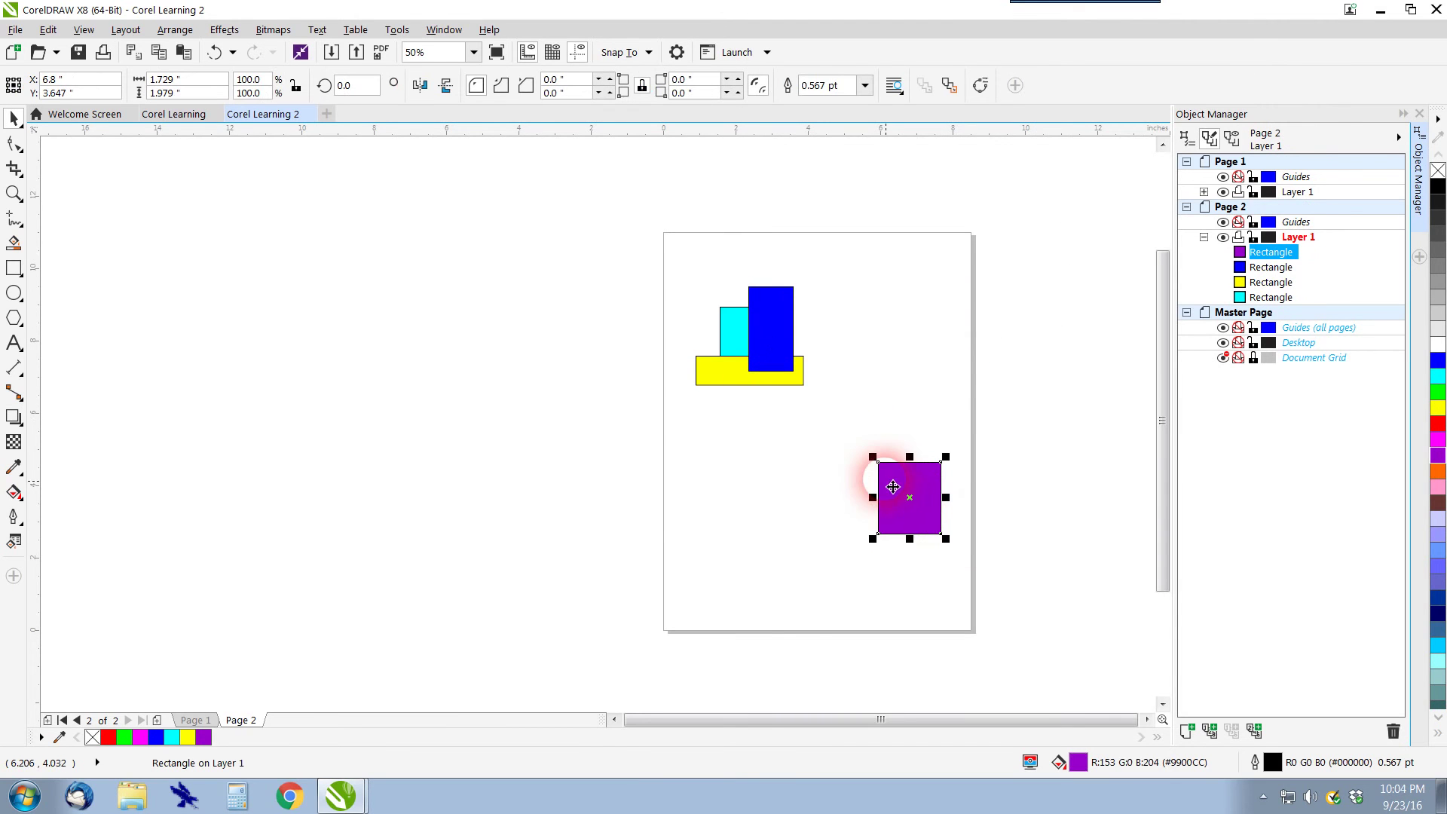
left_click(891, 482)
left_click_drag(888, 473, 672, 258)
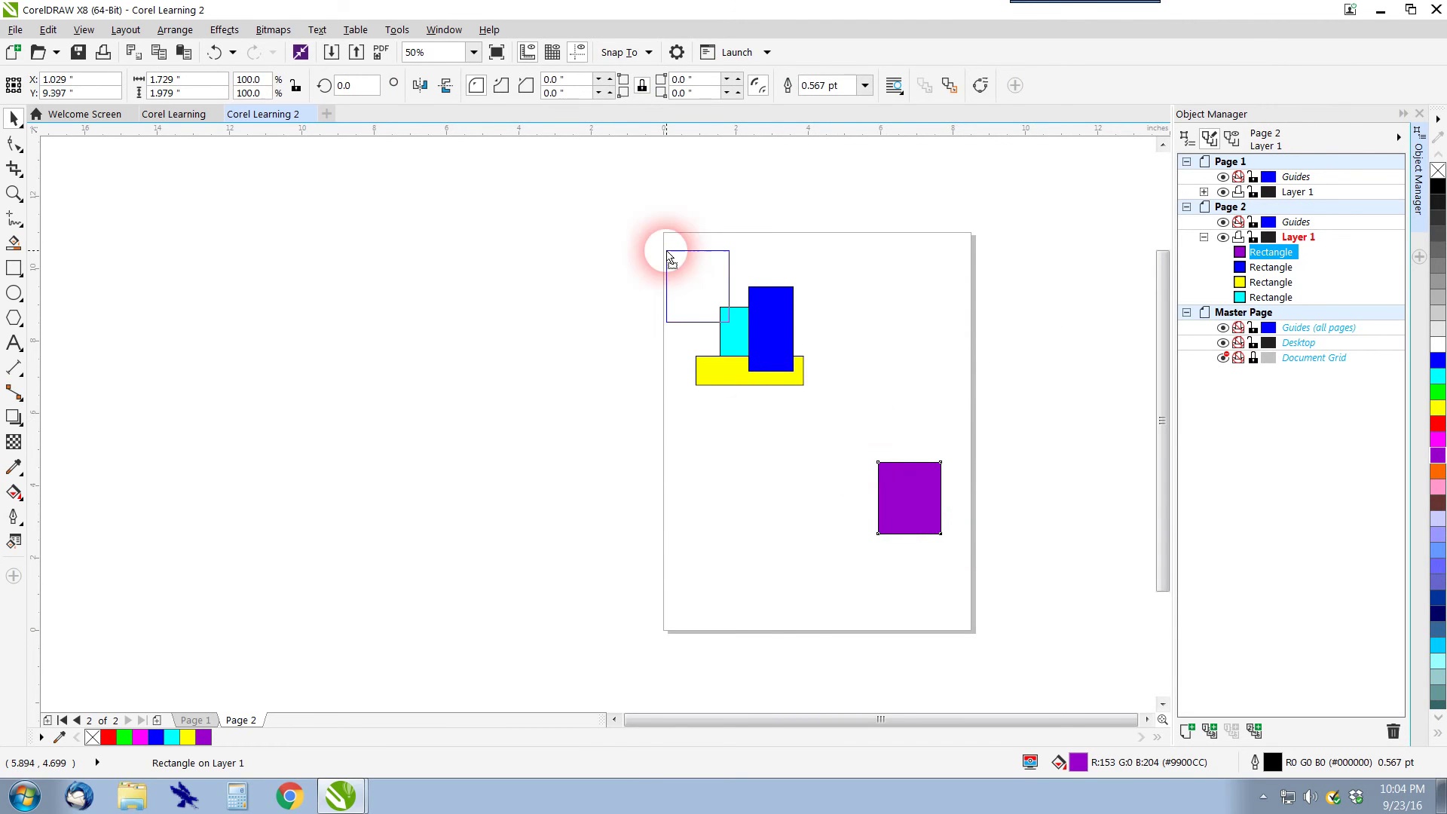
left_click_drag(743, 343, 855, 468)
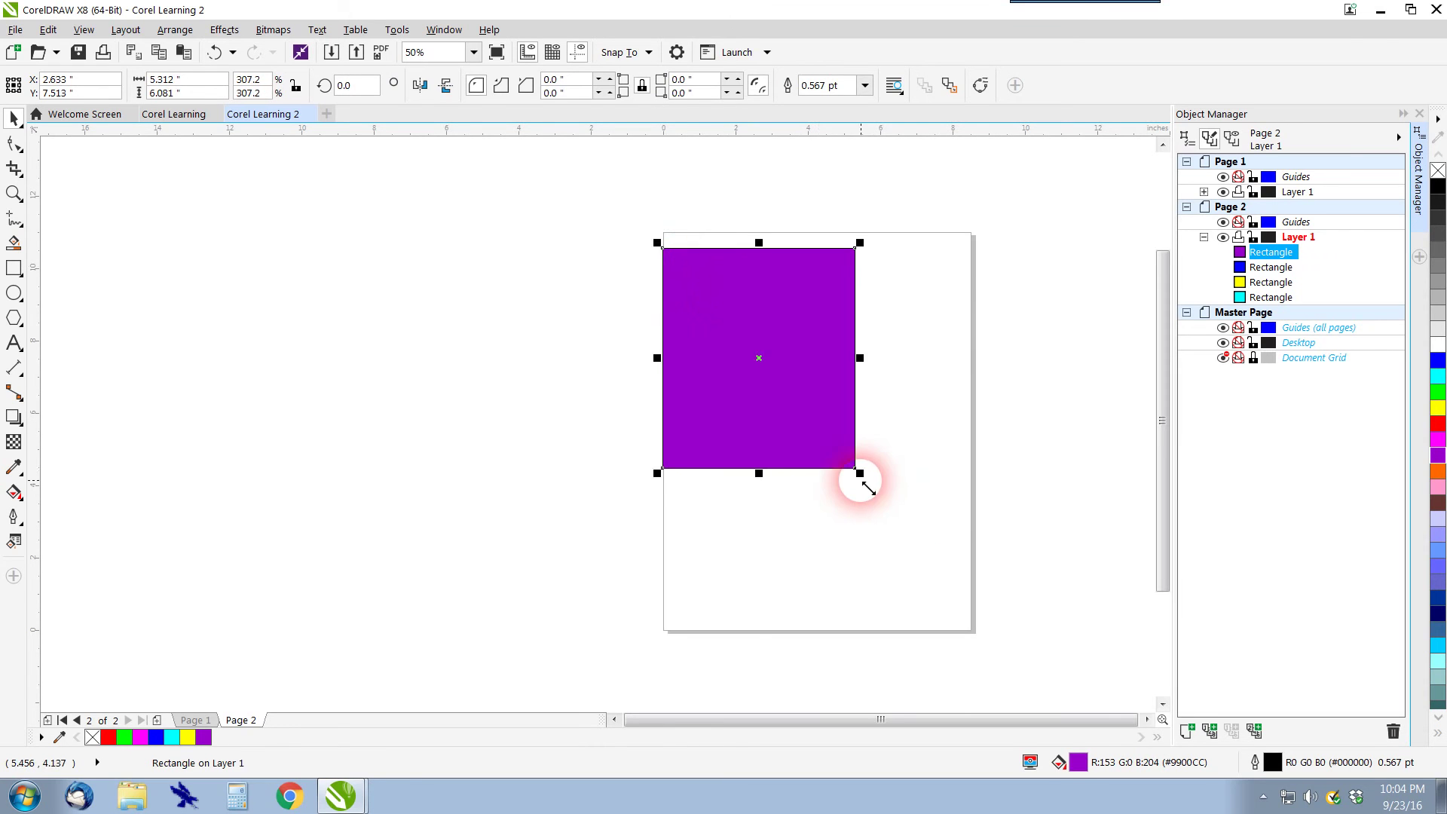
left_click(519, 387)
Move the yellow rectangle off the page to the left.
left_click_drag(581, 205, 957, 624)
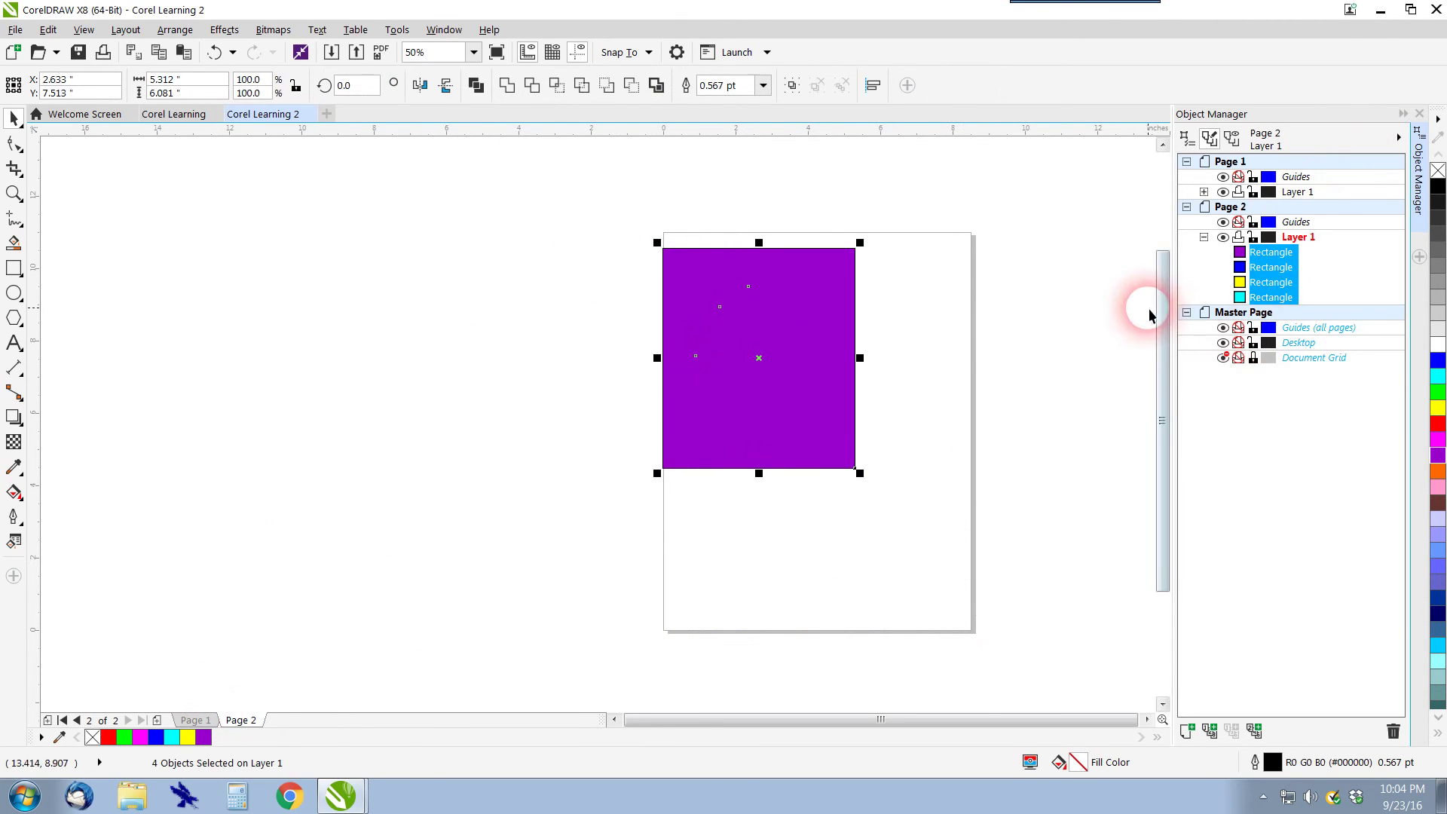
left_click(1269, 283)
left_click(811, 382)
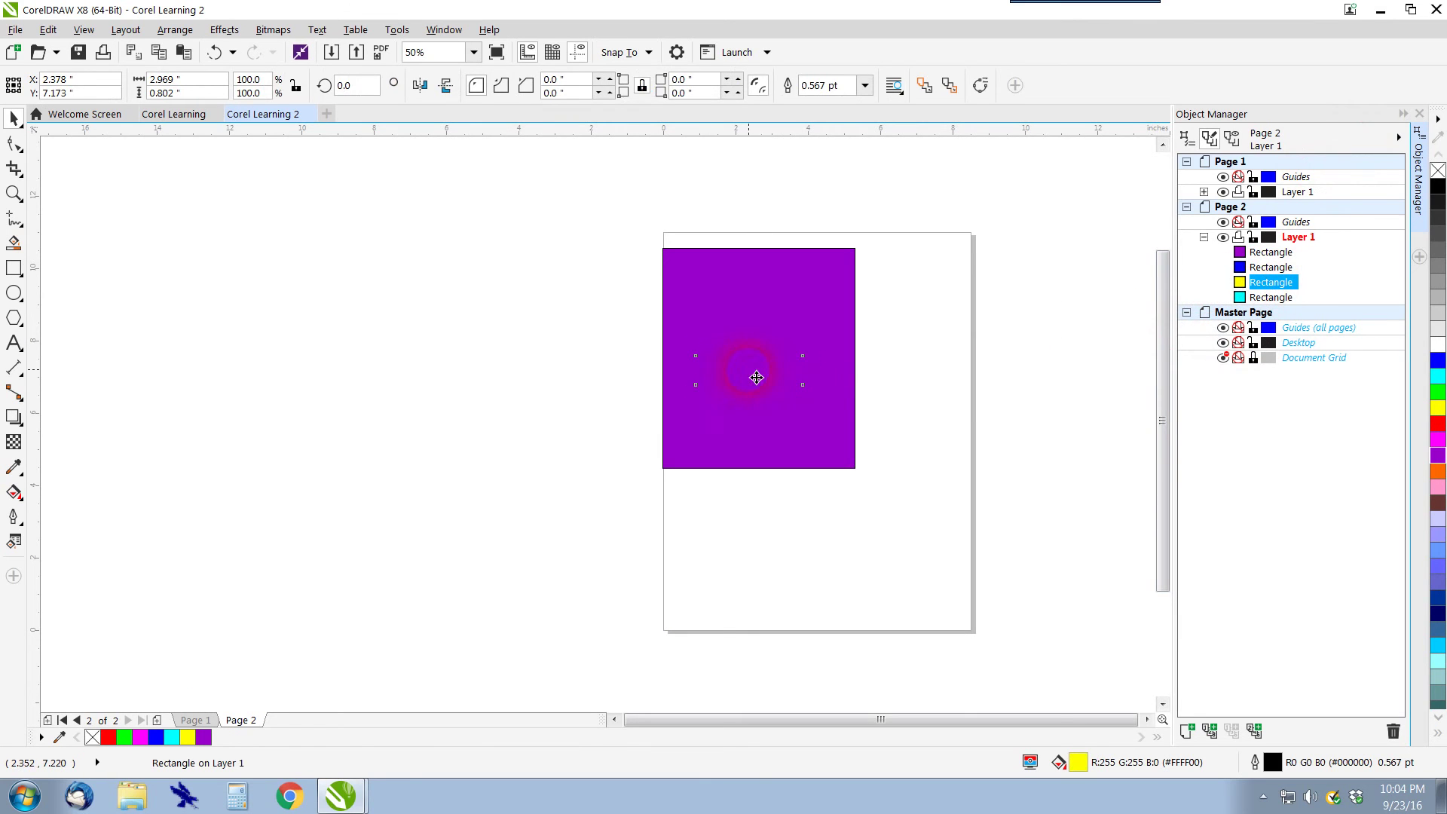
left_click_drag(757, 376, 474, 403)
left_click(536, 450)
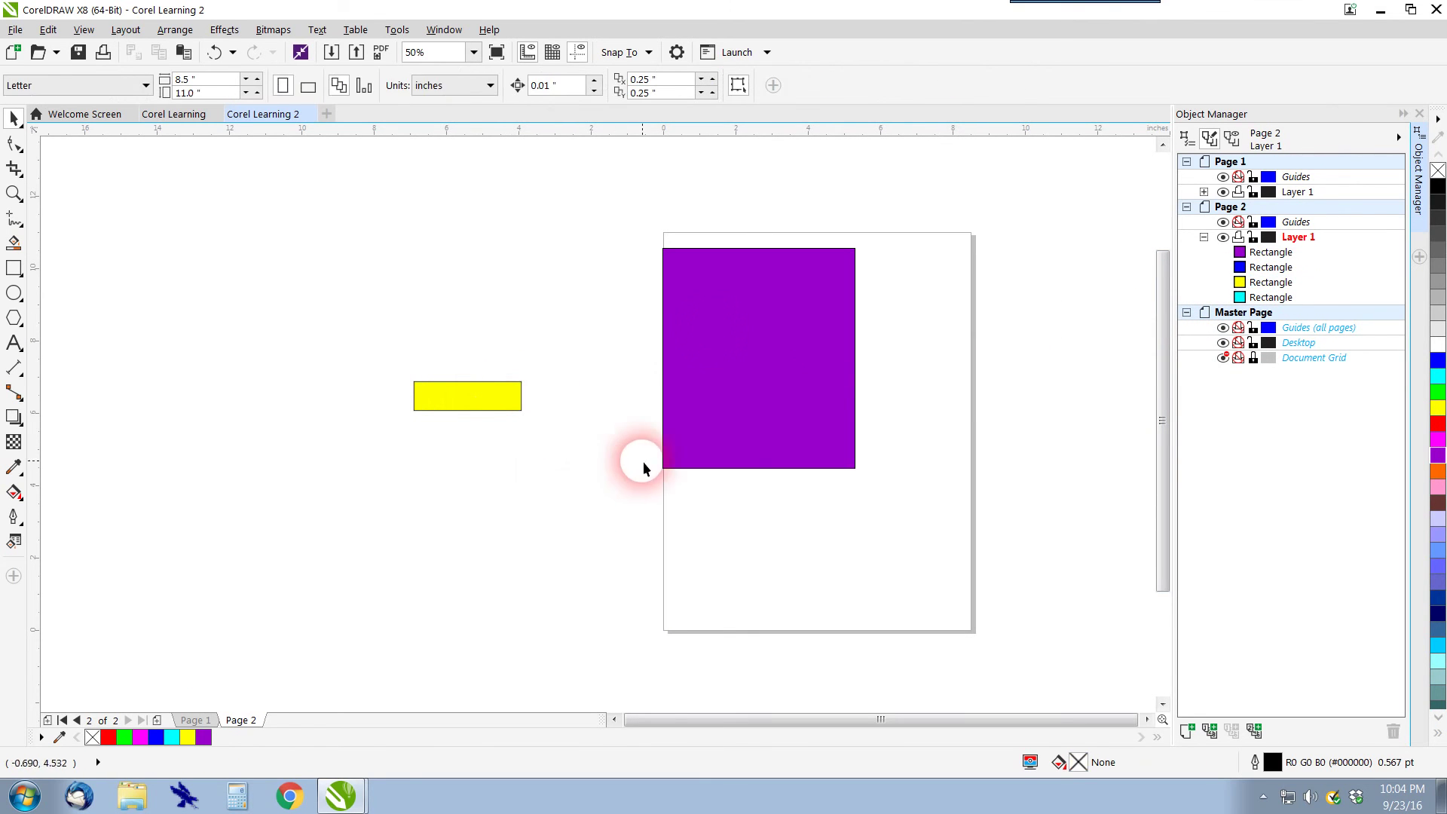
Nudge the purple rectangle slightly right and down, then select the yellow rectangle.
left_click(720, 338)
left_click_drag(747, 403, 747, 407)
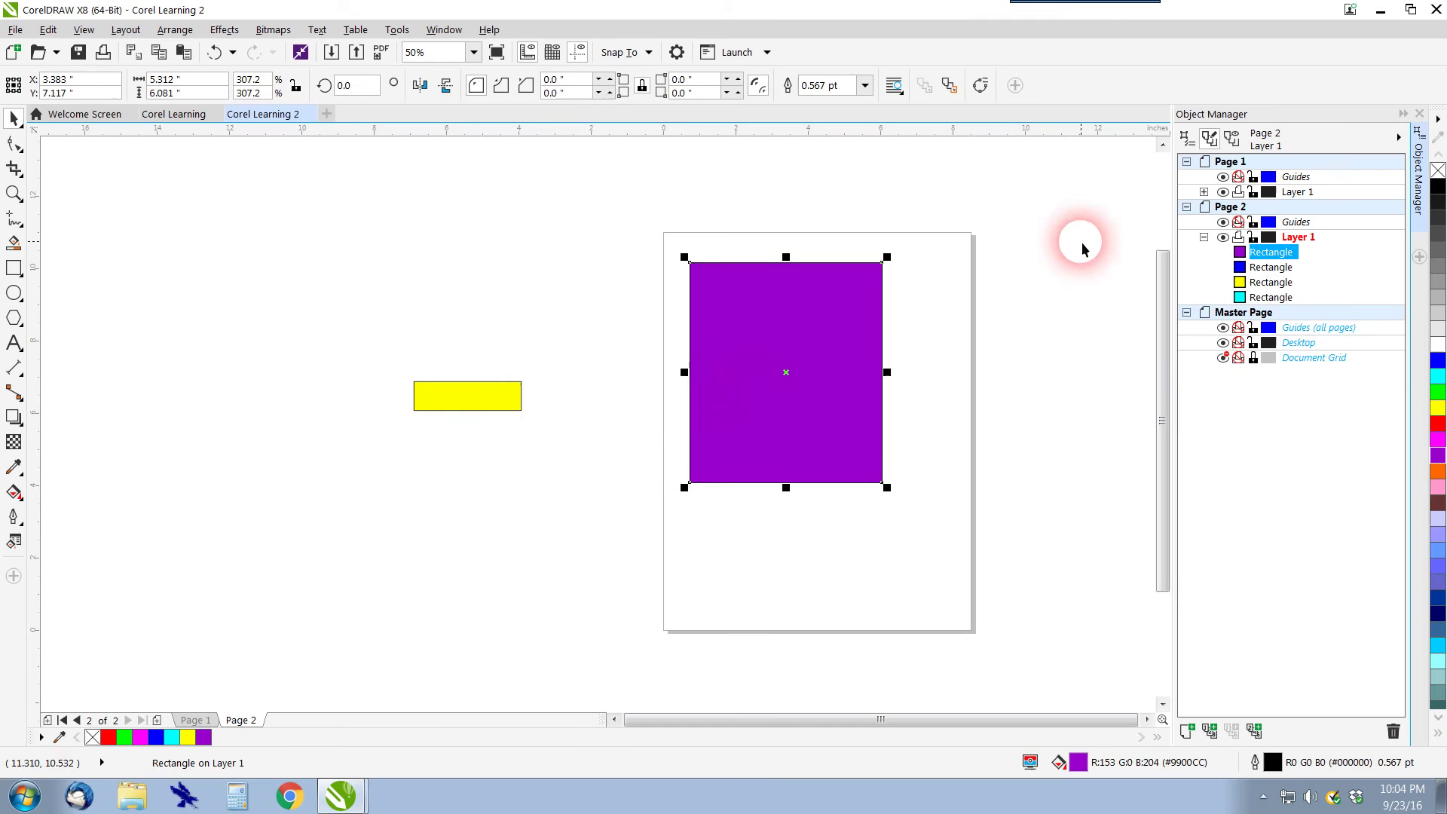
left_click(602, 372)
left_click(791, 372)
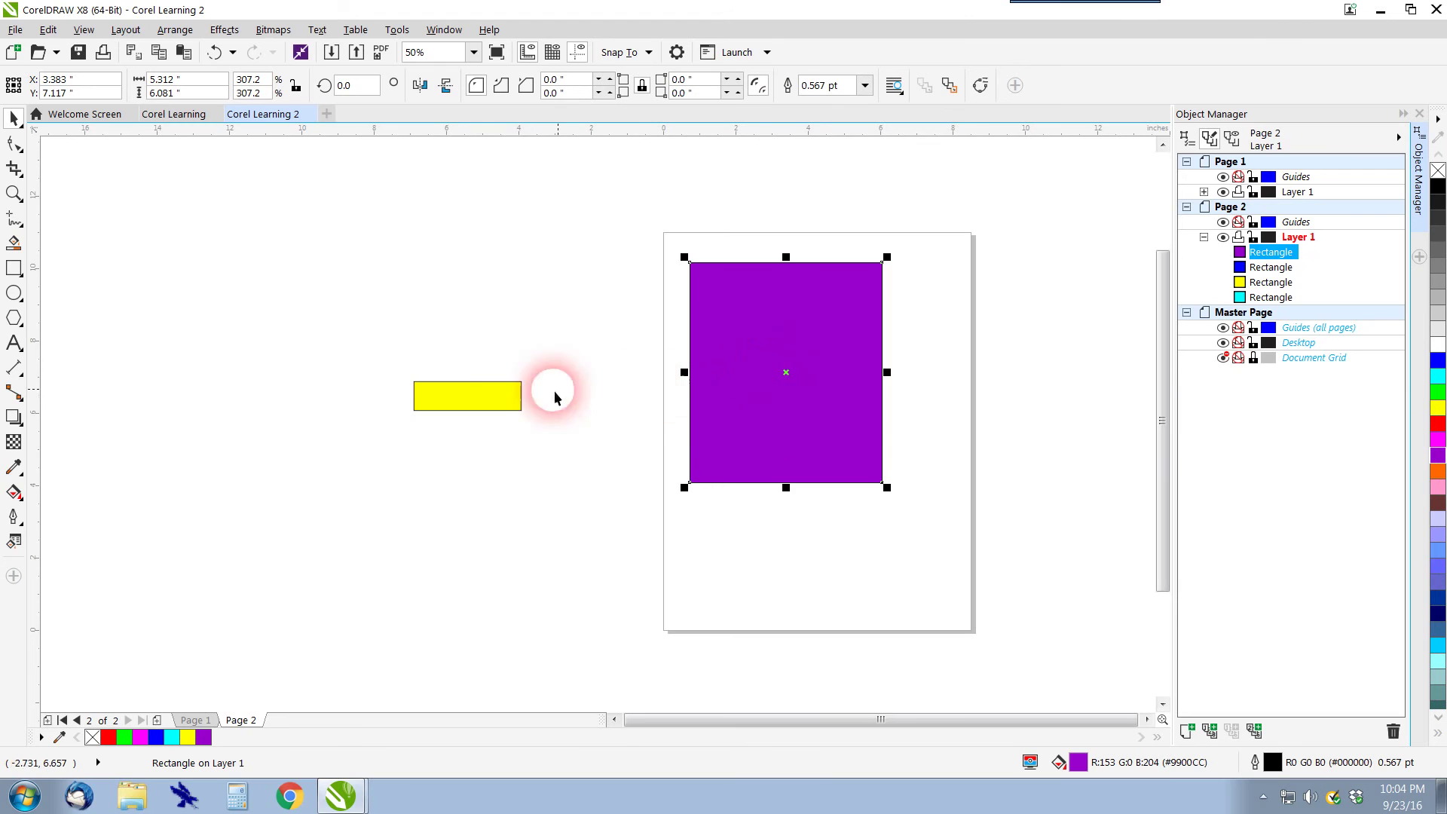
left_click(490, 396)
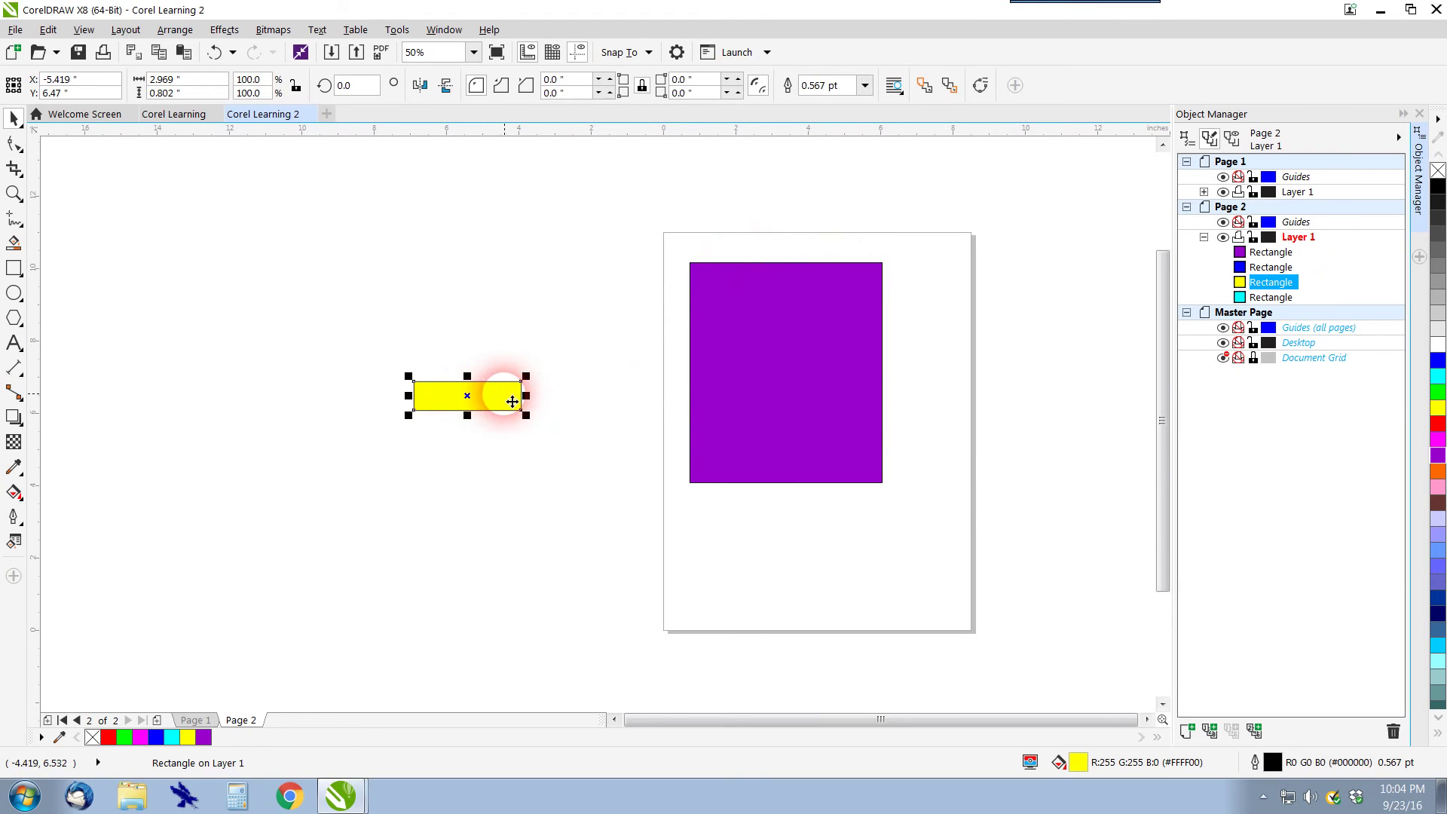
Give the yellow rectangle a 12 pt blue outline and reselect it after zooming in.
right_click(1439, 362)
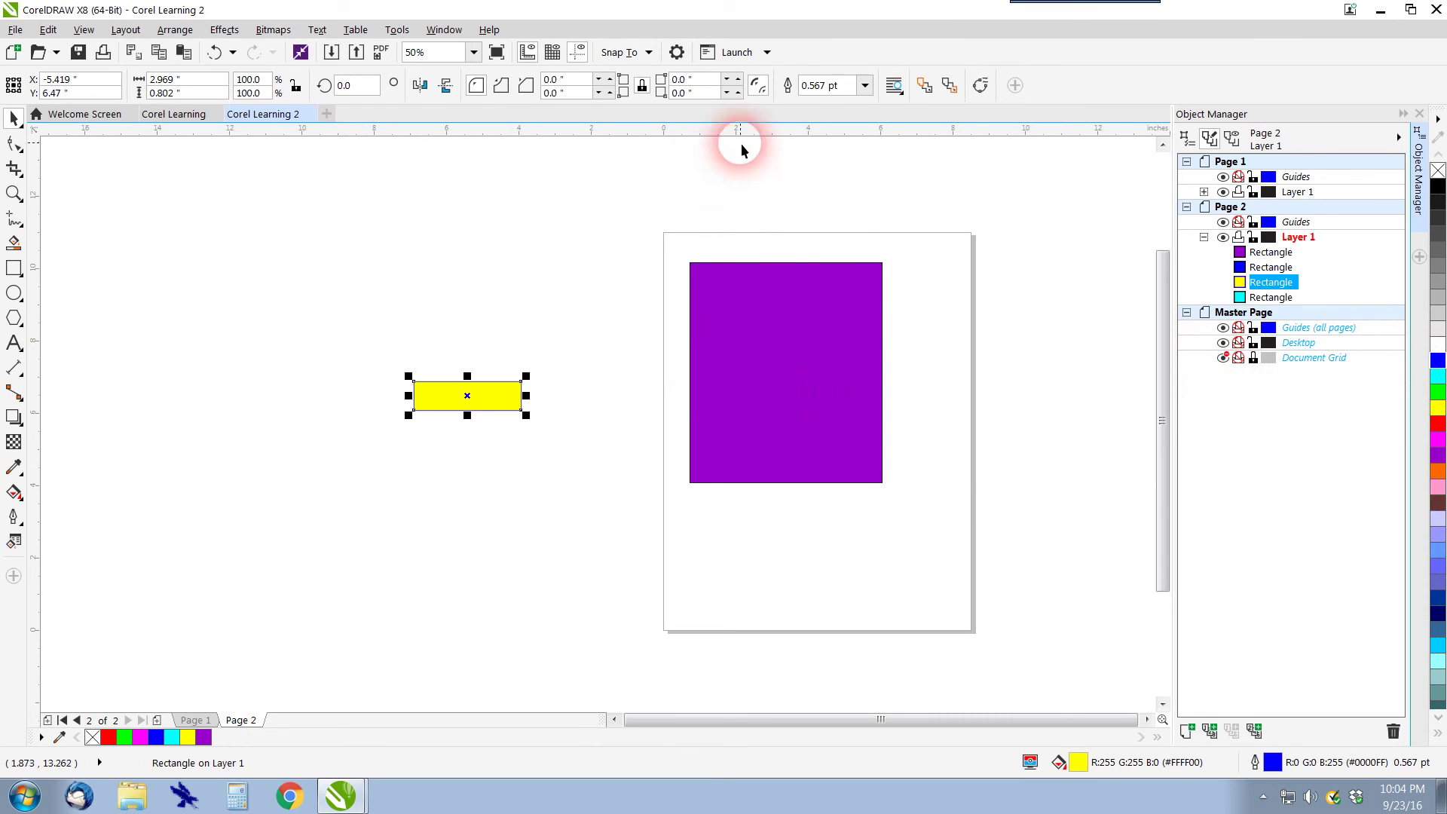
left_click(865, 85)
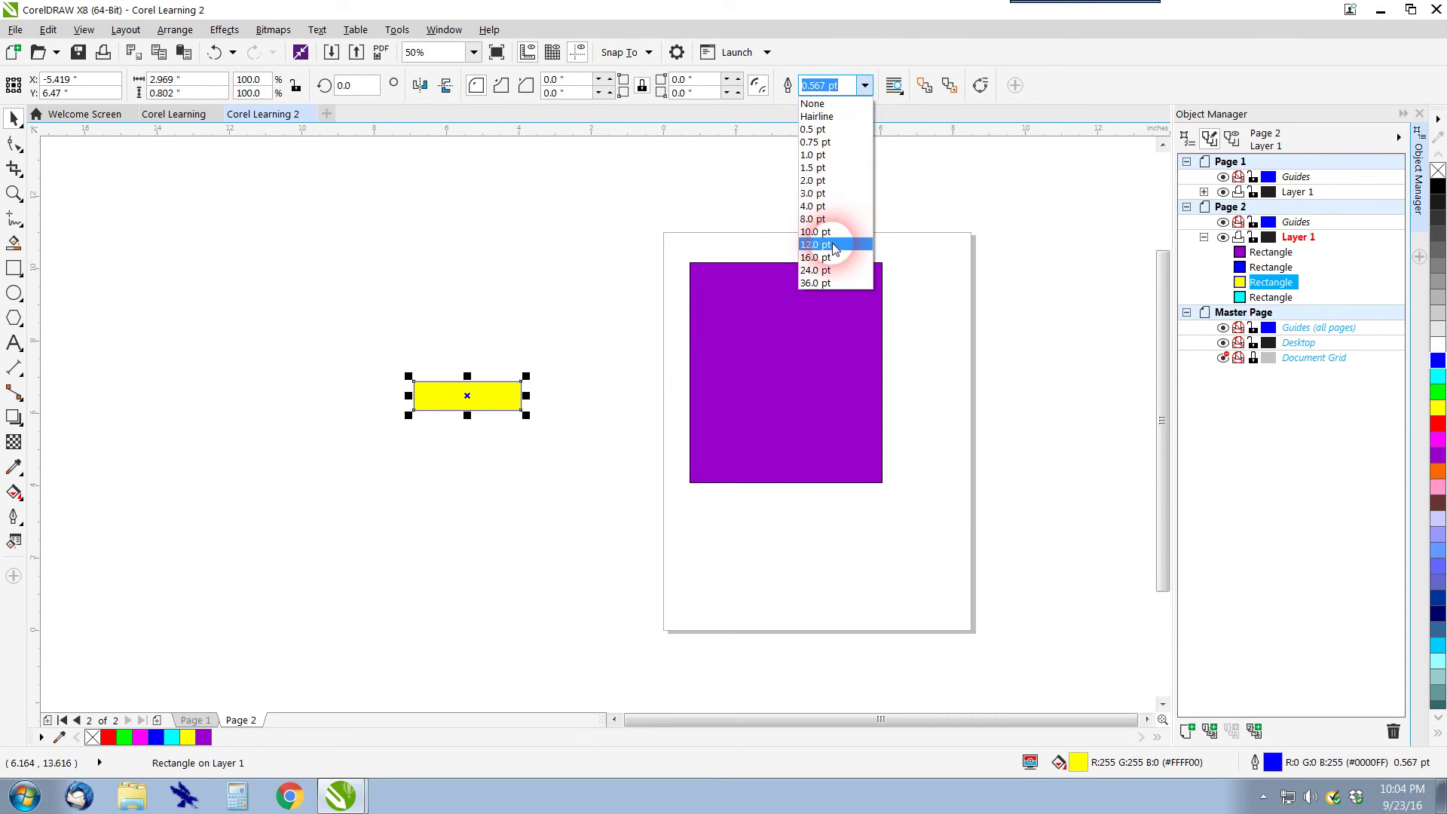
left_click(829, 242)
left_click(543, 393)
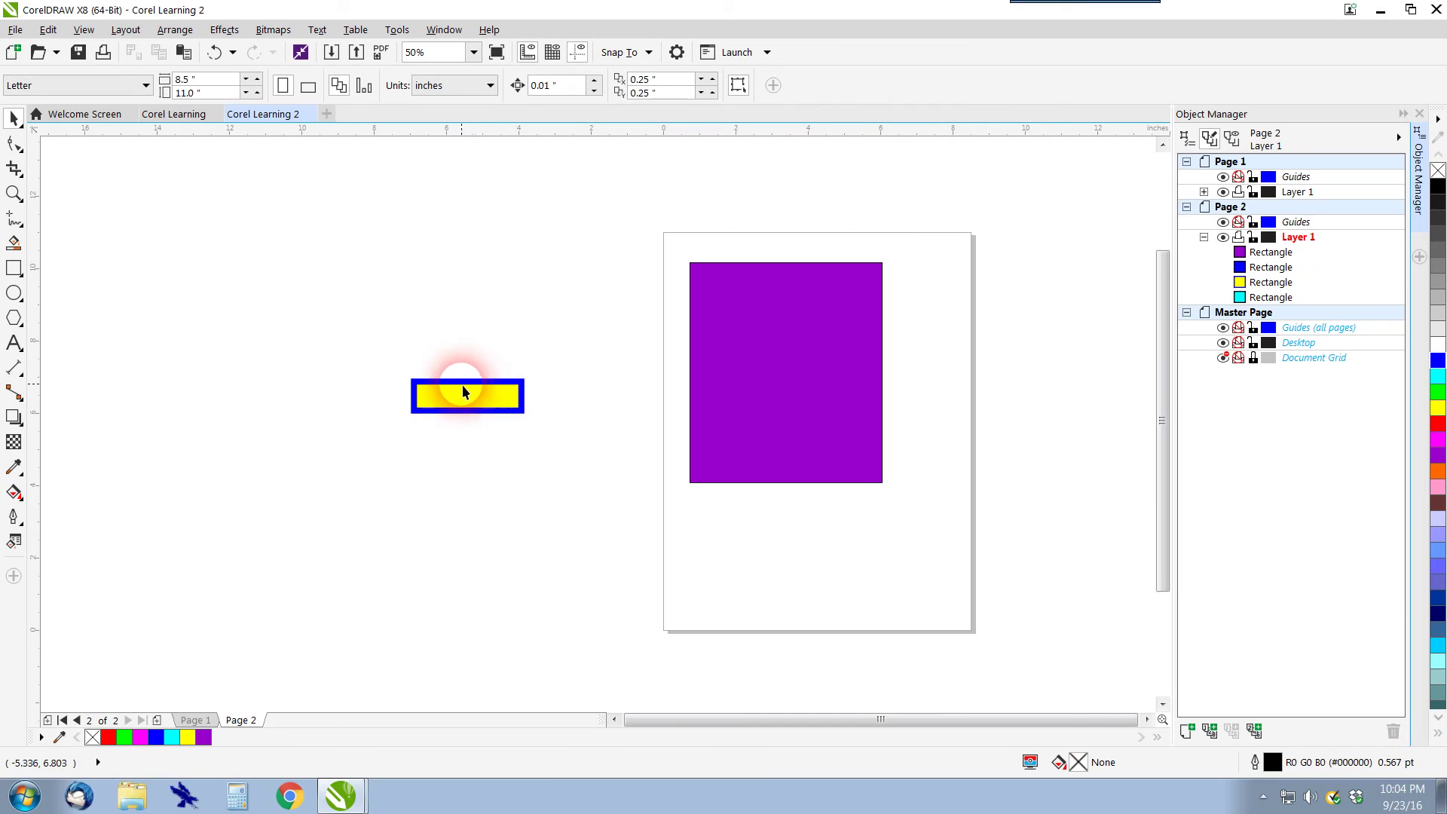
left_click_drag(387, 372, 591, 454)
left_click(591, 453)
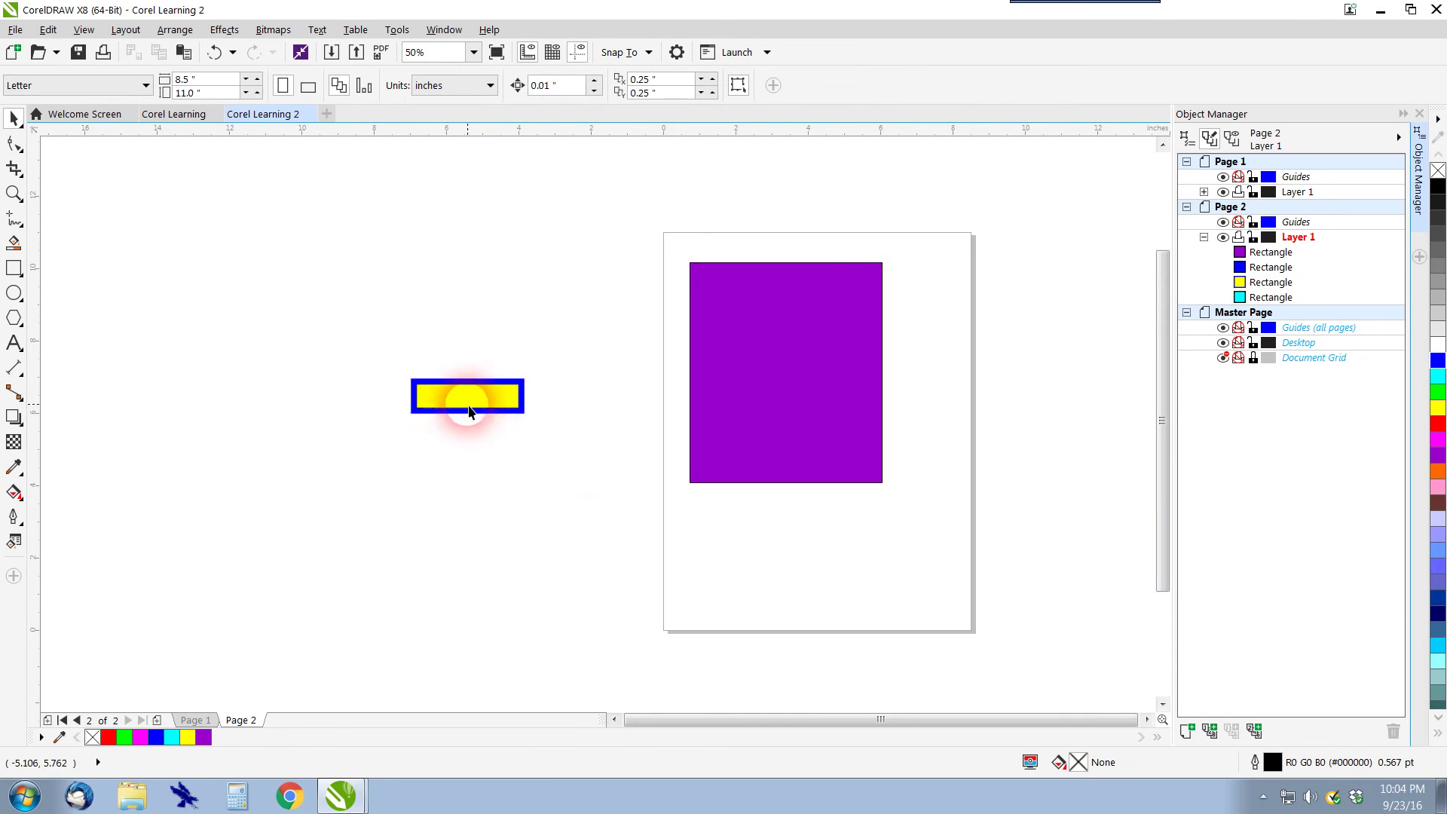
scroll(469, 410, "up", 2)
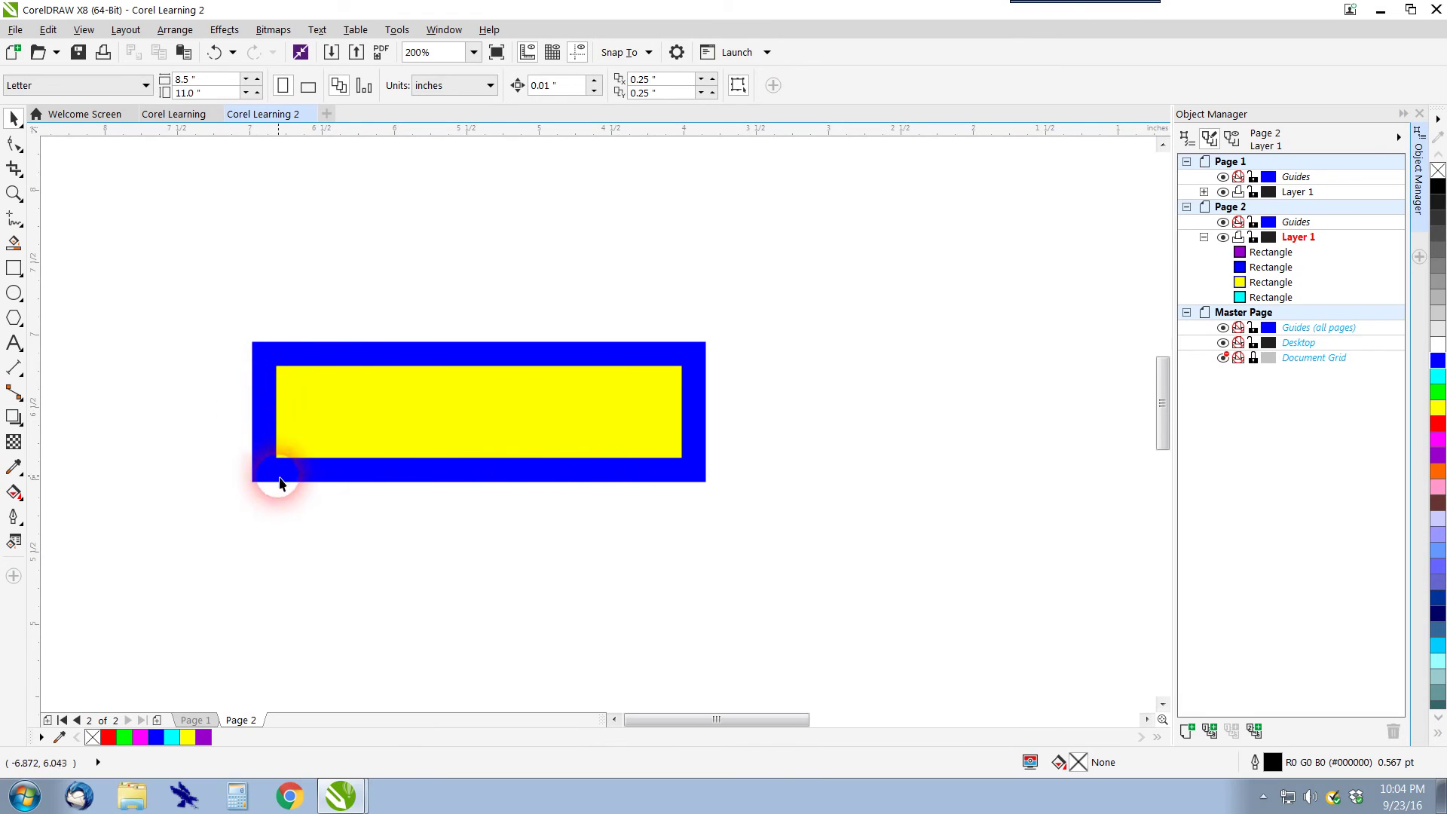
left_click(583, 425)
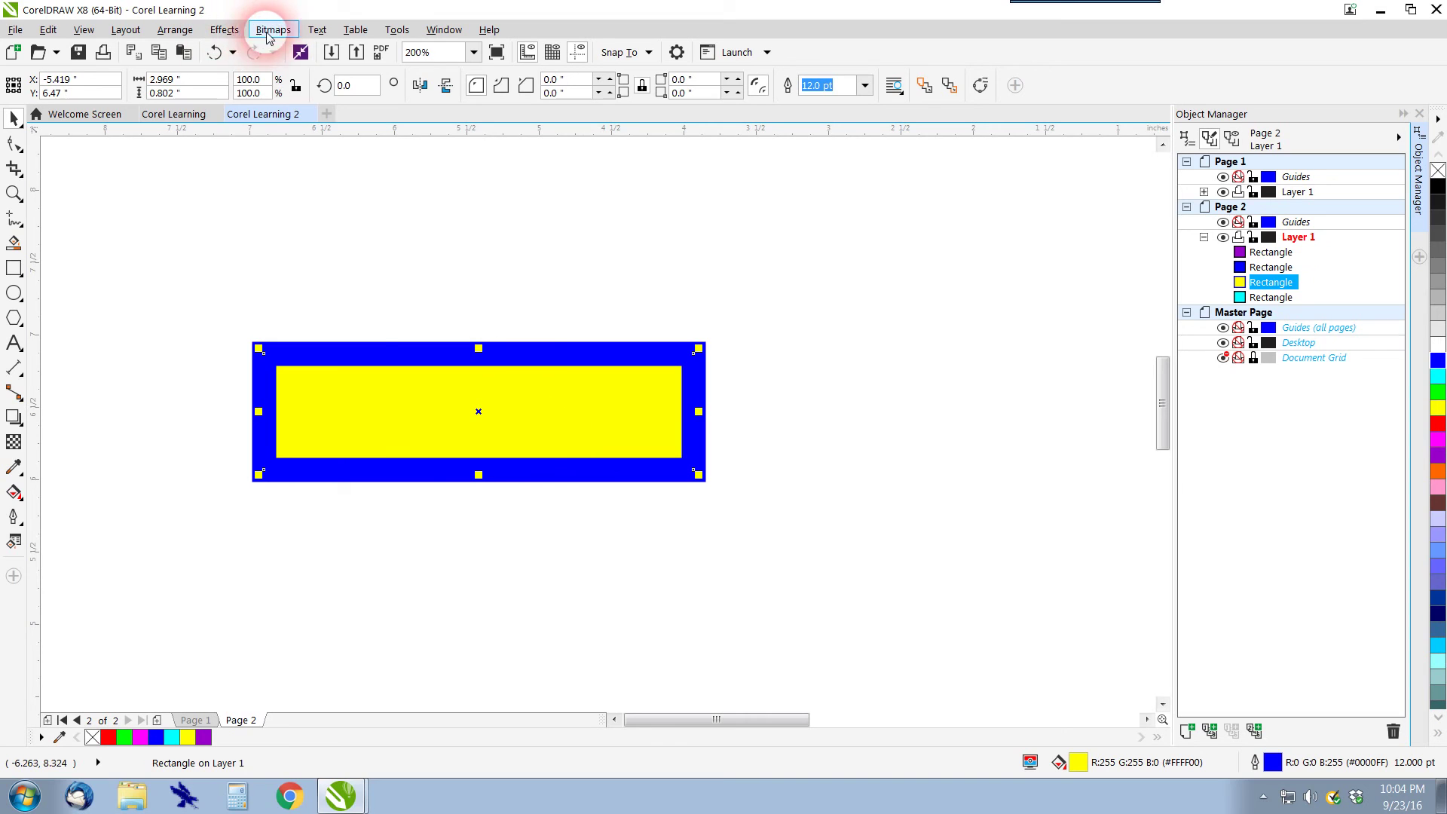
Move the blue-outlined rectangle right toward the view centre.
left_click(180, 32)
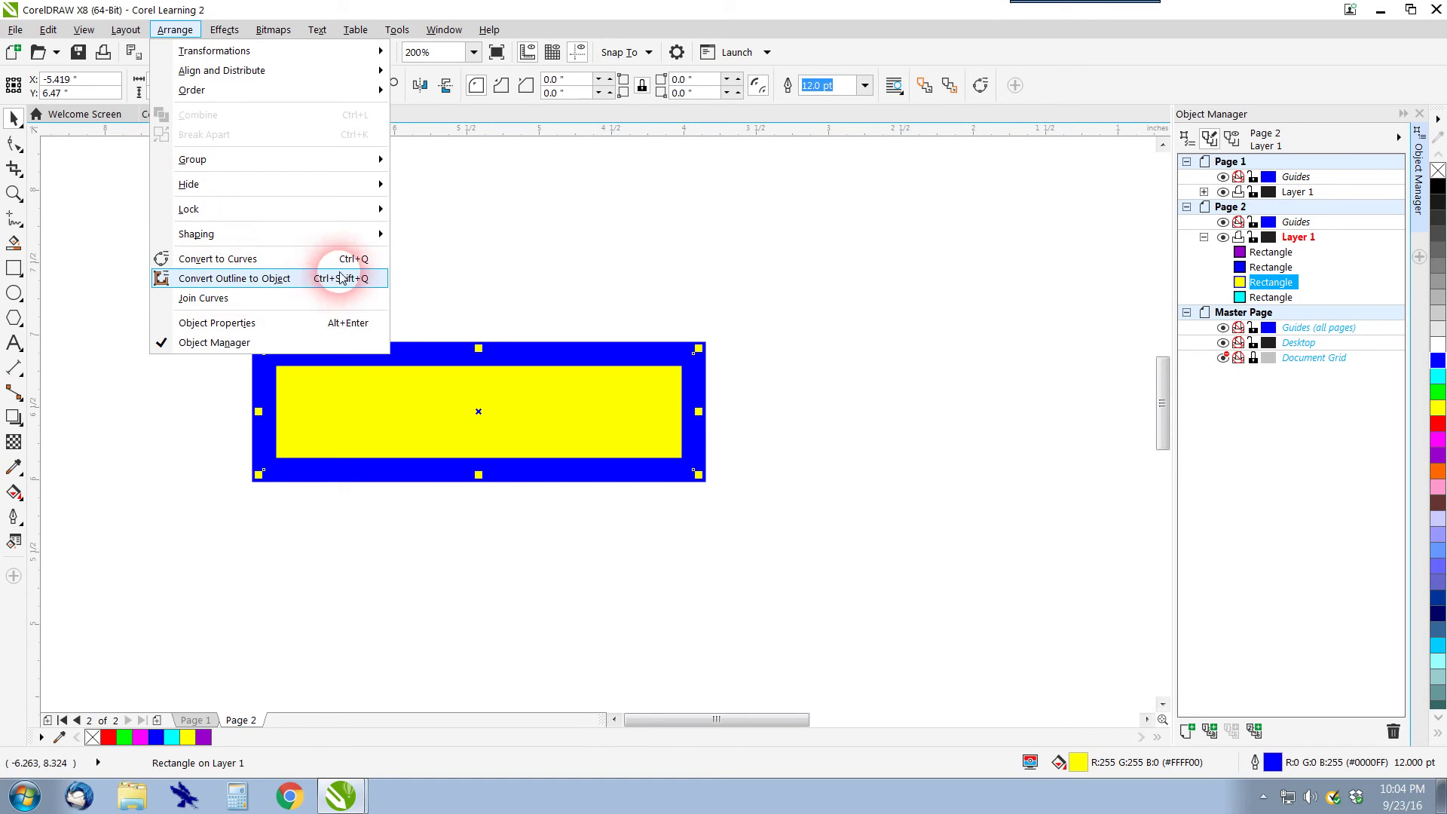
left_click(452, 264)
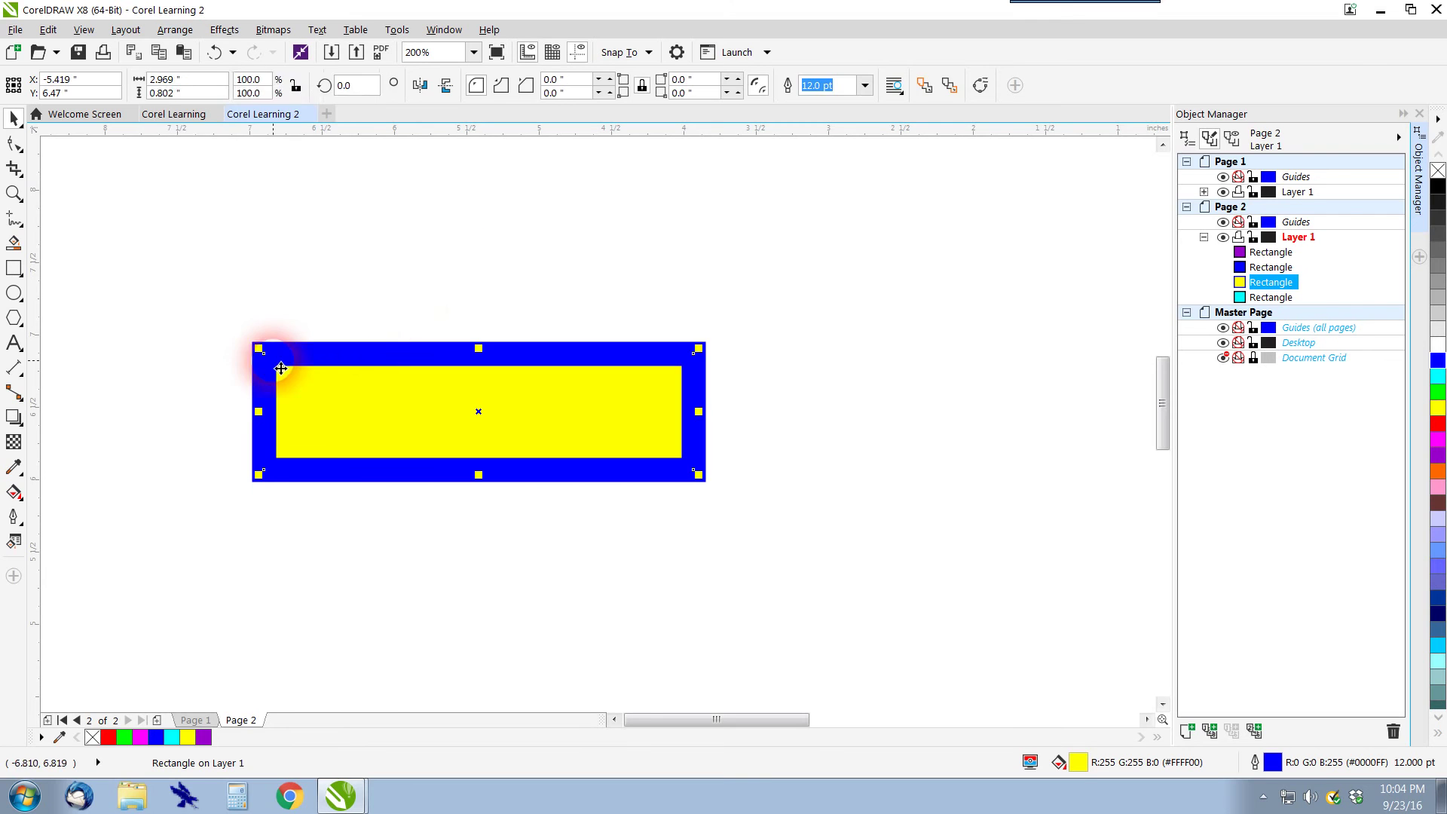
mouse_move(332, 391)
left_mouse_down()
mouse_move(429, 385)
mouse_move(543, 319)
mouse_move(494, 432)
left_mouse_up()
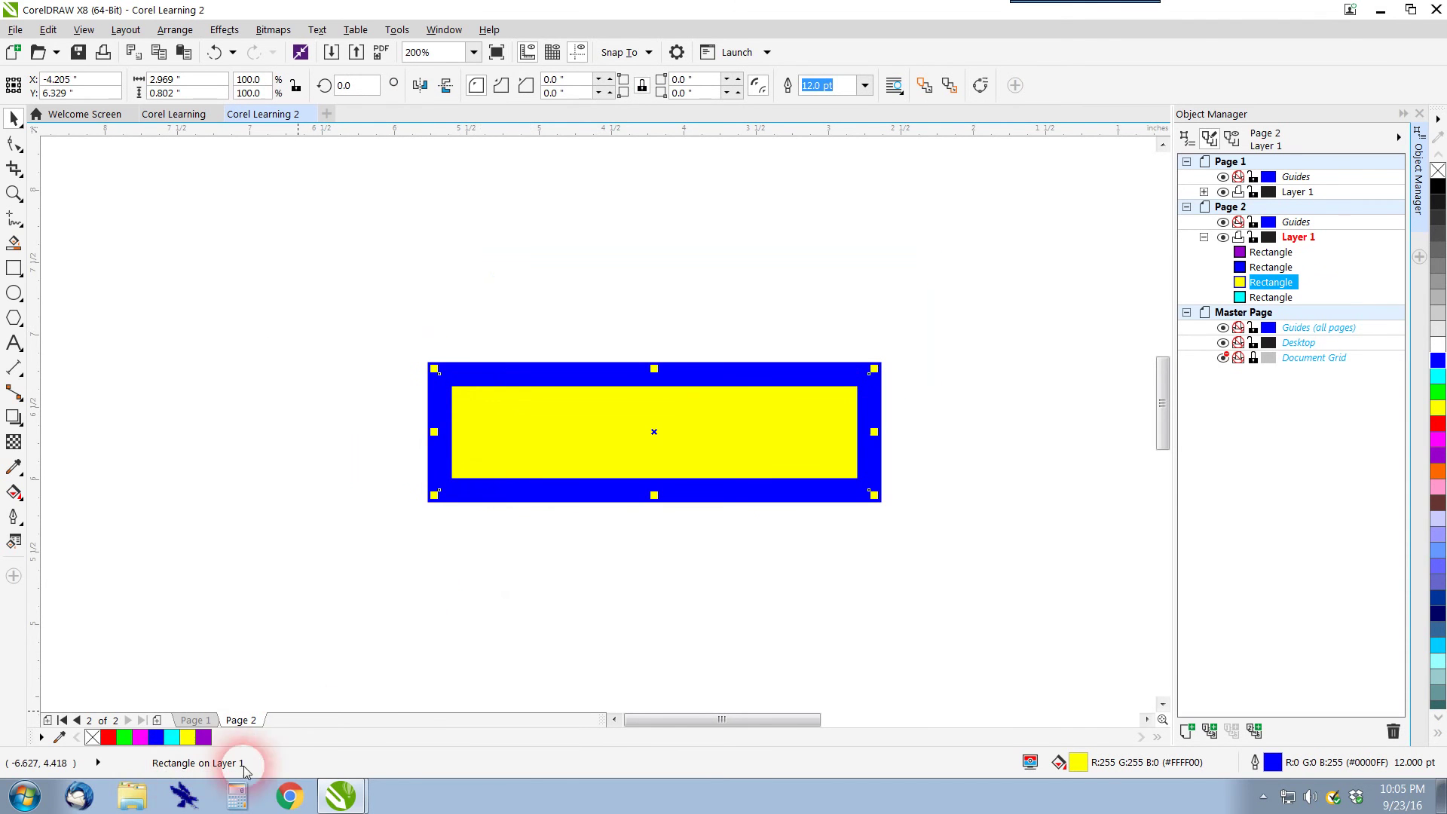
left_click(450, 563)
left_click(507, 414)
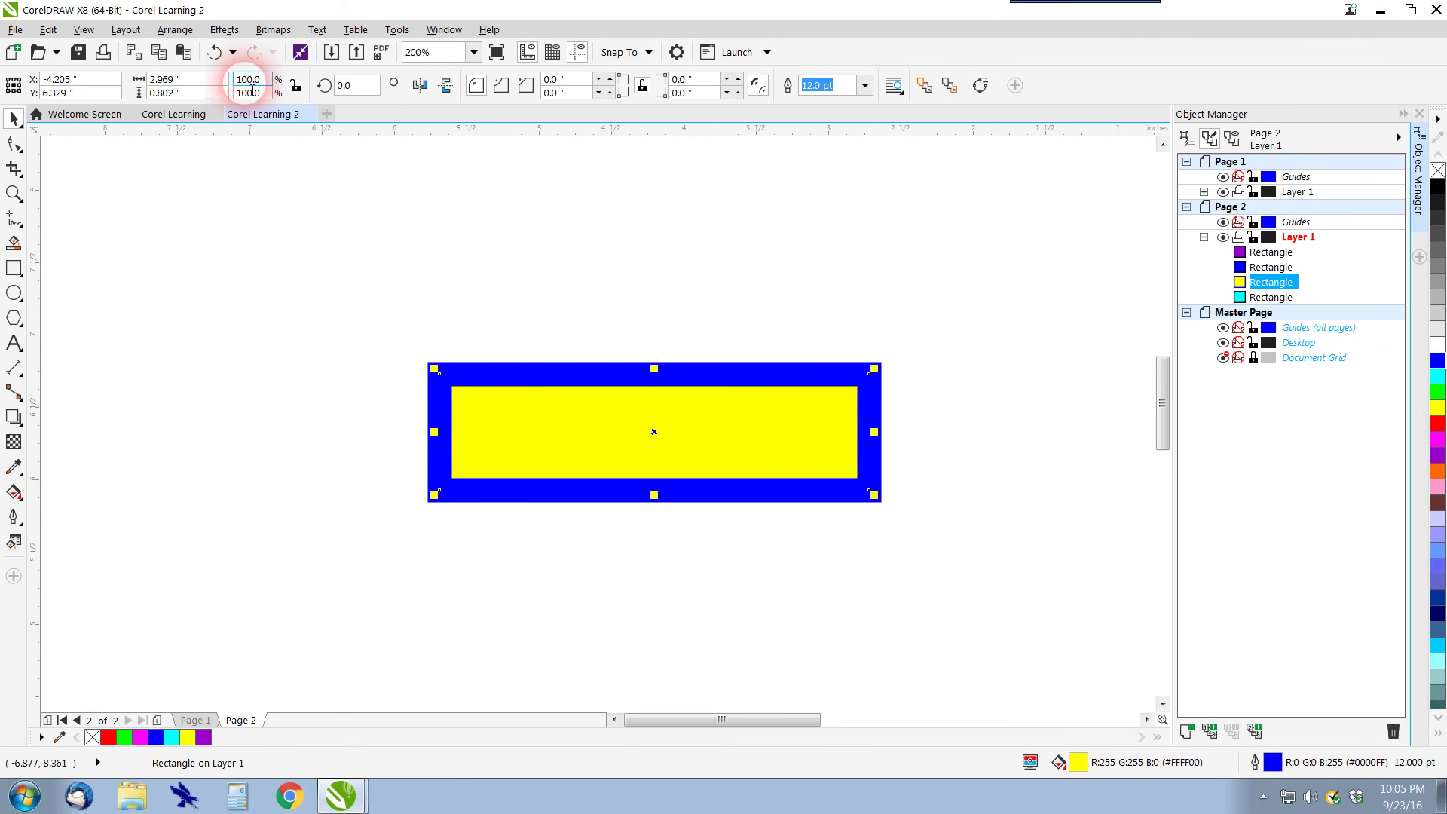
Convert the blue outline into a separate curve object with Convert Outline to Object.
left_click(176, 30)
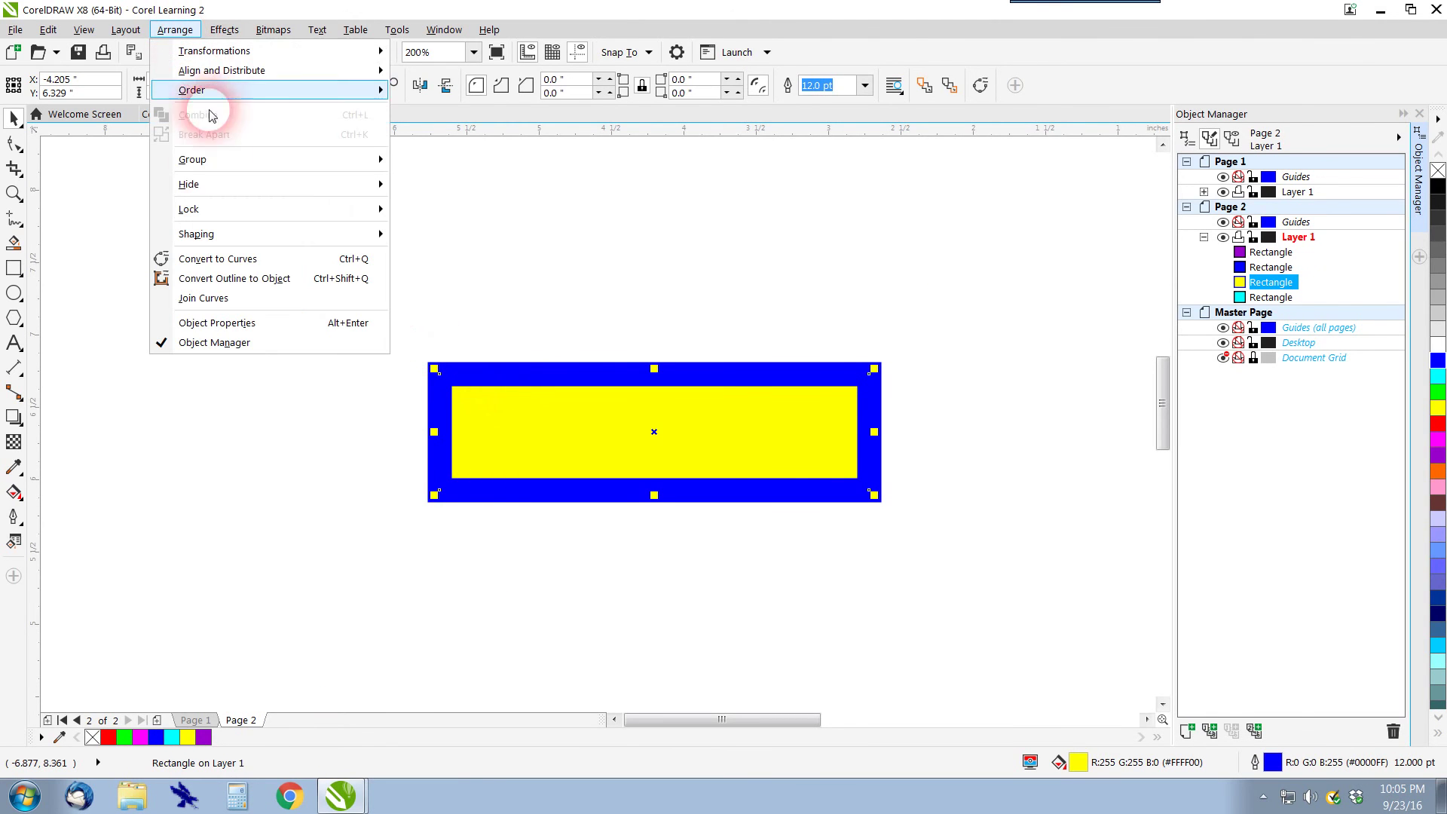
left_click(242, 279)
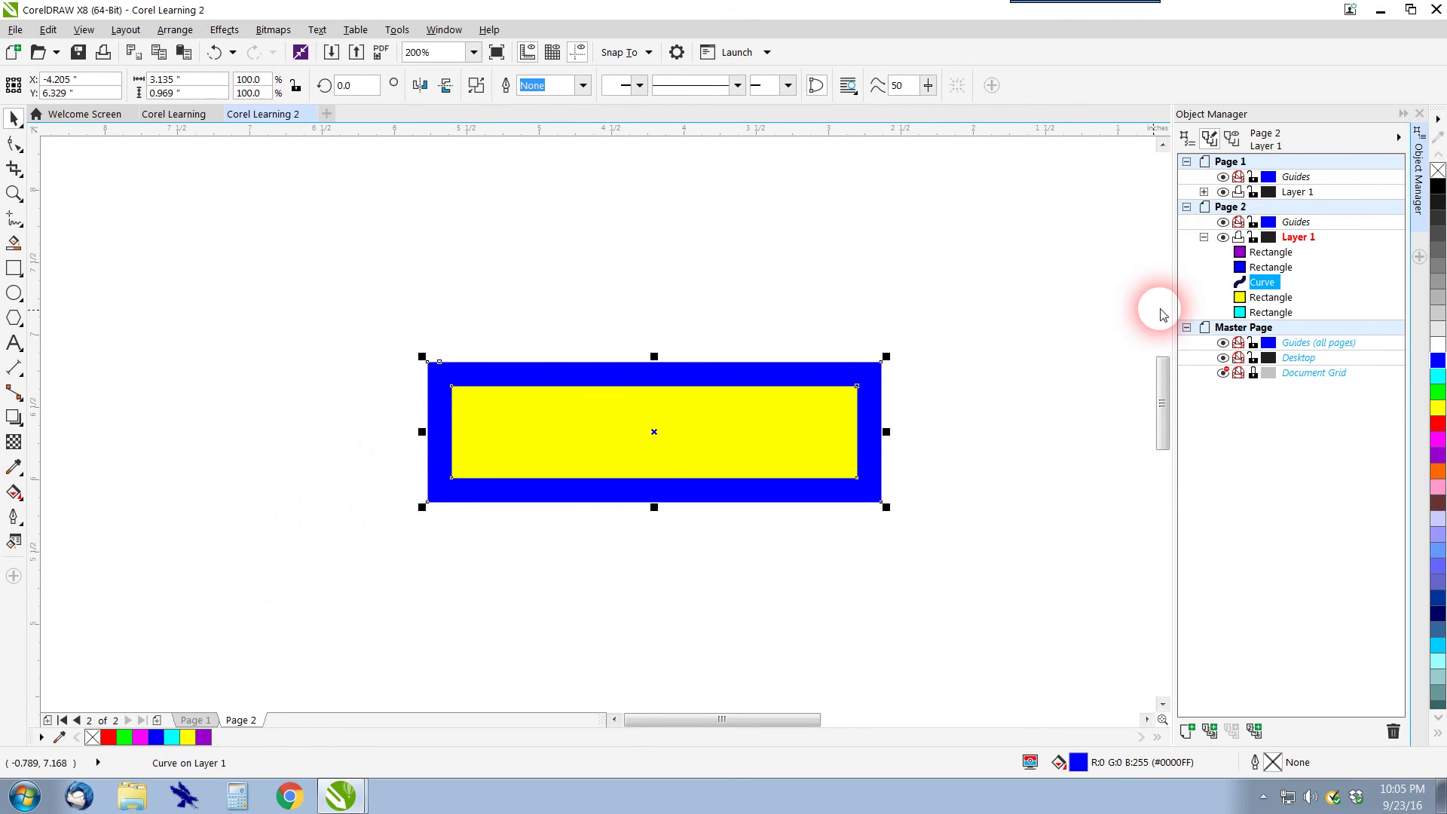
left_click(695, 335)
Move the blue frame upward and the yellow rectangle down-left, then select the yellow rectangle.
left_click_drag(707, 374, 690, 231)
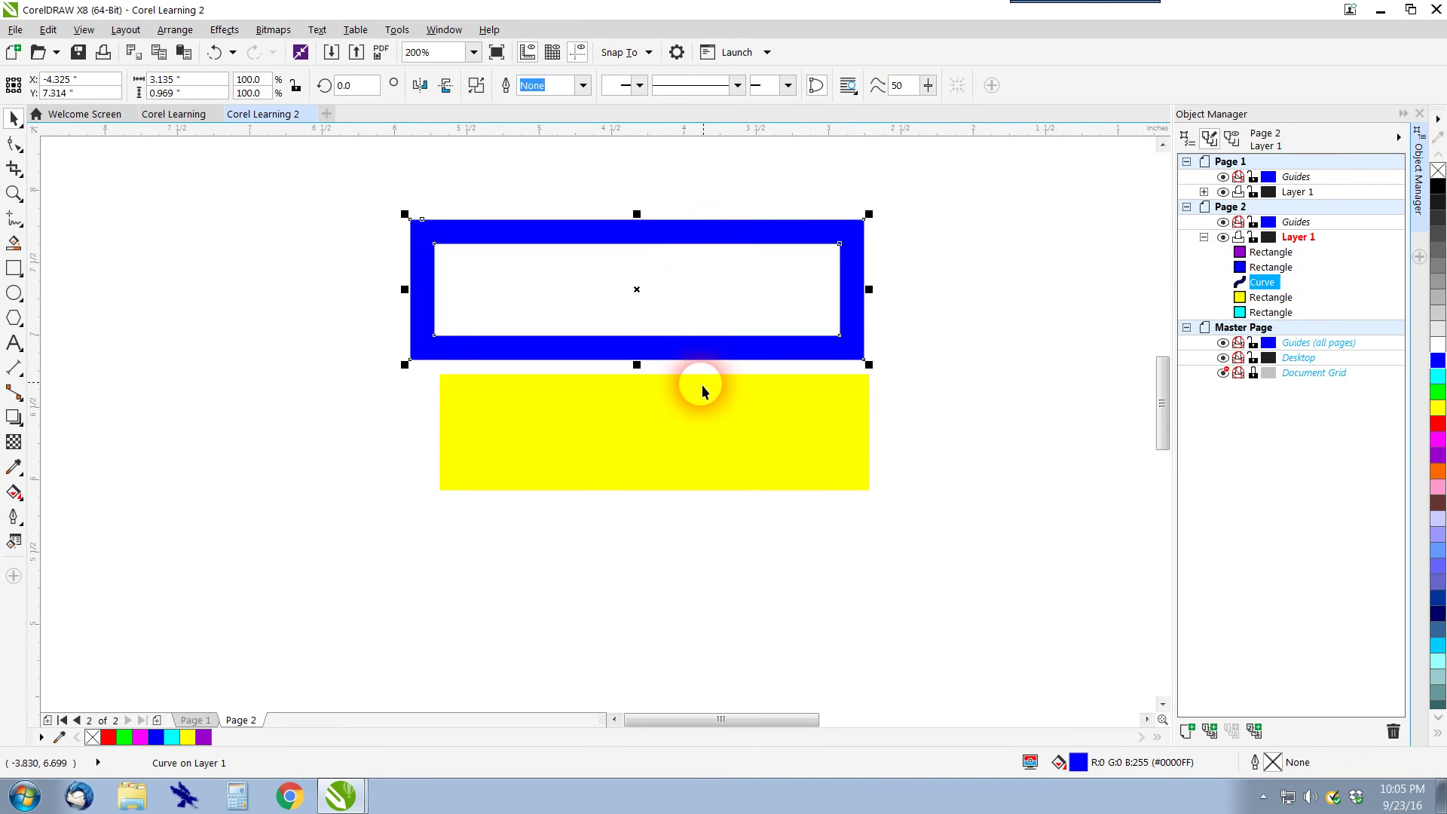
left_click_drag(692, 406, 605, 536)
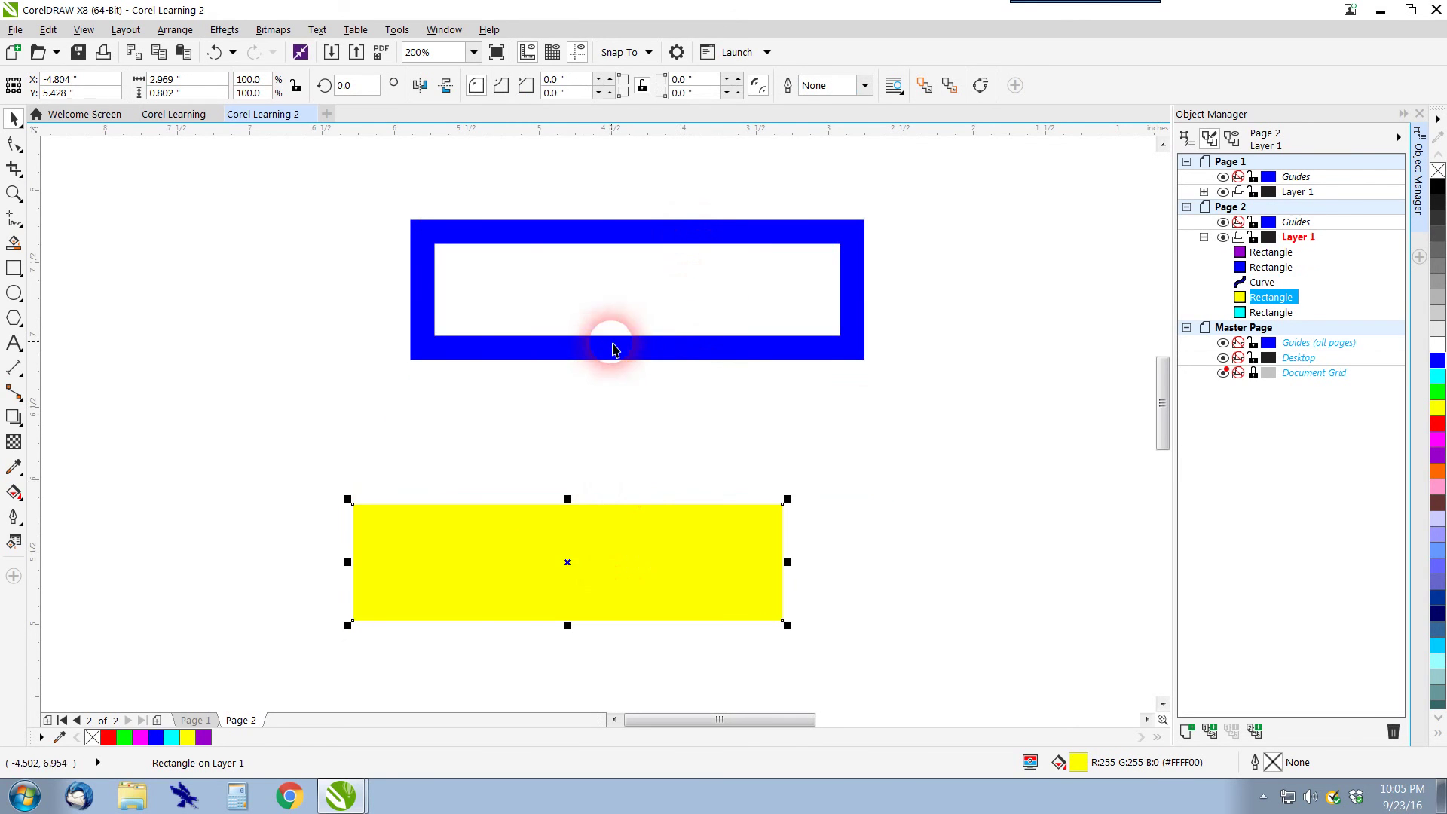
left_click(631, 354)
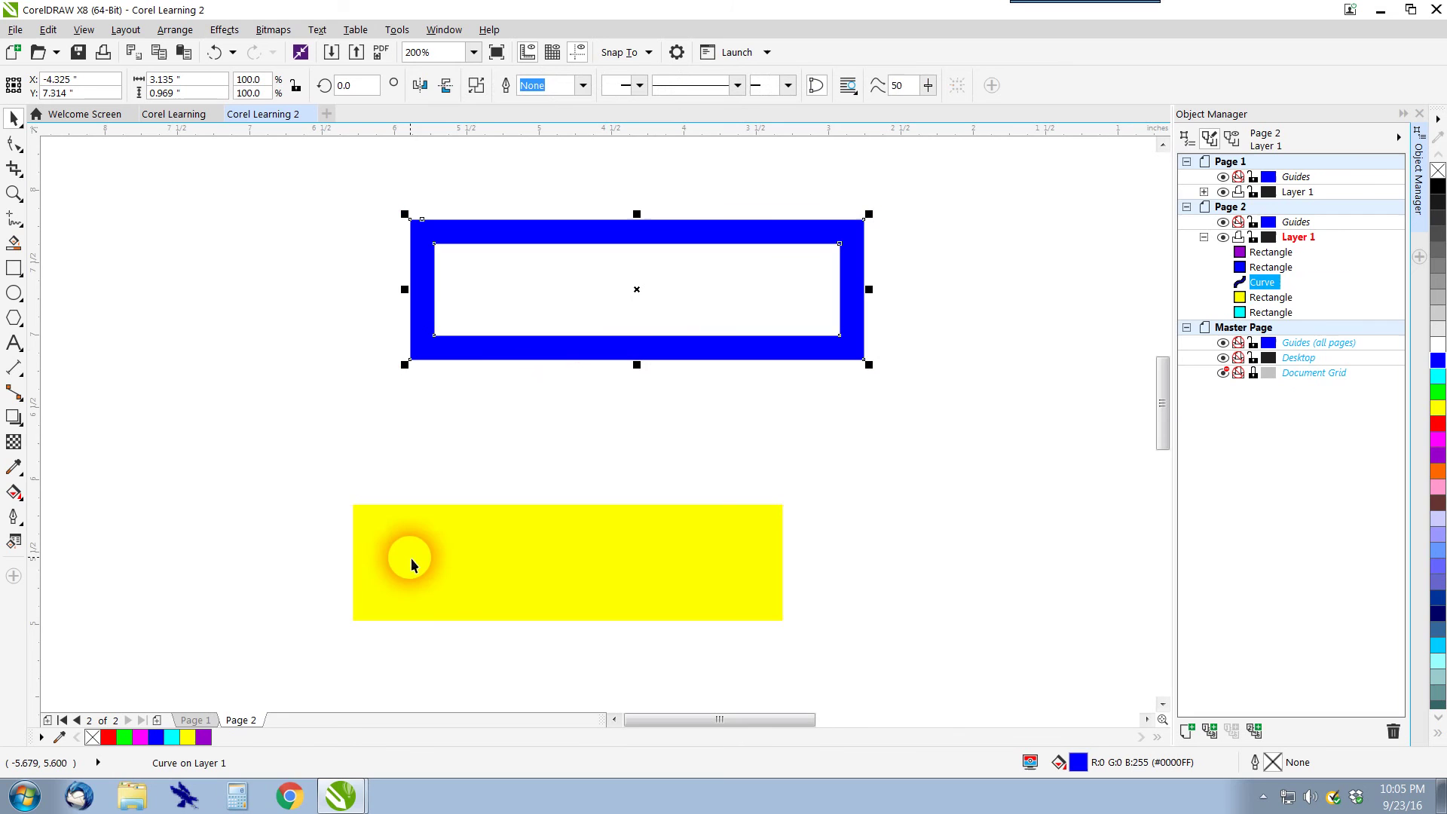
left_click(380, 584)
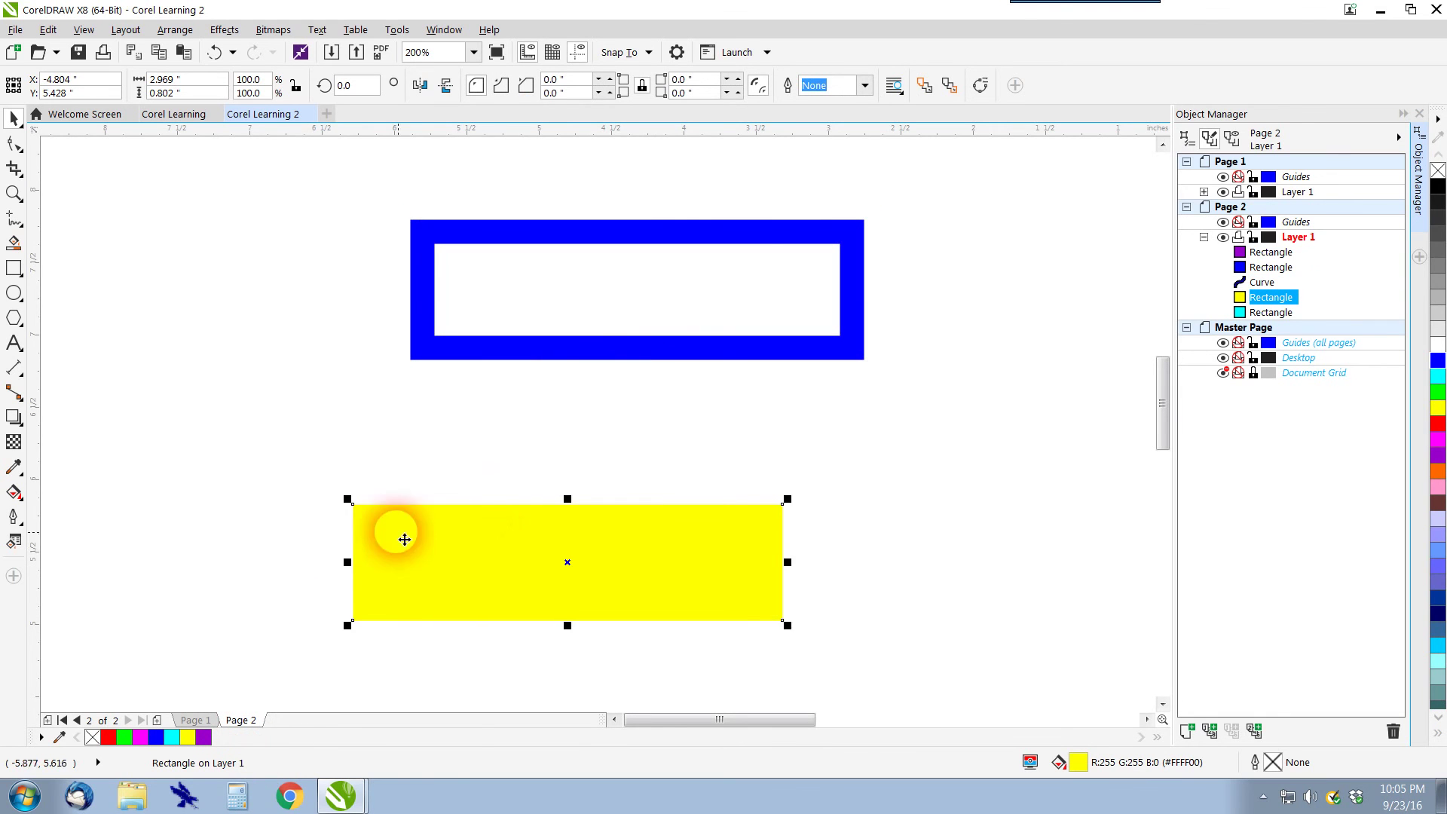
left_click_drag(285, 182, 925, 629)
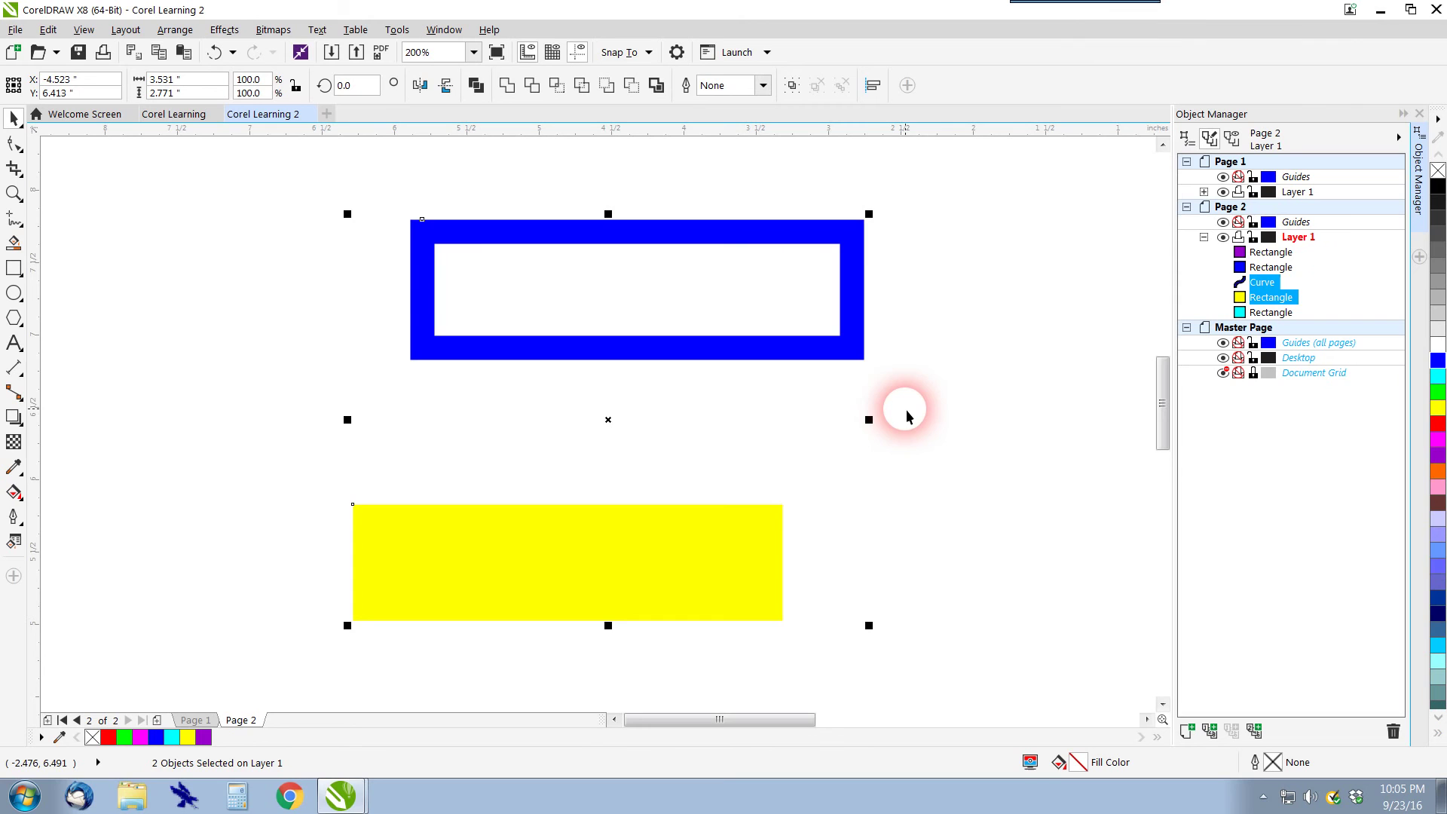
left_click(697, 234)
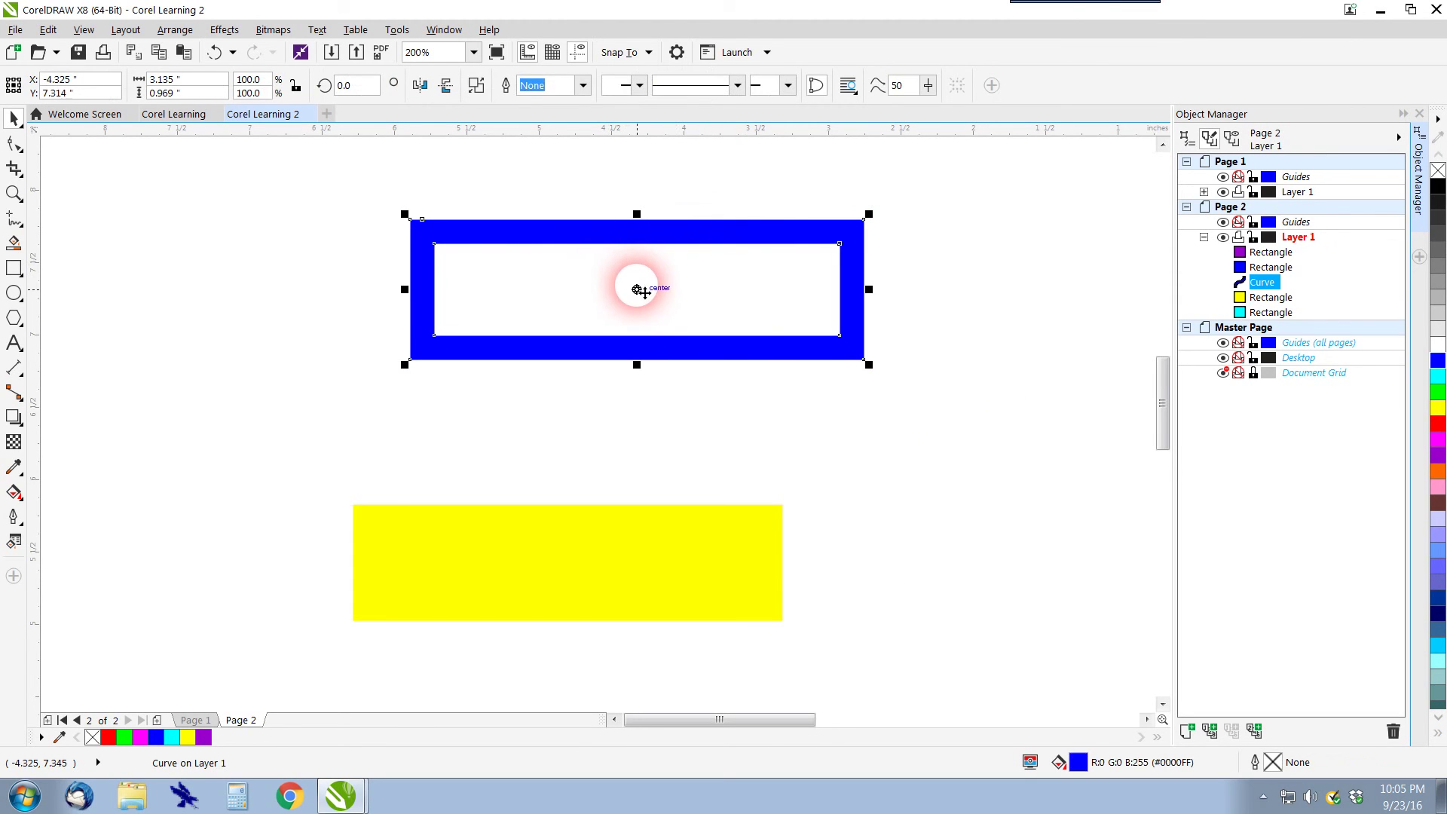
left_click(701, 202)
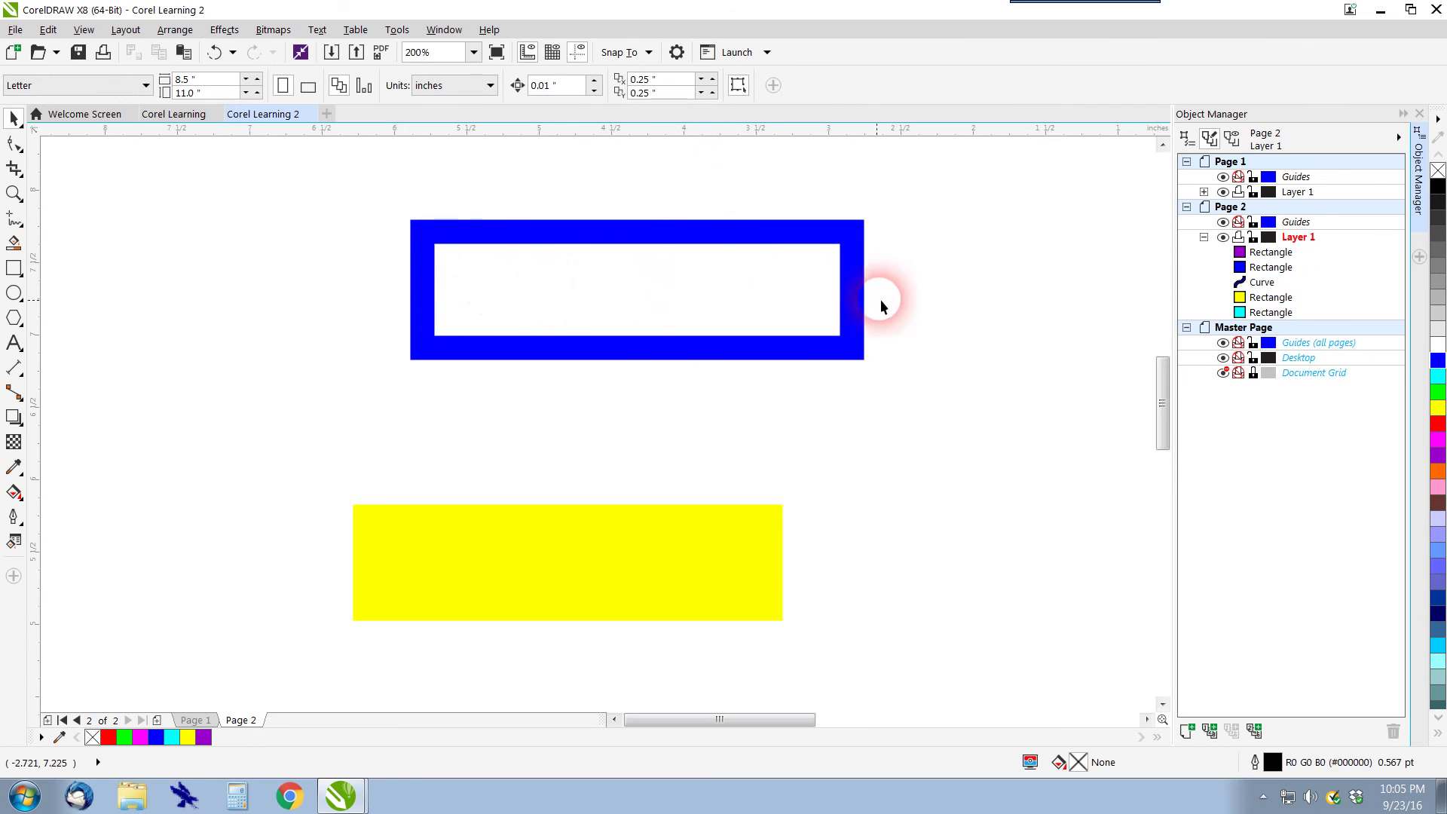
left_click(650, 575)
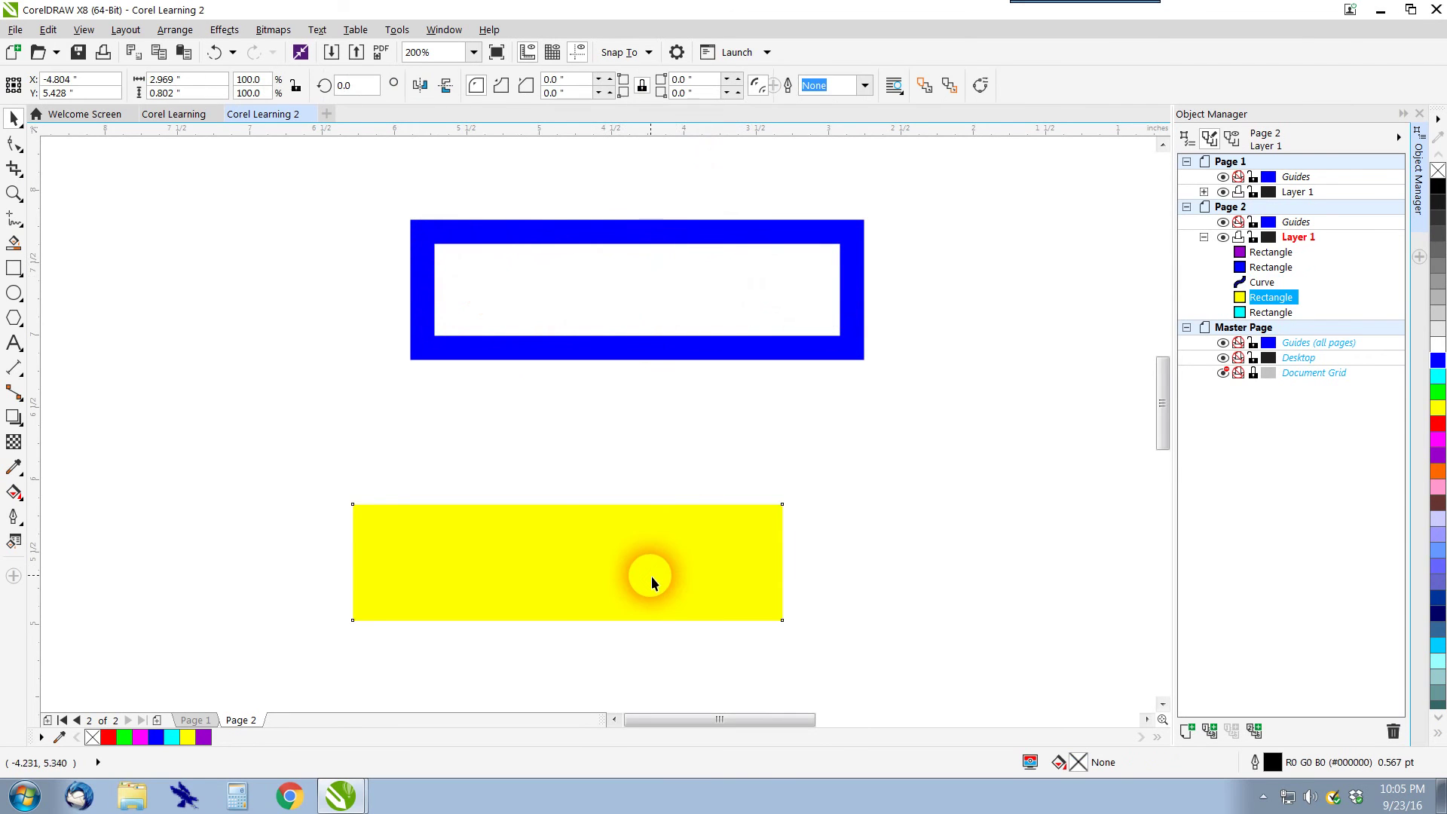
Give the yellow rectangle a 2 pt cyan outline, convert it to an object and move it right.
right_click(1437, 374)
left_click(865, 85)
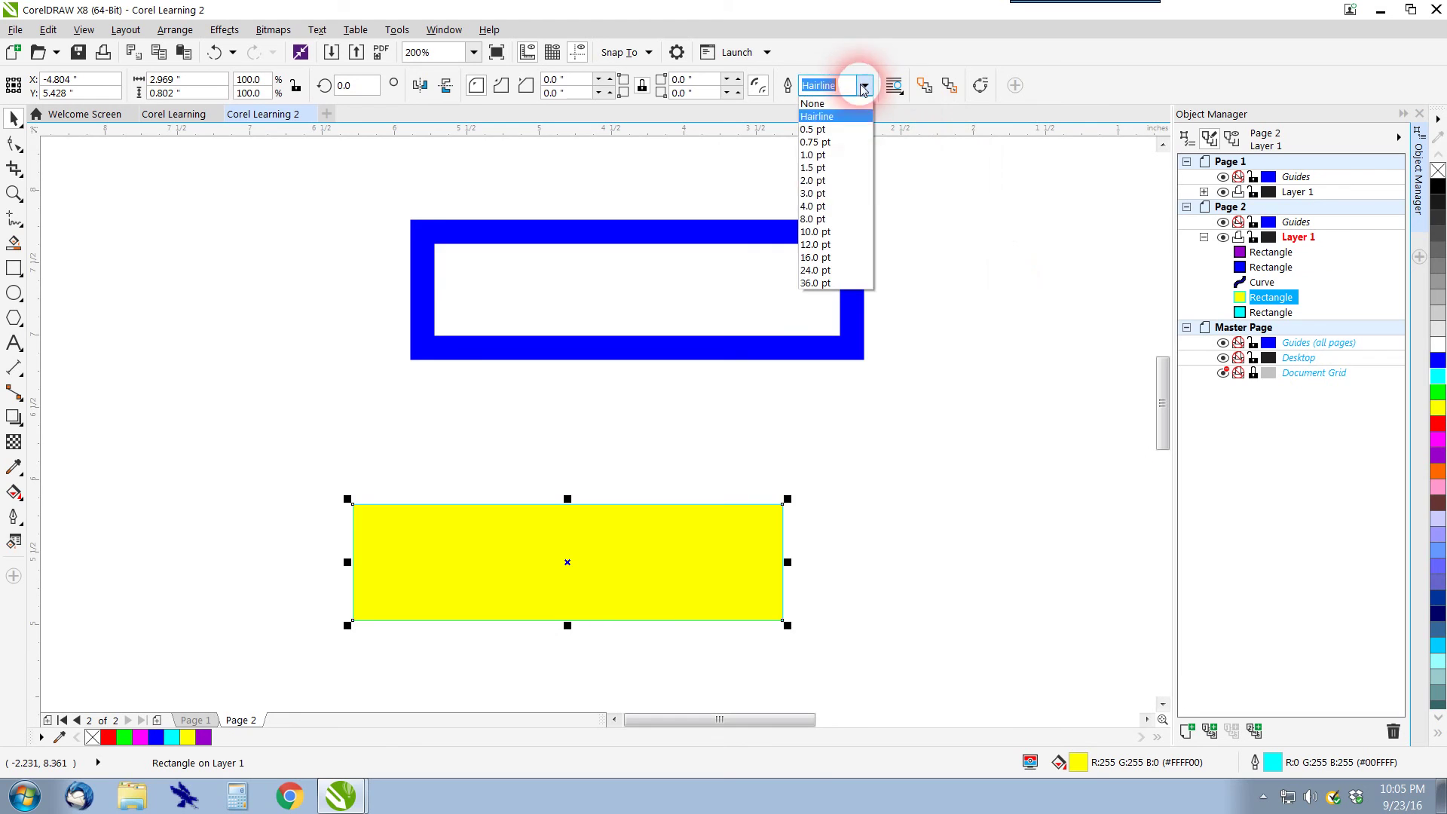
left_click(863, 188)
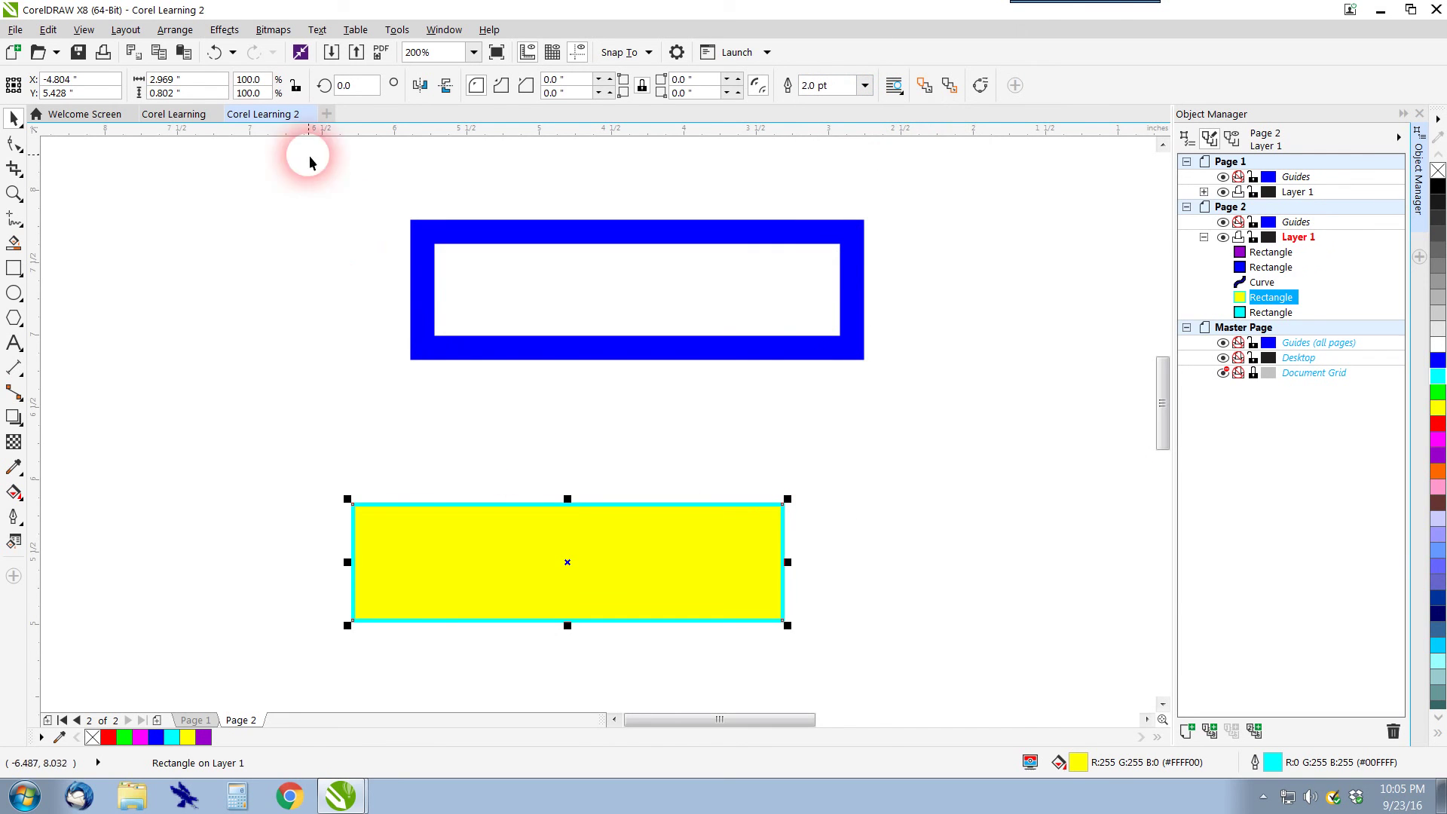
left_click(179, 30)
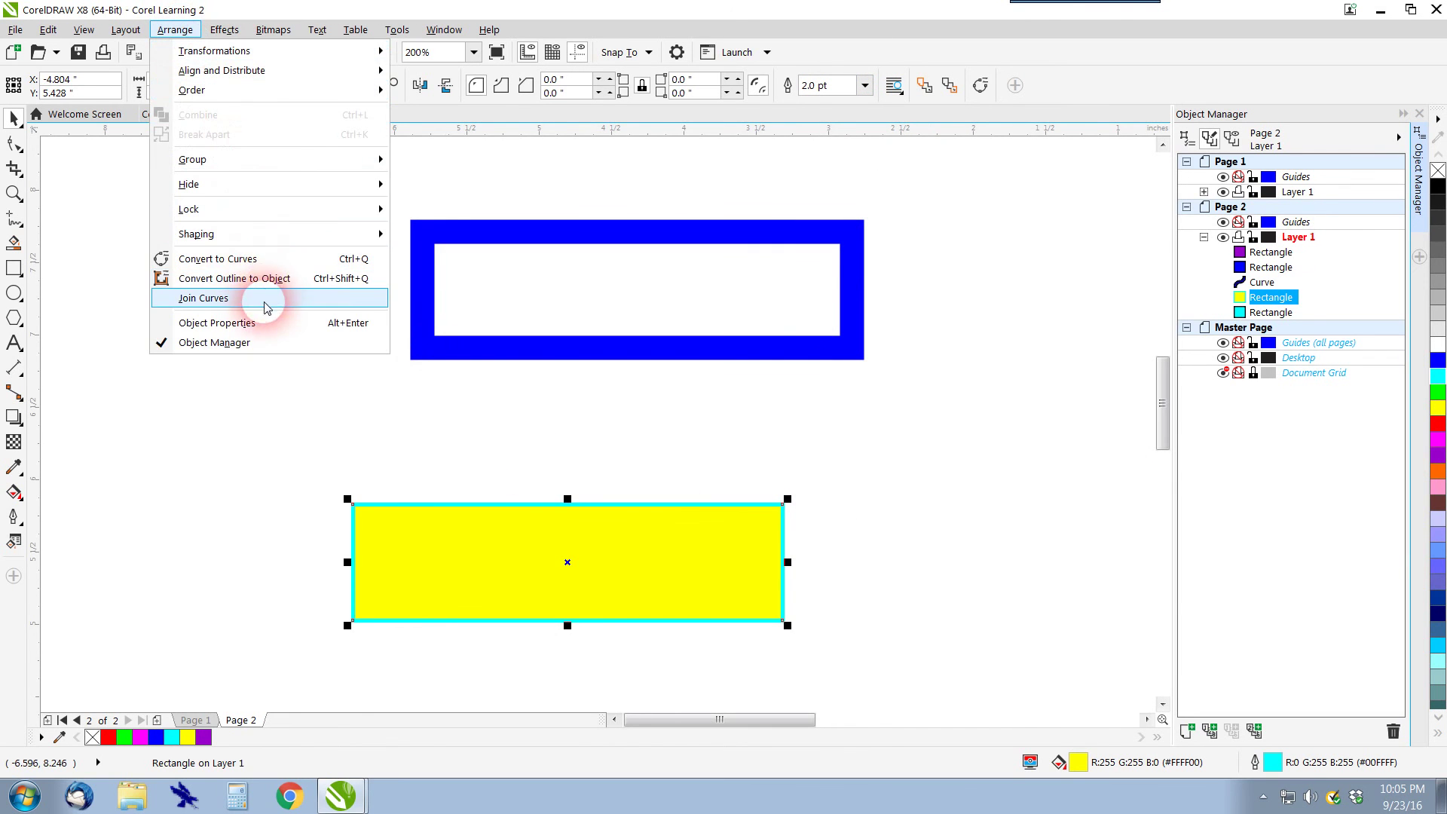
left_click(263, 235)
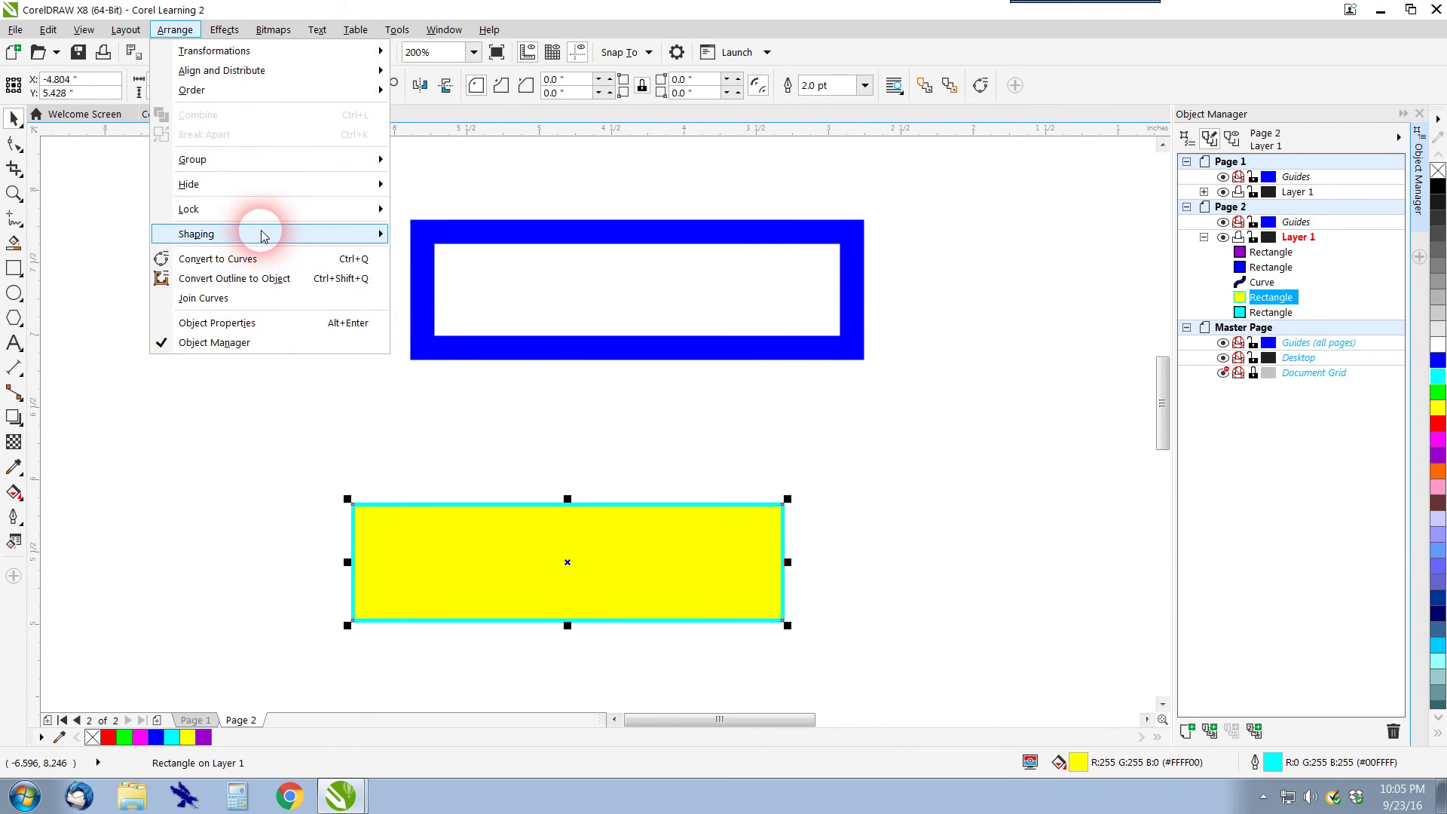
left_click(252, 278)
left_click_drag(415, 506, 951, 398)
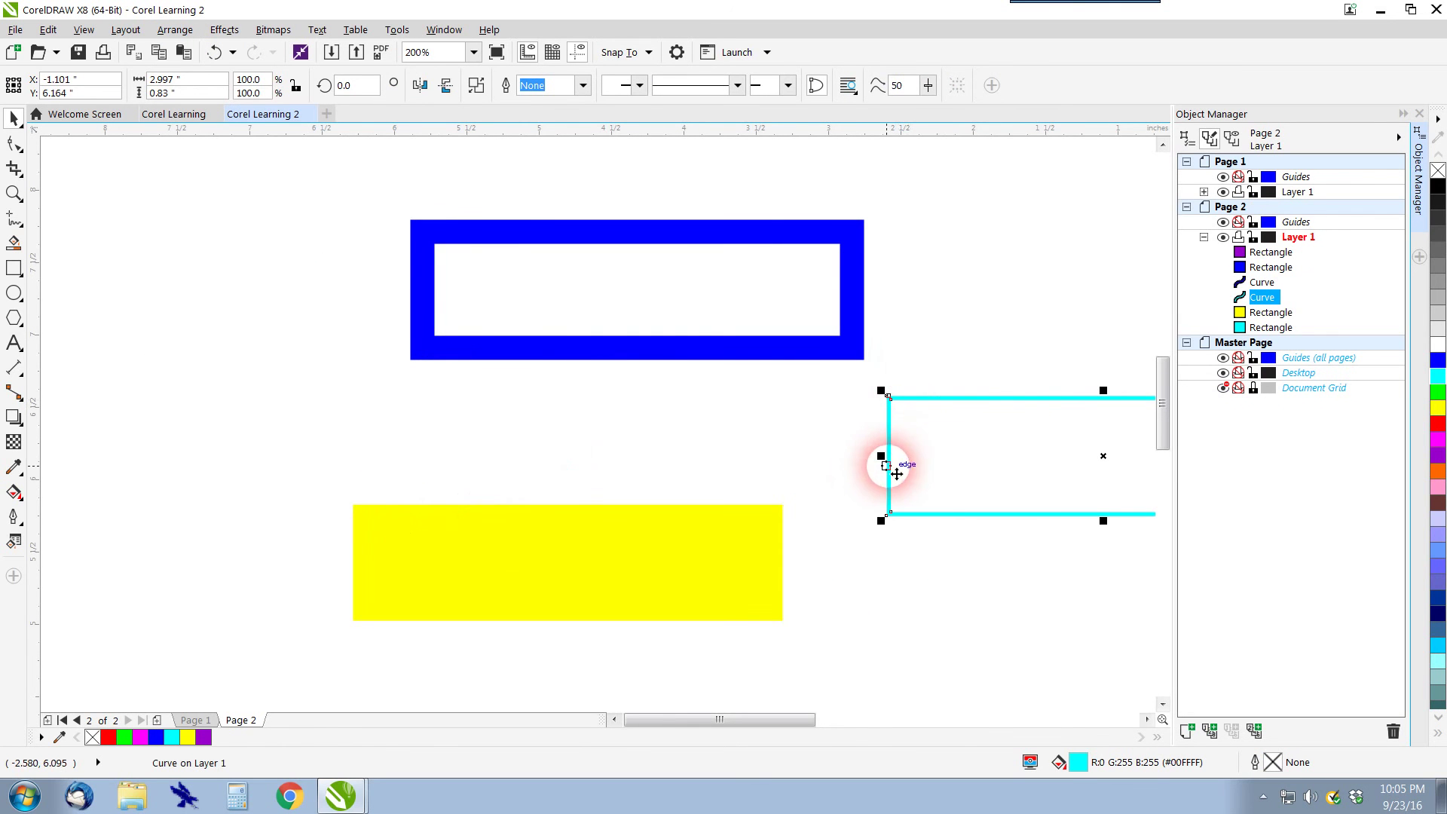
left_click(616, 498)
Give the yellow rectangle a 4 pt purple outline.
left_click(646, 552)
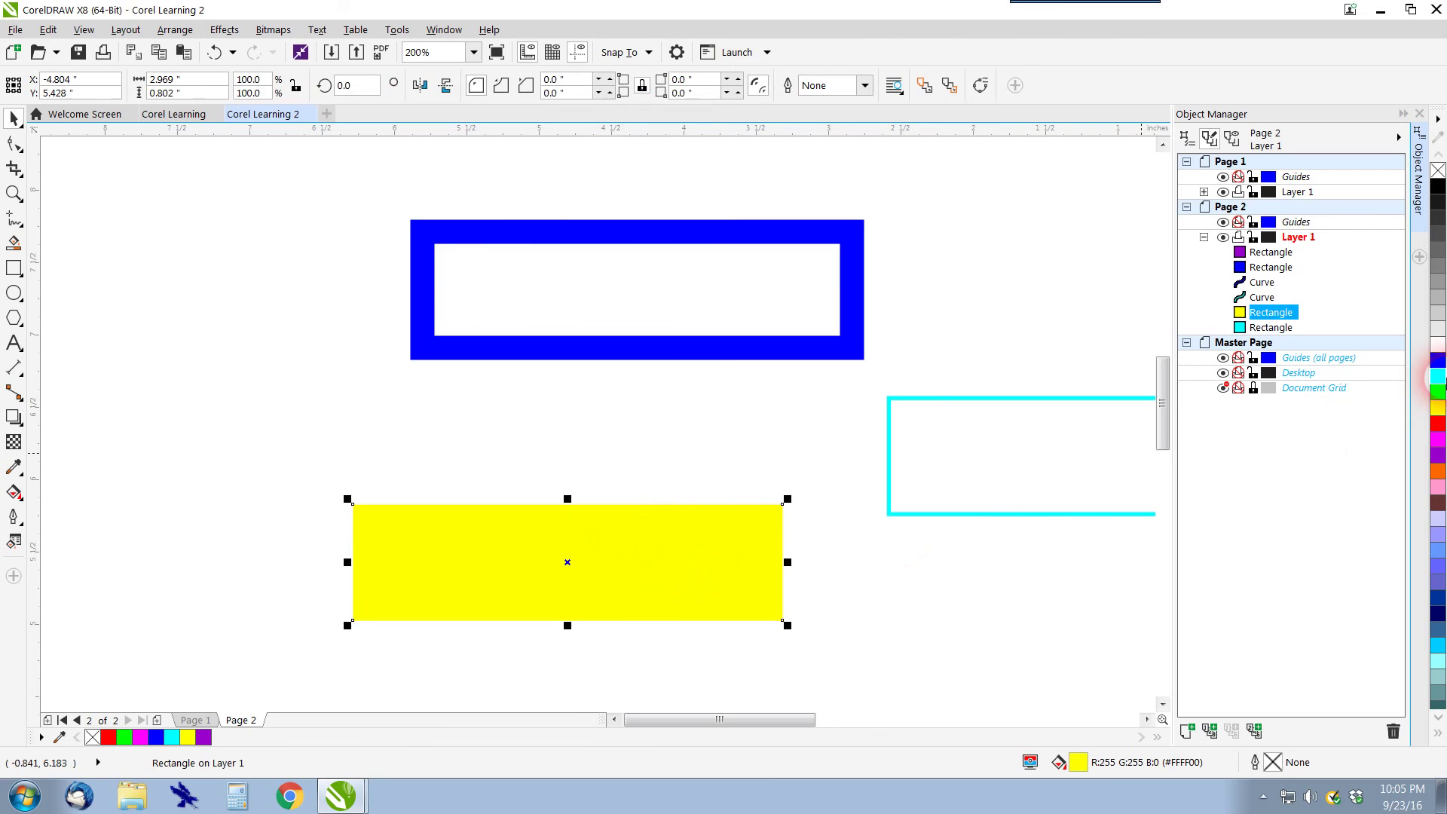
right_click(1441, 453)
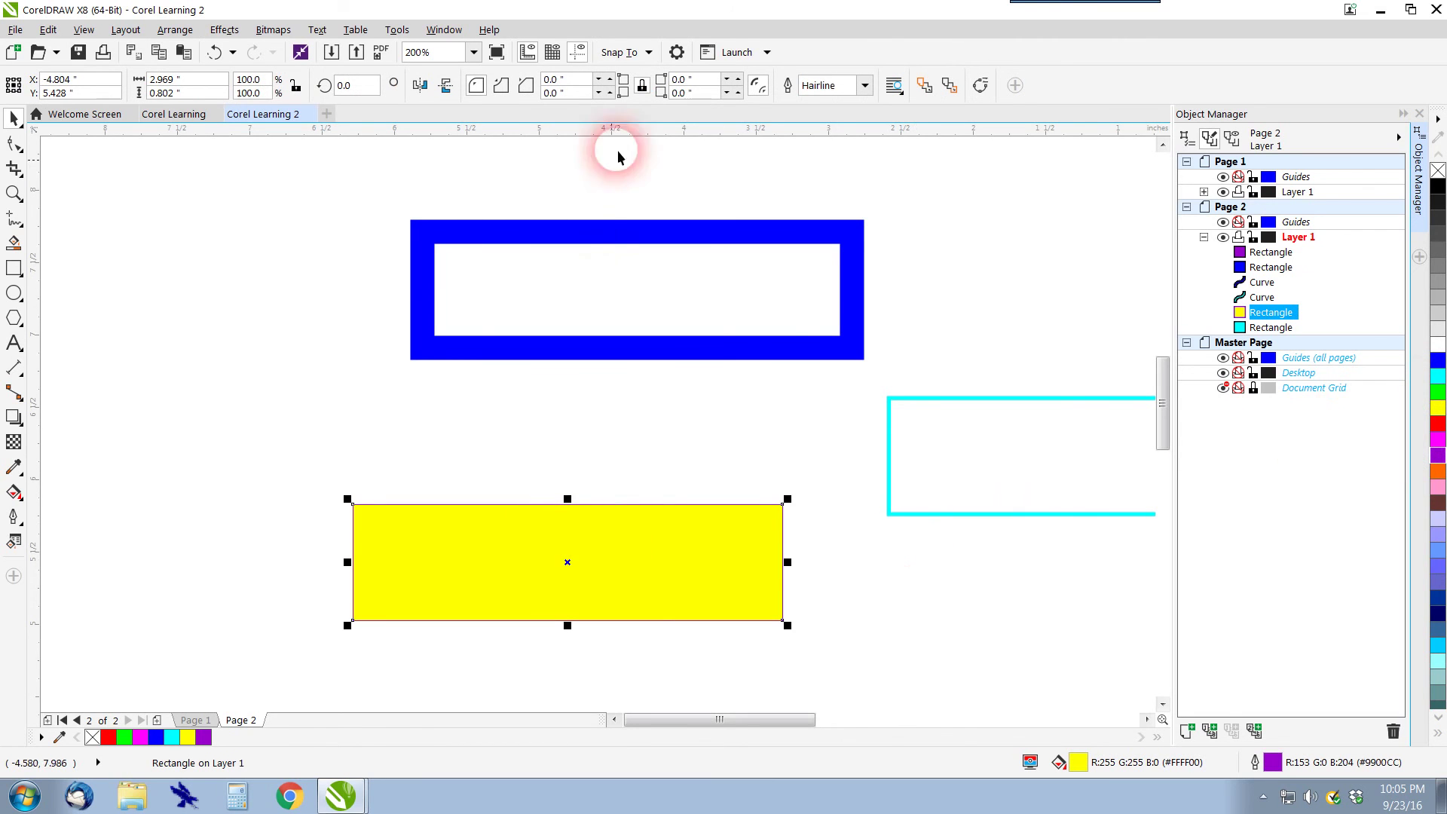
left_click(863, 85)
left_click(842, 197)
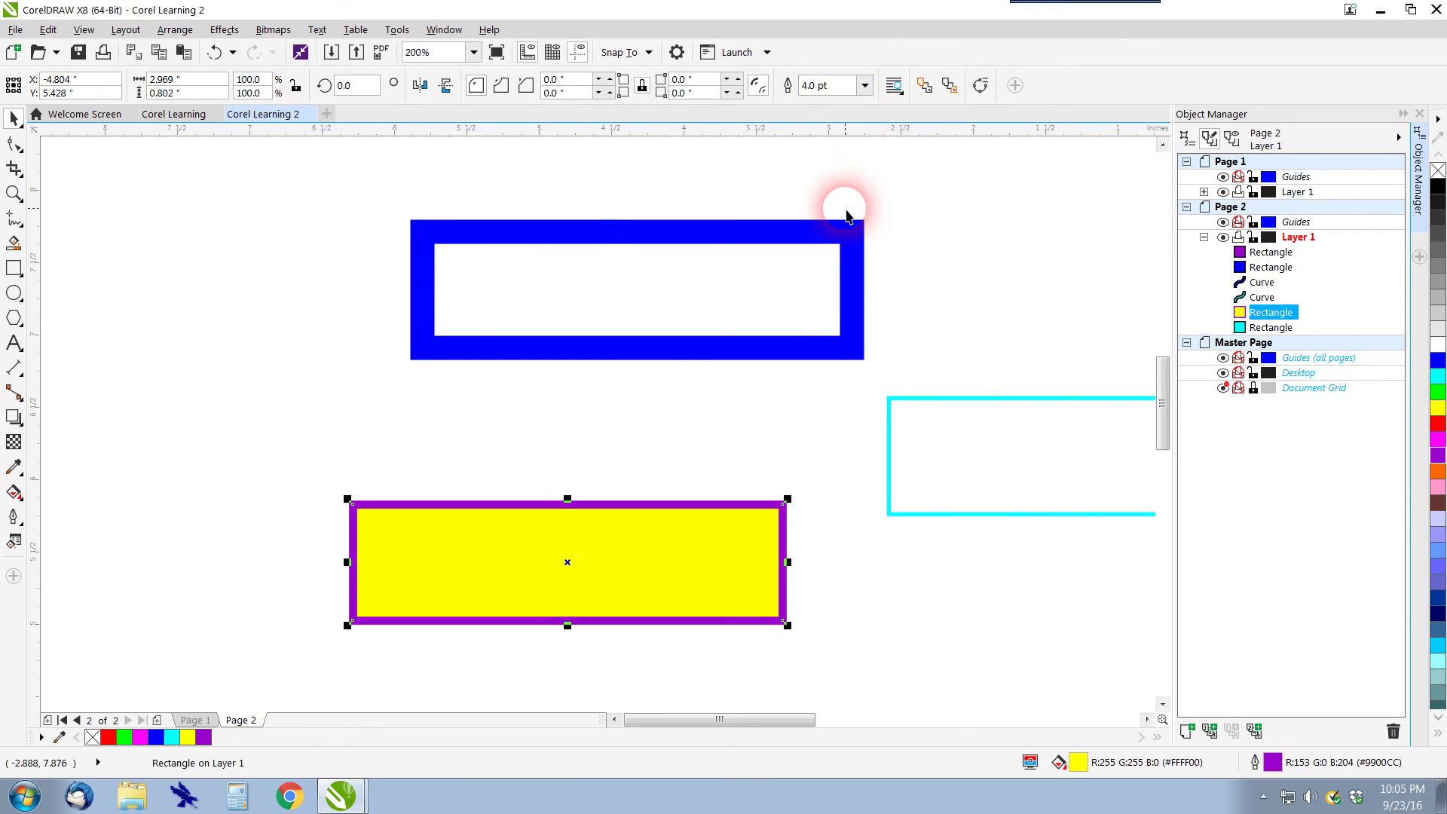
Set the yellow rectangle's purple outline to 16 pt, then draw a new rectangle at upper left.
left_click(864, 85)
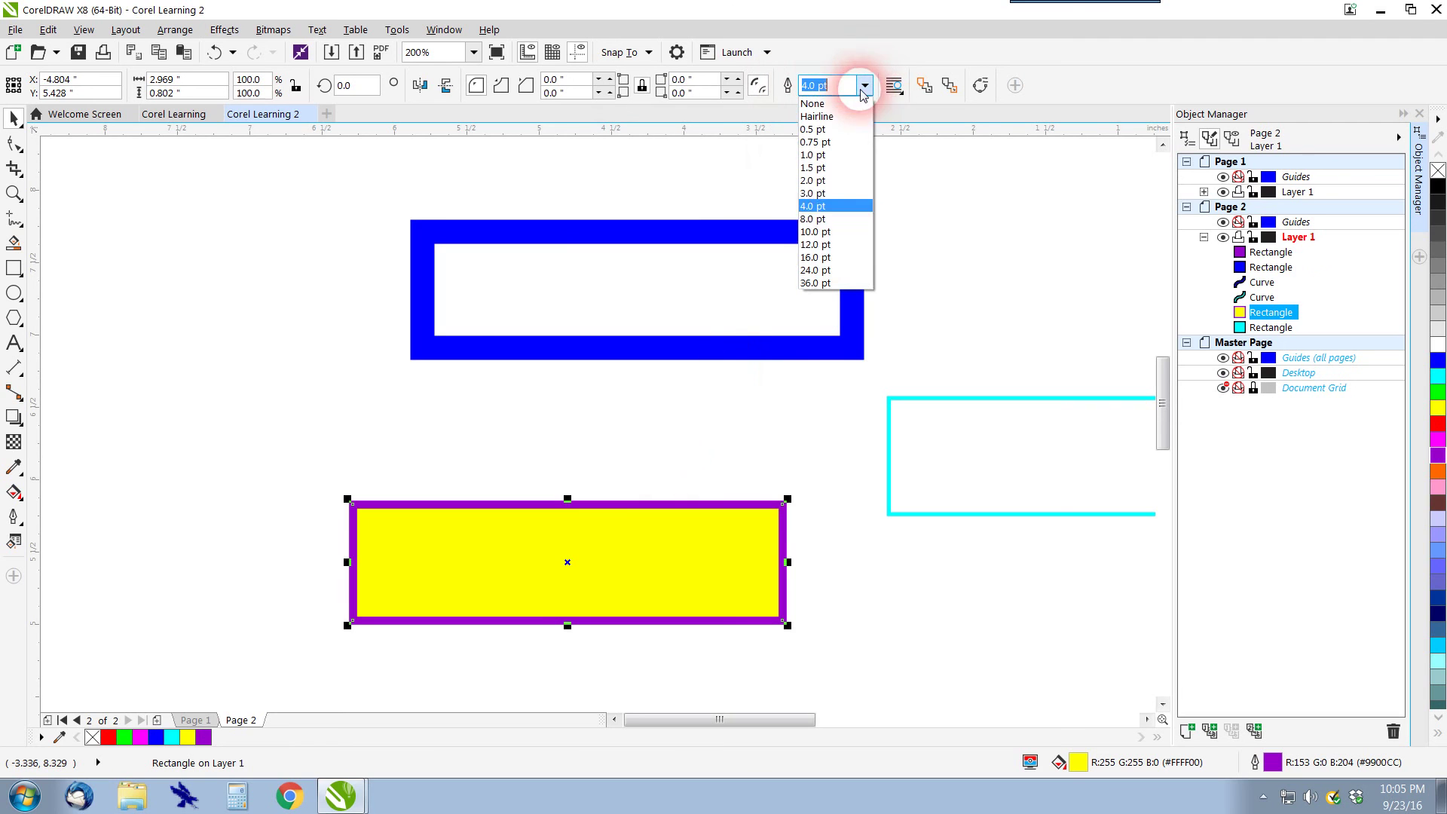
left_click(844, 258)
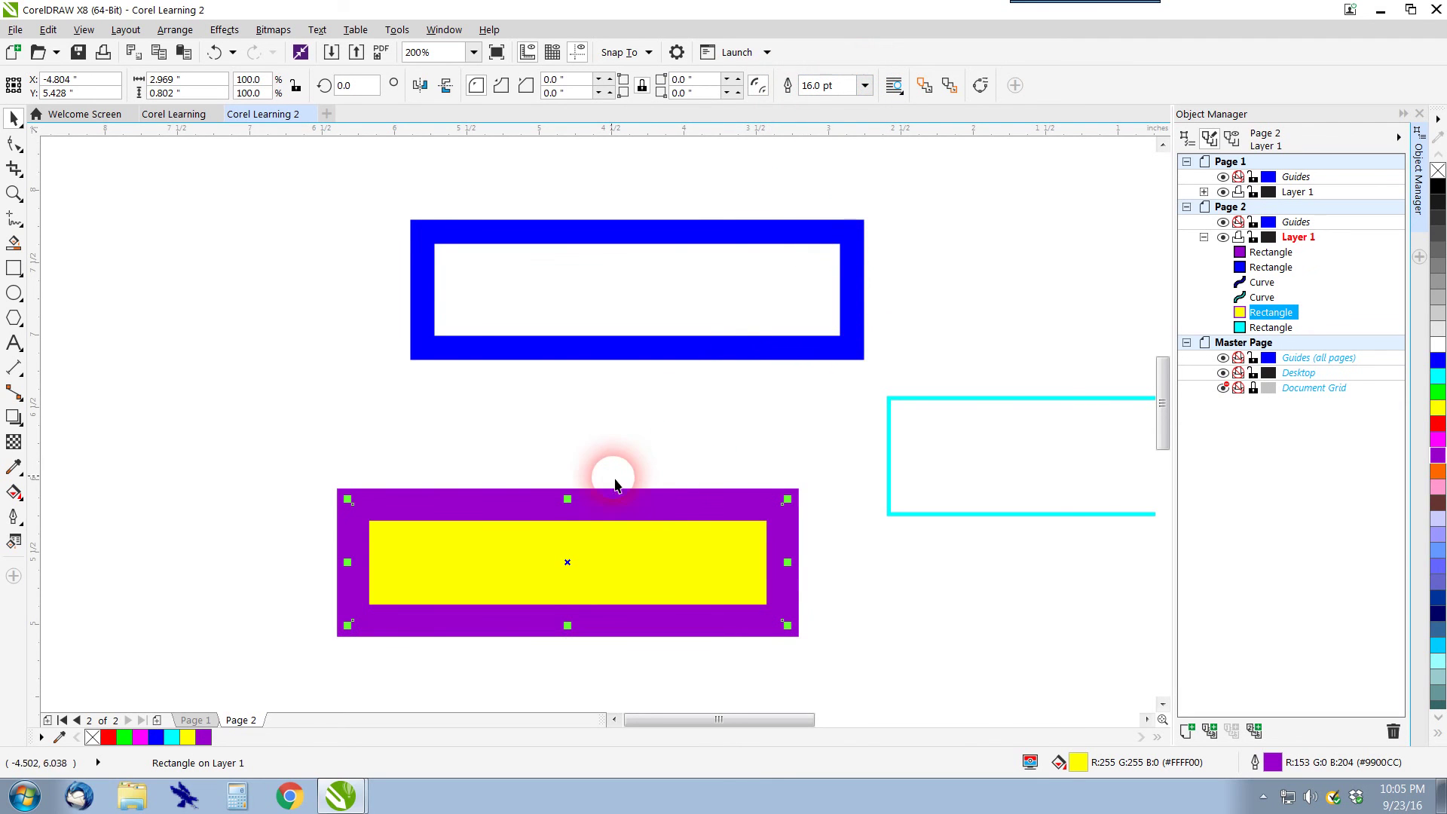
scroll(595, 477, "up", 2)
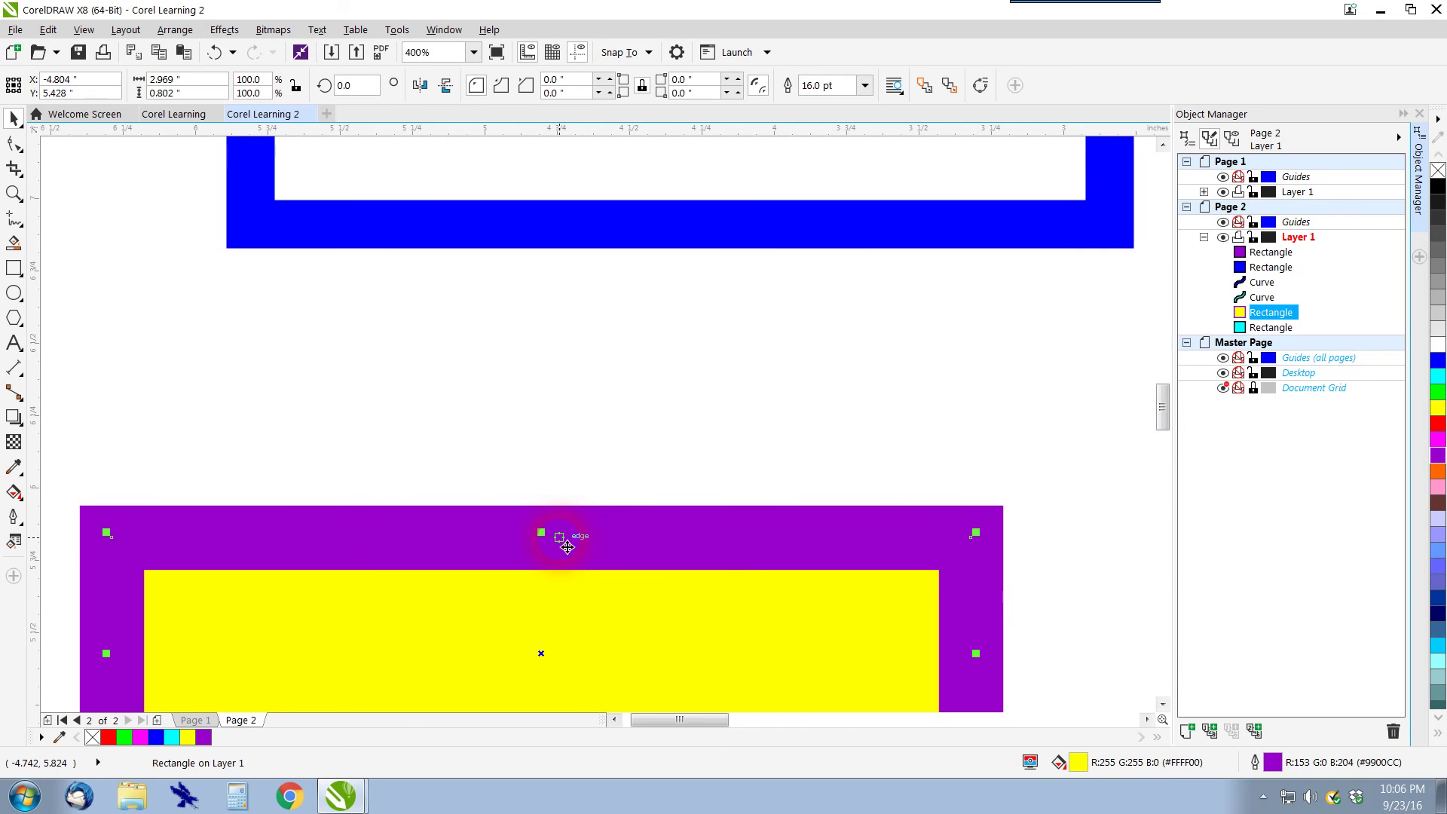
scroll(570, 568, "down", 4)
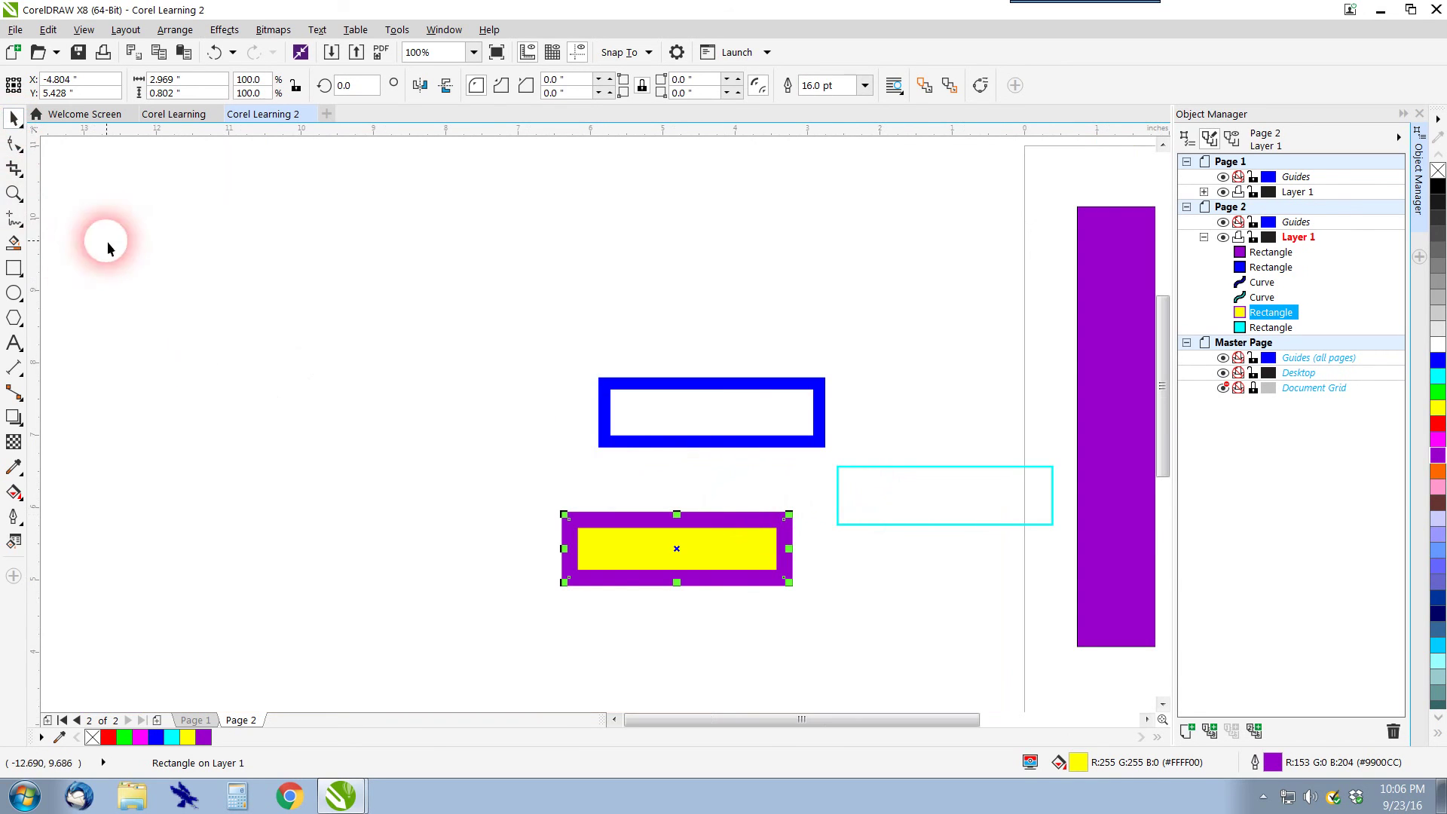
left_click_drag(348, 285, 499, 334)
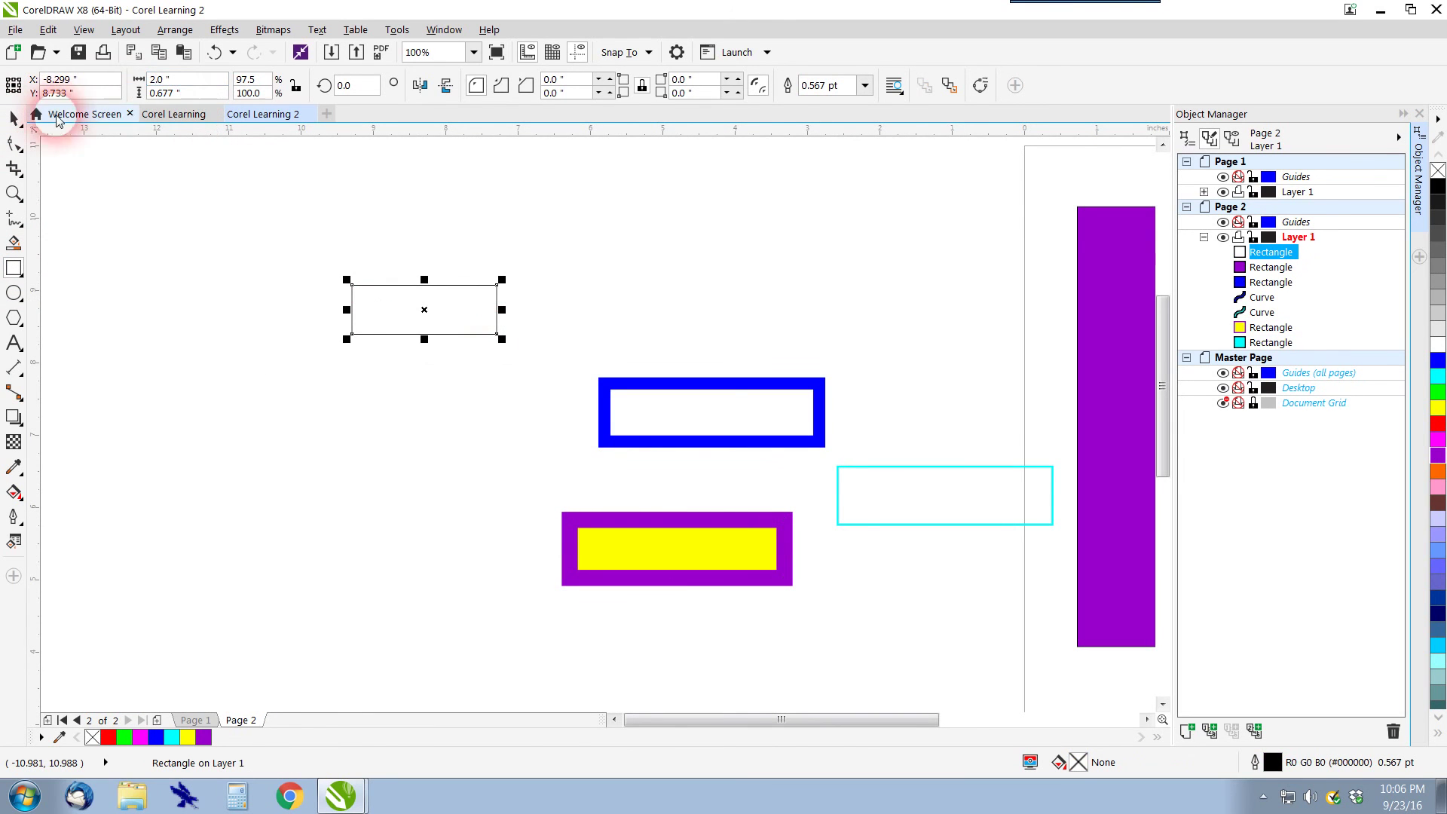
Set the new rectangle's height to 1 inch, fill it blue and remove its outline.
left_click(181, 93)
type("1")
key("Return")
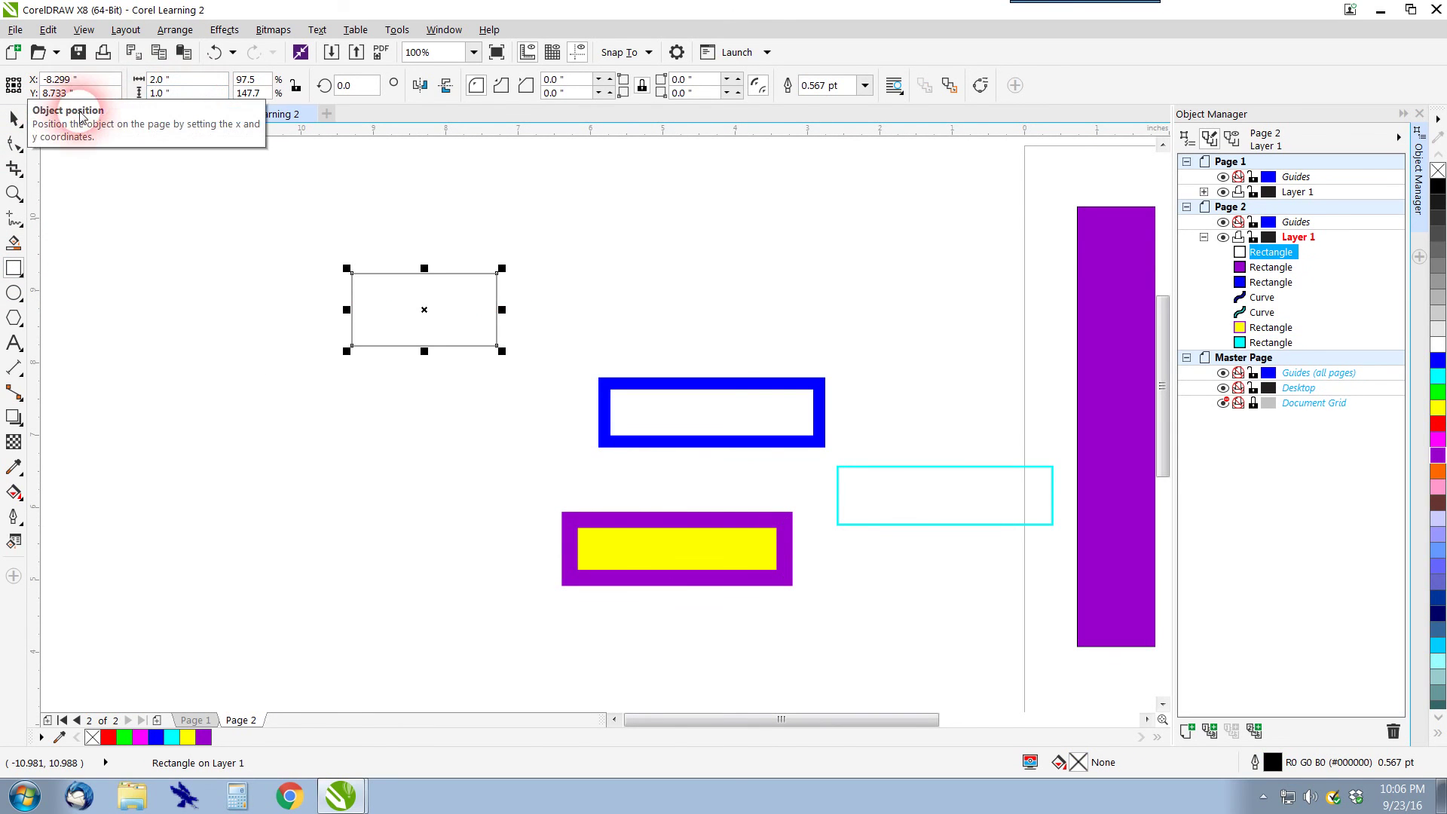
left_click(14, 118)
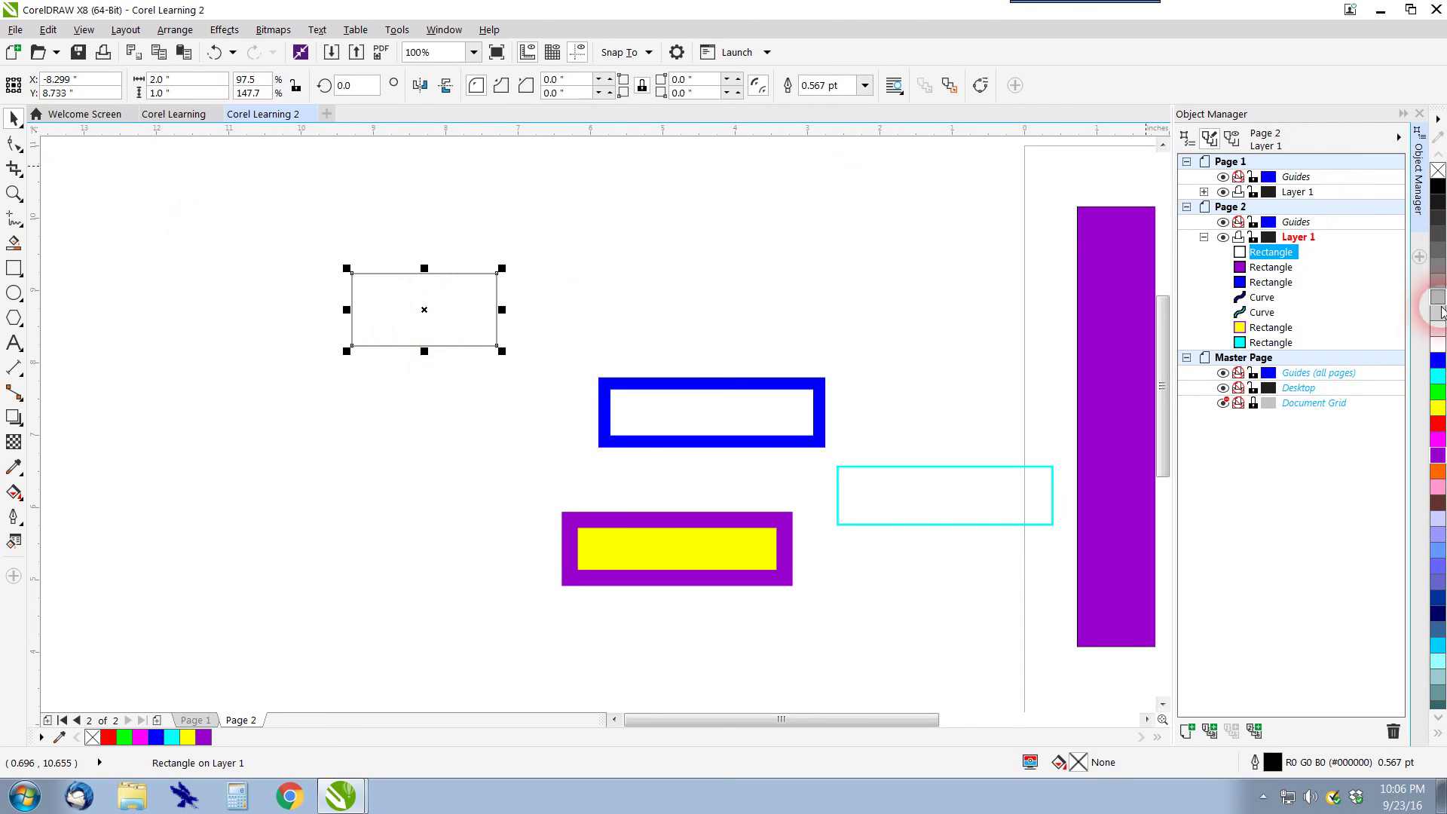
left_click(1436, 365)
right_click(1437, 172)
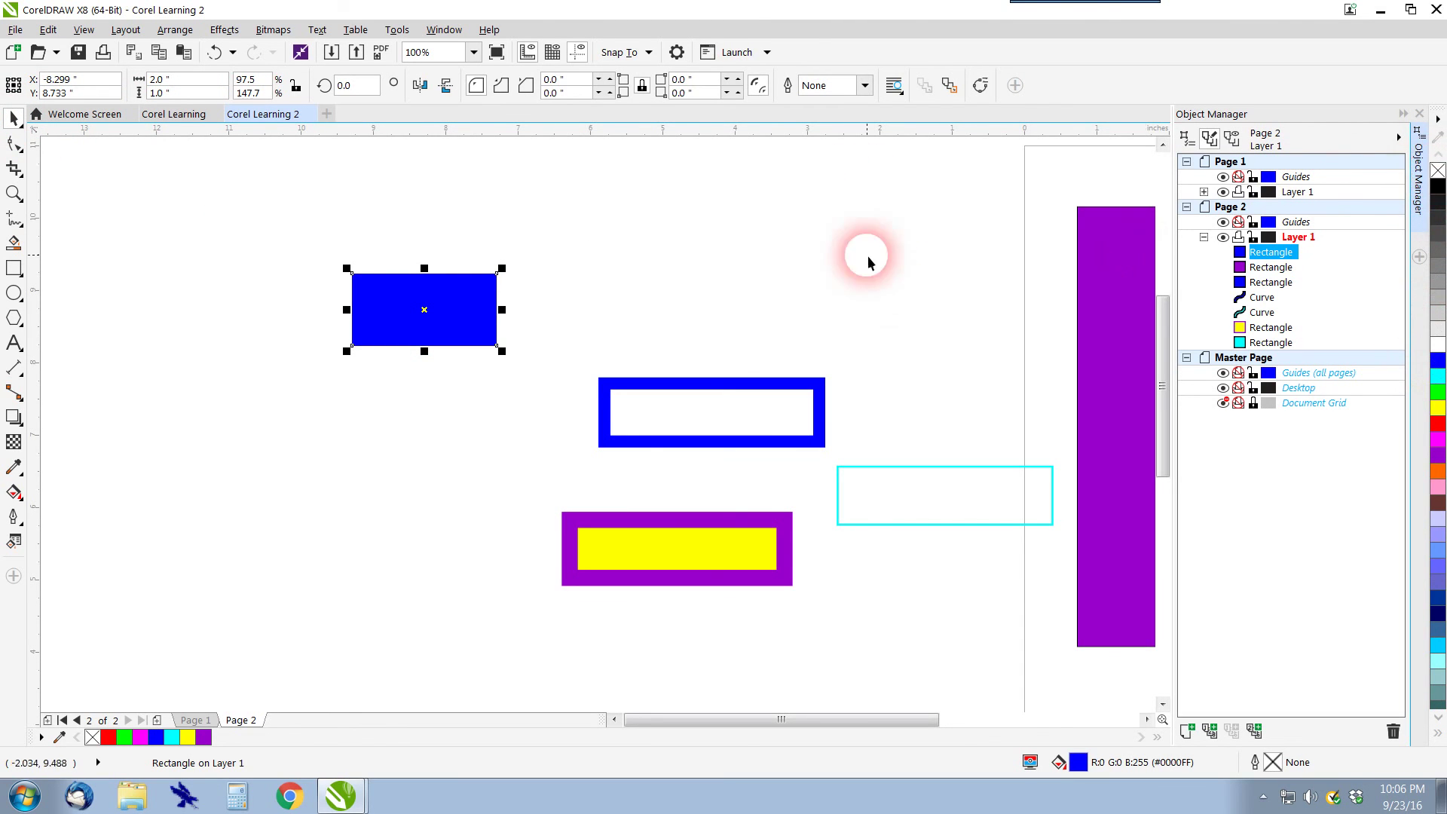
left_click(580, 316)
left_click(387, 322)
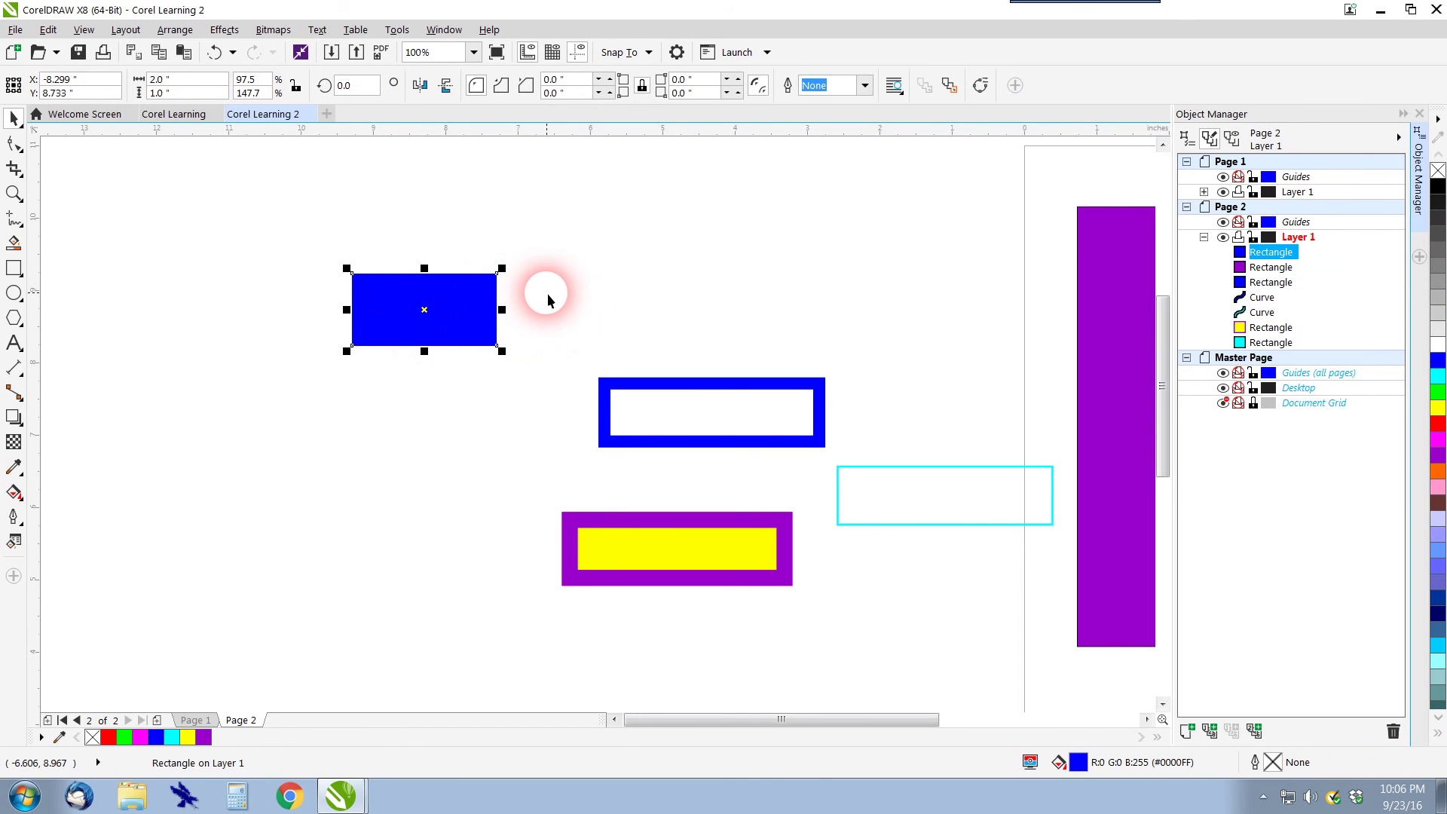
Copy and paste the blue rectangle, placing the duplicate just below it.
key("ctrl+c")
key("ctrl+v")
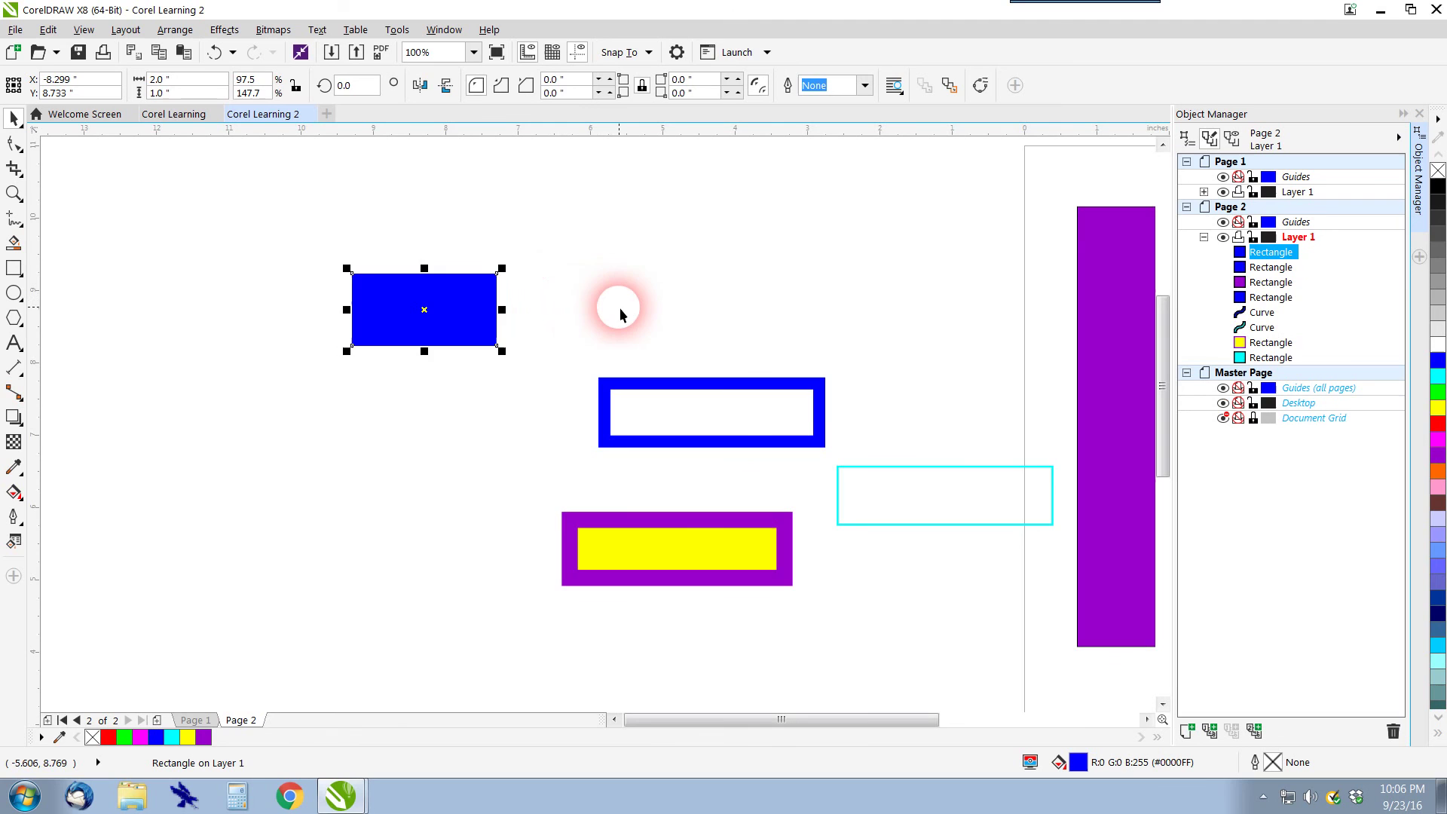
left_click_drag(497, 324, 477, 456)
Move the upper blue rectangle up and right, and drop a copy further left.
left_click(626, 310)
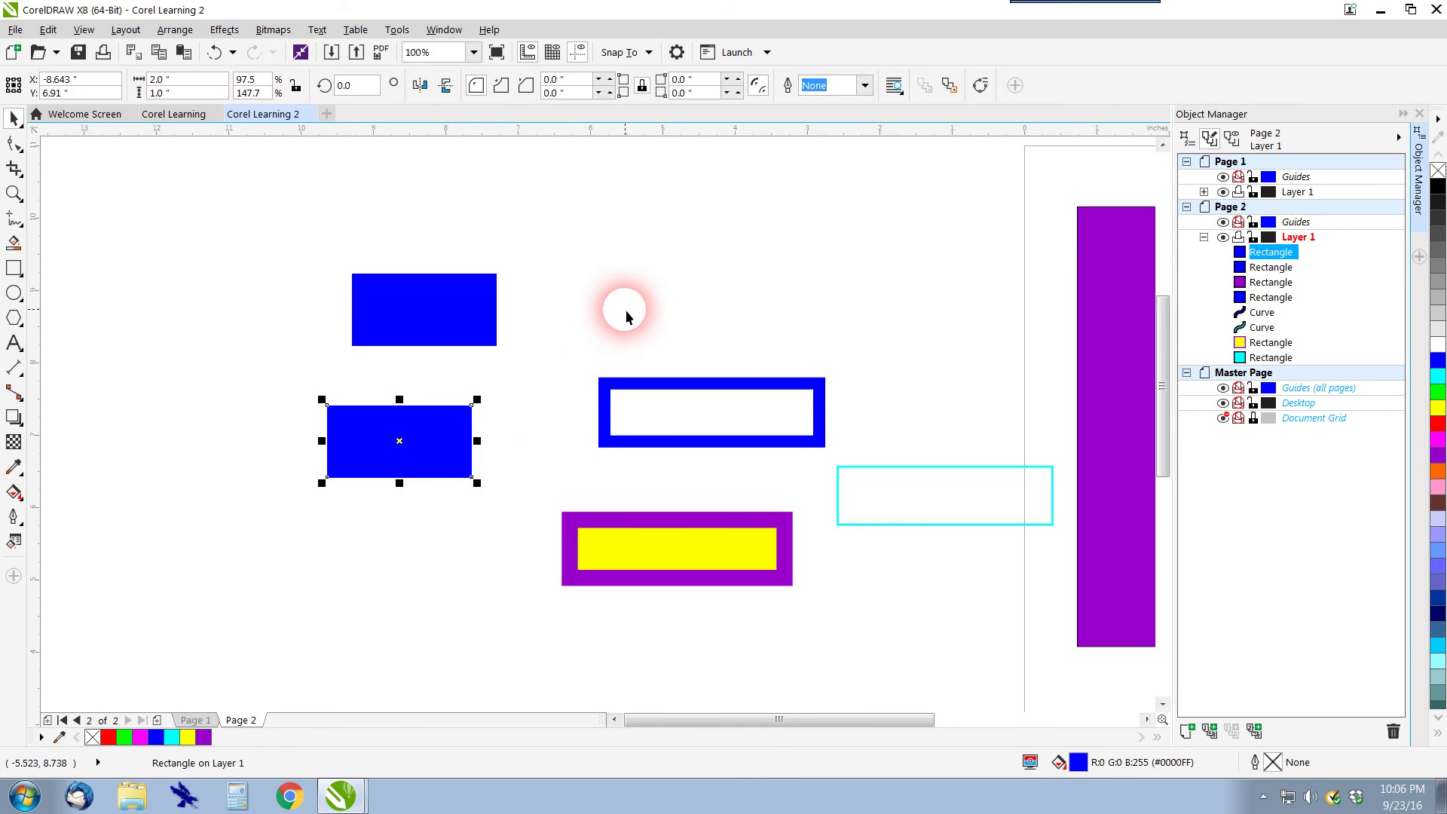
left_click(476, 318)
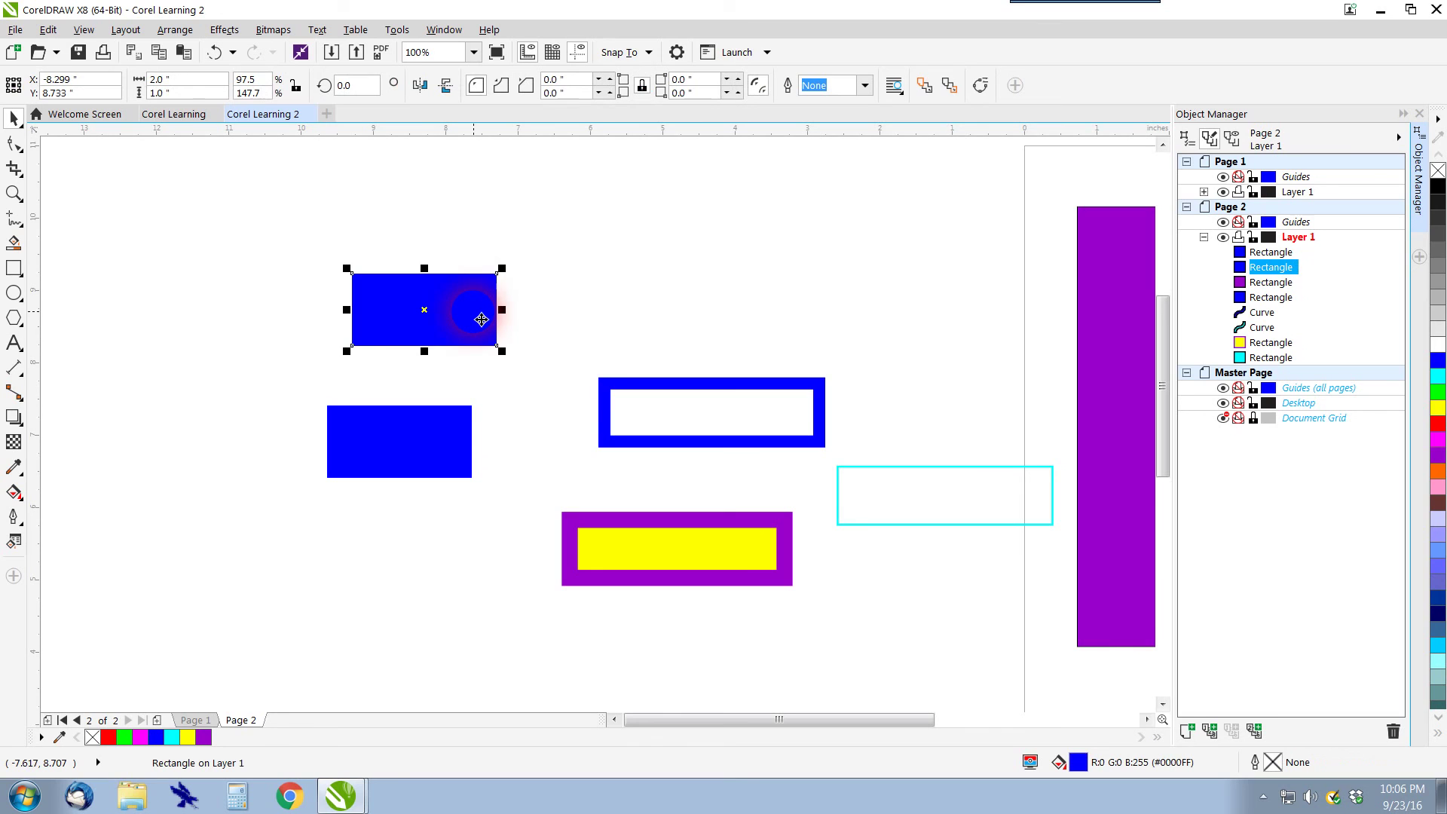
mouse_move(455, 320)
left_mouse_down()
mouse_move(722, 258)
mouse_move(647, 264)
mouse_move(680, 249)
left_mouse_up()
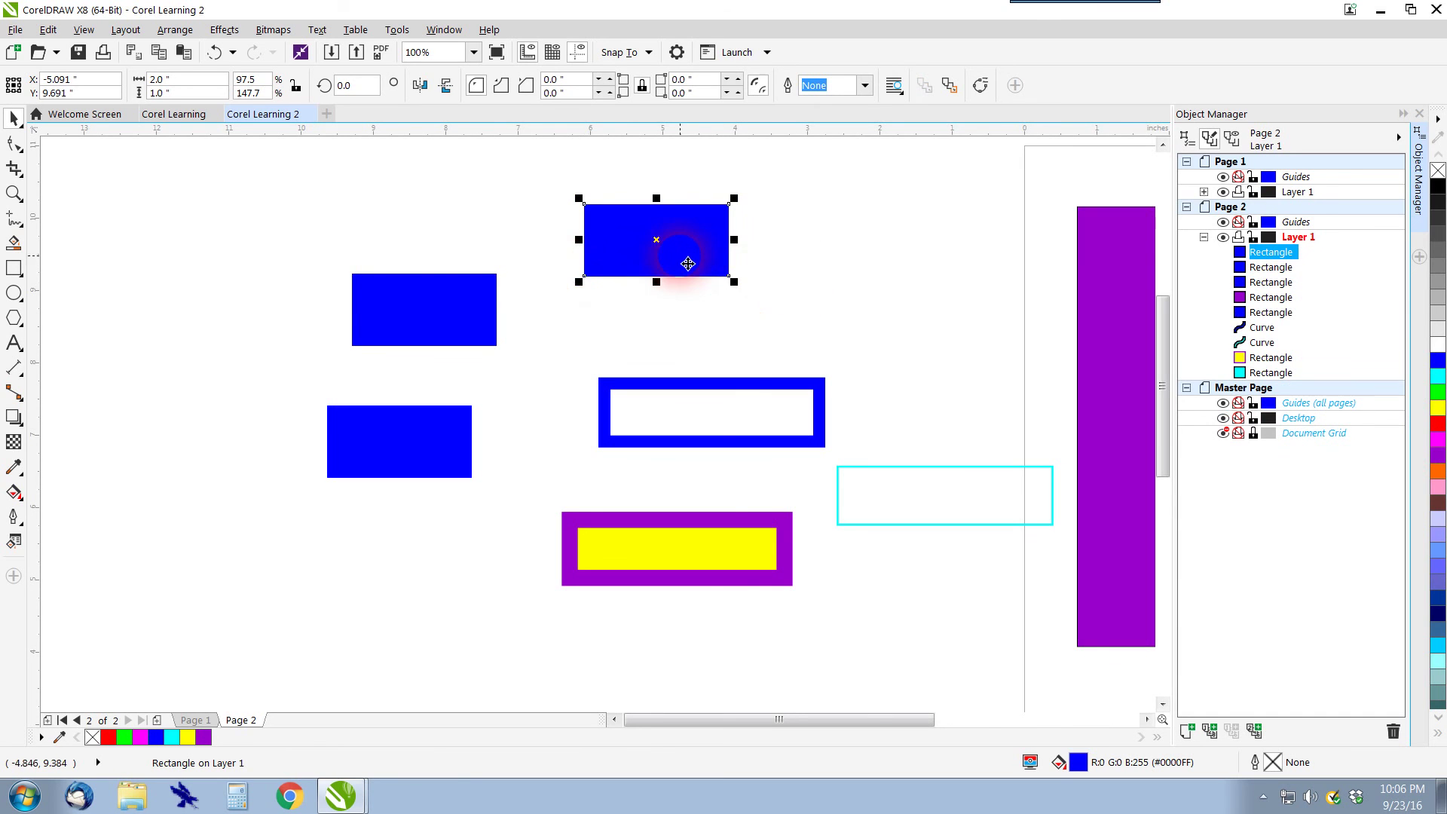
left_click(467, 324)
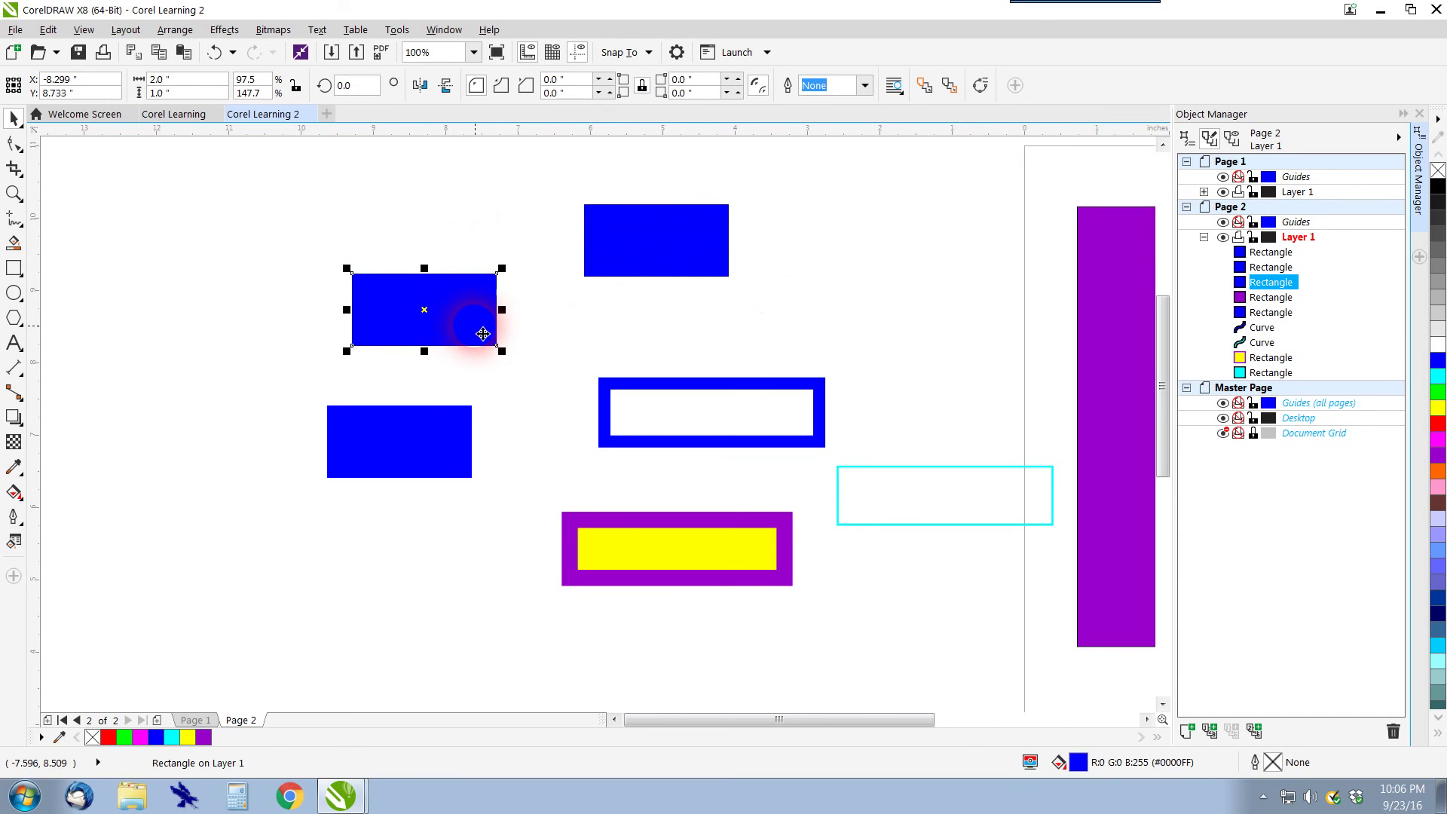
mouse_move(479, 335)
left_mouse_down()
mouse_move(323, 340)
mouse_move(291, 364)
left_mouse_up()
Copy three blue rectangles lower down the page and another to the top right.
left_click_drag(124, 204, 511, 518)
mouse_move(414, 331)
left_mouse_down()
mouse_move(500, 495)
mouse_move(408, 562)
left_mouse_up()
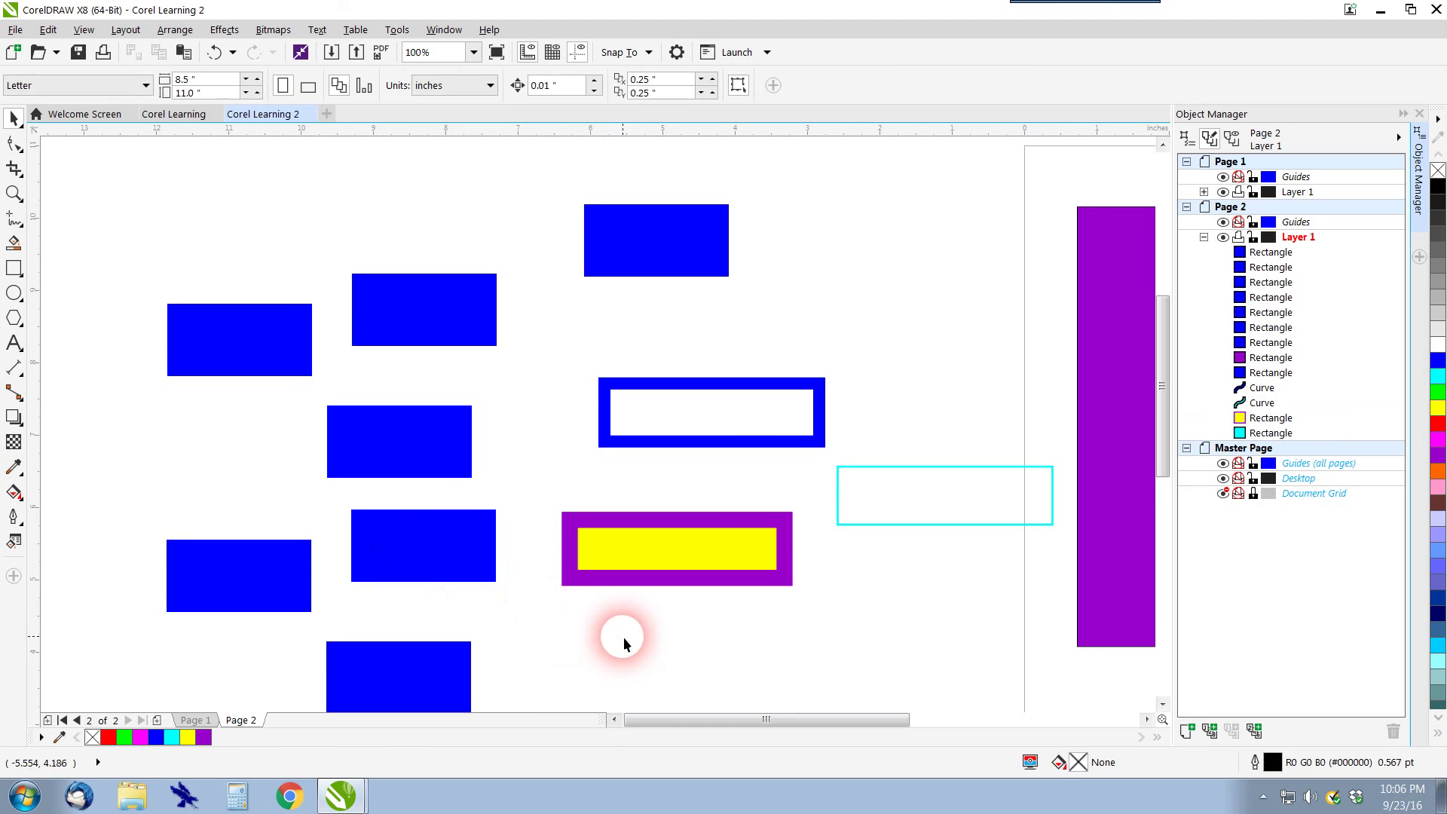
left_click(431, 312)
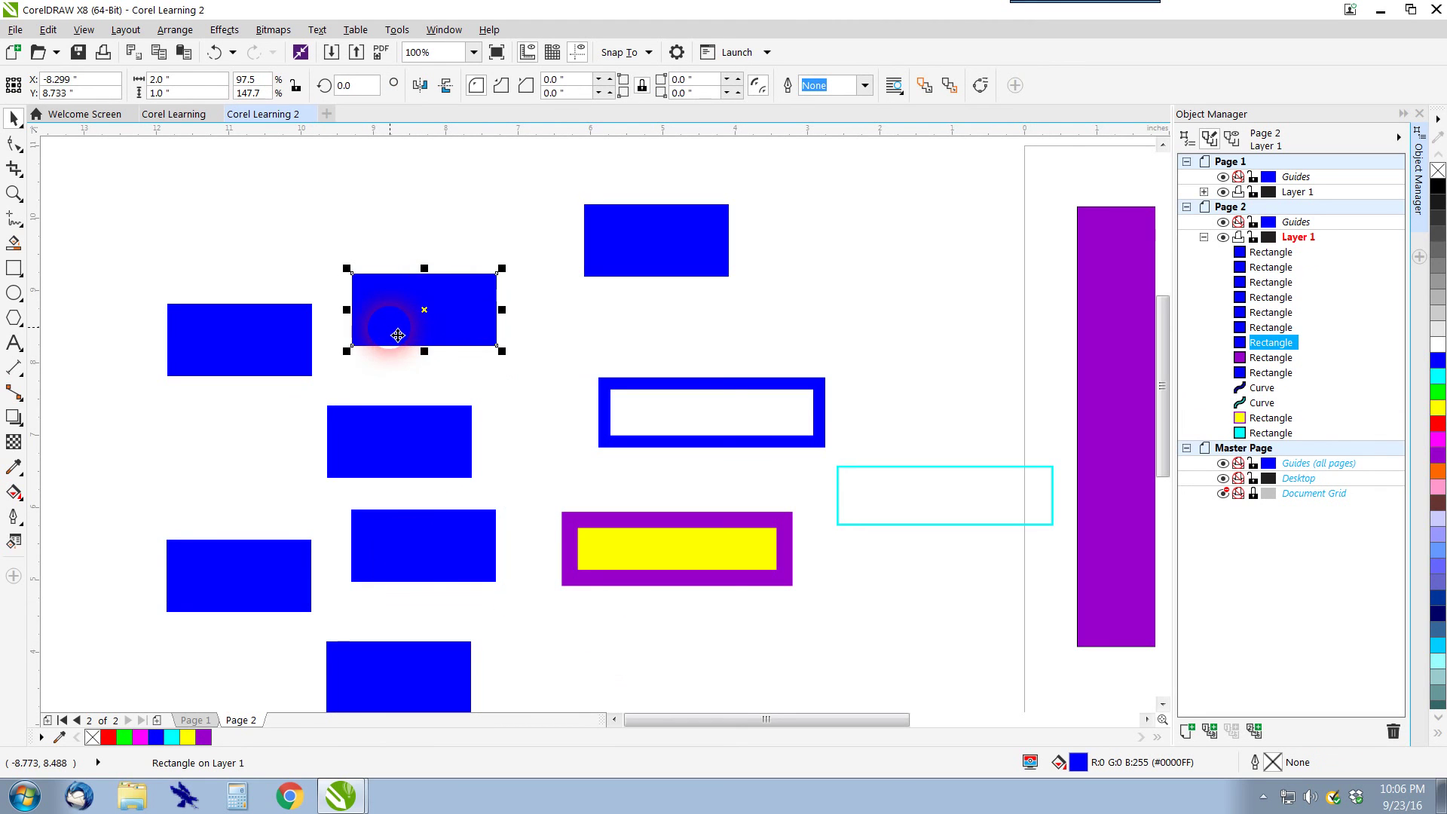
mouse_move(398, 335)
left_mouse_down()
mouse_move(842, 293)
mouse_move(877, 259)
left_mouse_up()
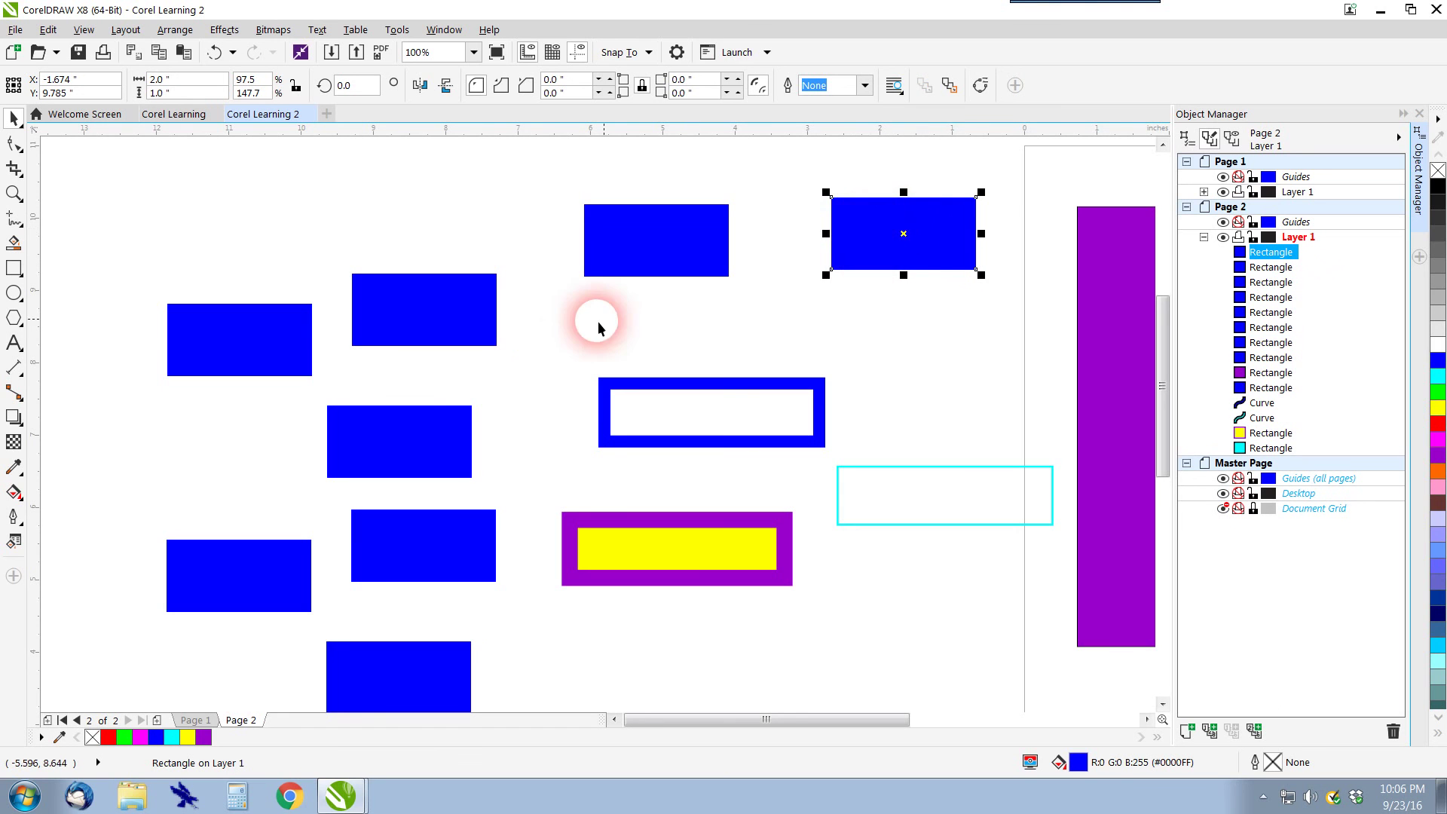
scroll(576, 422, "down", 1)
scroll(657, 446, "up", 1)
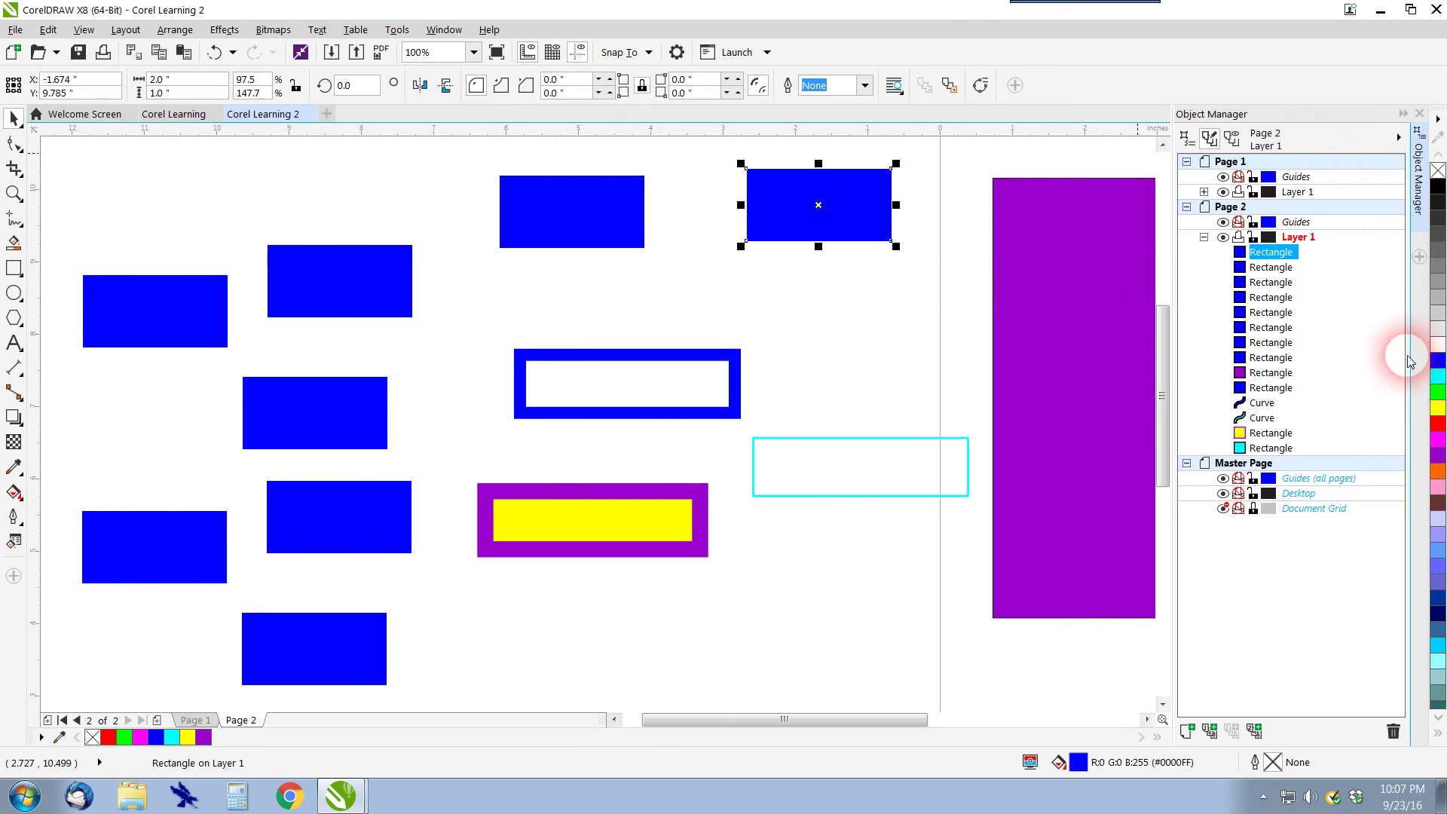
Set the top-right rectangle's outline width to 24.0 pt and nudge the top rectangle.
left_click(865, 85)
left_click(843, 273)
left_click(789, 211)
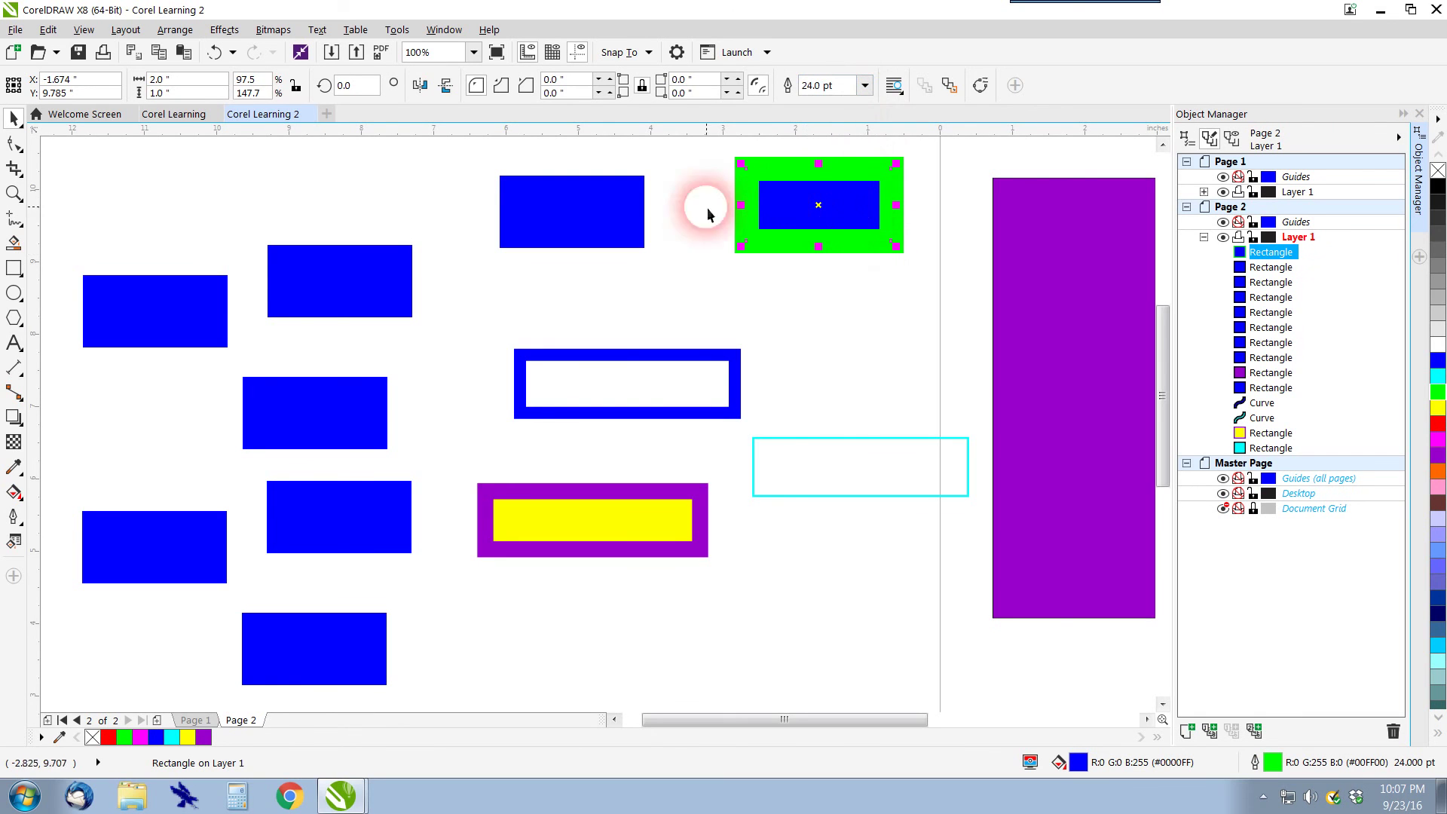
mouse_move(549, 207)
left_mouse_down()
mouse_move(832, 211)
mouse_move(626, 230)
left_mouse_up()
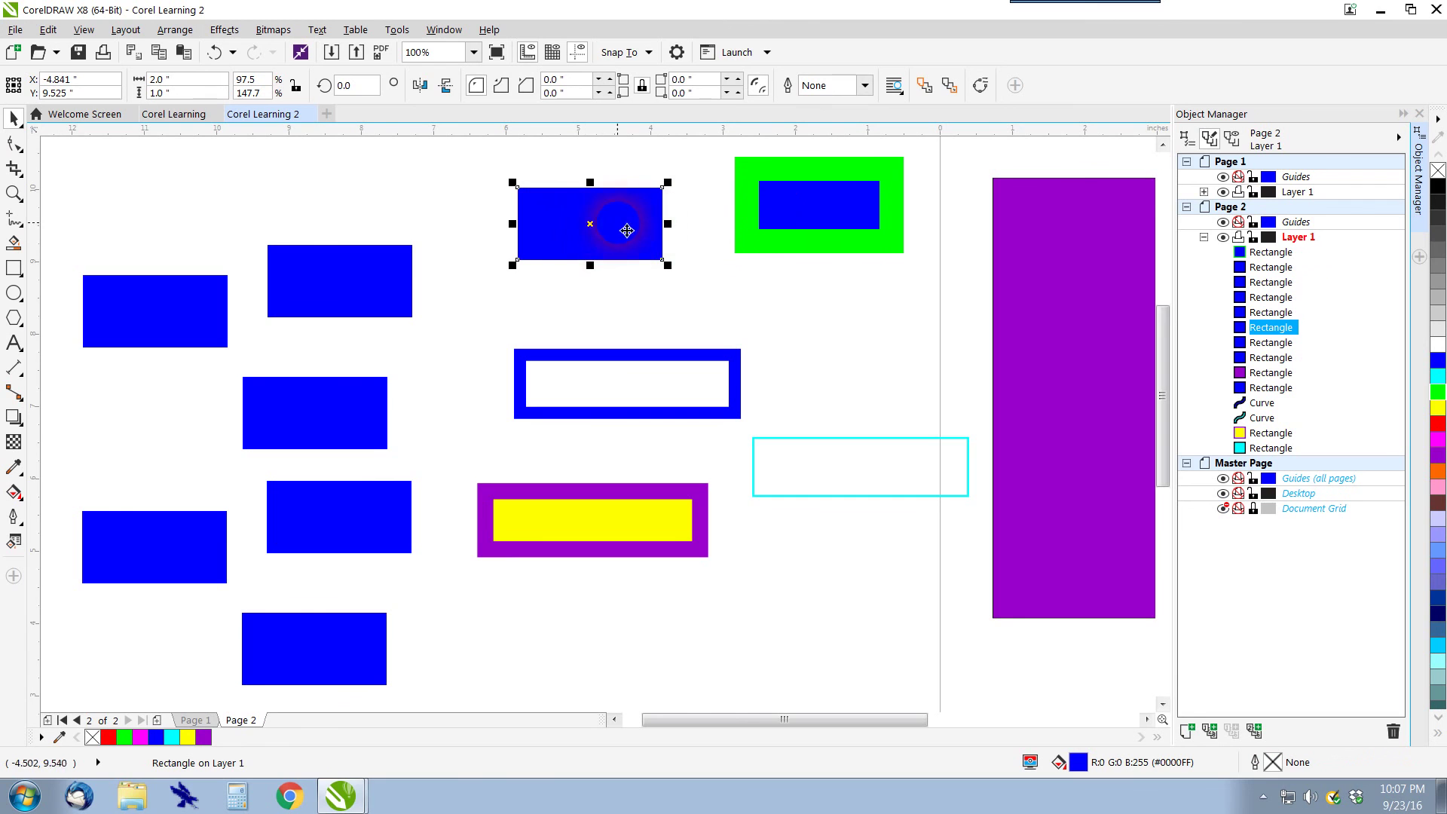
left_click(799, 207)
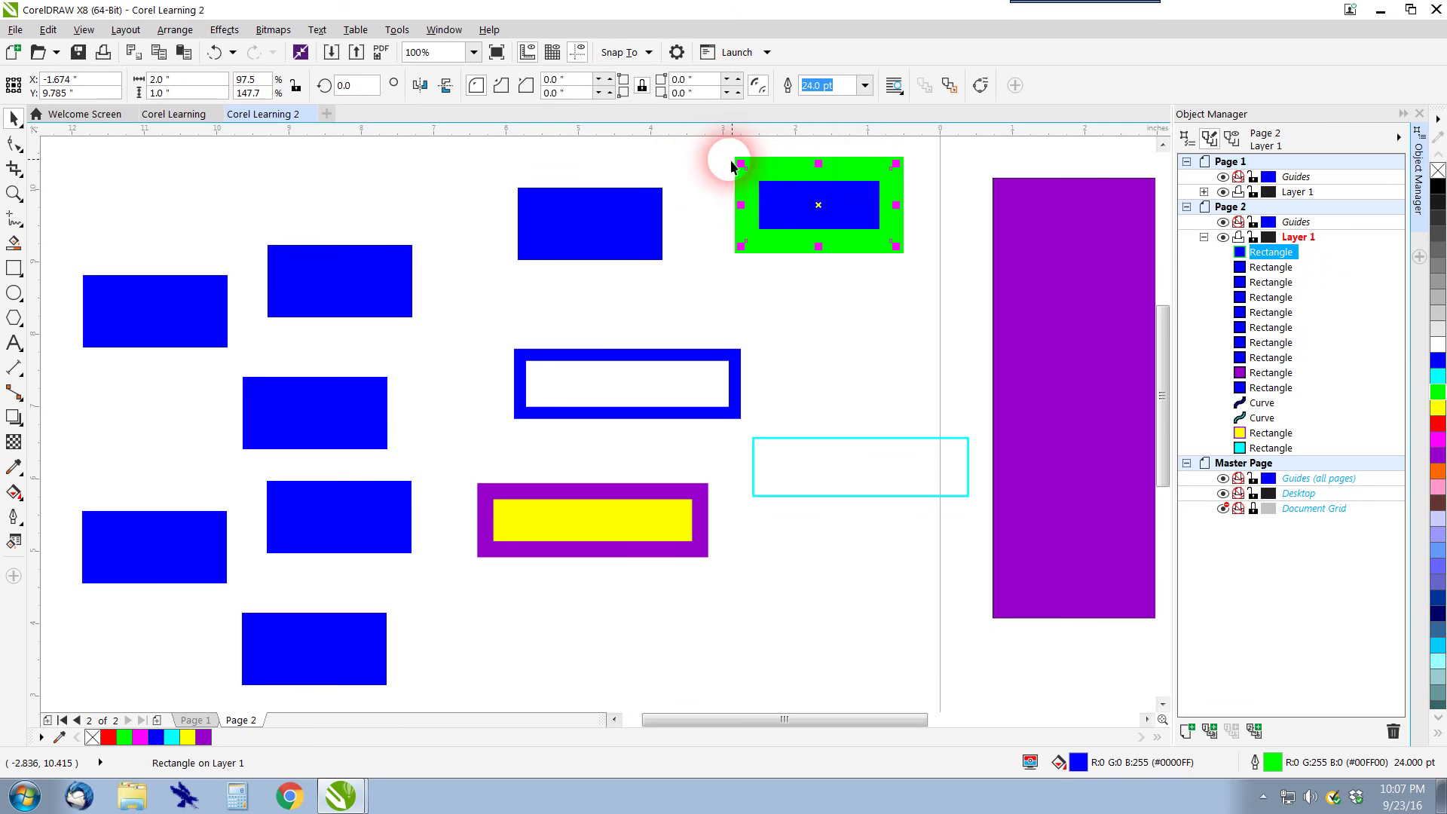
Try converting the green outline to an object, then undo it with Ctrl+Z.
left_click(175, 30)
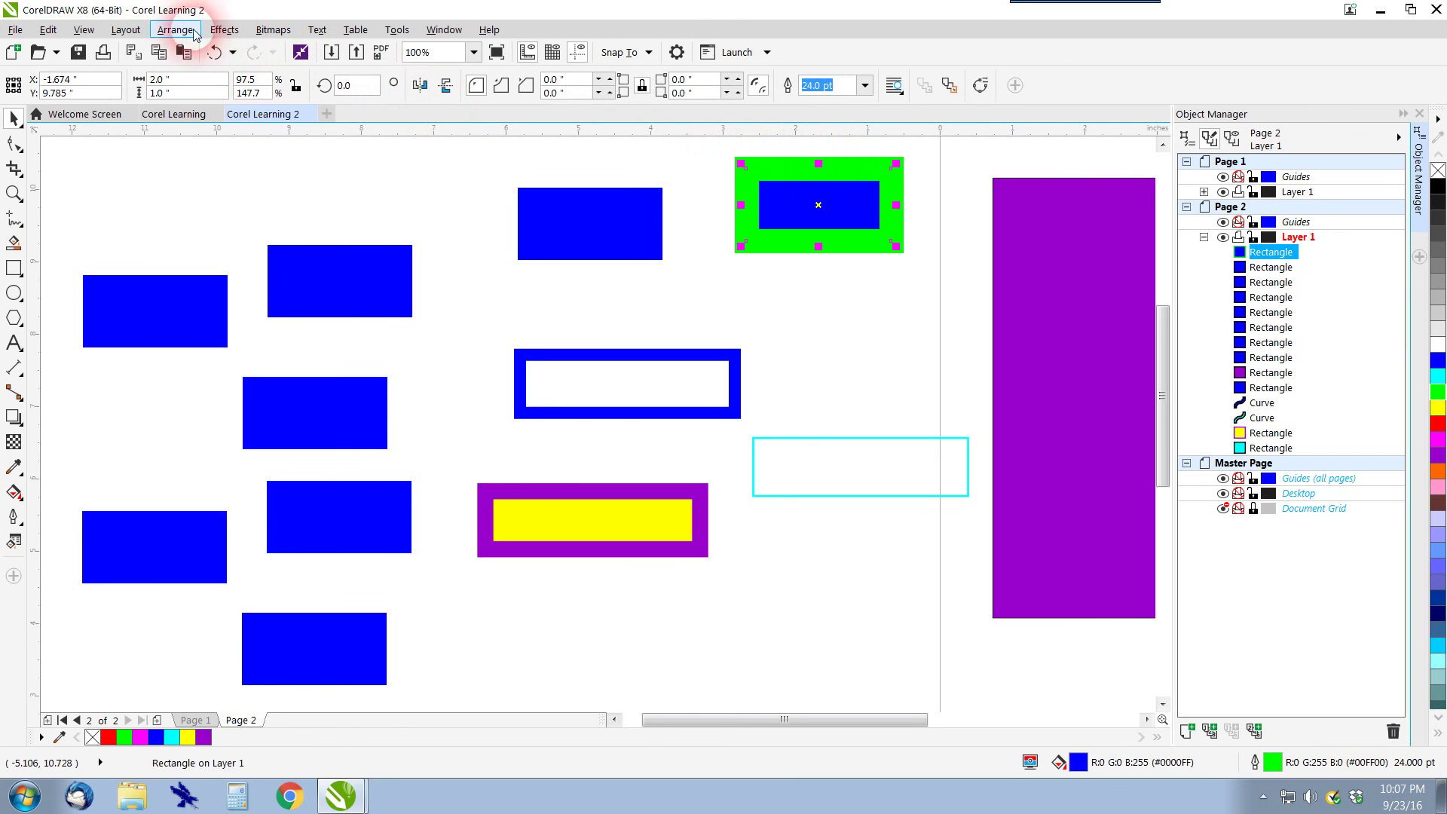
left_click(276, 277)
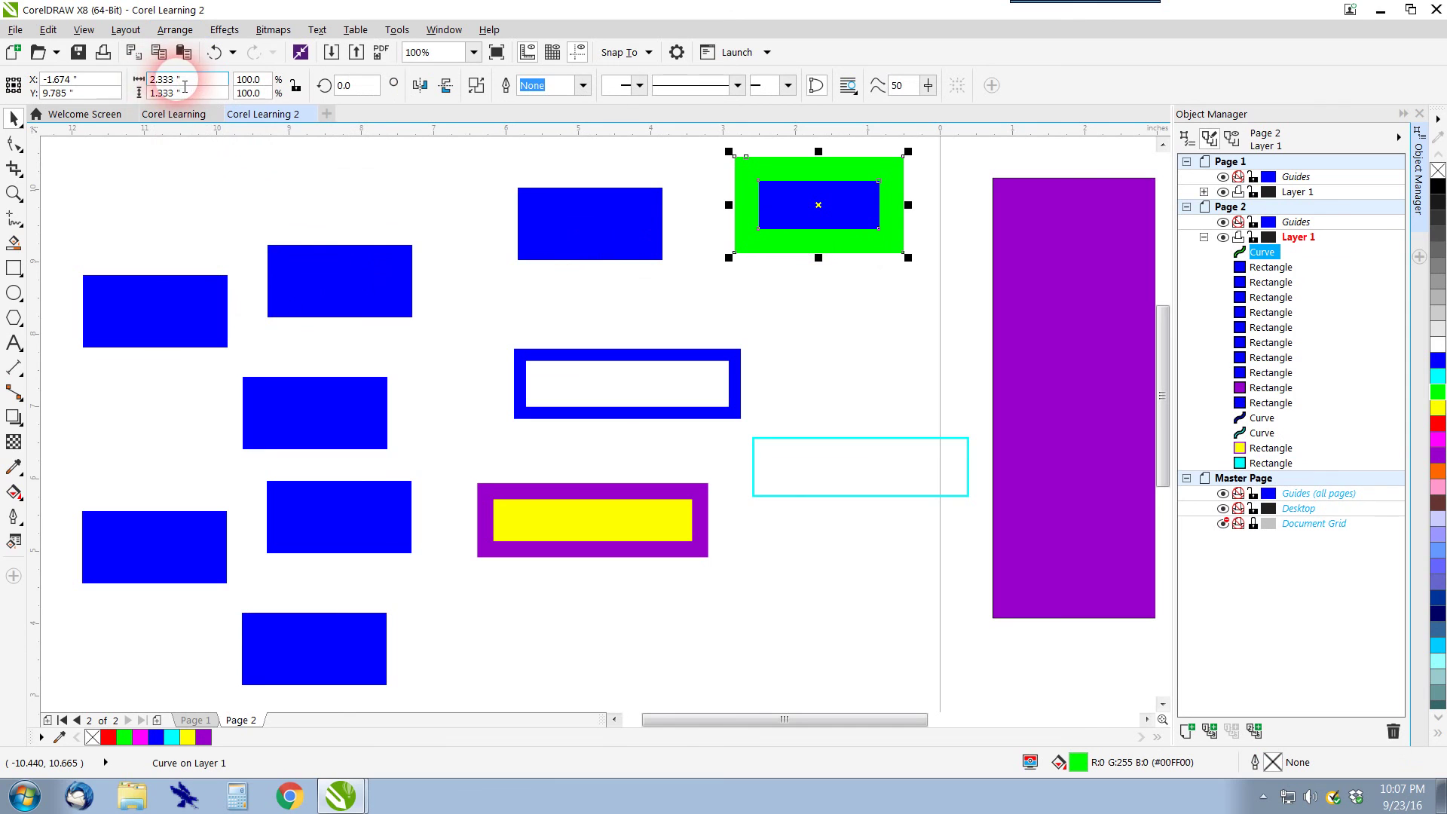
left_click_drag(757, 249, 777, 351)
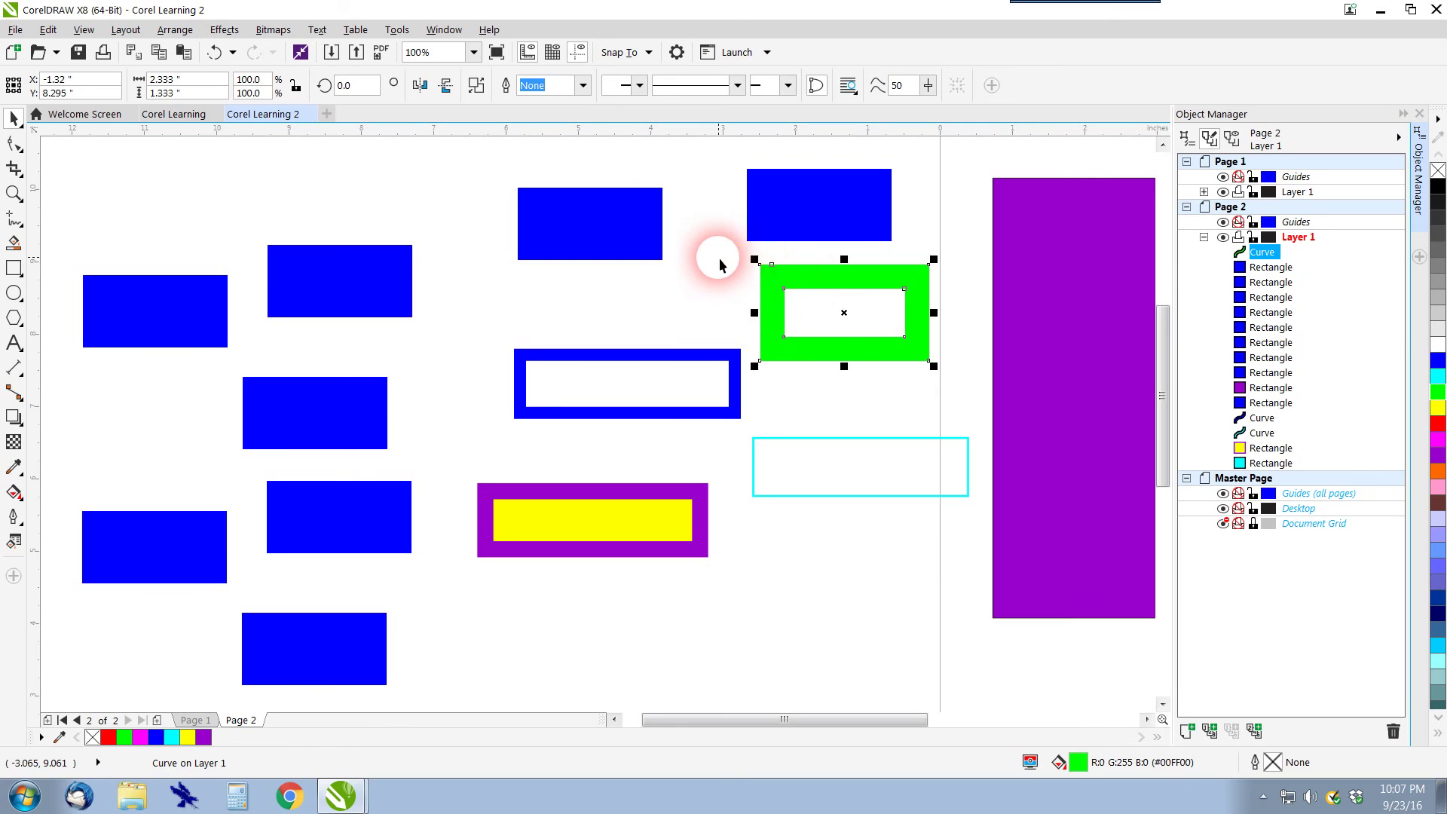
key("ctrl+z")
key("ctrl+z")
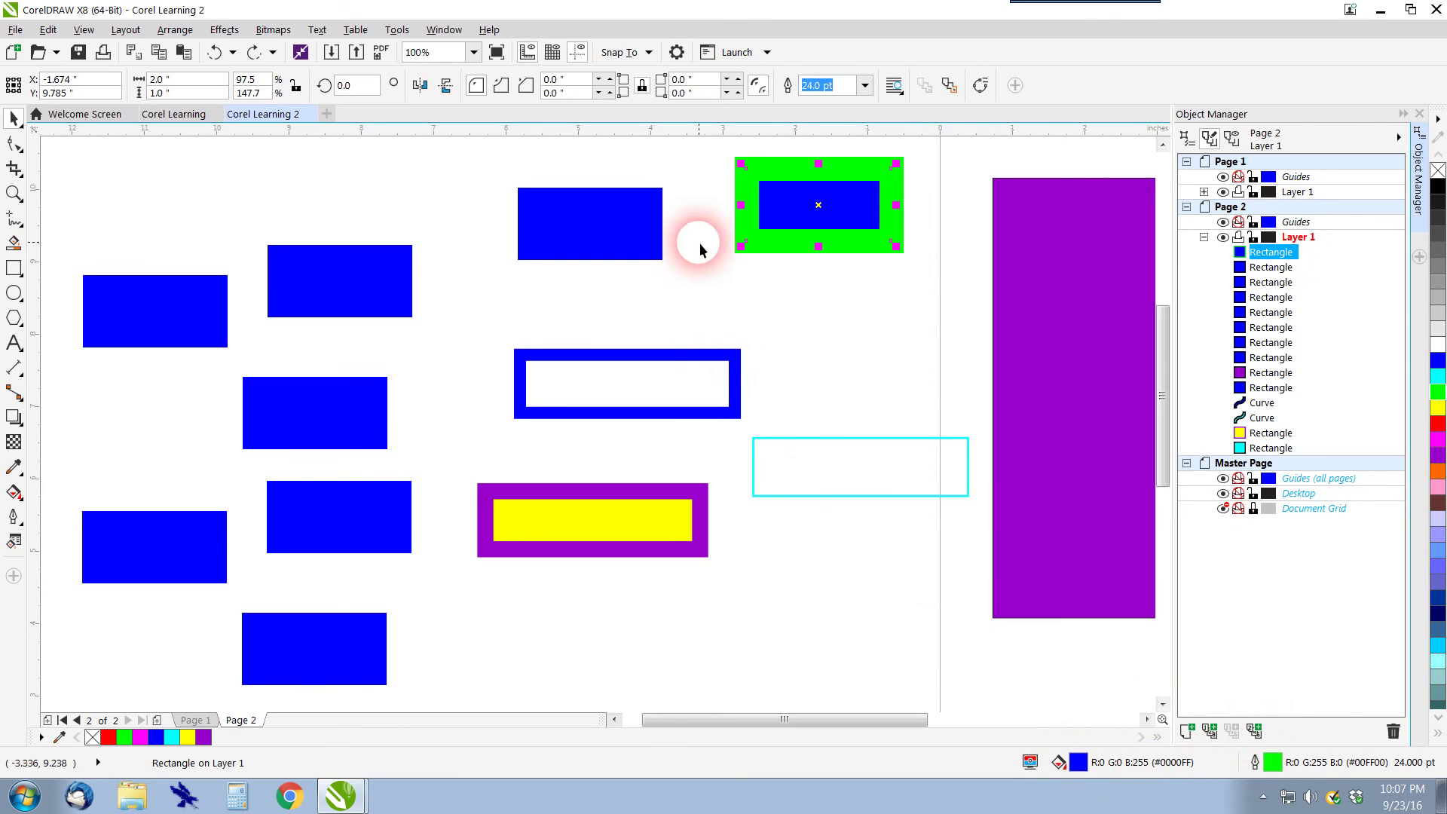
scroll(814, 251, "up", 2)
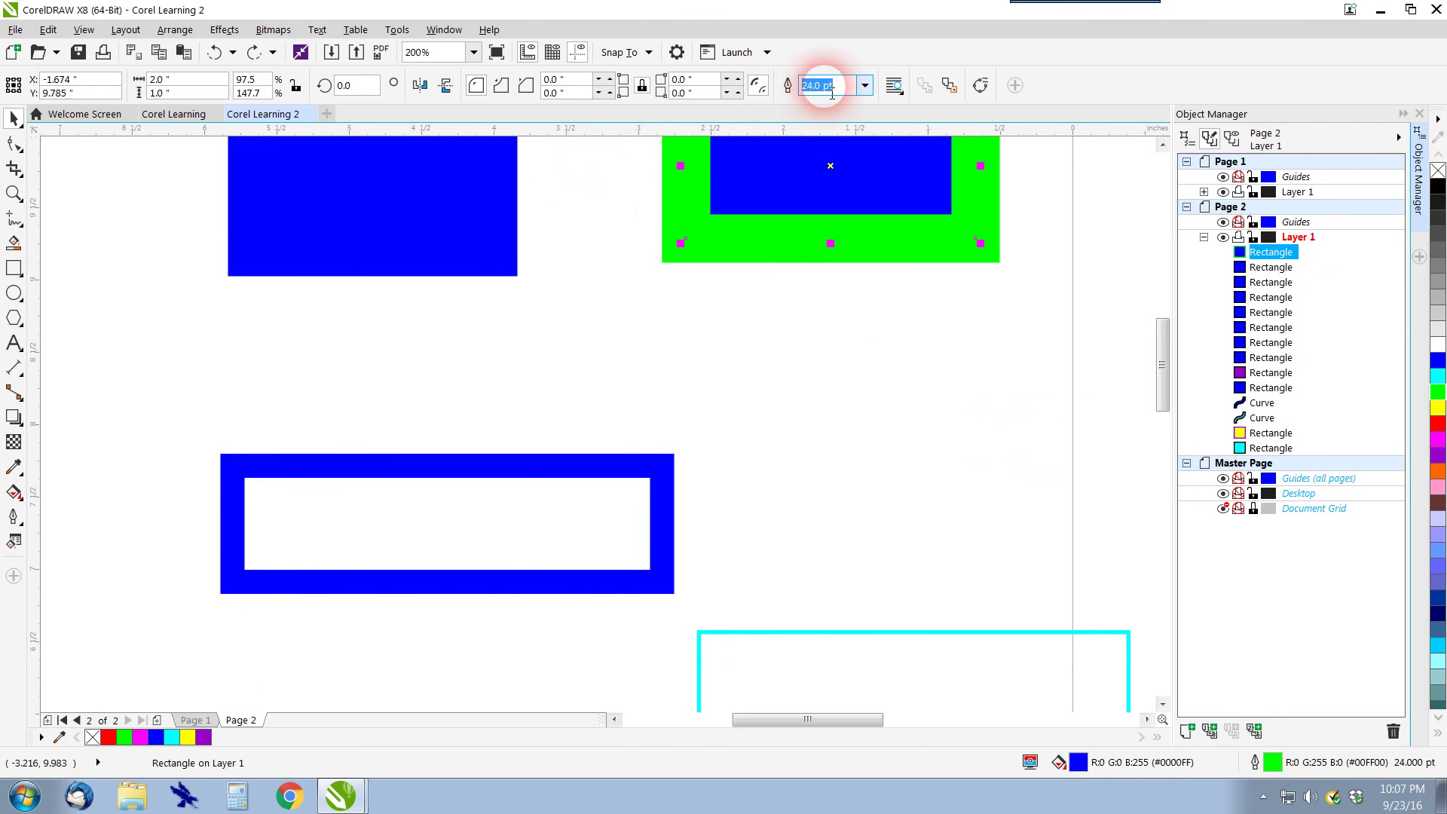
Set the green outline's Position to Inside outline in the Outline Pen dialog.
left_click(747, 241)
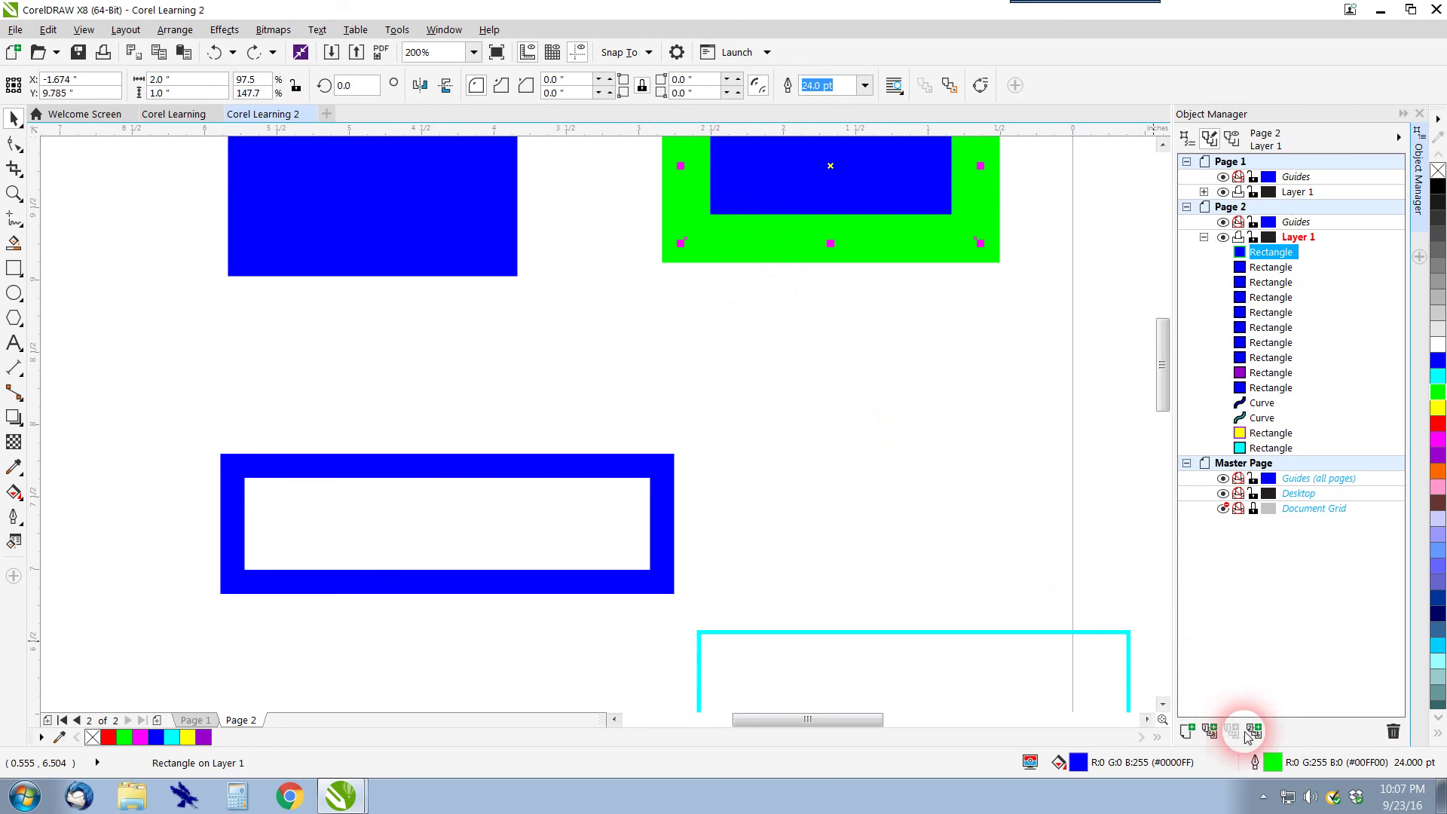
double_click(1270, 763)
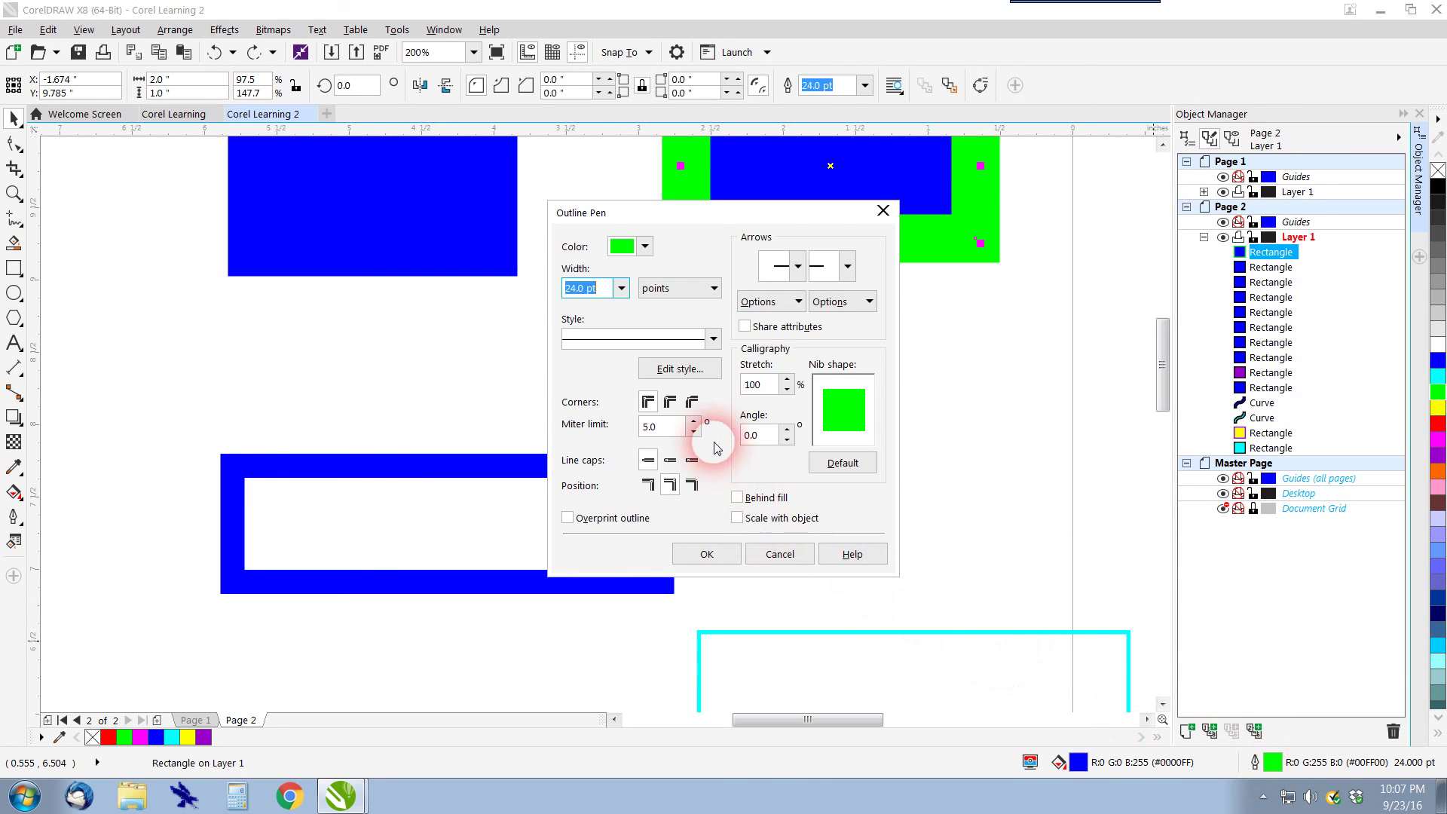
left_click(671, 484)
left_click(650, 486)
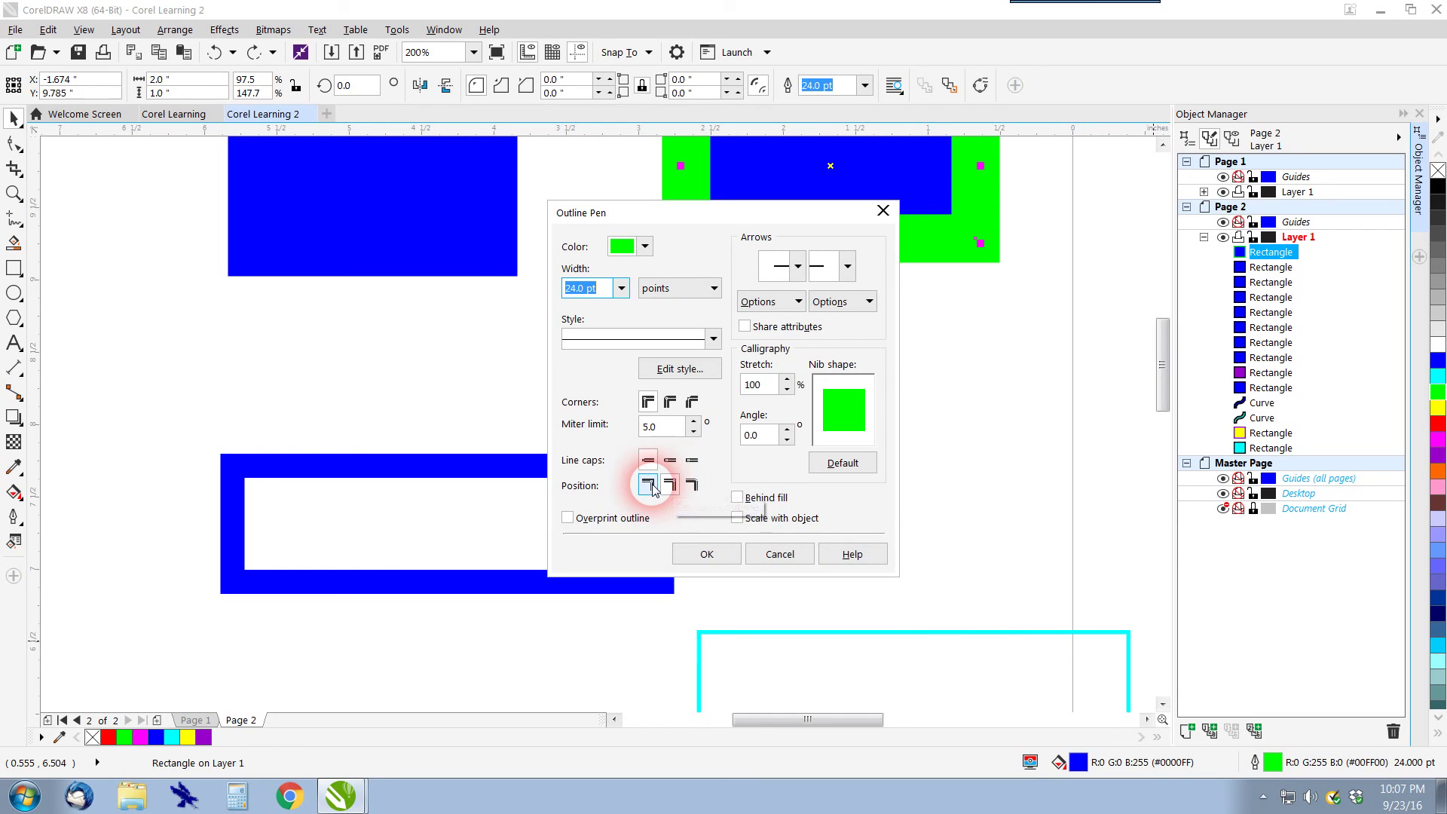
left_click(701, 488)
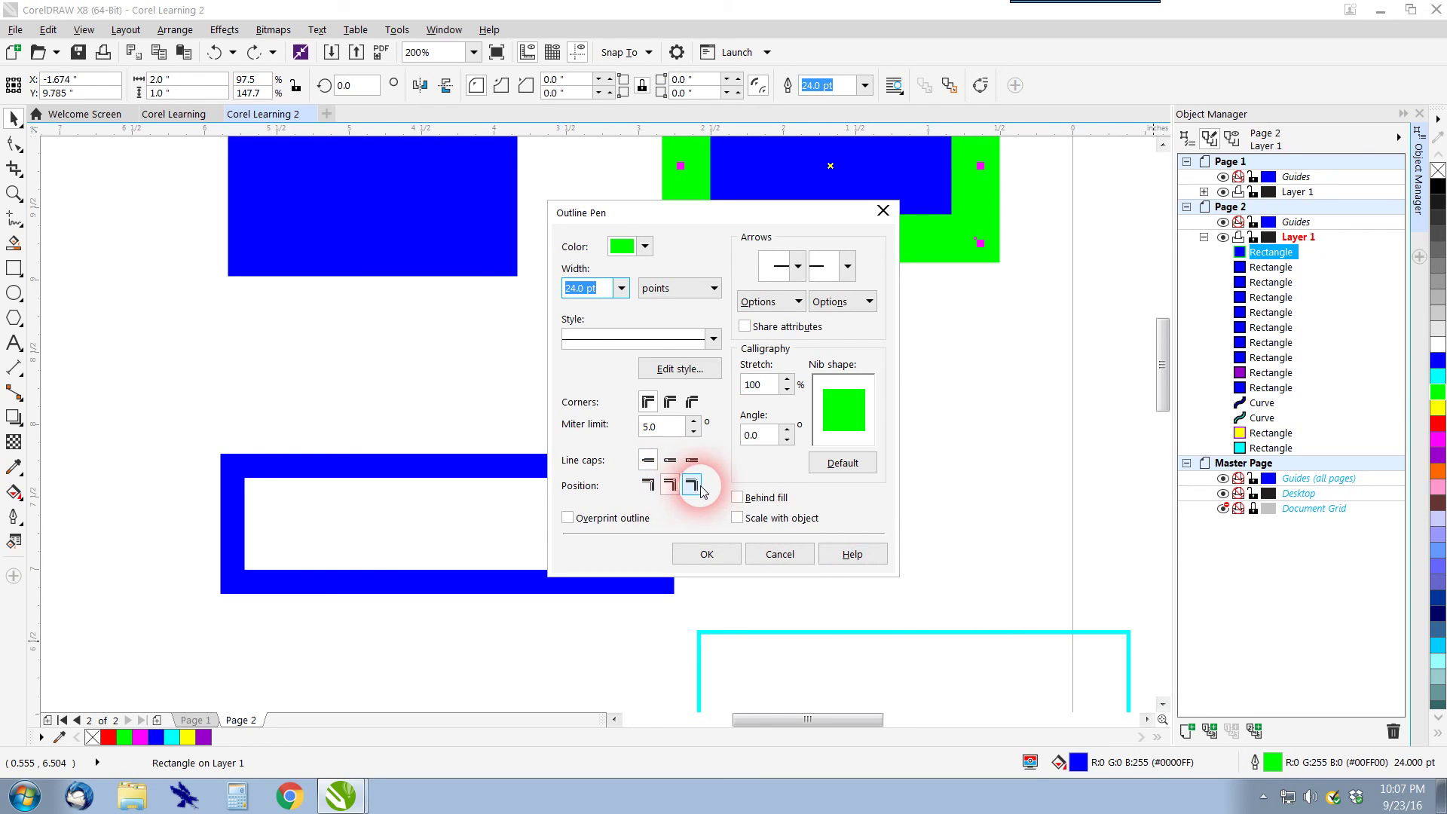
left_click(706, 537)
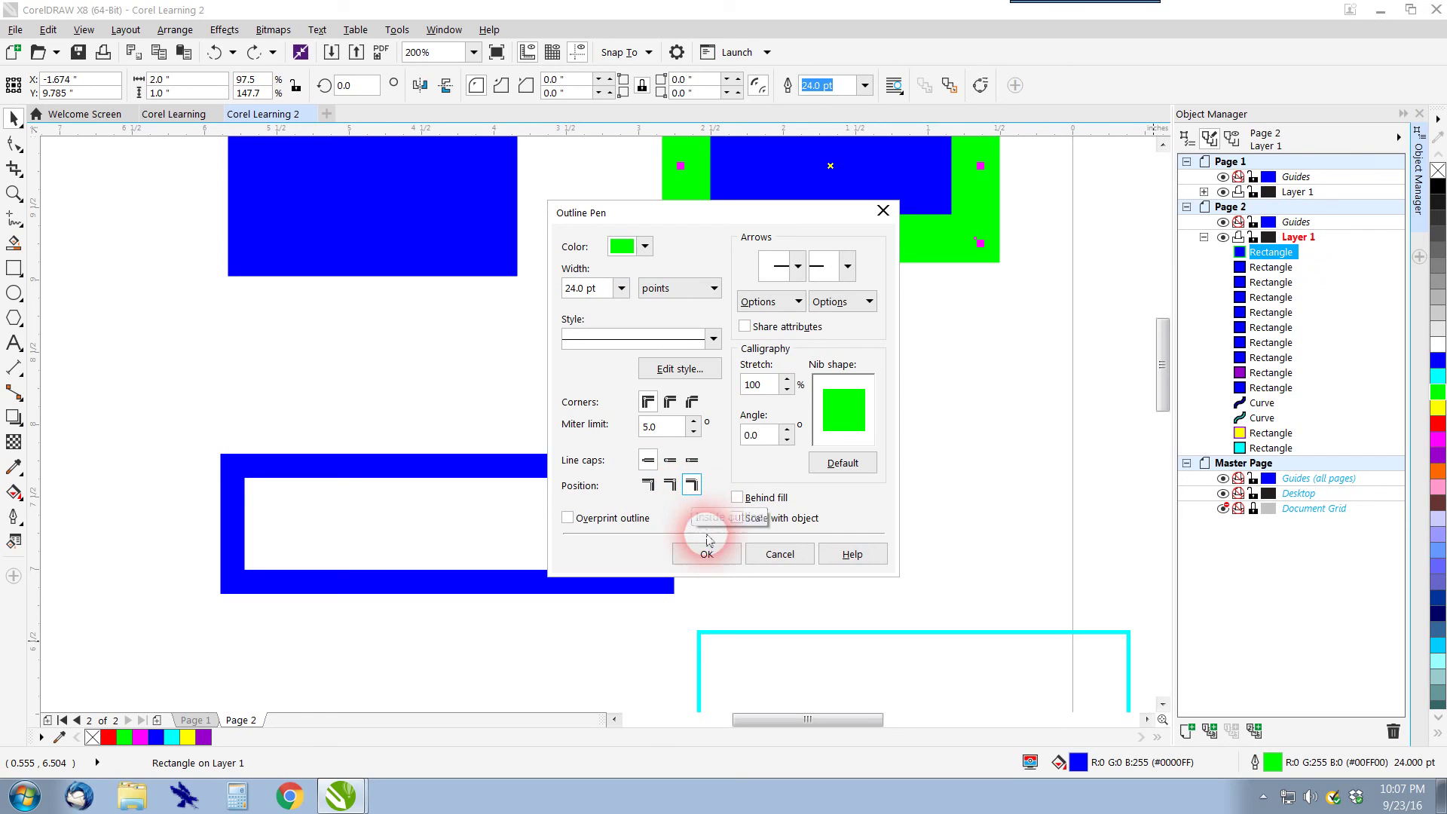
left_click(805, 377)
Move the green-outlined rectangle left and set its outline Position to Outside.
scroll(825, 218, "down", 2)
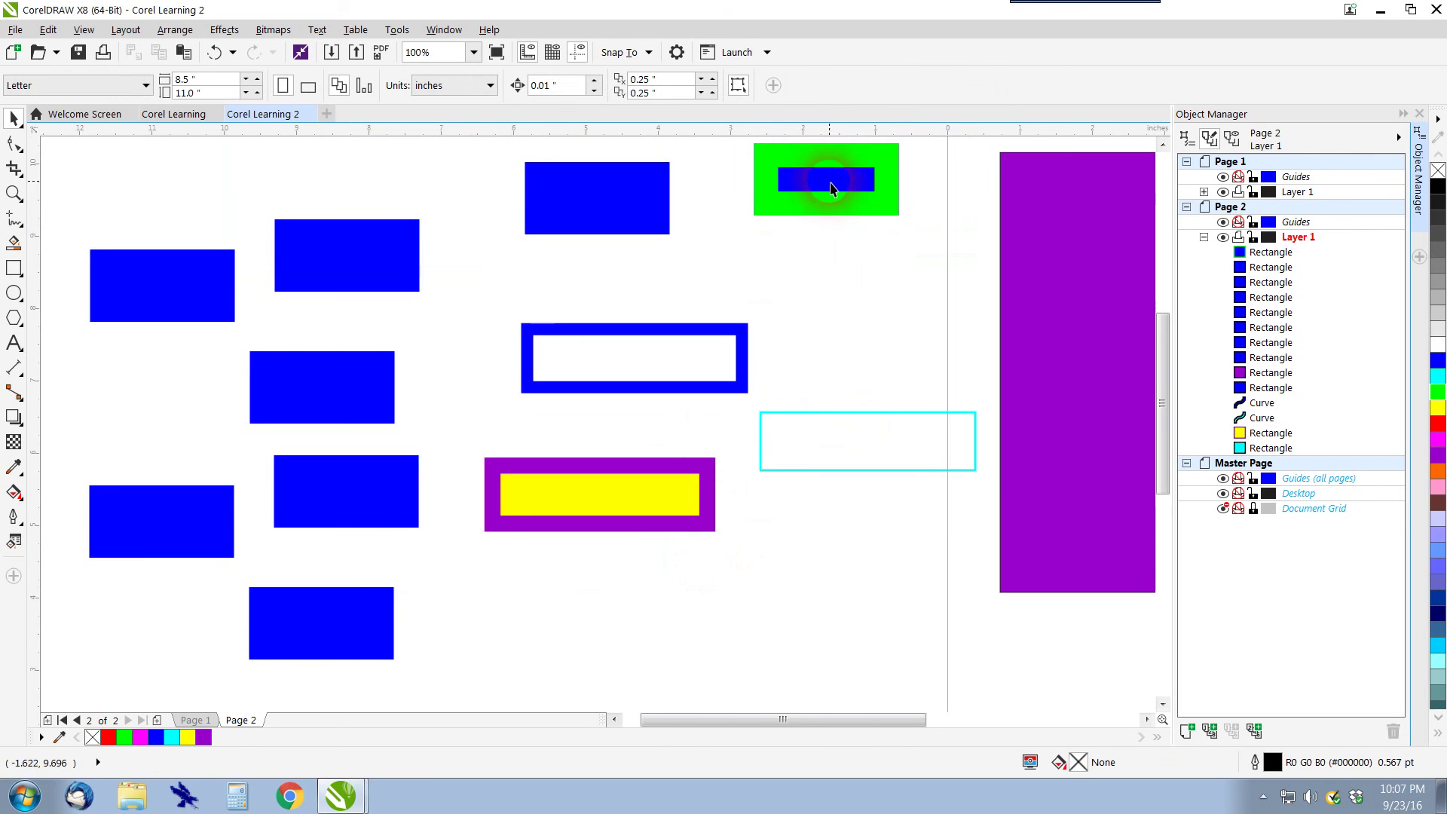
scroll(831, 188, "up", 2)
left_click(801, 233)
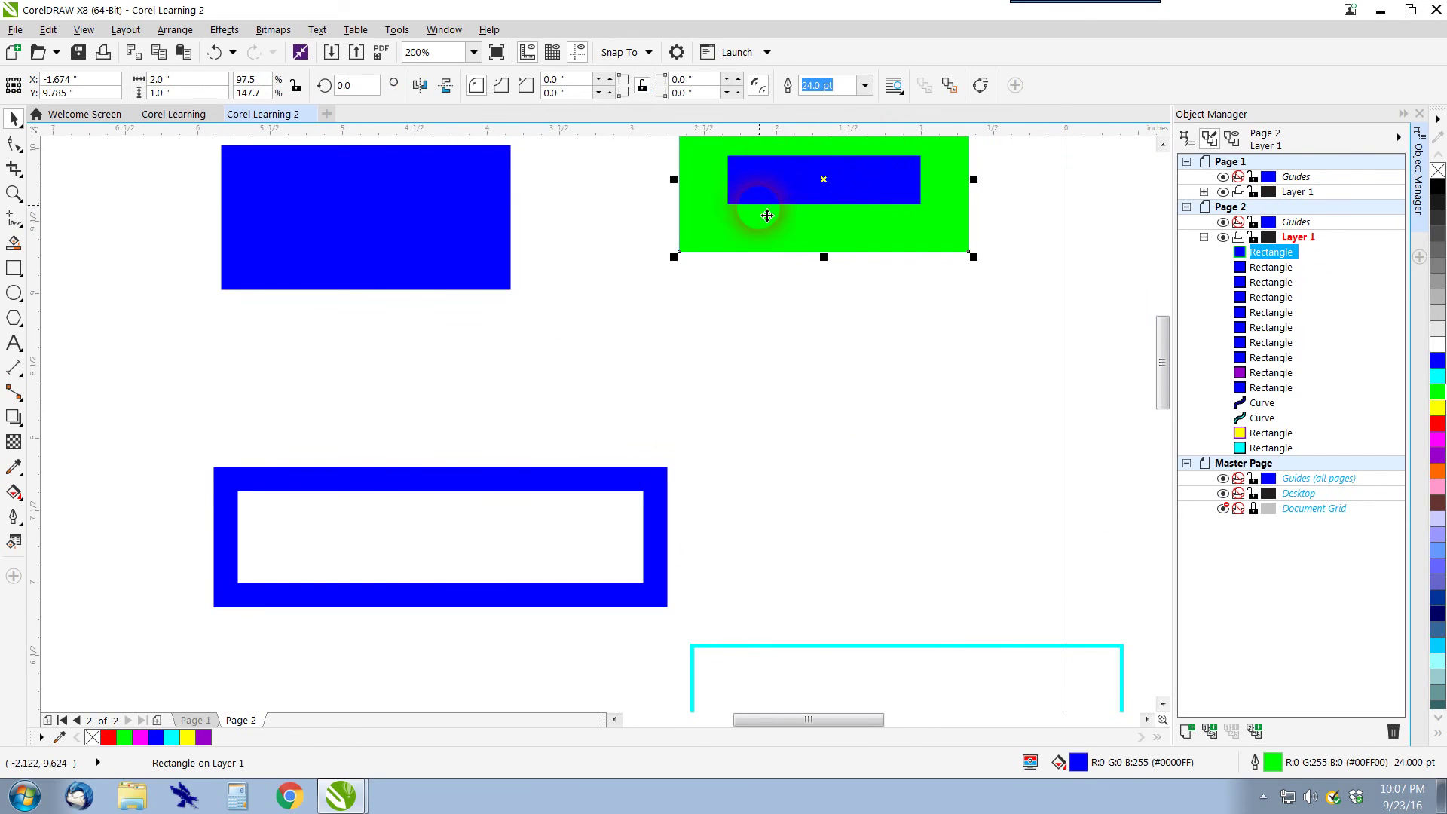
mouse_move(828, 226)
left_mouse_down()
mouse_move(357, 268)
mouse_move(750, 277)
left_mouse_up()
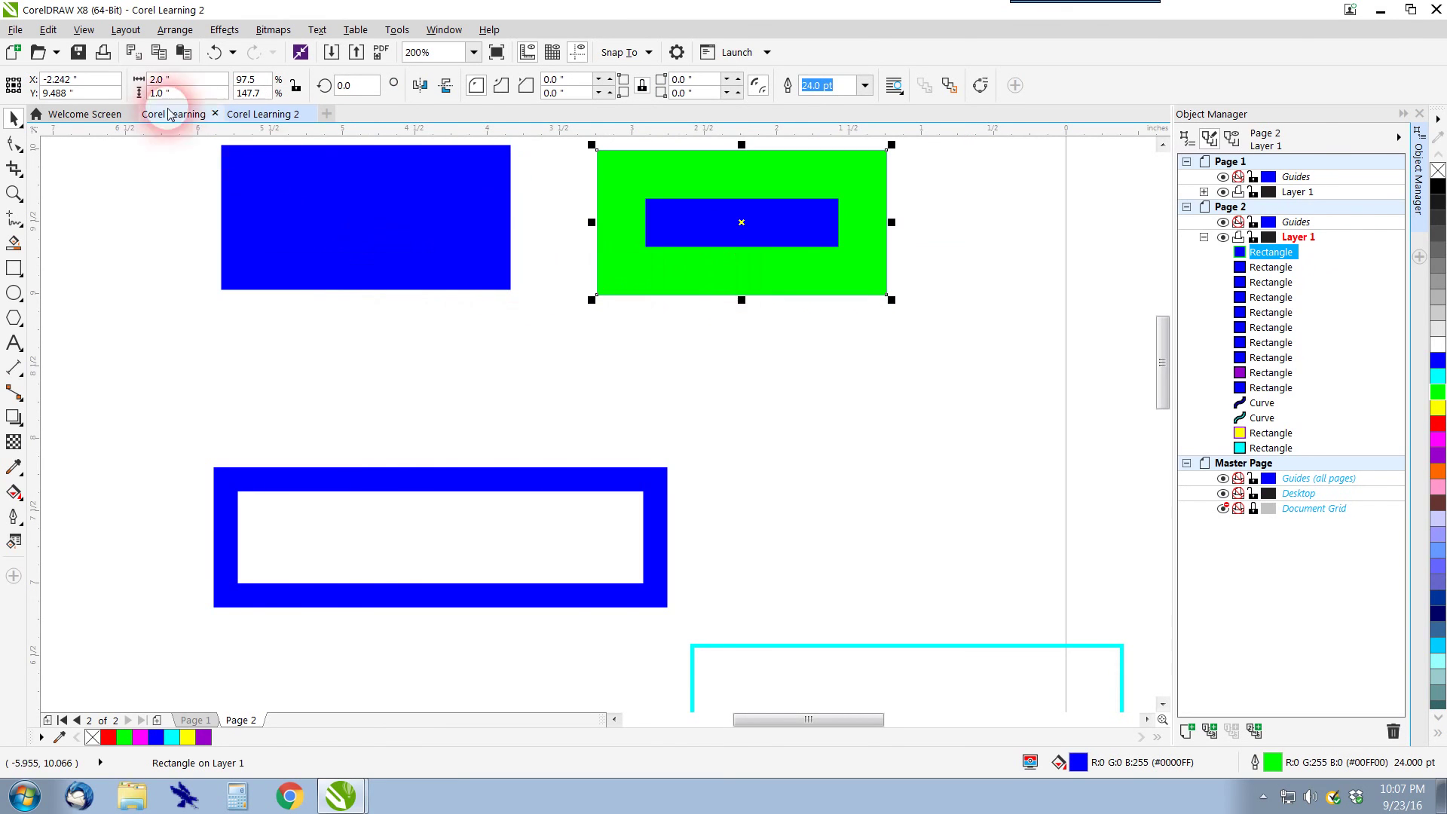
double_click(1254, 762)
left_click(648, 485)
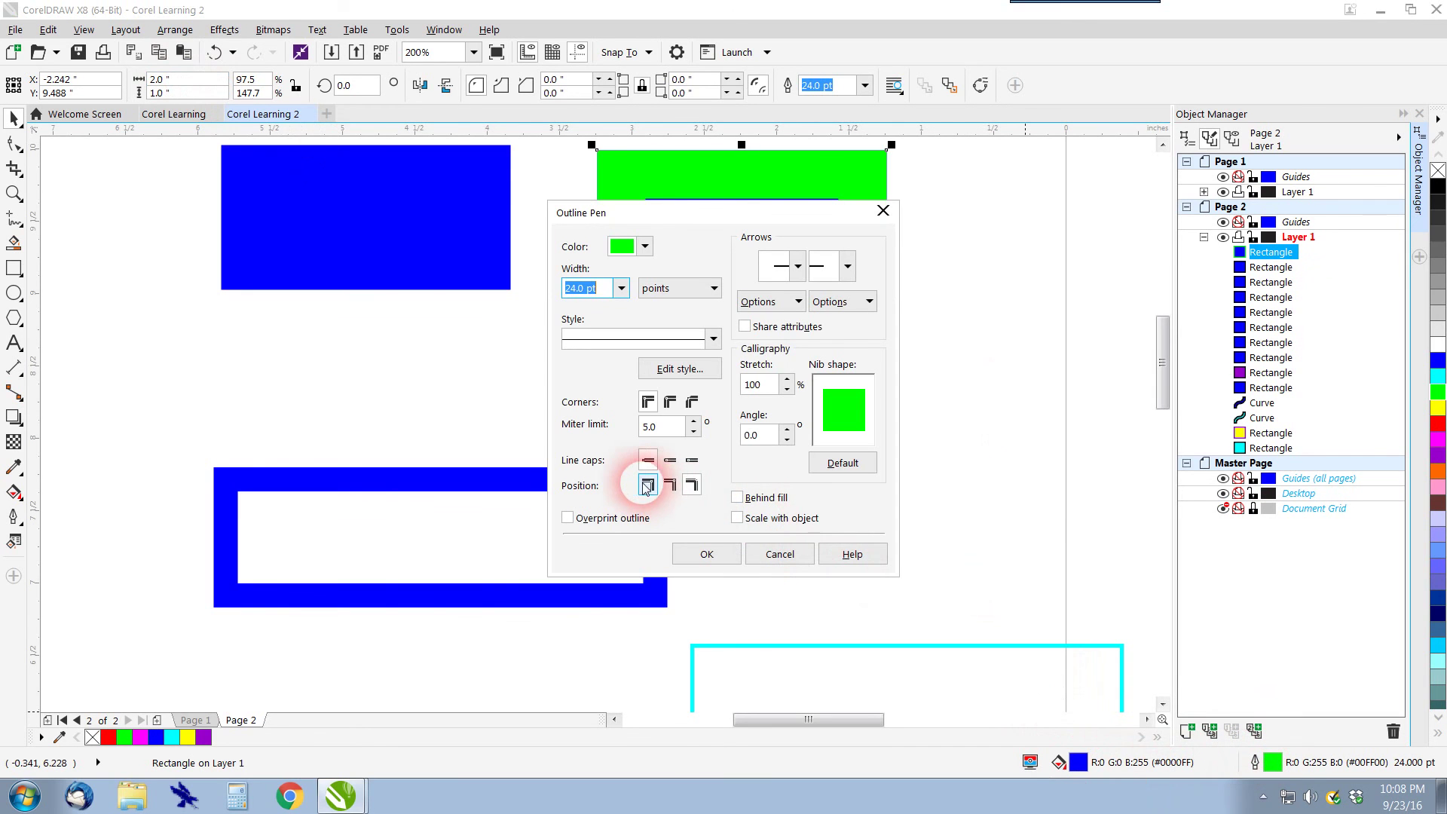
left_click(707, 553)
scroll(678, 359, "down", 2)
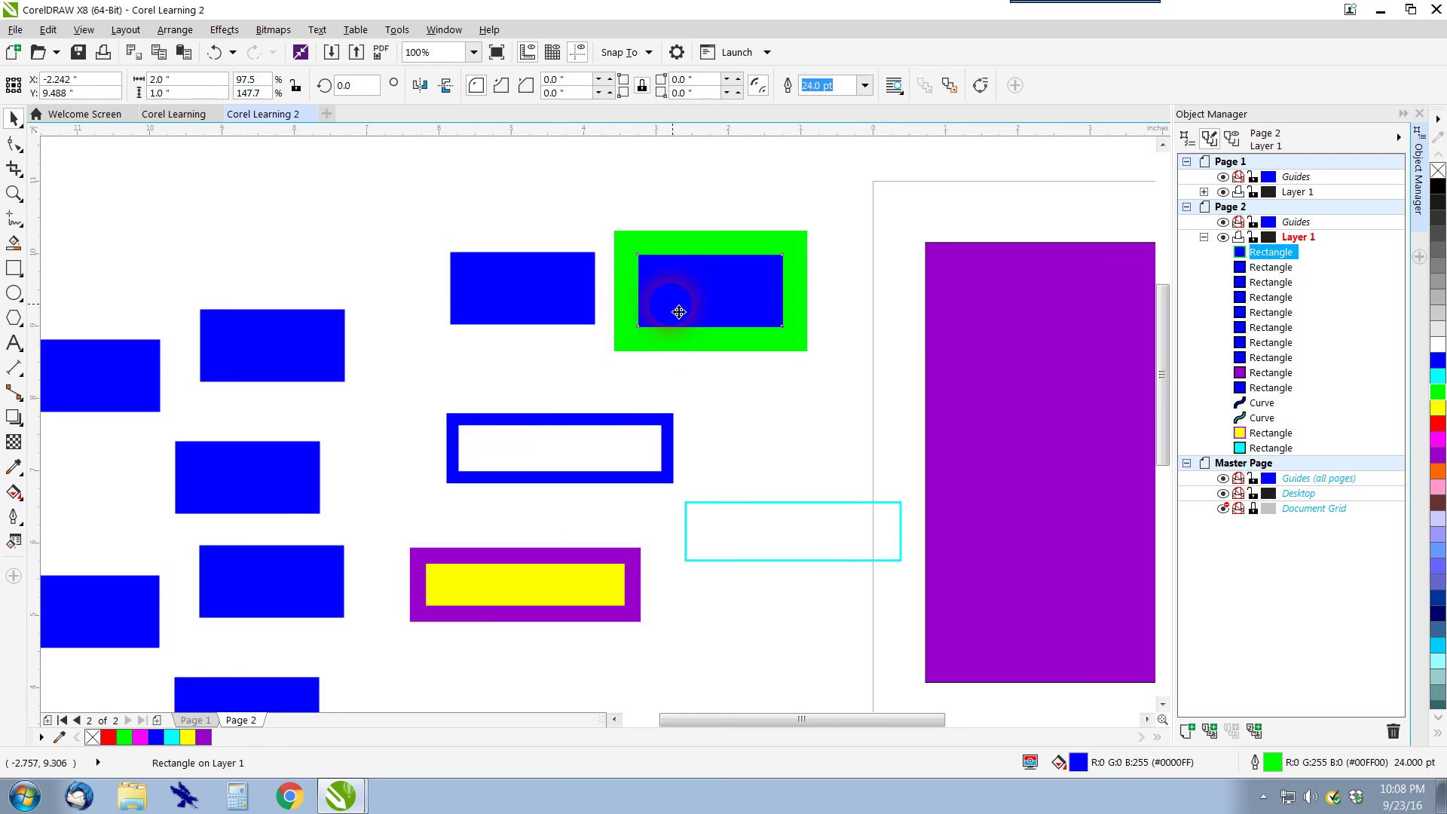
left_click_drag(678, 307, 681, 233)
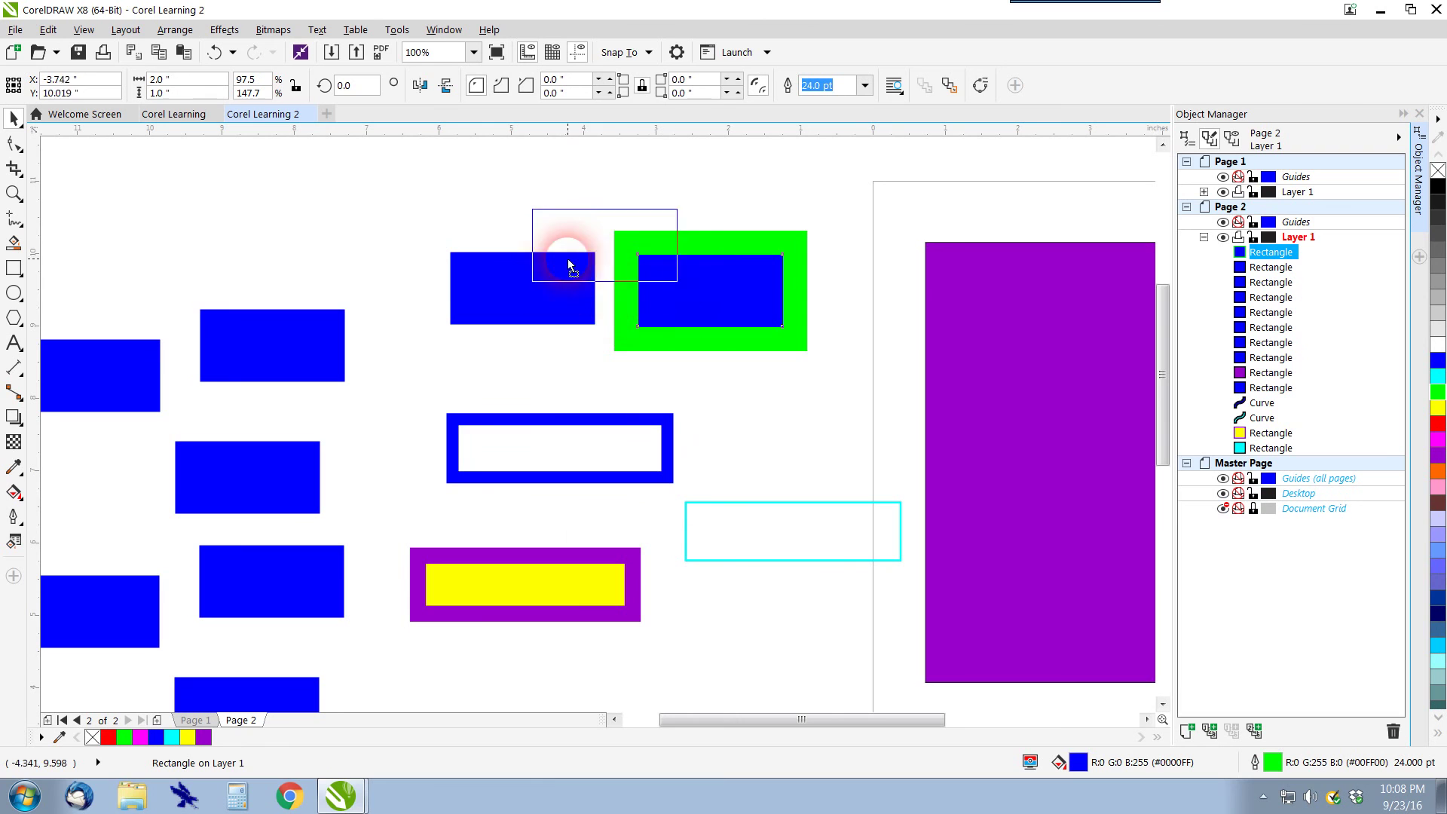
Convert the outline to an object, place the green frame upper left, and lower the blue rectangle.
left_click(175, 30)
left_click(267, 279)
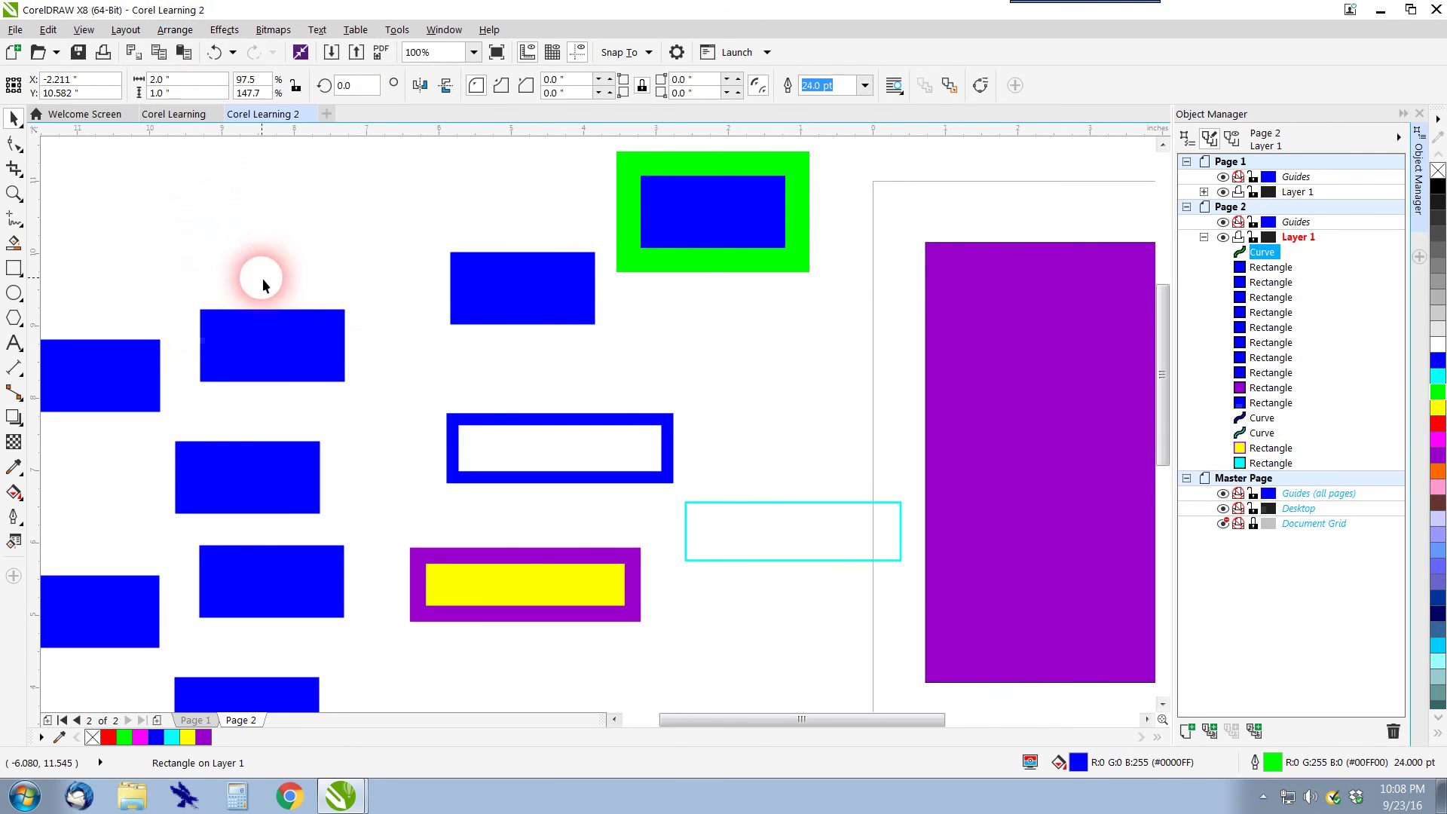
left_click_drag(687, 268, 289, 255)
left_click(780, 230)
left_click_drag(422, 233, 354, 267)
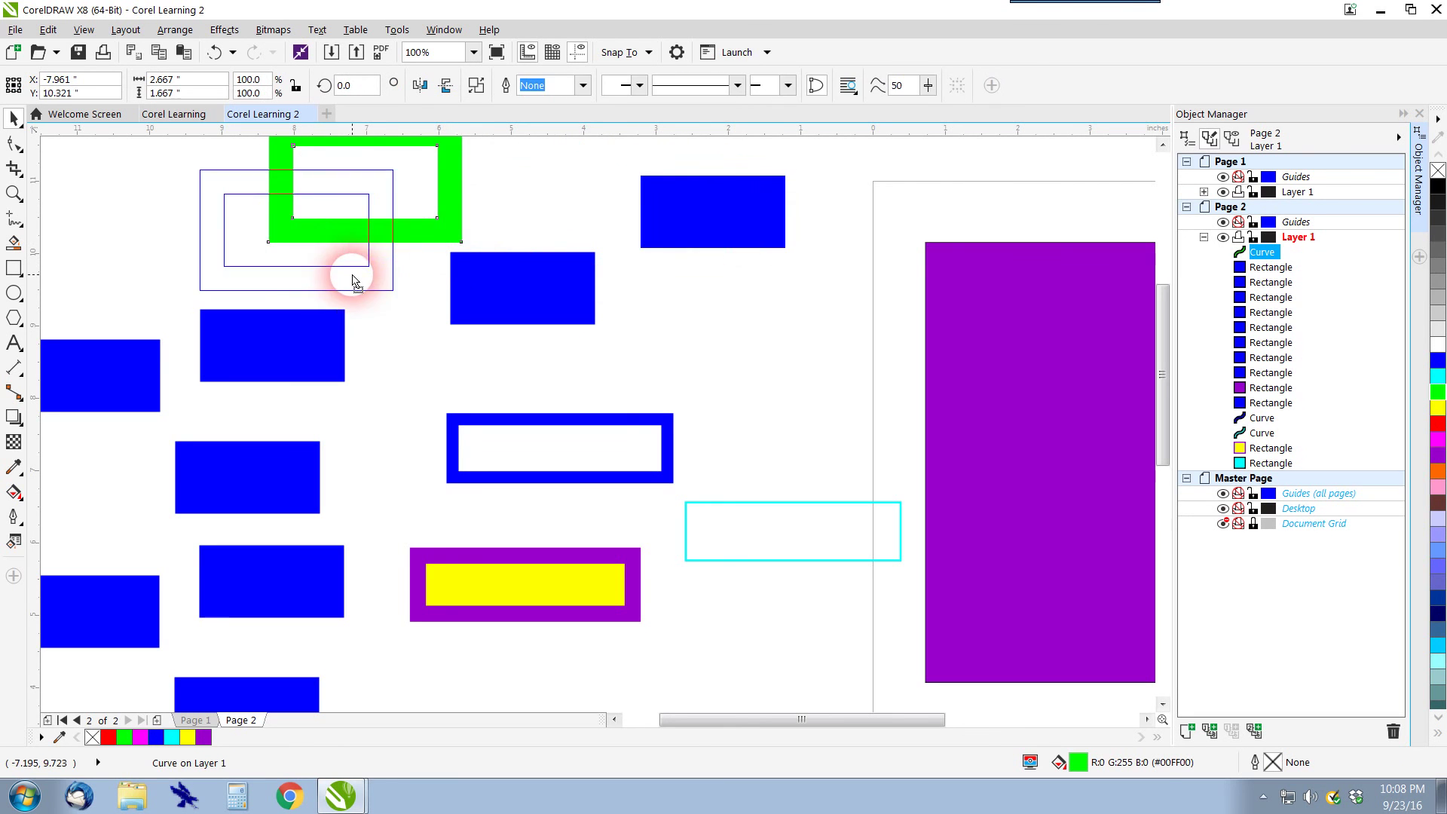
left_click_drag(681, 202, 685, 323)
Deselect the blue rectangle and zoom out to 50% to see all of page 2.
left_click(712, 259)
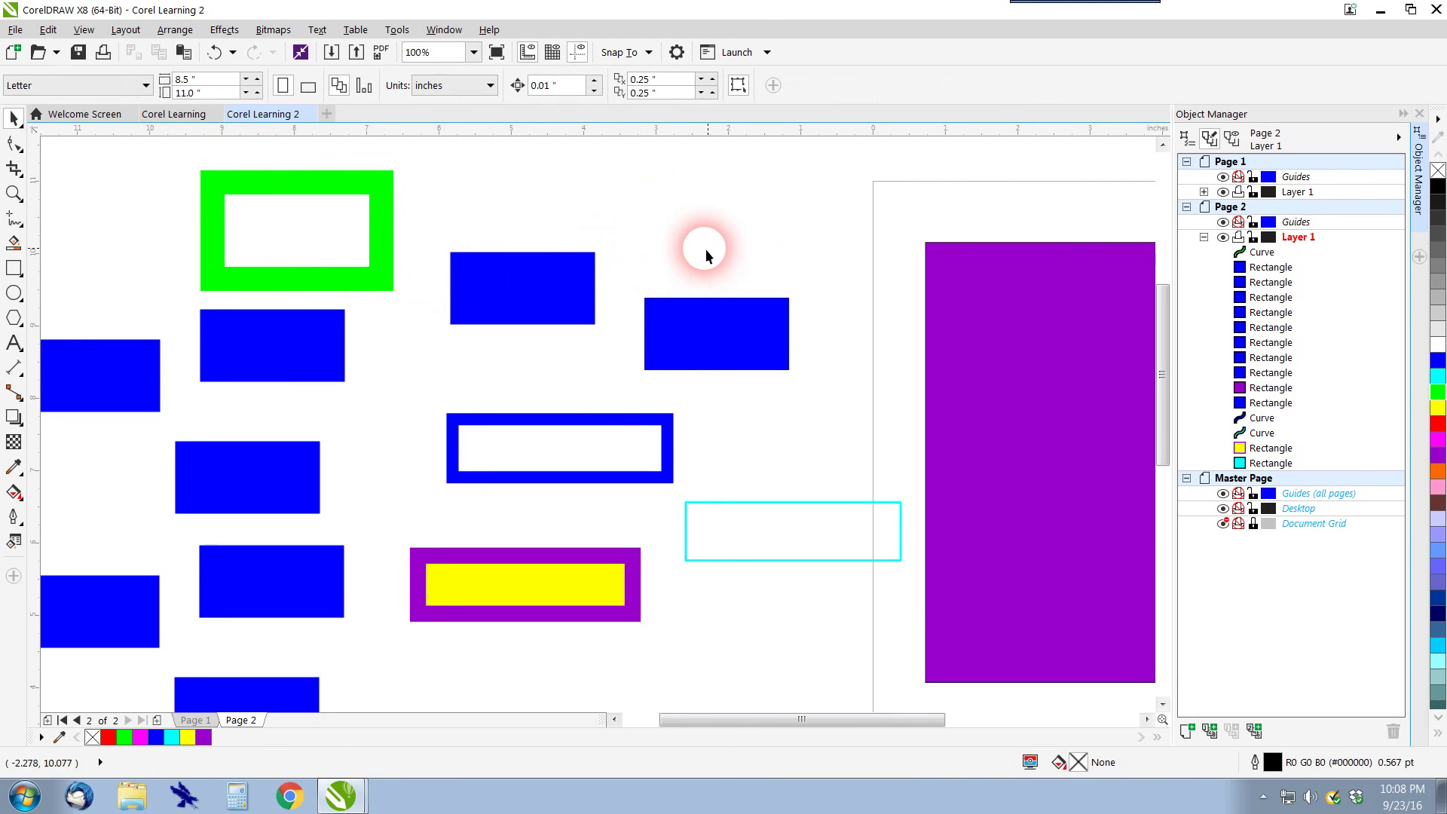
scroll(573, 429, "down", 2)
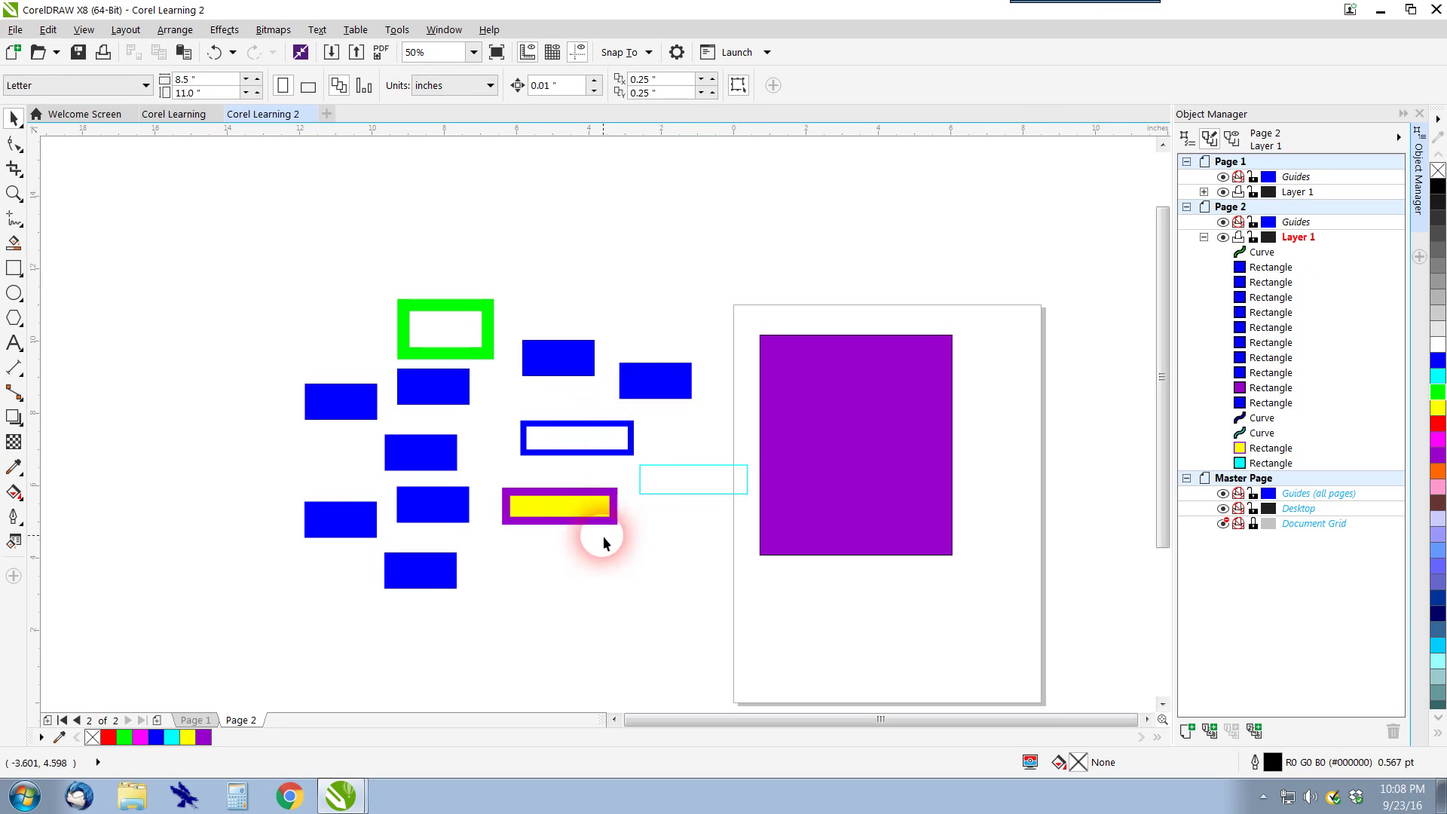
left_click(1275, 217)
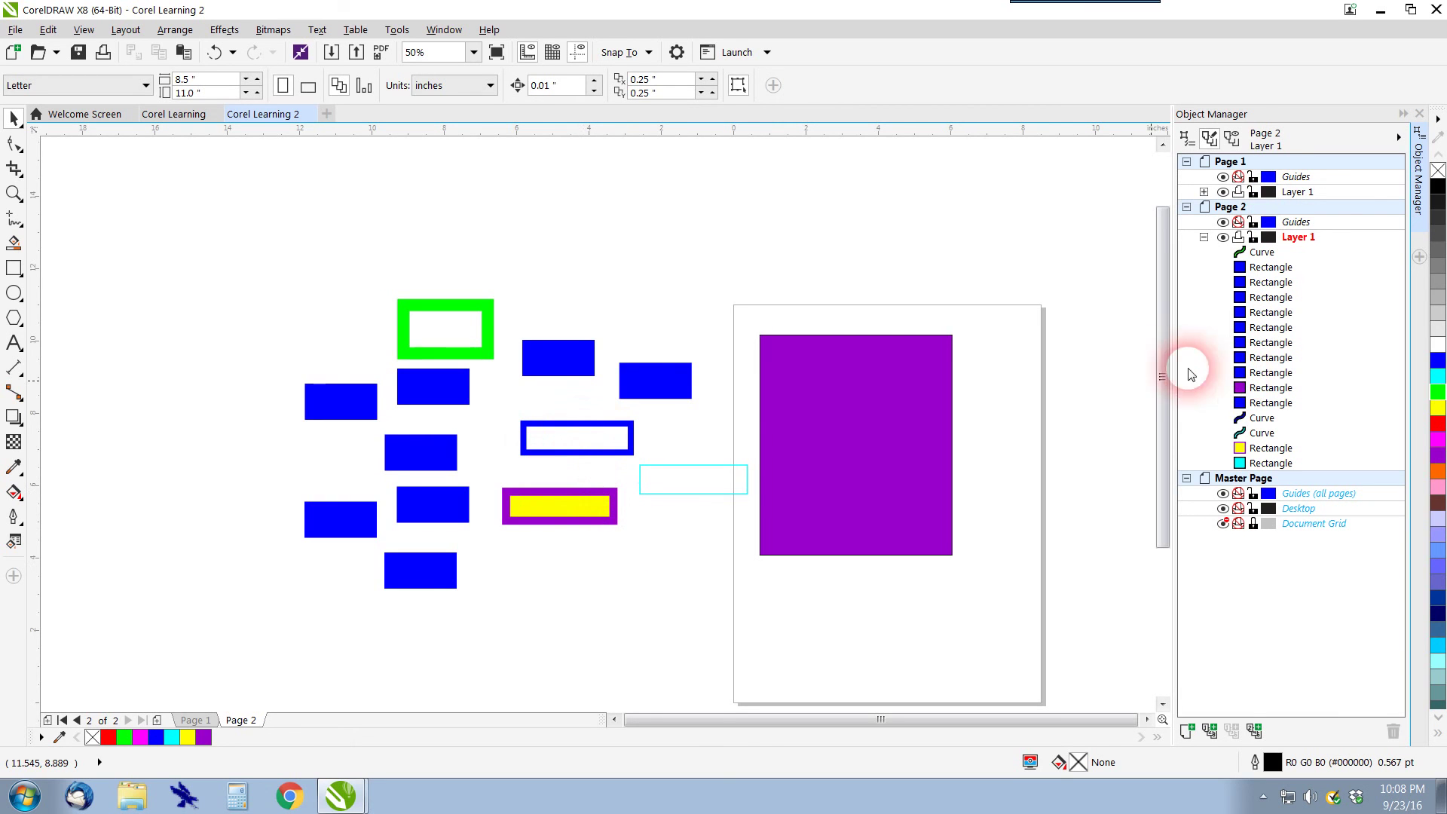